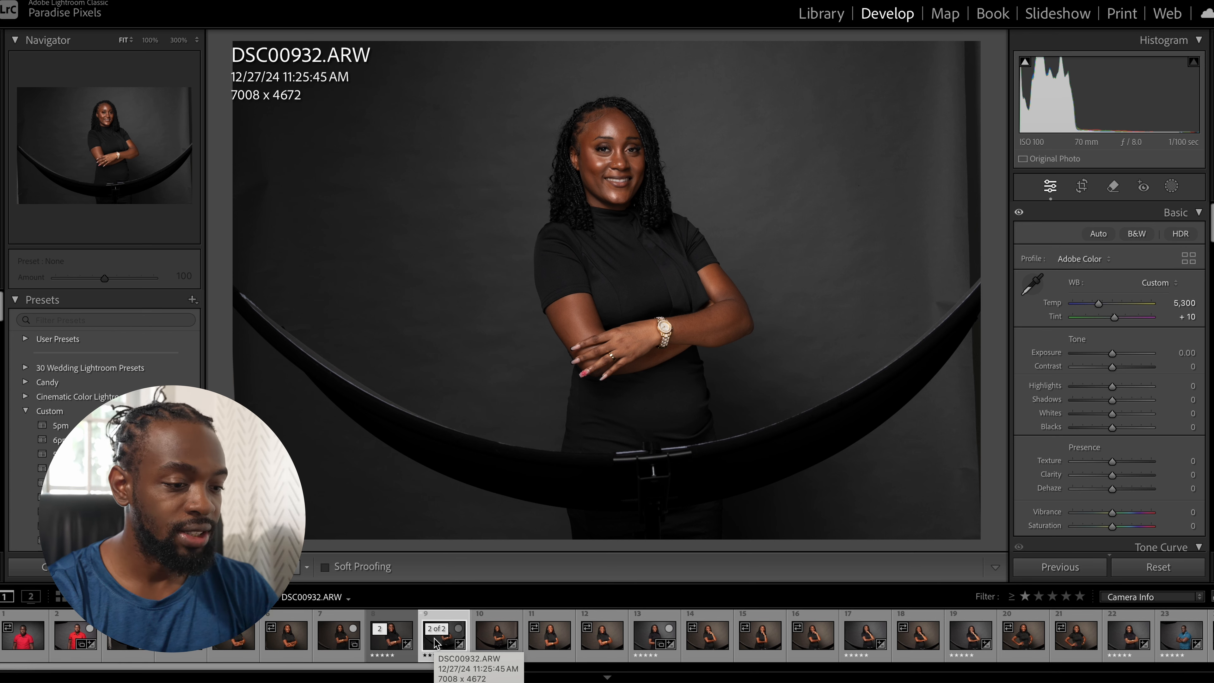
# Step: Examine the subject's face in DSC00932.ARW up close, checking the skin shine and the eyes, and return to the full view
pyautogui.moveTo(374, 666); pyautogui.dragTo(306, 676)
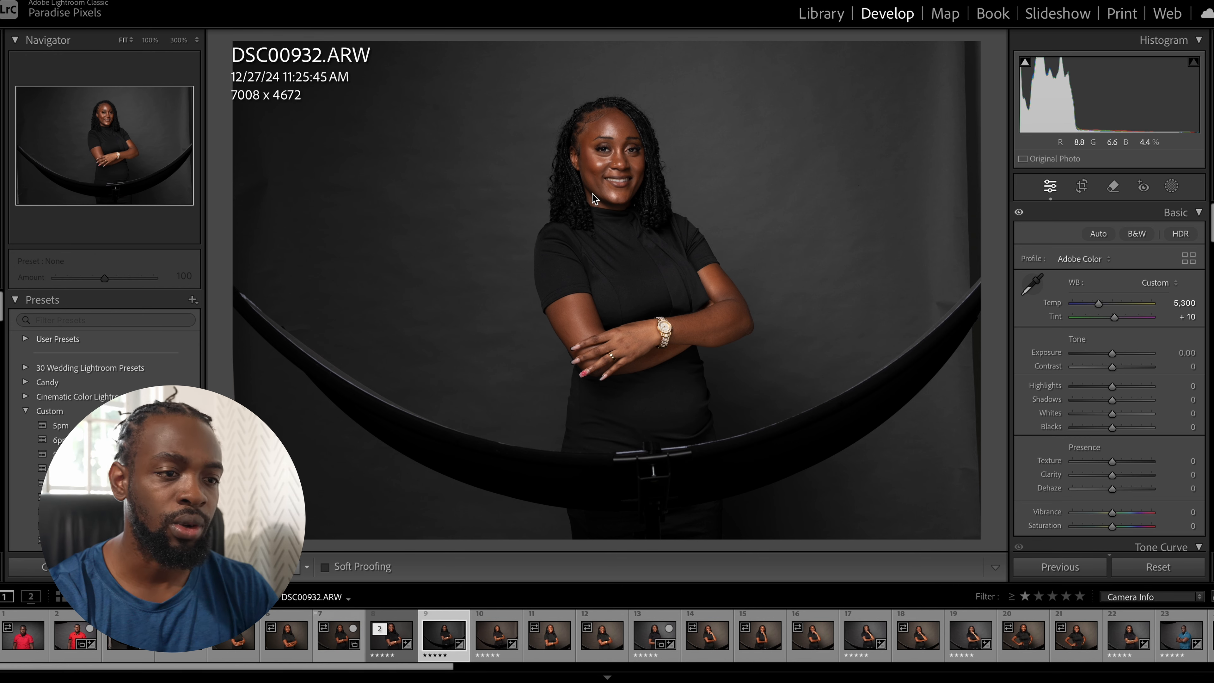
pyautogui.moveTo(626, 147); pyautogui.dragTo(633, 260)
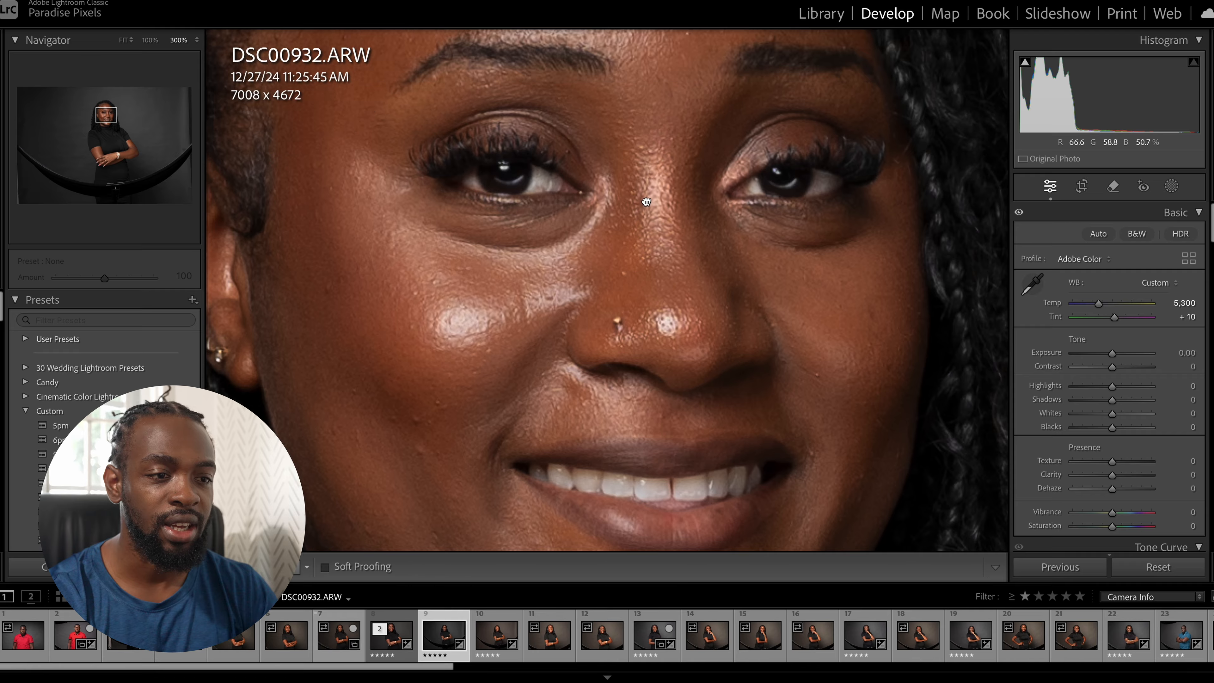
pyautogui.click(646, 202)
pyautogui.moveTo(629, 143); pyautogui.dragTo(597, 243)
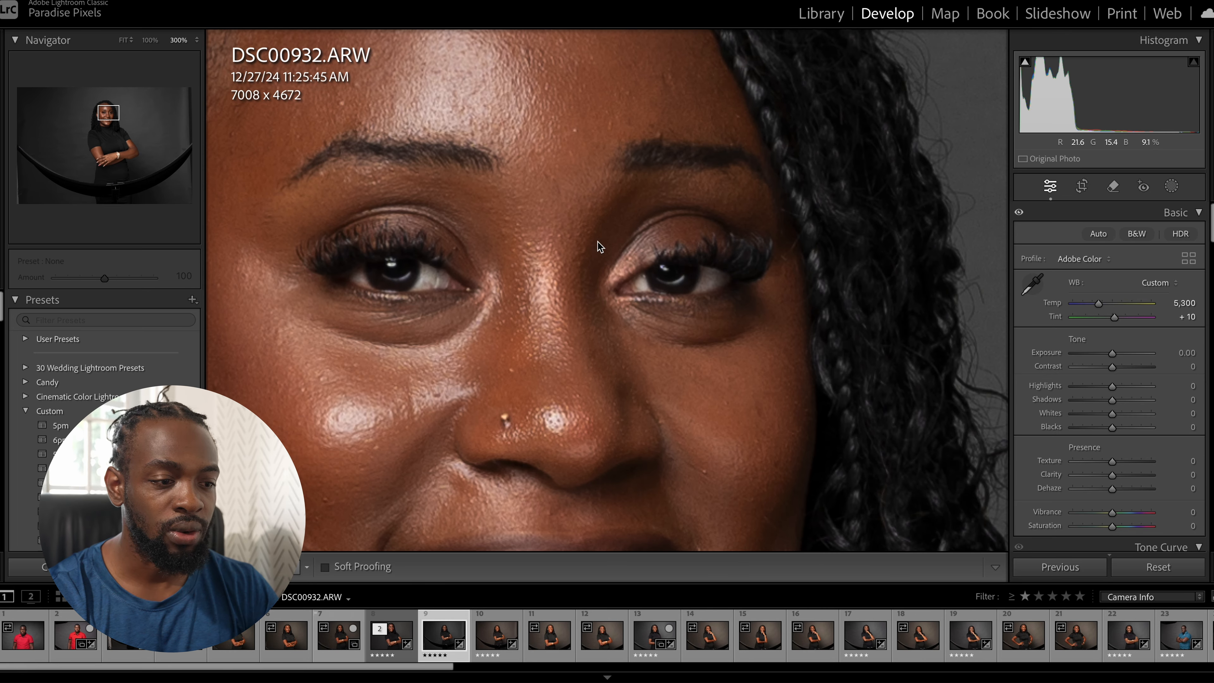
pyautogui.moveTo(417, 292); pyautogui.dragTo(522, 243)
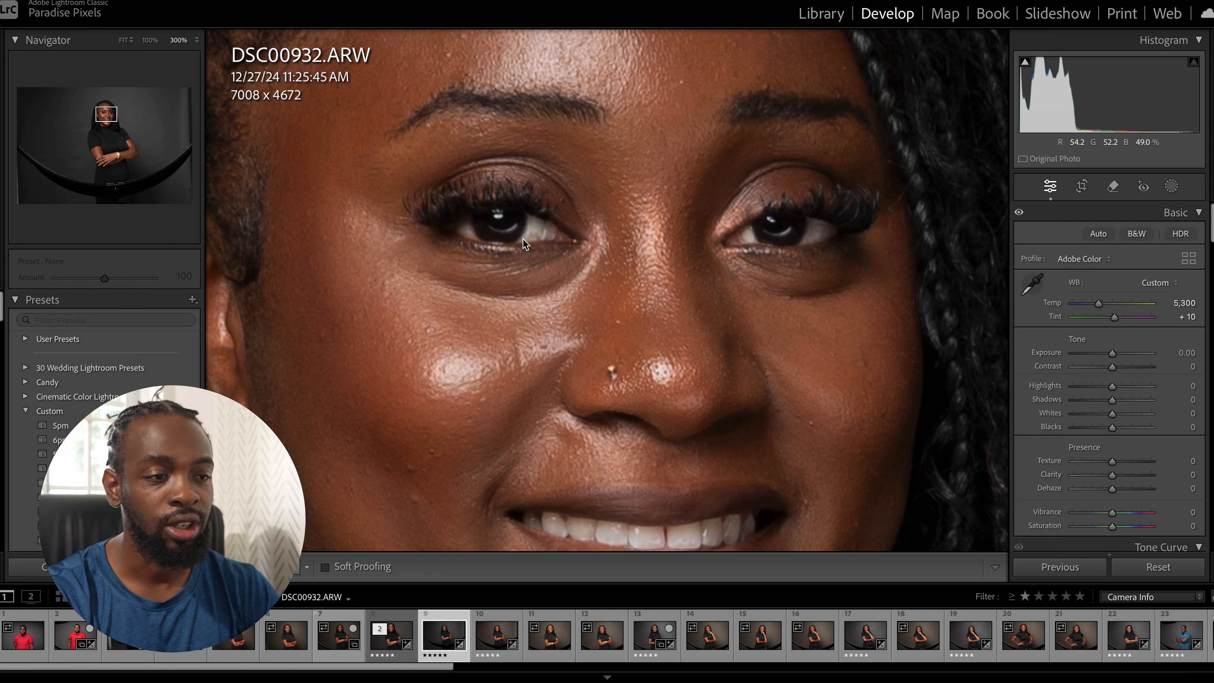
pyautogui.click(522, 238)
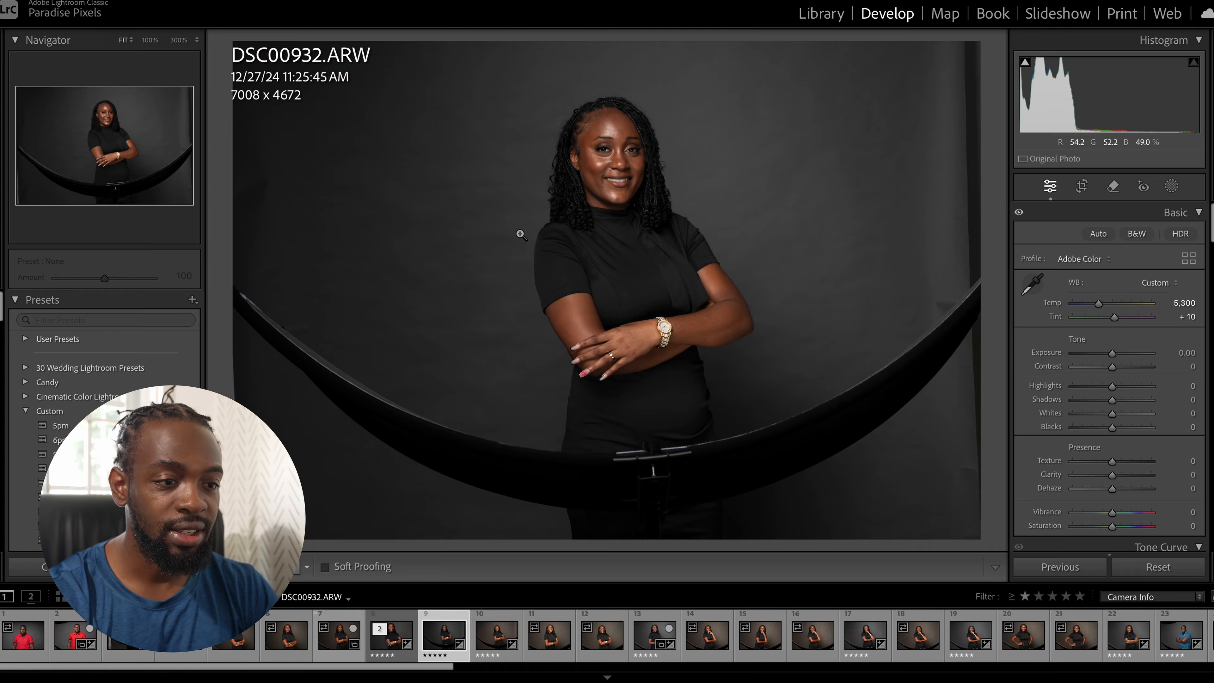
pyautogui.click(634, 160)
pyautogui.moveTo(576, 175); pyautogui.dragTo(720, 305)
pyautogui.moveTo(658, 218); pyautogui.dragTo(734, 252)
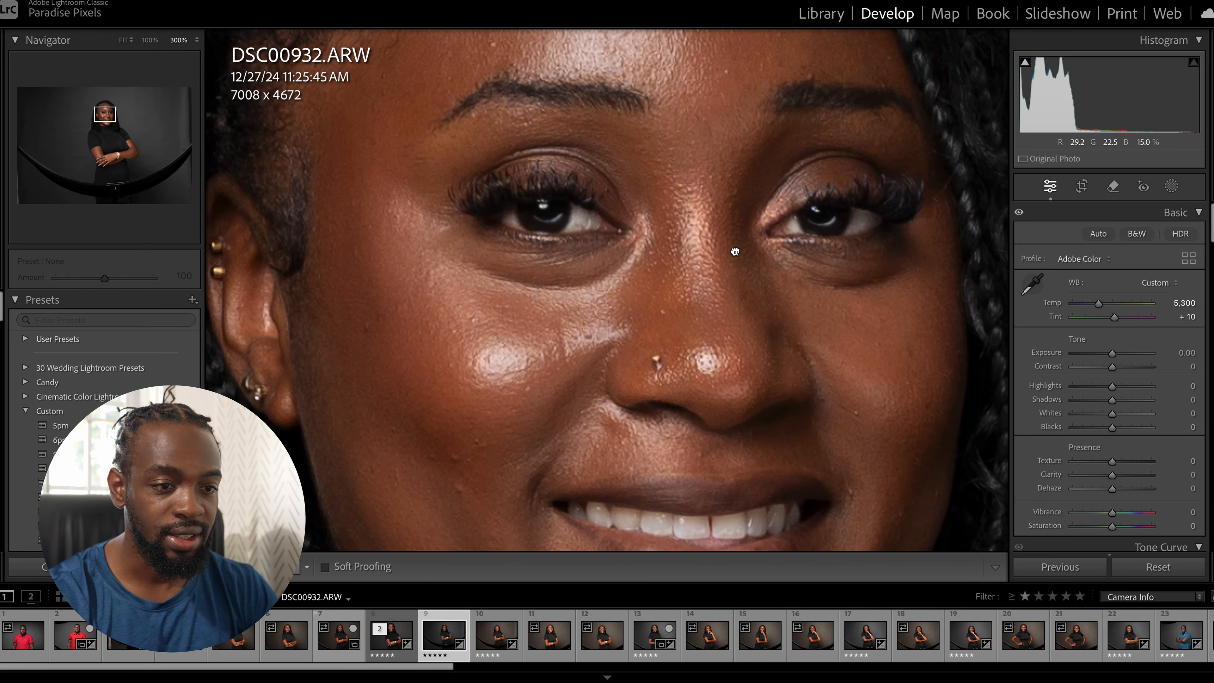
pyautogui.click(675, 241)
pyautogui.click(675, 241)
pyautogui.click(675, 241)
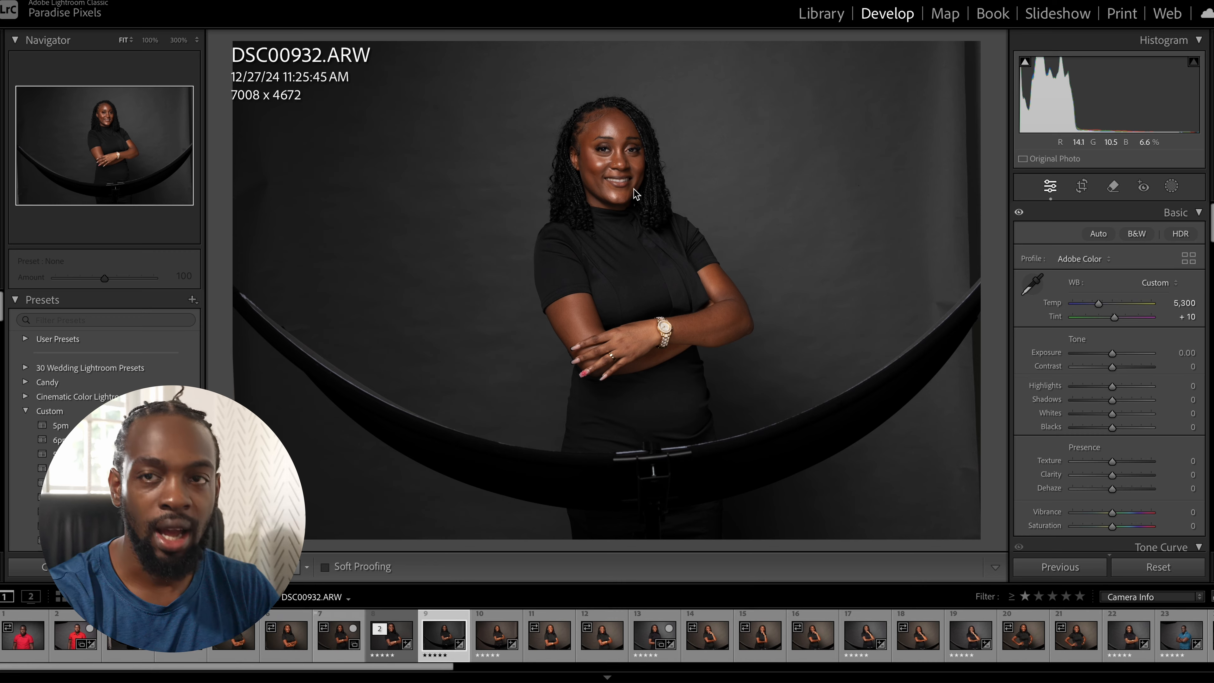
pyautogui.click(602, 163)
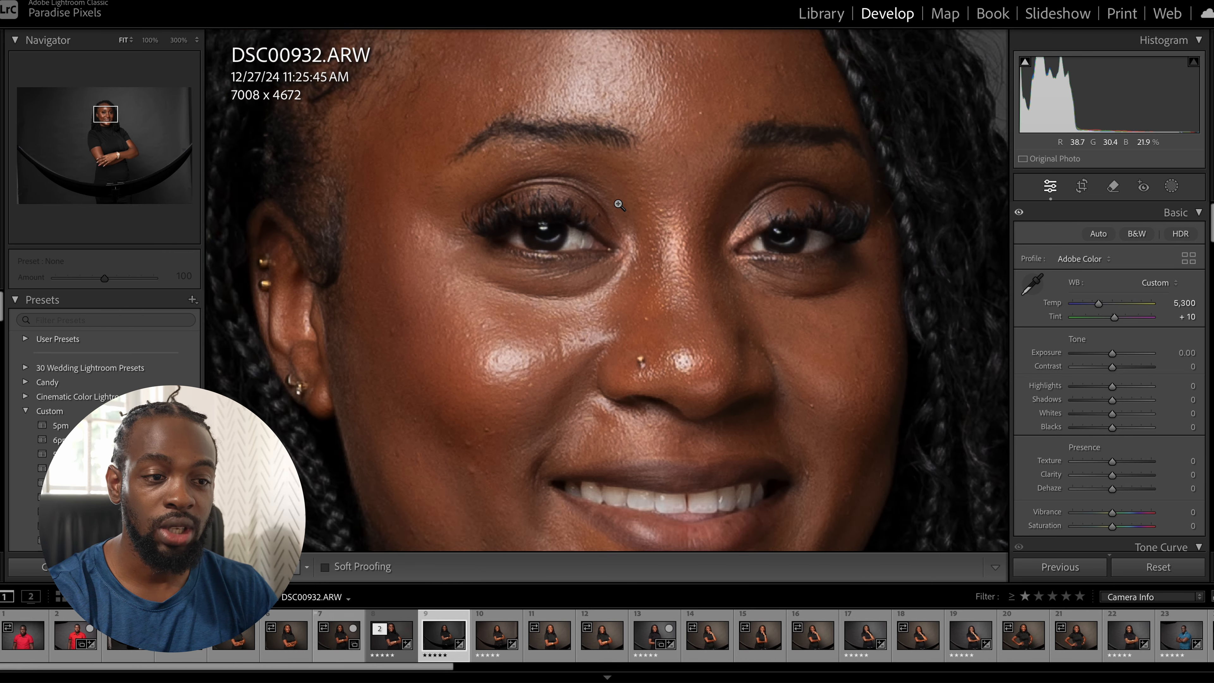
pyautogui.click(619, 204)
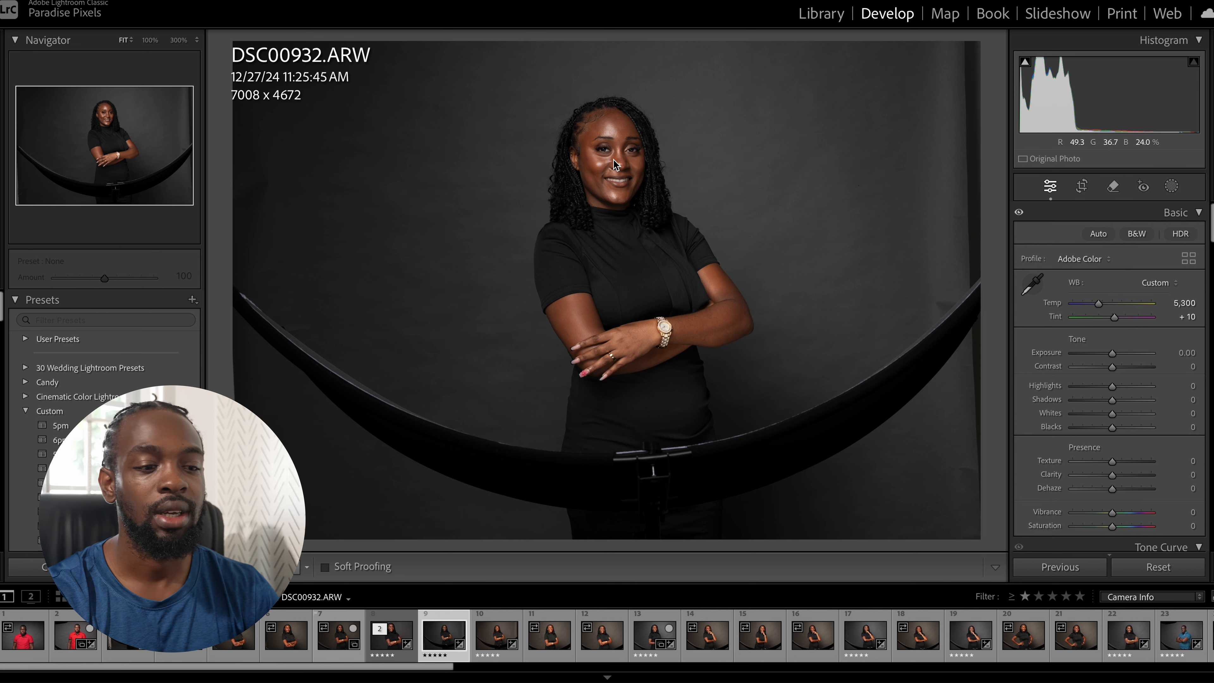
# Step: Compare the white balance of DSC00932.ARW with the following shots, including DSC00933.ARW and DSC00934.ARW
pyautogui.click(511, 636)
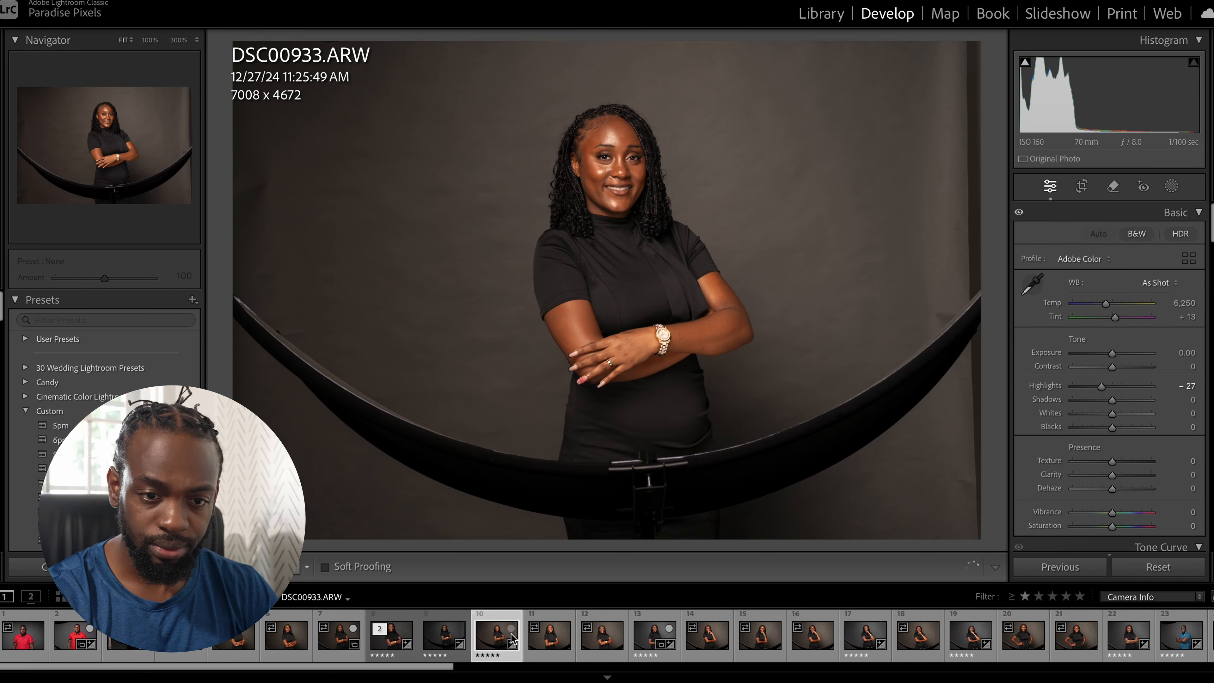
pyautogui.click(438, 641)
pyautogui.click(495, 643)
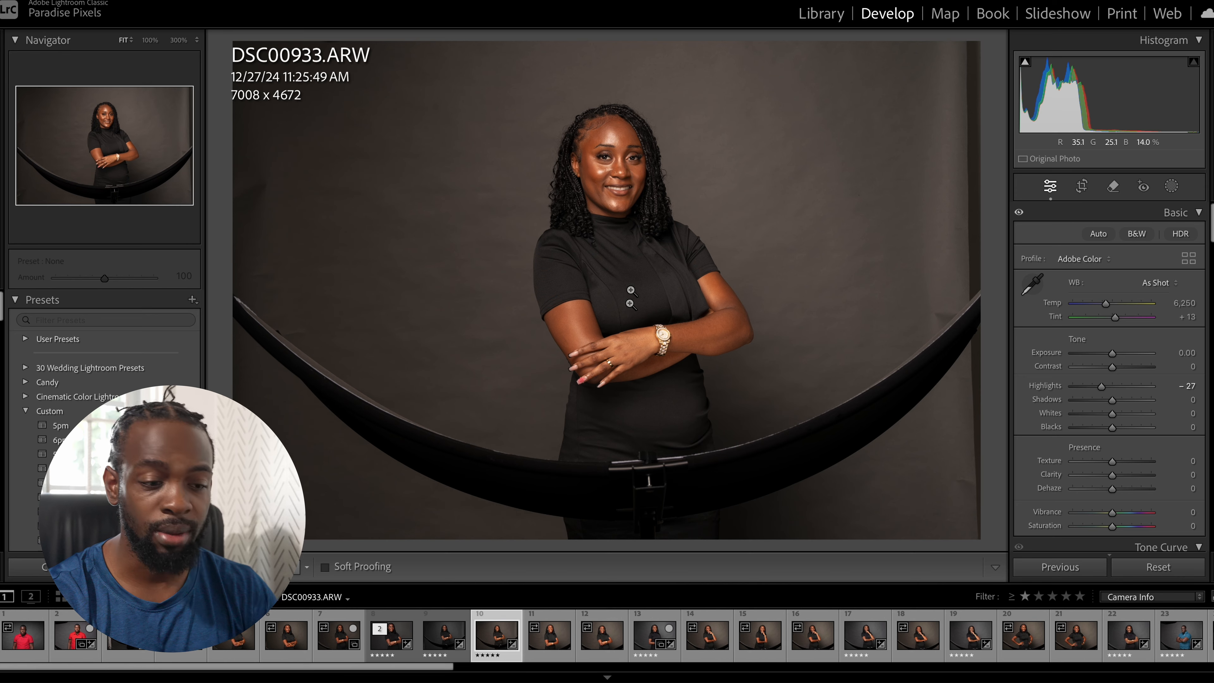
pyautogui.click(543, 643)
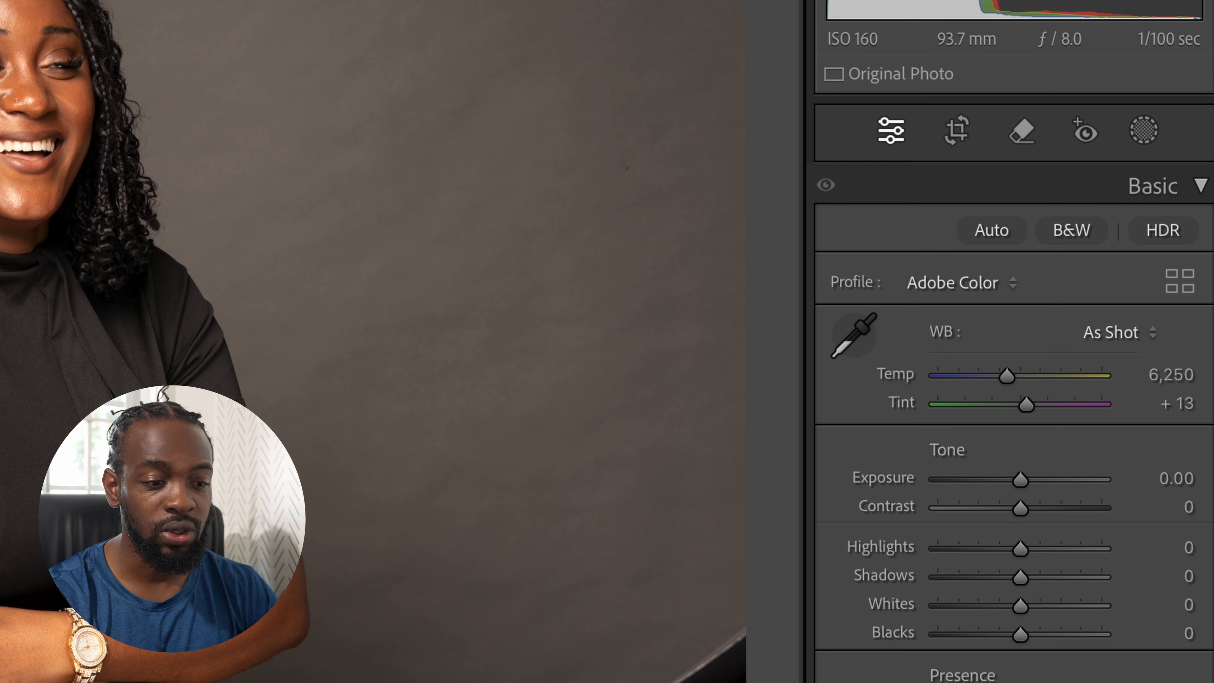
pyautogui.click(497, 636)
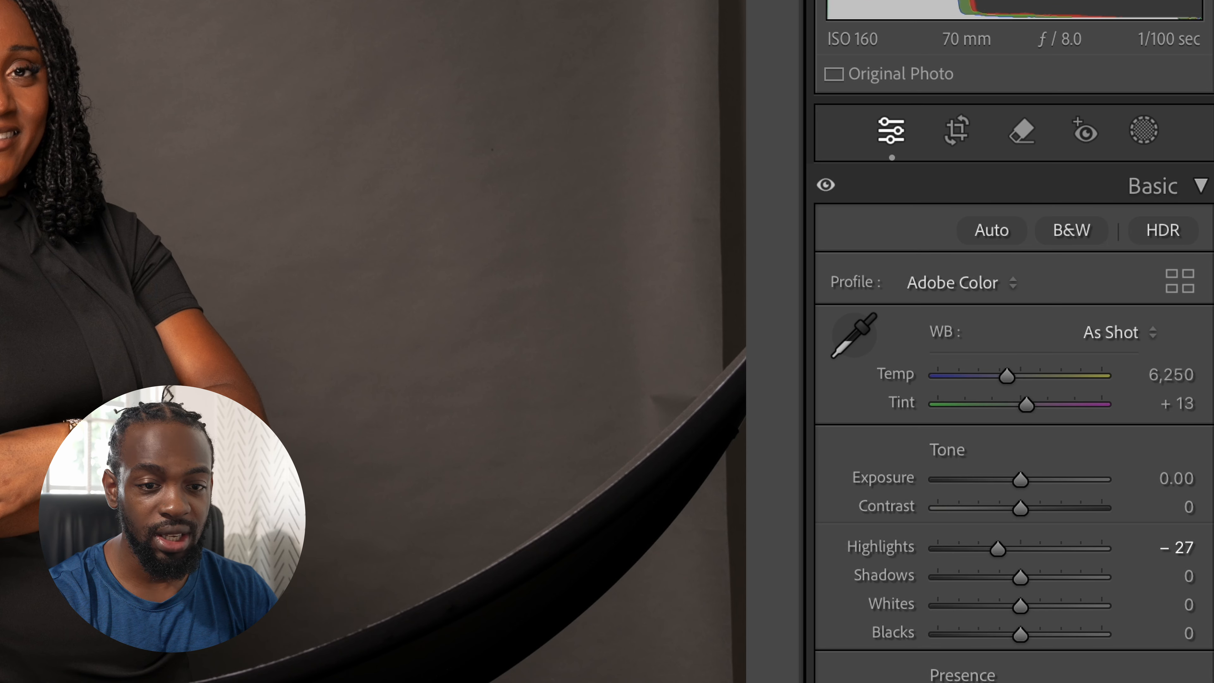
pyautogui.press('Right')
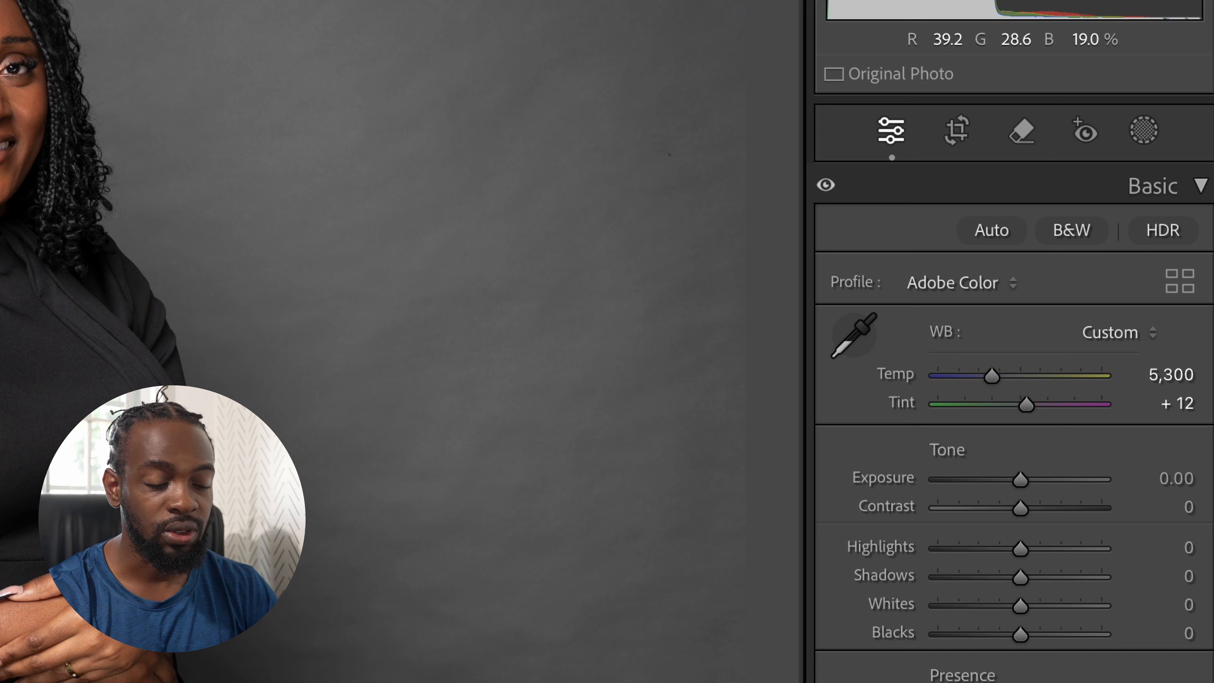
# Step: Compare the unedited DSC00932.ARW with its retouched version DSC00932-Edit.tif
pyautogui.click(441, 638)
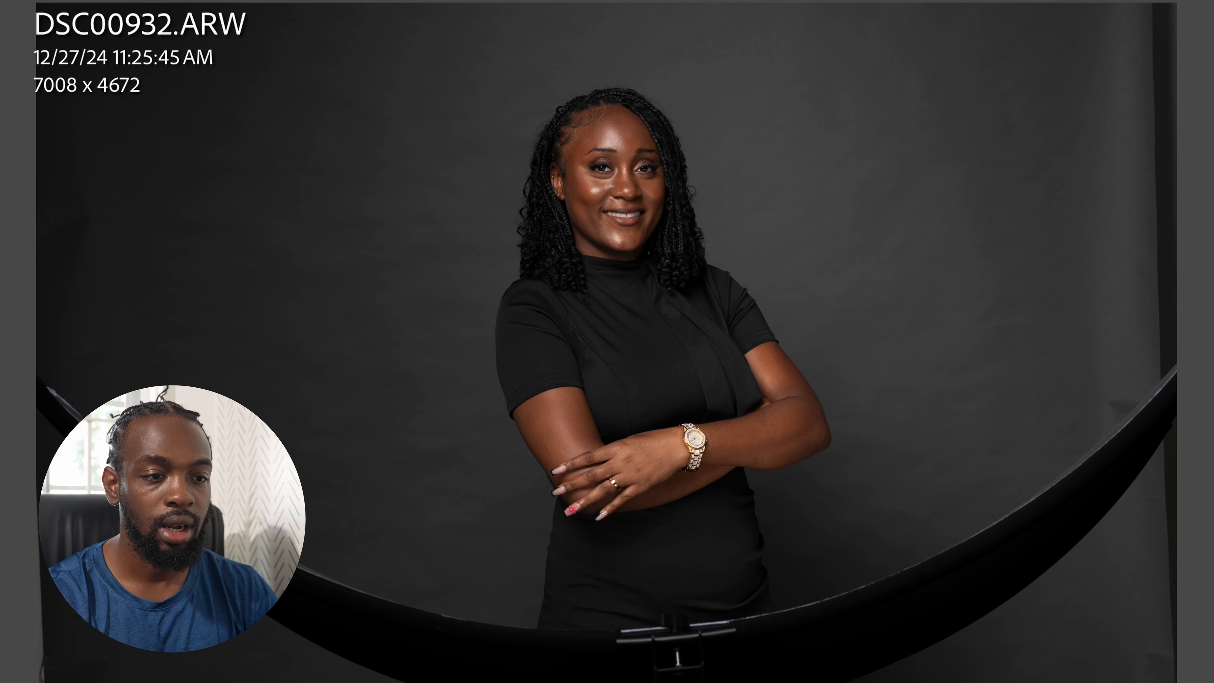
pyautogui.press('Right')
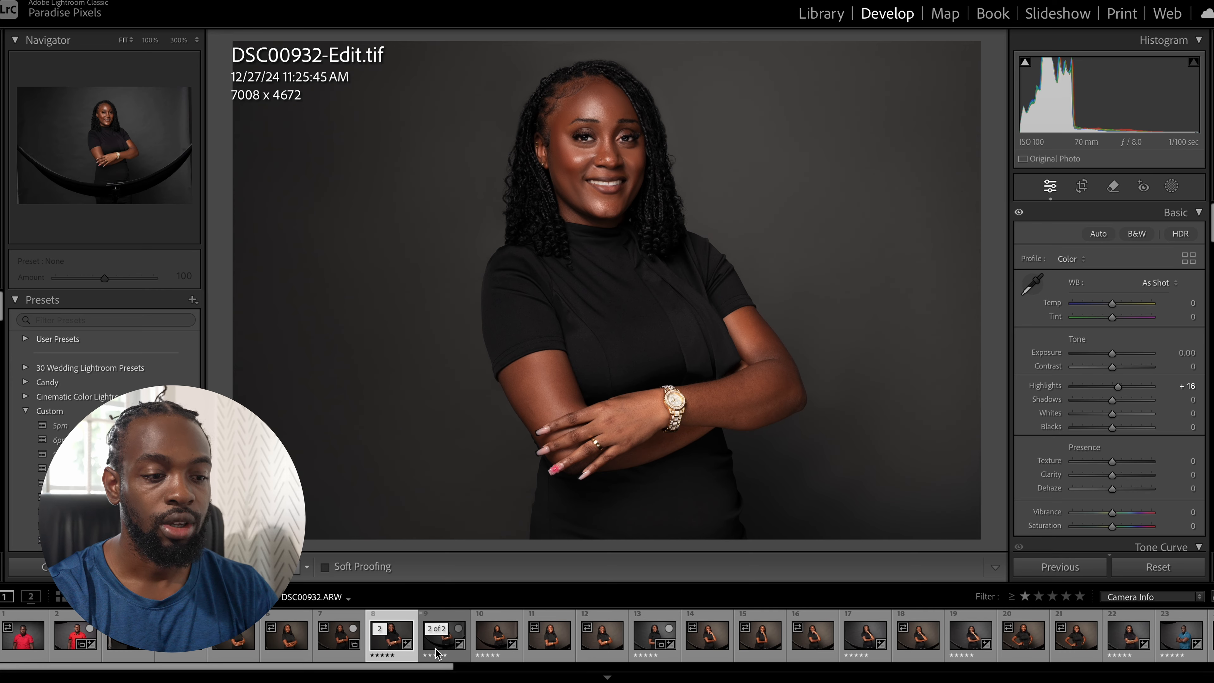
pyautogui.press('Right')
pyautogui.press('Left')
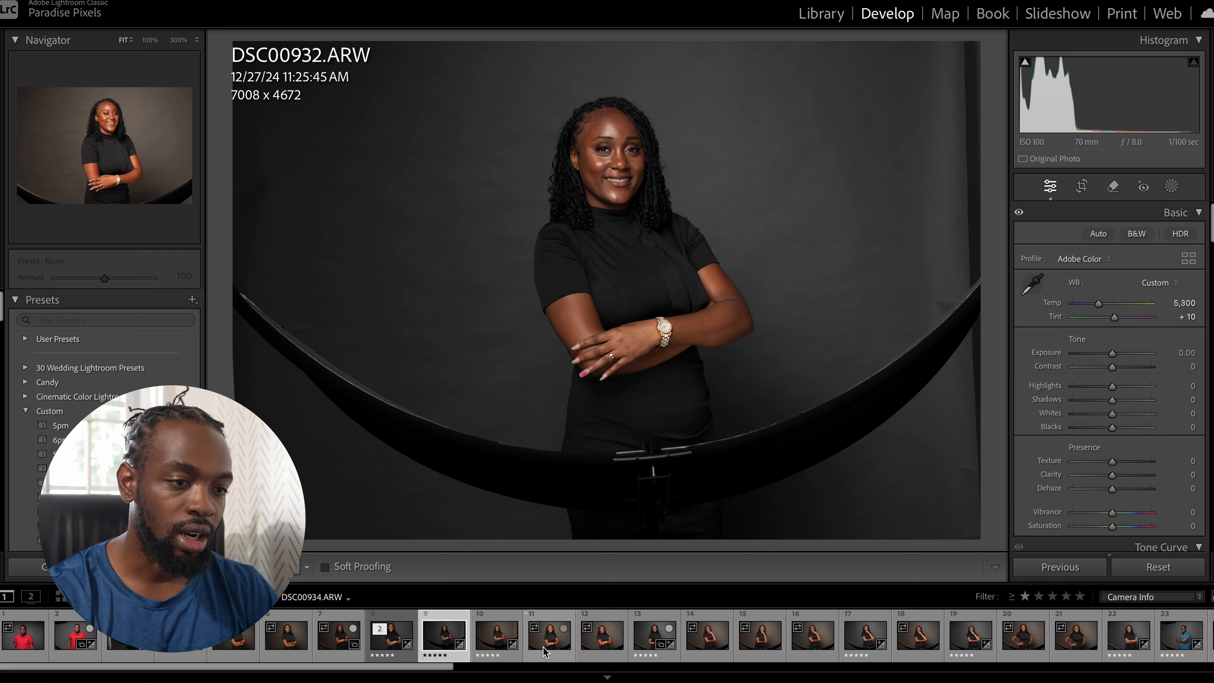
# Step: Neutralize the white balance of DSC00934.ARW by sampling the grey backdrop, giving Temp 5,350 and Tint +12
pyautogui.click(543, 644)
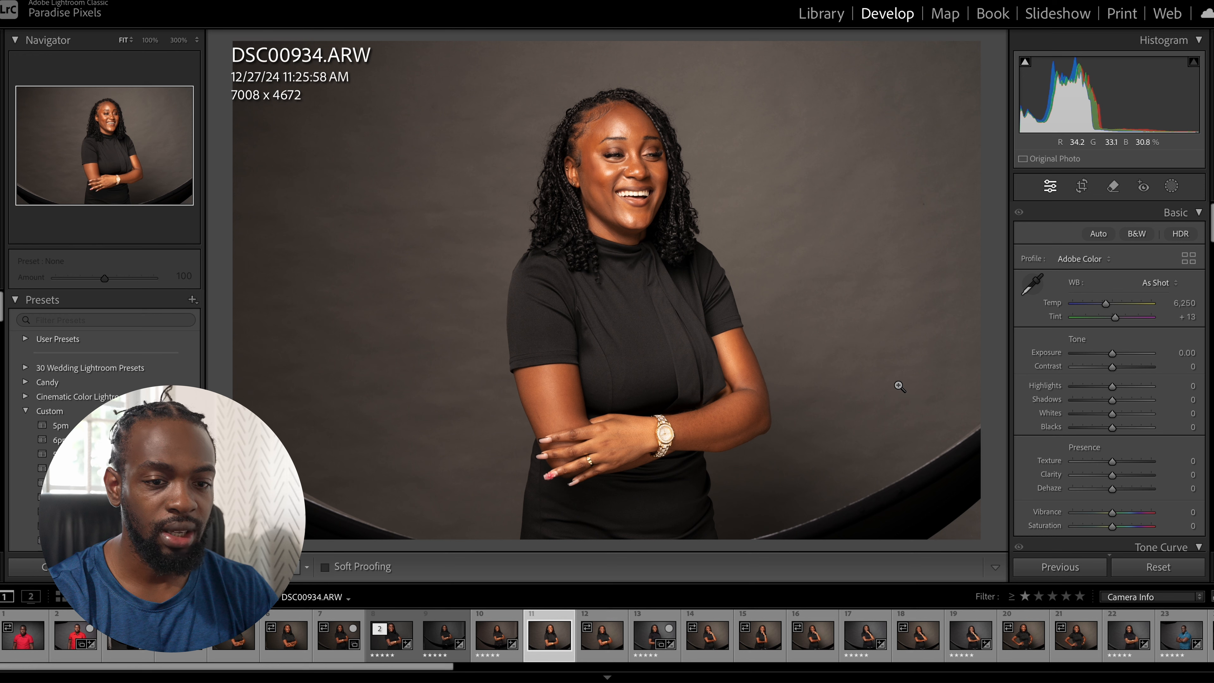
pyautogui.click(1034, 284)
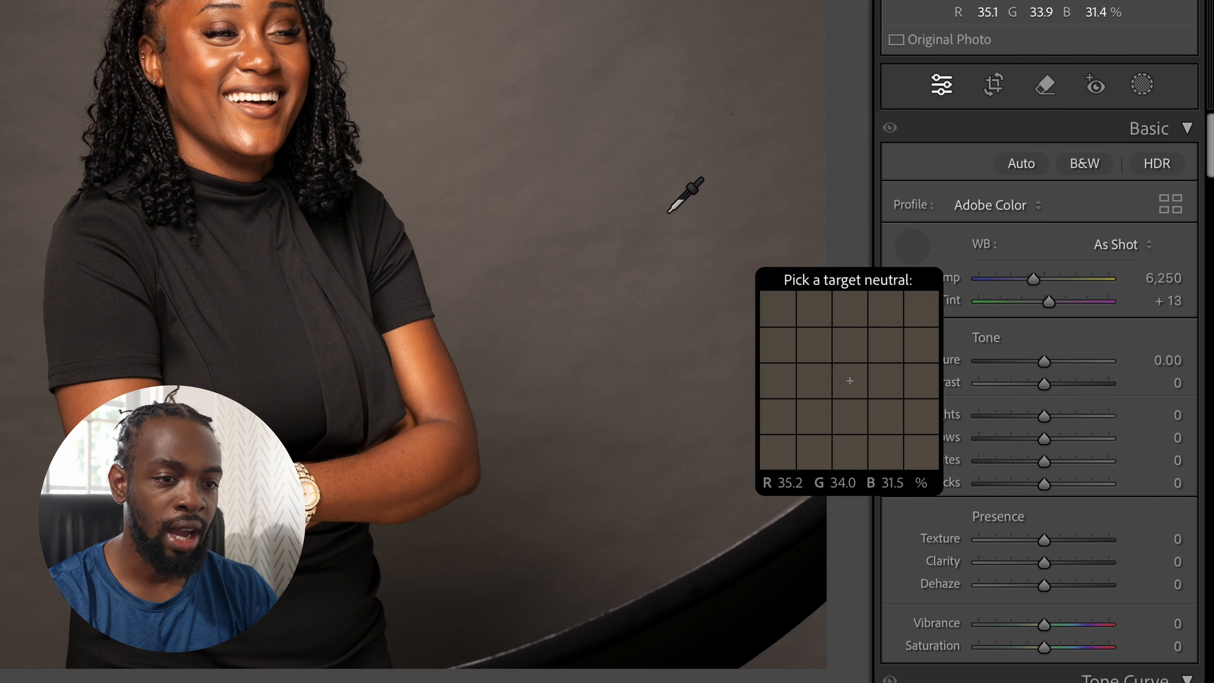
pyautogui.click(516, 46)
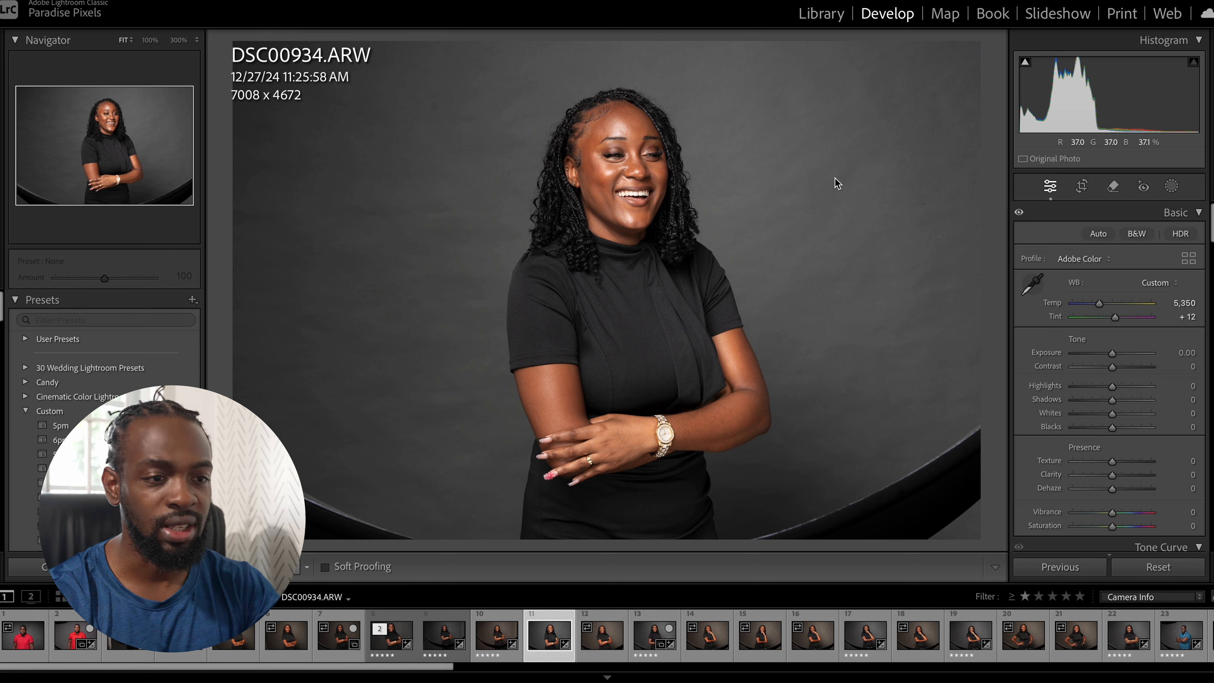
# Step: Sample the backdrop of DSC00935.ARW for a white balance of Temp 5,300 and Tint +10, and compare it with DSC00936.ARW
pyautogui.click(601, 639)
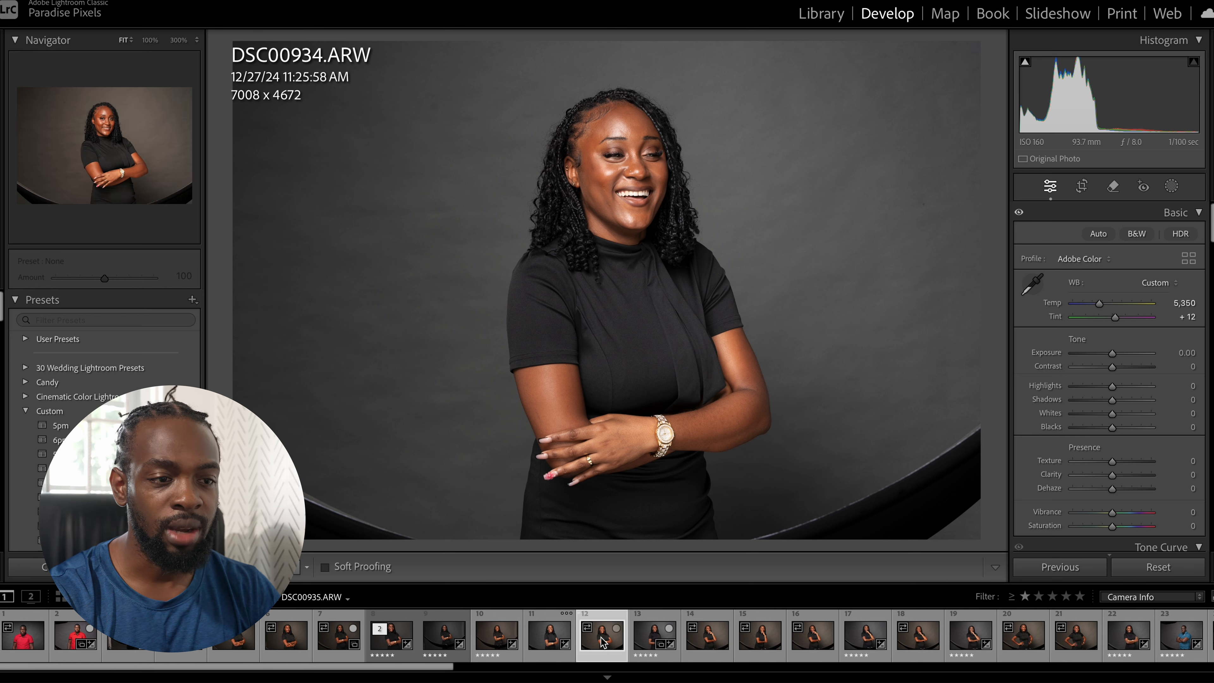
pyautogui.click(1041, 283)
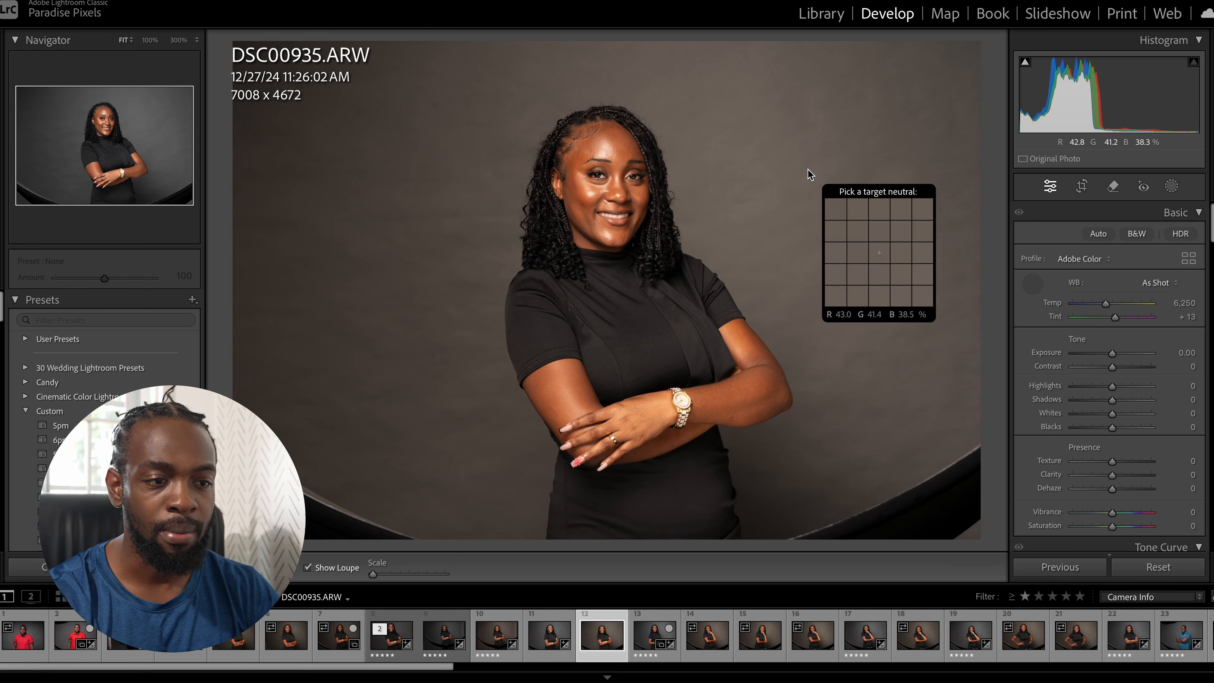
pyautogui.click(929, 239)
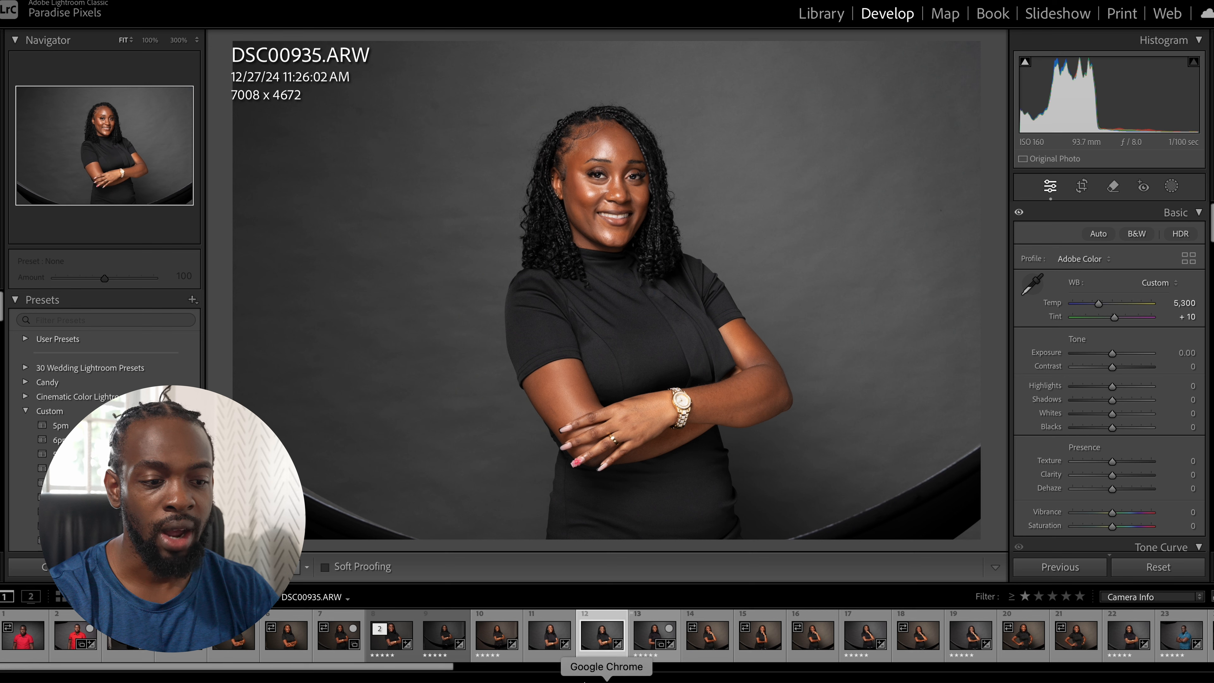
pyautogui.click(647, 643)
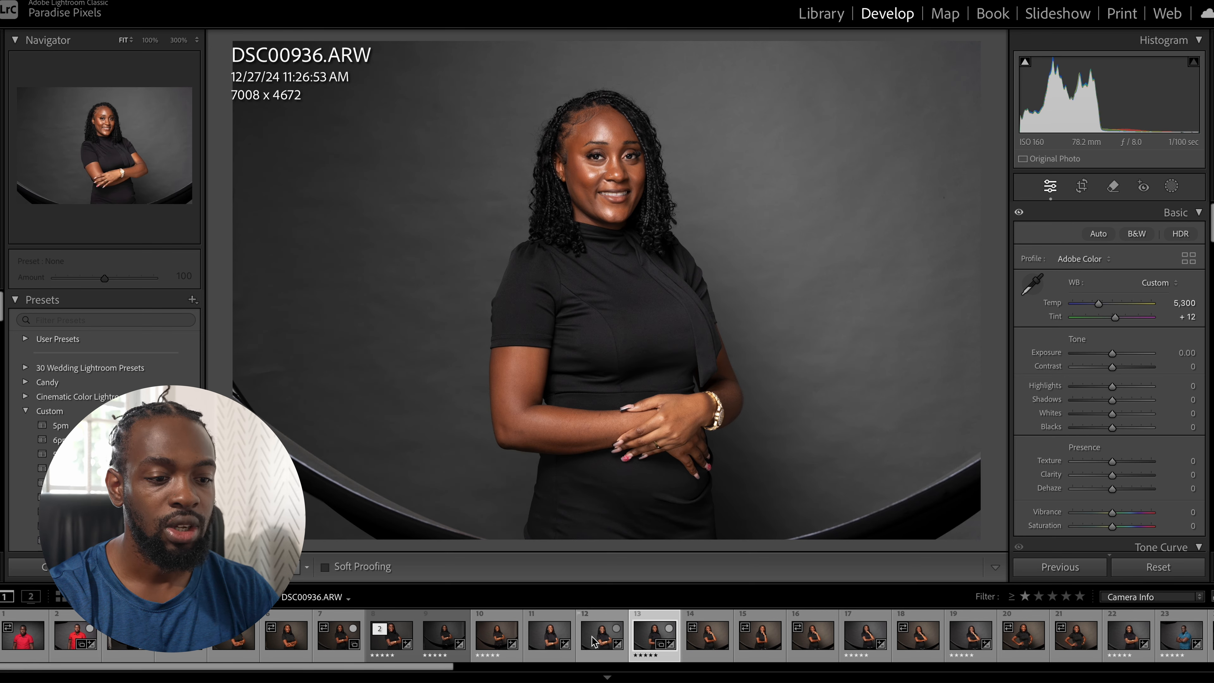
pyautogui.click(605, 640)
pyautogui.click(651, 641)
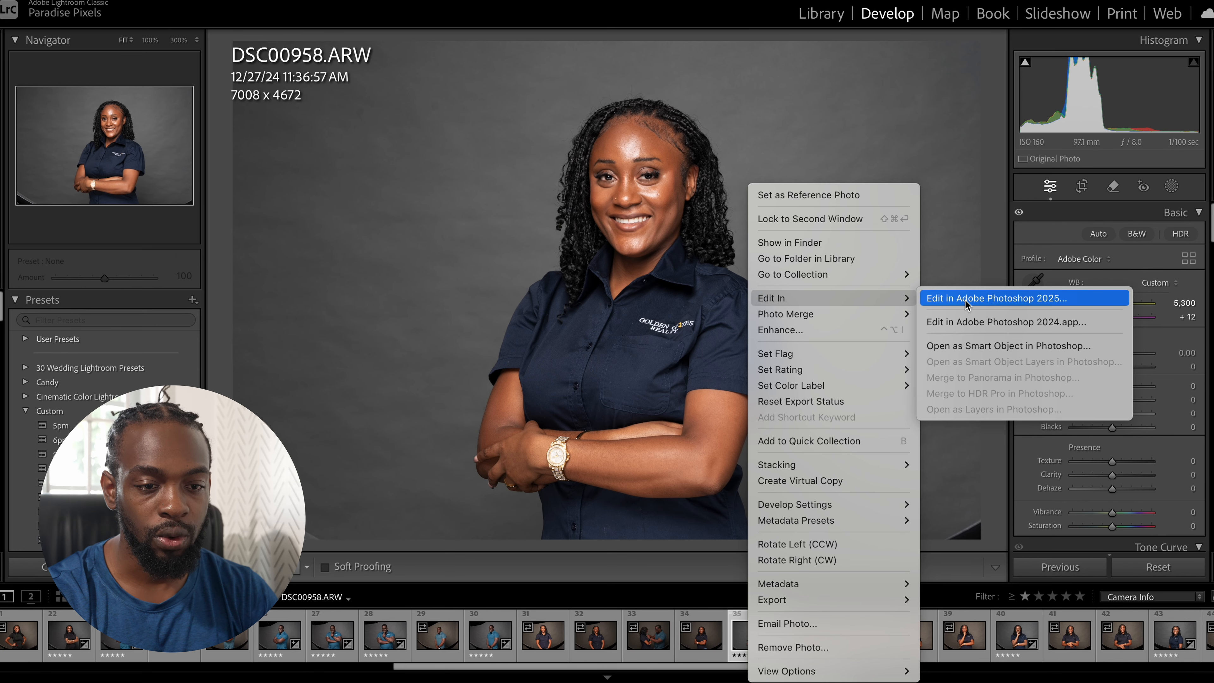
# Step: Open DSC00958.ARW in Adobe Photoshop 2025 and duplicate the Background with the "1) Clean Up Layer" action, leaving Layer 1 selected
pyautogui.click(966, 298)
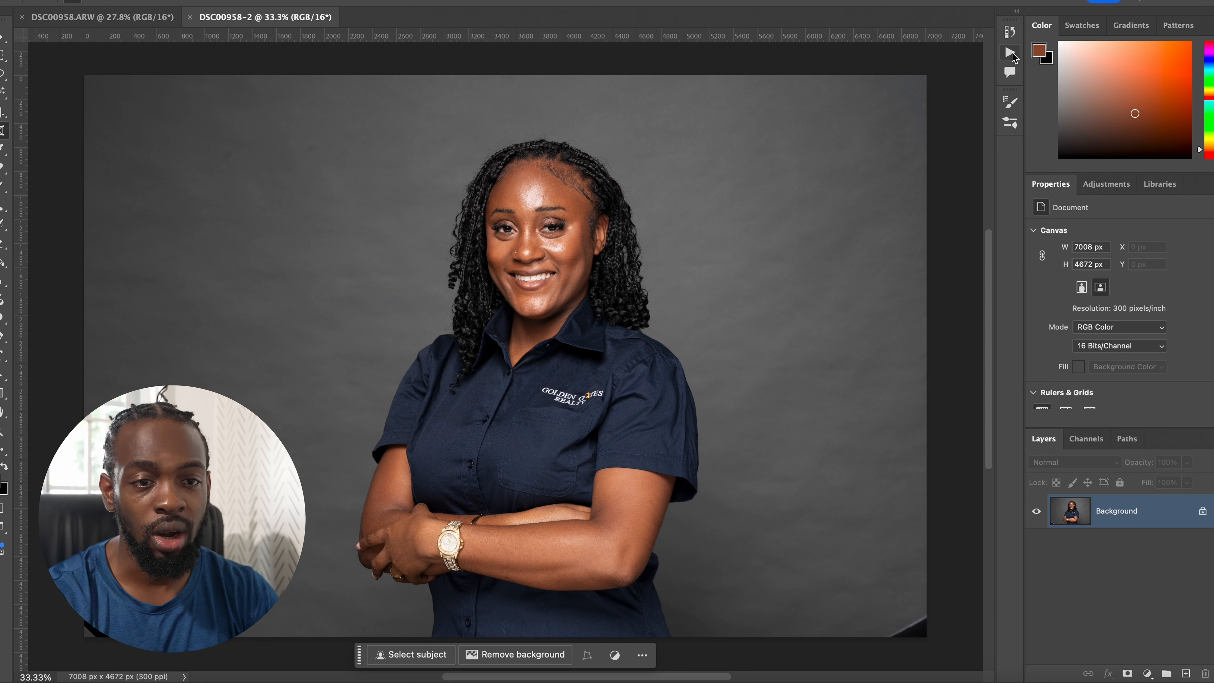
pyautogui.click(1010, 53)
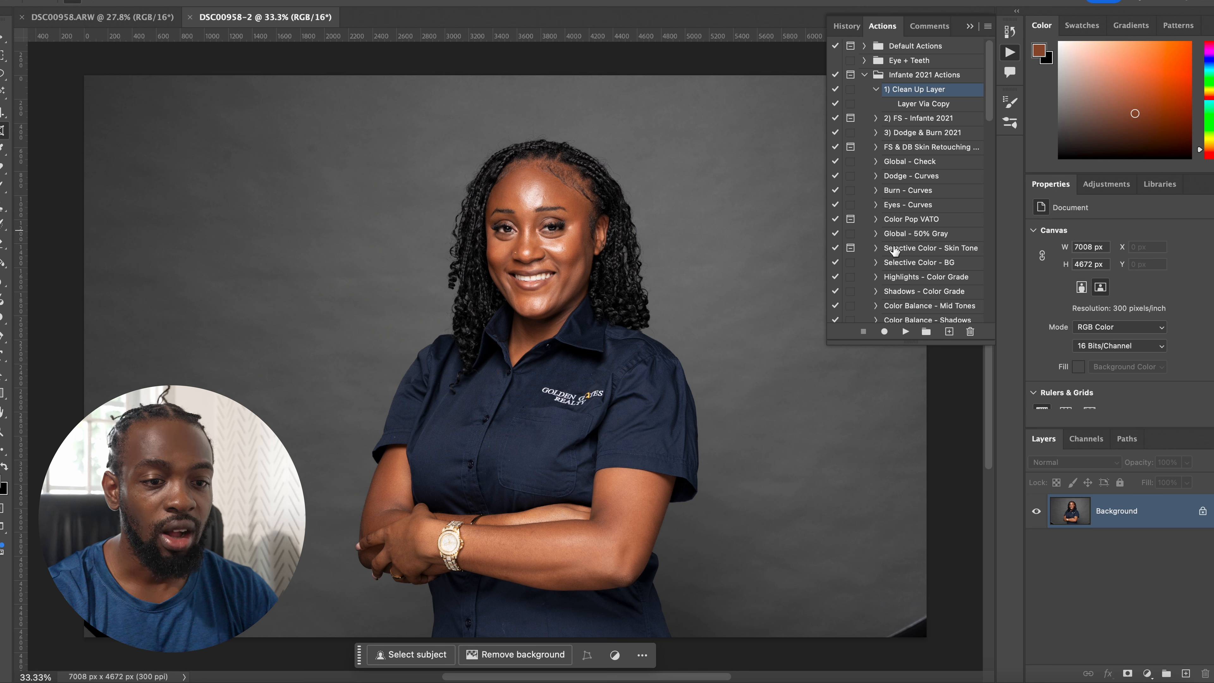
pyautogui.click(905, 331)
pyautogui.click(1139, 550)
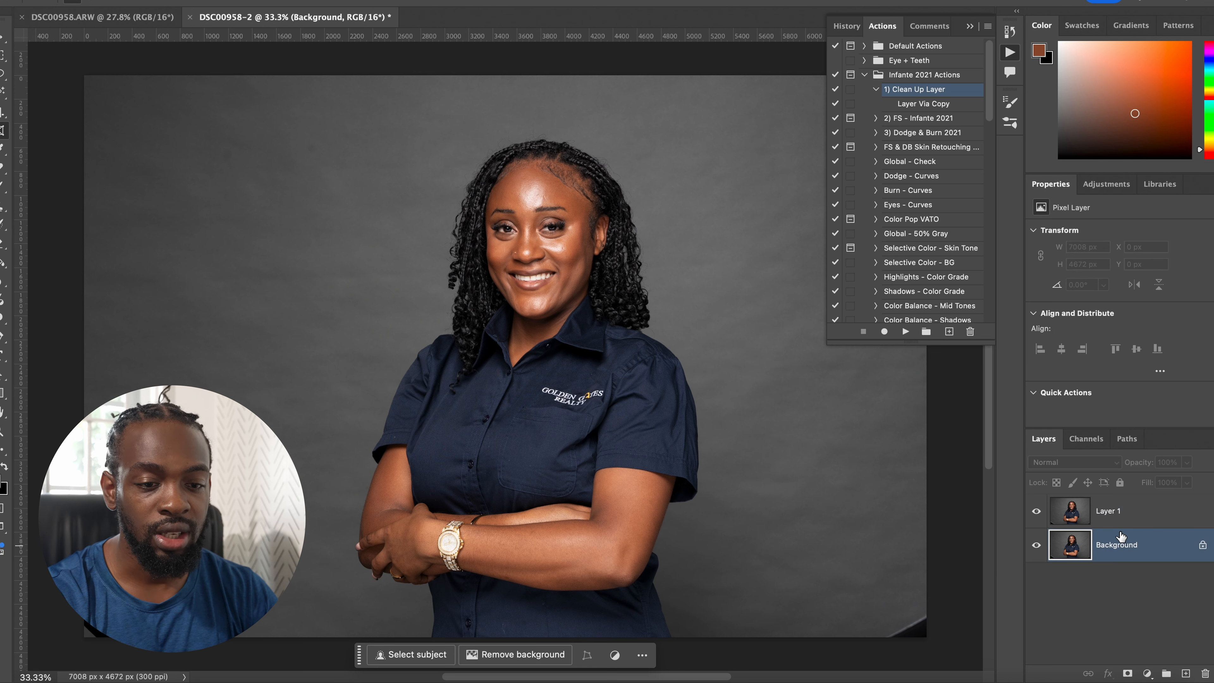
pyautogui.click(970, 26)
pyautogui.click(1130, 510)
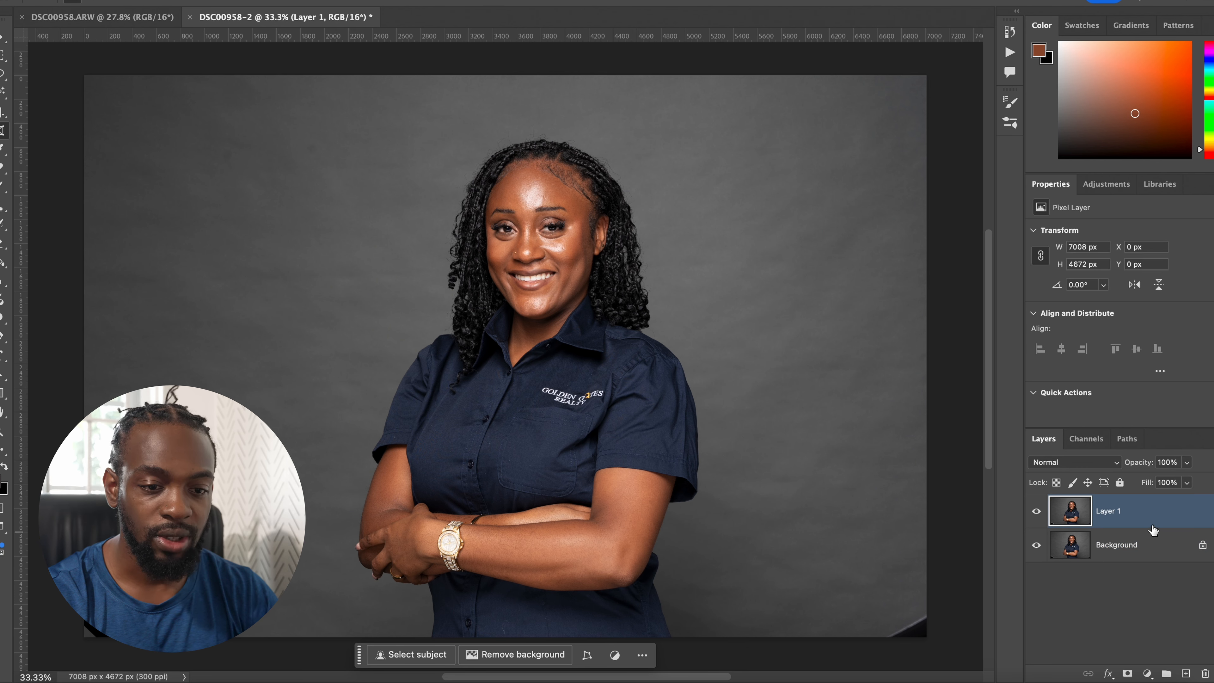
# Step: Try enlarging Layer 1 to about 7849 × 5232 px to crop out the reflector corners, and undo the transform
pyautogui.scroll(-2, 803, 428)
pyautogui.scroll(-2, 793, 429)
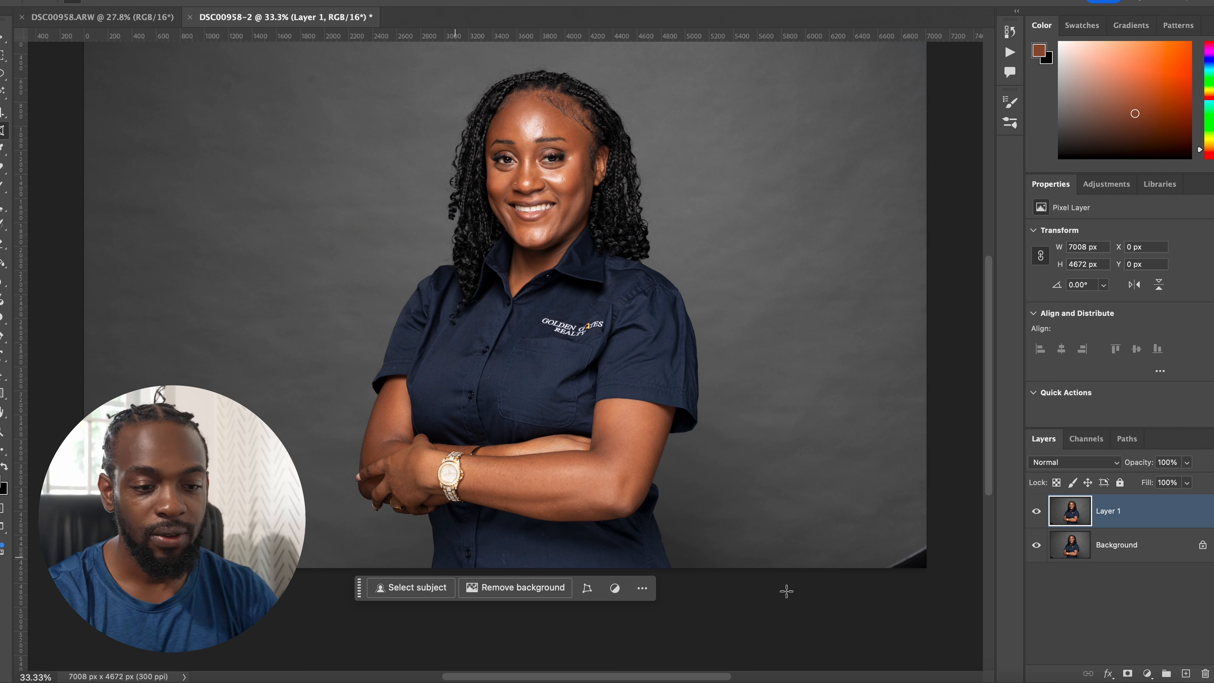
pyautogui.press('v')
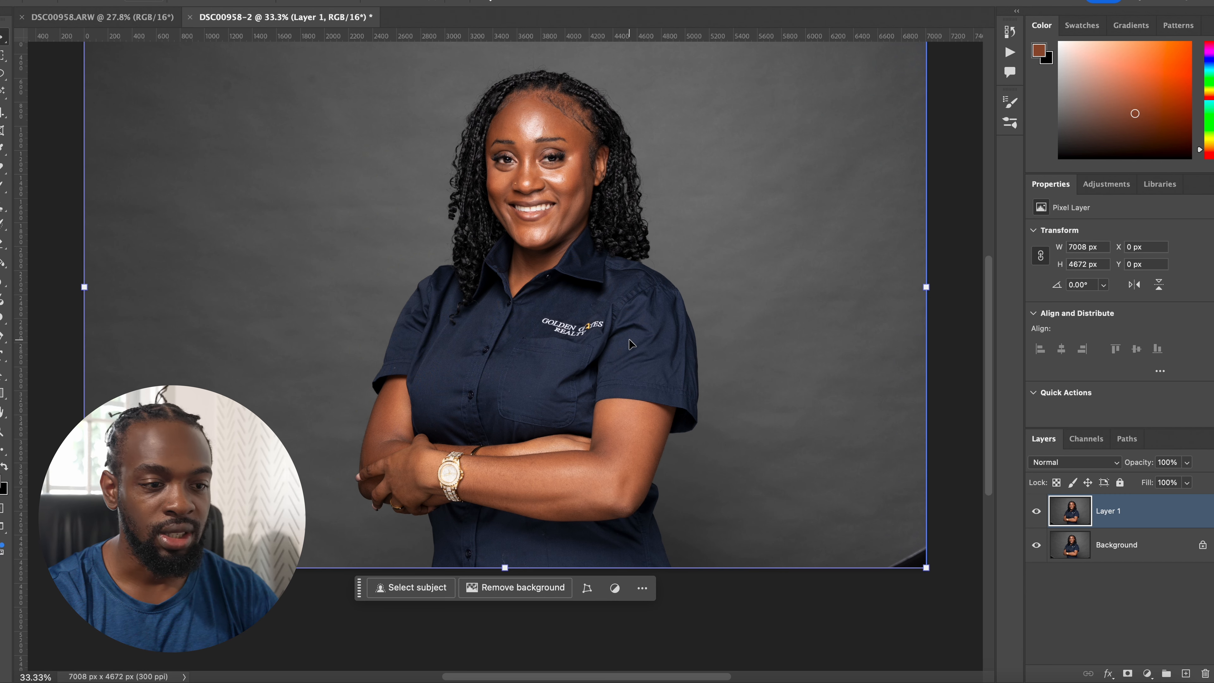
pyautogui.scroll(3, 574, 358)
pyautogui.hotkey('ctrl', 't')
pyautogui.moveTo(238, 2); pyautogui.dragTo(250, 1)
pyautogui.moveTo(554, 236); pyautogui.dragTo(532, 237)
pyautogui.press('Return')
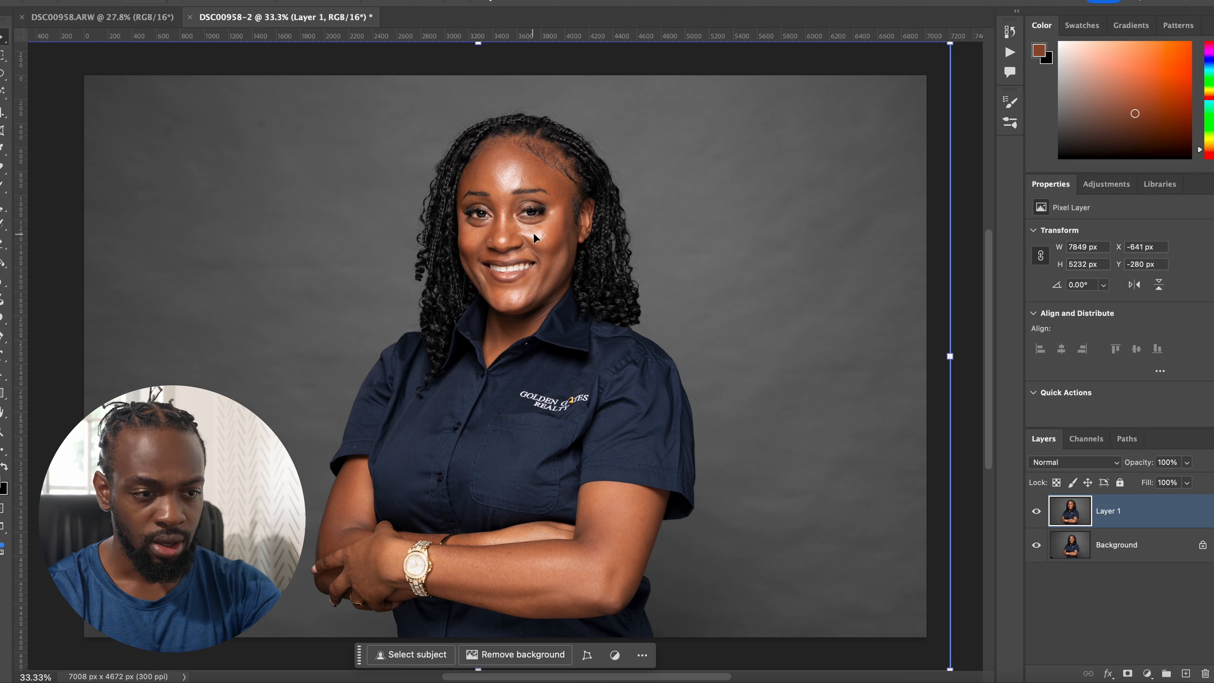
pyautogui.hotkey('ctrl', 'z')
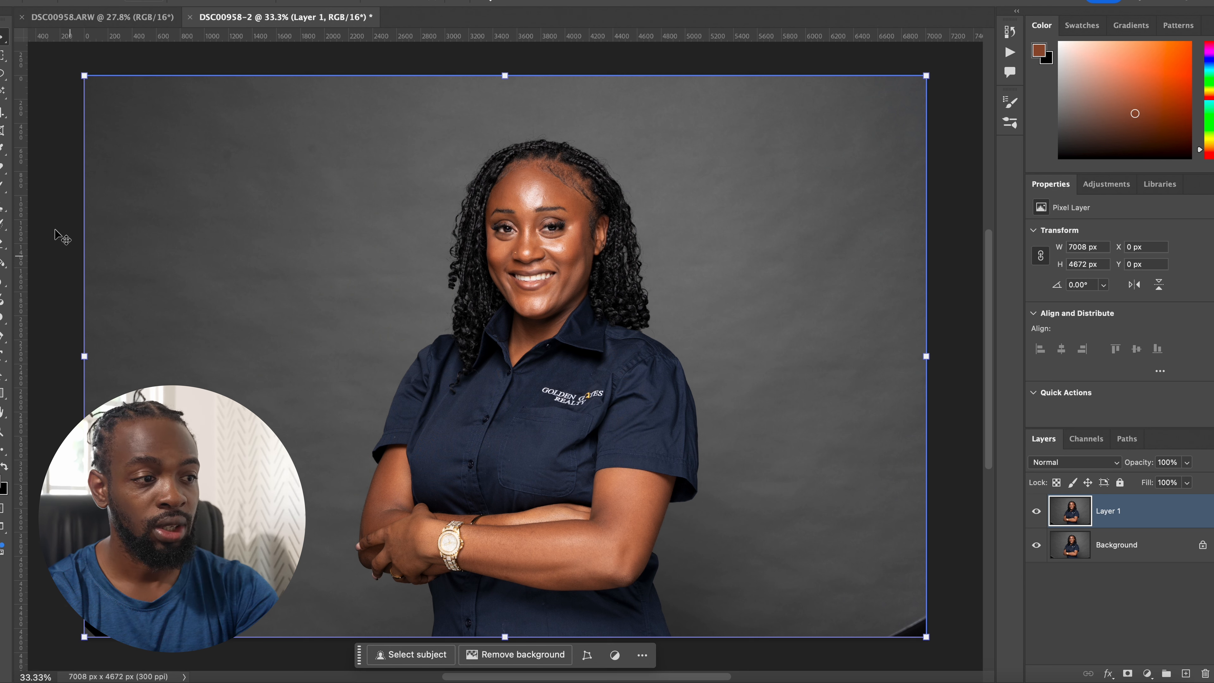
# Step: Lasso the dark reflector in the photo's bottom-left corner and replace it using Generative Fill with the prompt "."
pyautogui.click(40, 75)
pyautogui.click(3, 76)
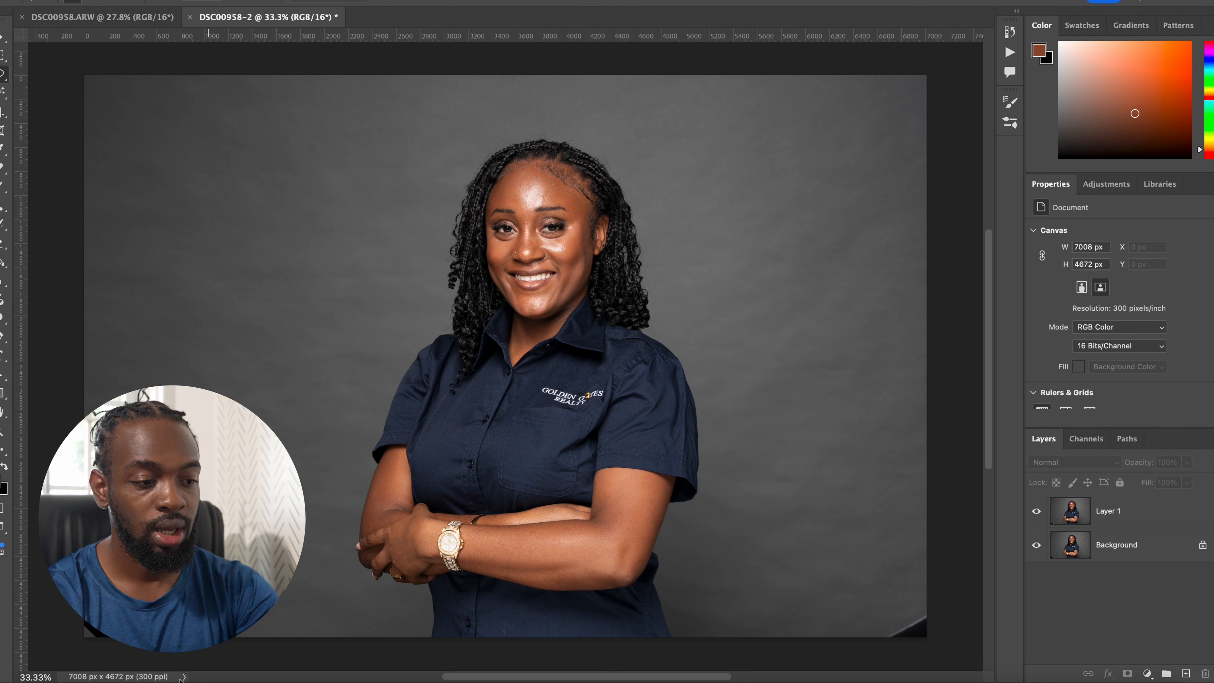
pyautogui.moveTo(33, 565); pyautogui.dragTo(58, 645)
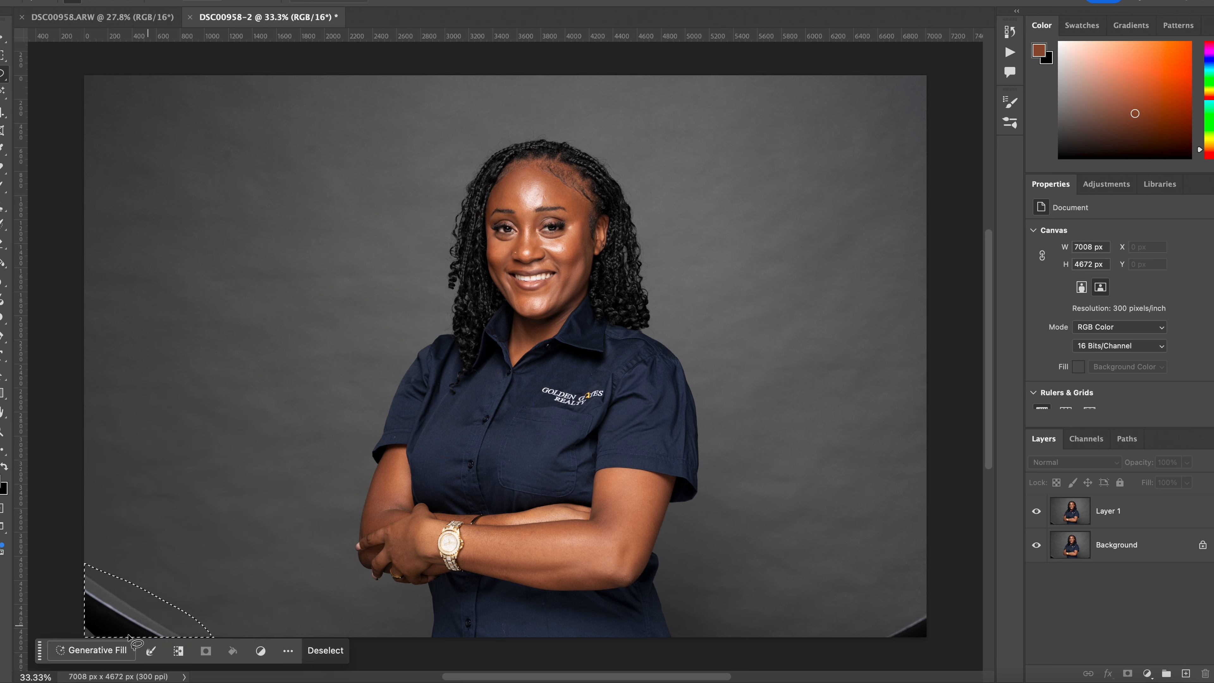
pyautogui.click(103, 649)
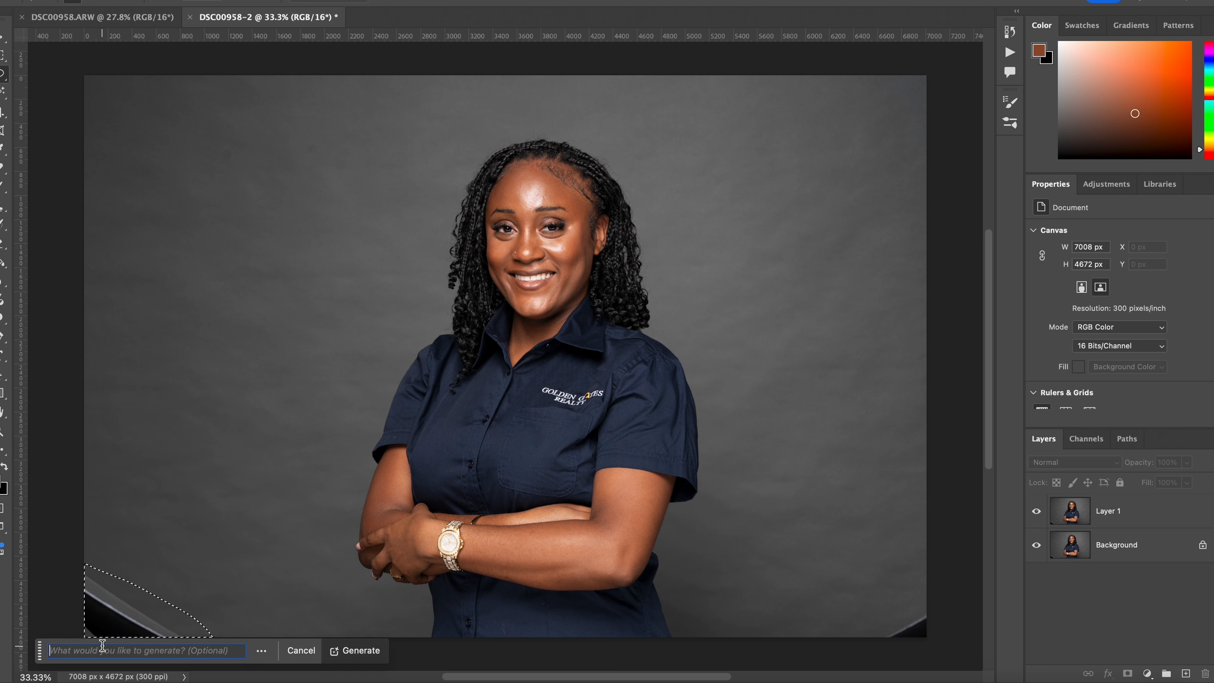
pyautogui.write('.')
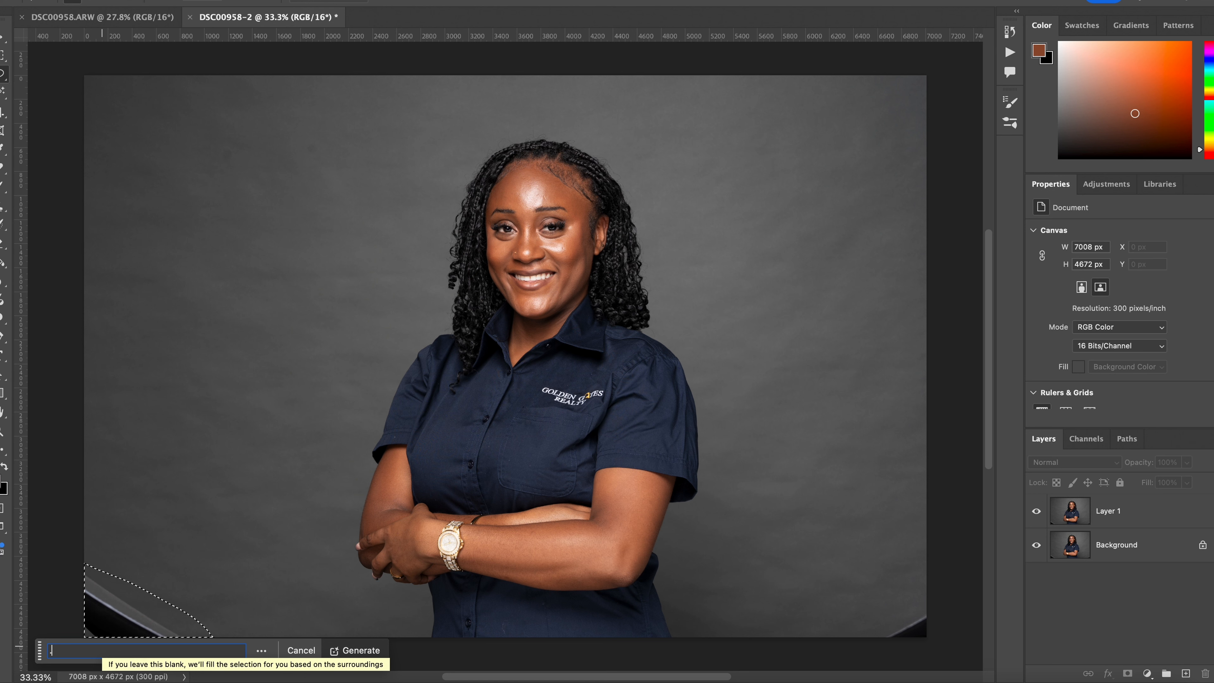
pyautogui.press('Return')
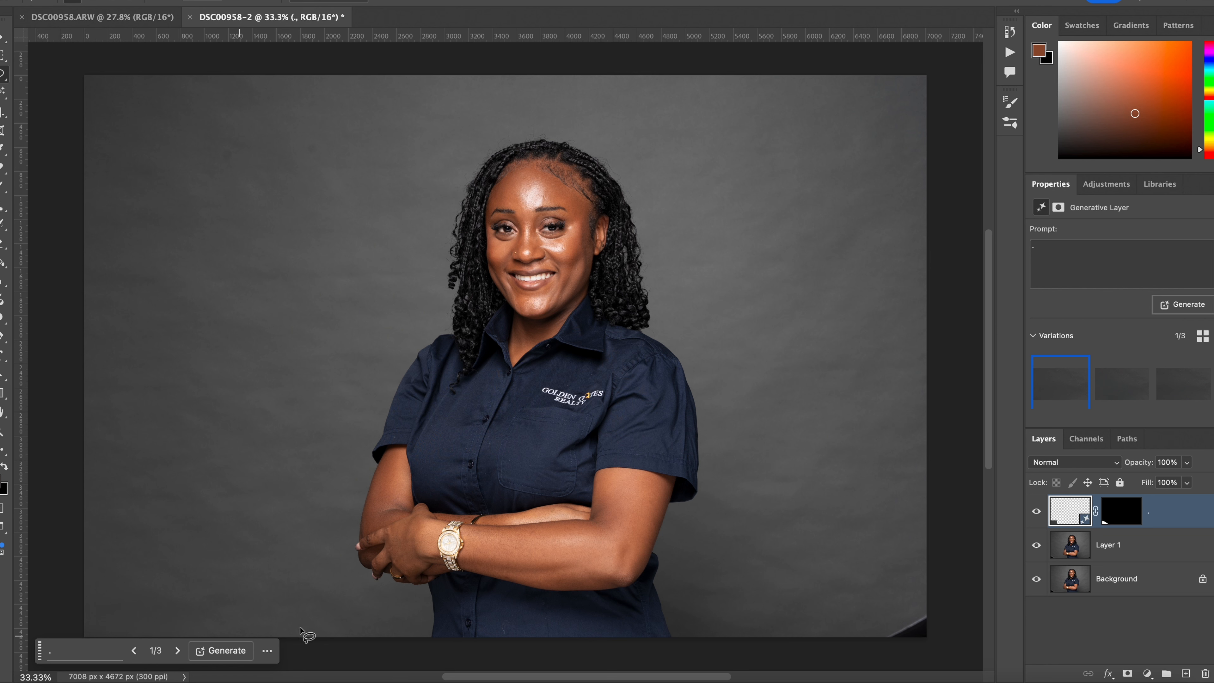
# Step: Lasso the reflector in the photo's bottom-right corner and replace it using Generative Fill with the prompt "."
pyautogui.click(265, 652)
pyautogui.click(264, 678)
pyautogui.moveTo(934, 602)
pyautogui.mouseDown()
pyautogui.moveTo(855, 641)
pyautogui.moveTo(847, 662)
pyautogui.moveTo(978, 630)
pyautogui.moveTo(973, 598)
pyautogui.mouseUp()
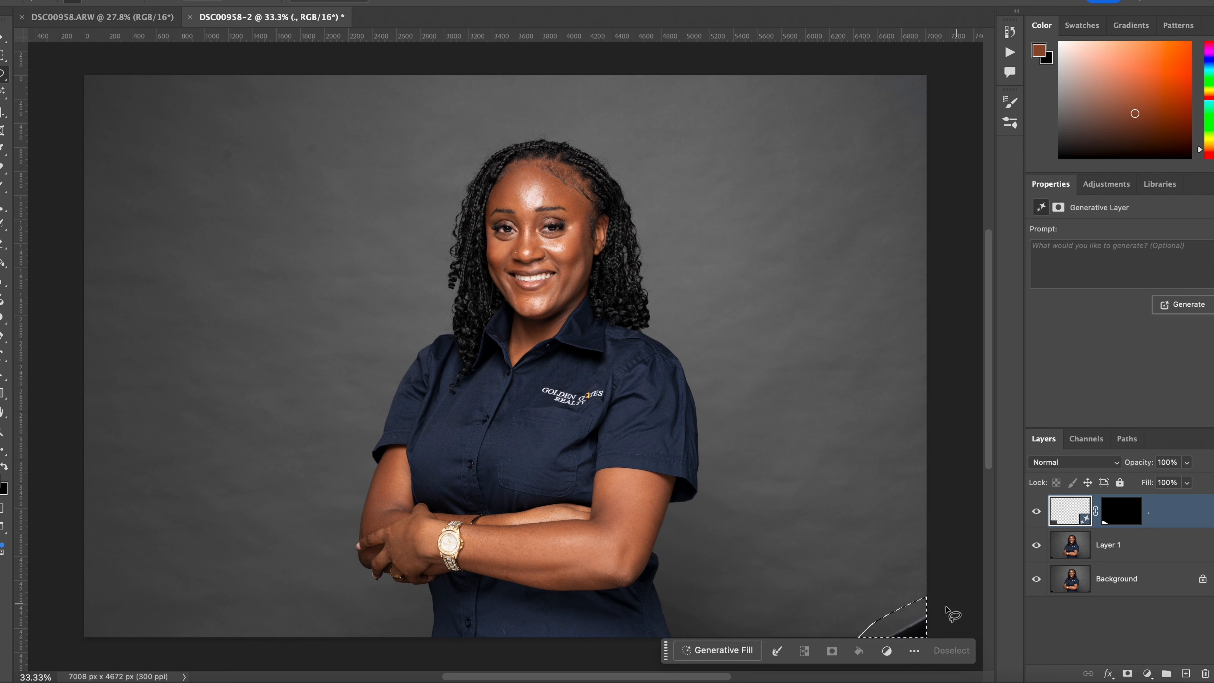
pyautogui.click(700, 651)
pyautogui.click(944, 650)
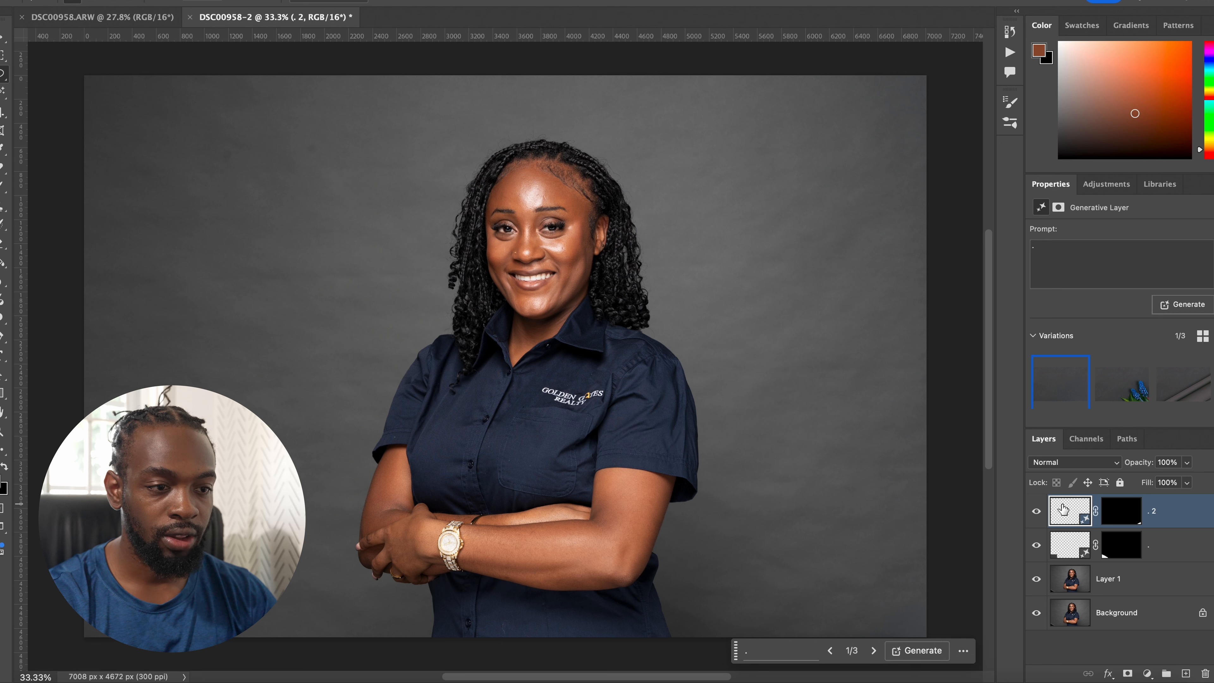
# Step: Stamp all visible layers into a new top layer and delete the two generative layers together with the old Layer 1
pyautogui.click(1168, 537)
pyautogui.click(1165, 521)
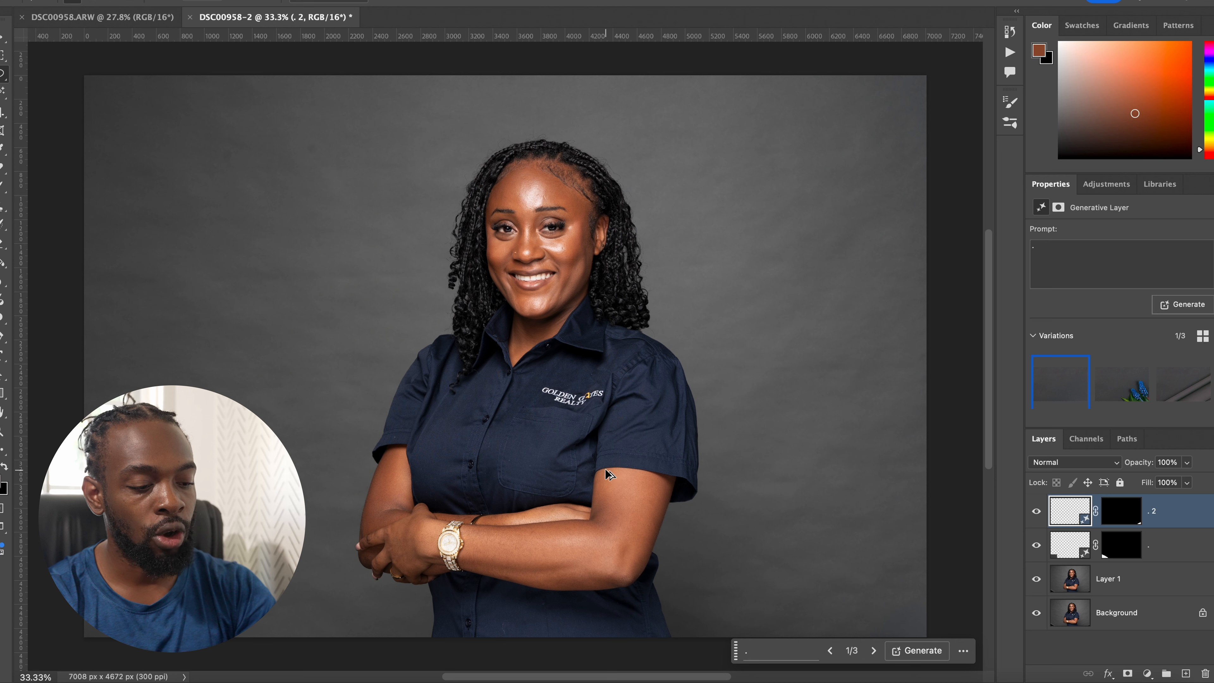
pyautogui.press('super+alt+shift+e')
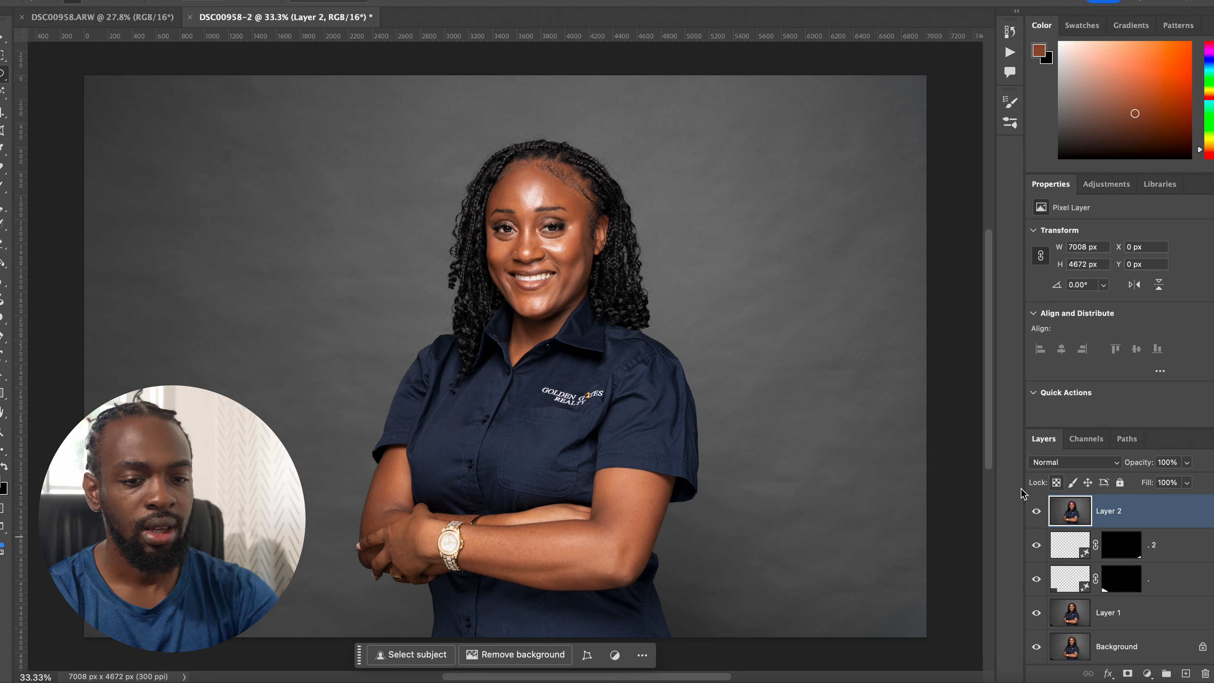
pyautogui.click(1177, 548)
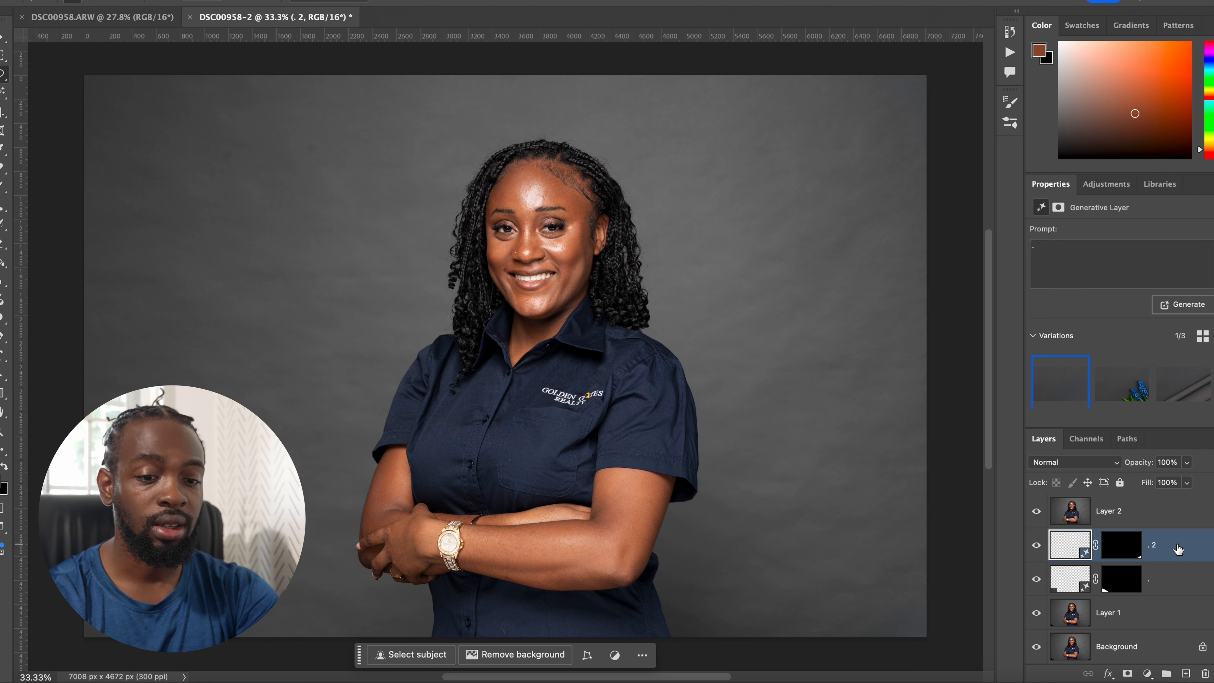
pyautogui.click(1139, 623)
pyautogui.click(1170, 545)
pyautogui.keyDown('shift'); pyautogui.click(1150, 624); pyautogui.keyUp('shift')
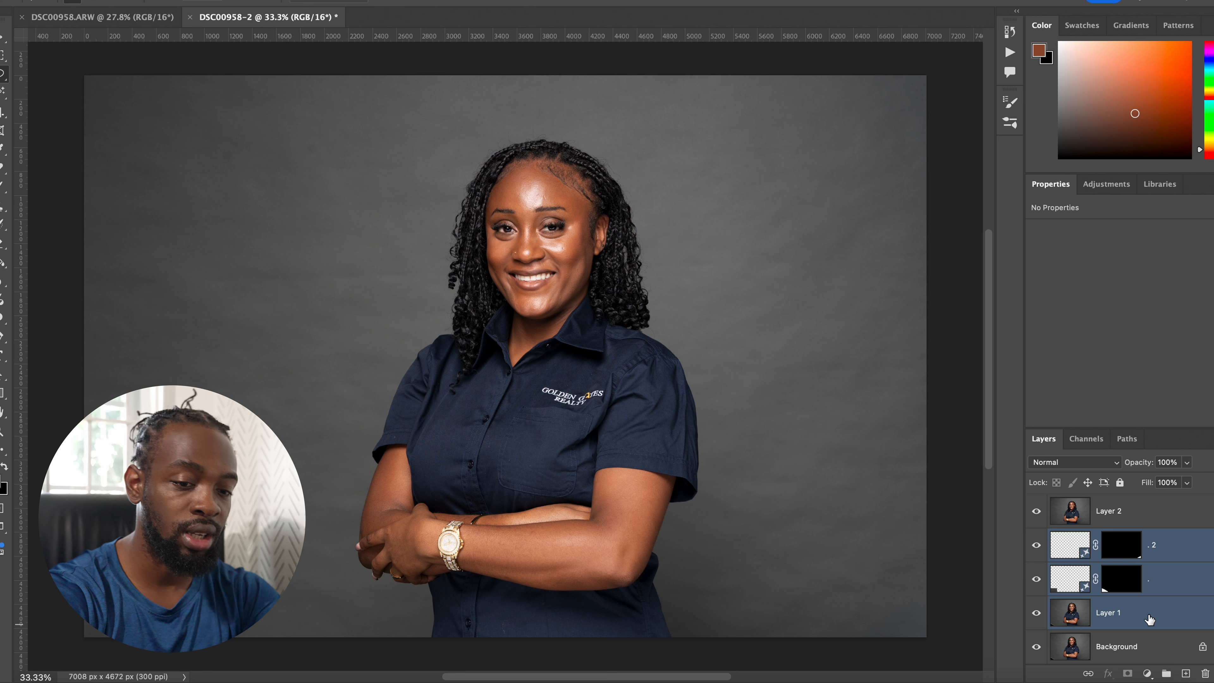
pyautogui.press('Delete')
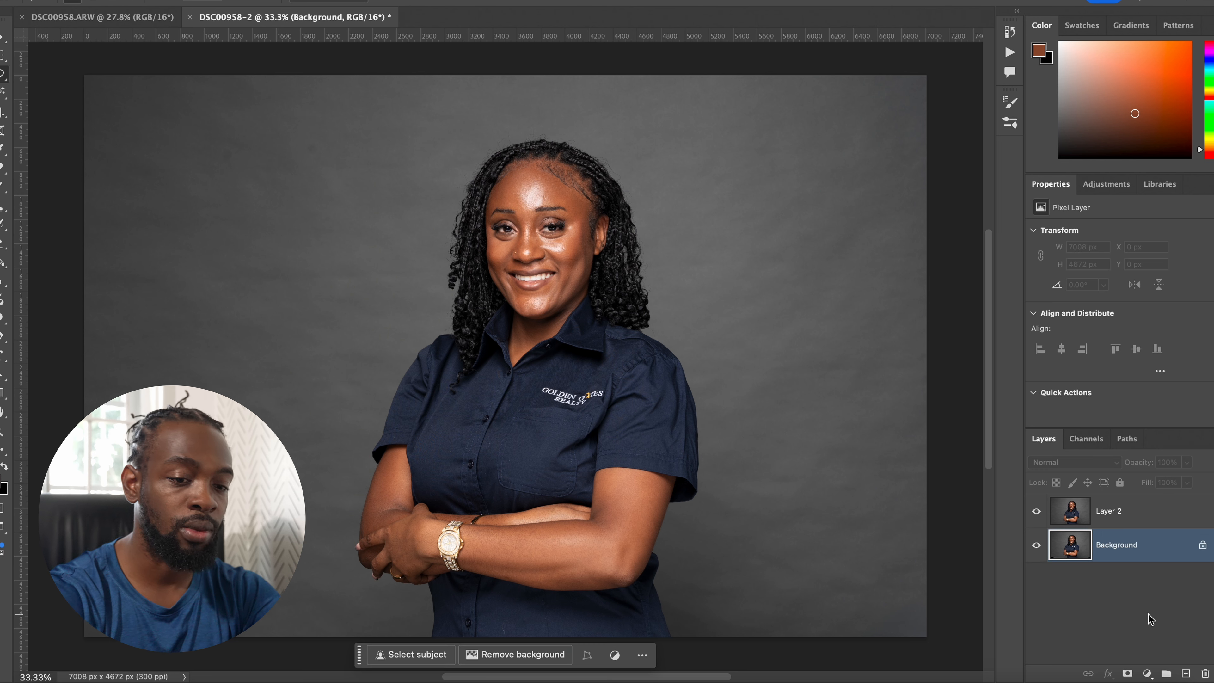
# Step: Rename the merged layer above the Background as Layer 1
pyautogui.doubleClick(1109, 511)
pyautogui.write('1')
pyautogui.press('Return')
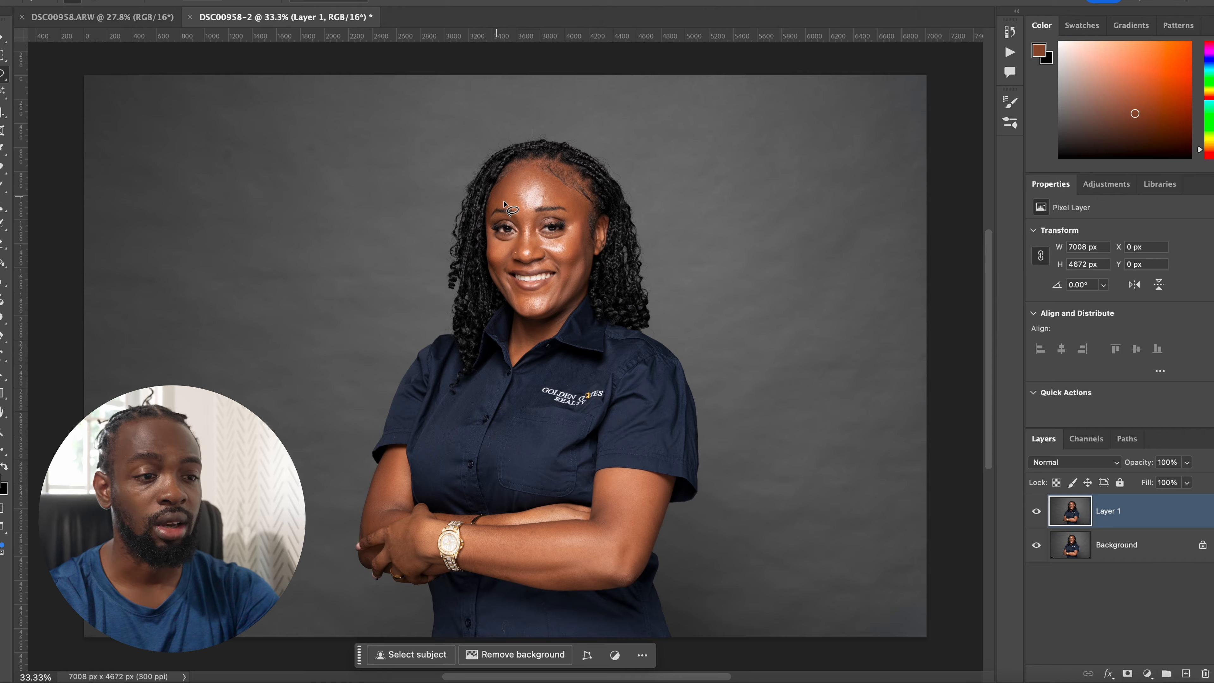
# Step: Try the Remove Tool on the forehead blemish above the inner end of the eyebrow on the image's right side
pyautogui.scroll(5, 509, 208)
pyautogui.scroll(2, 550, 211)
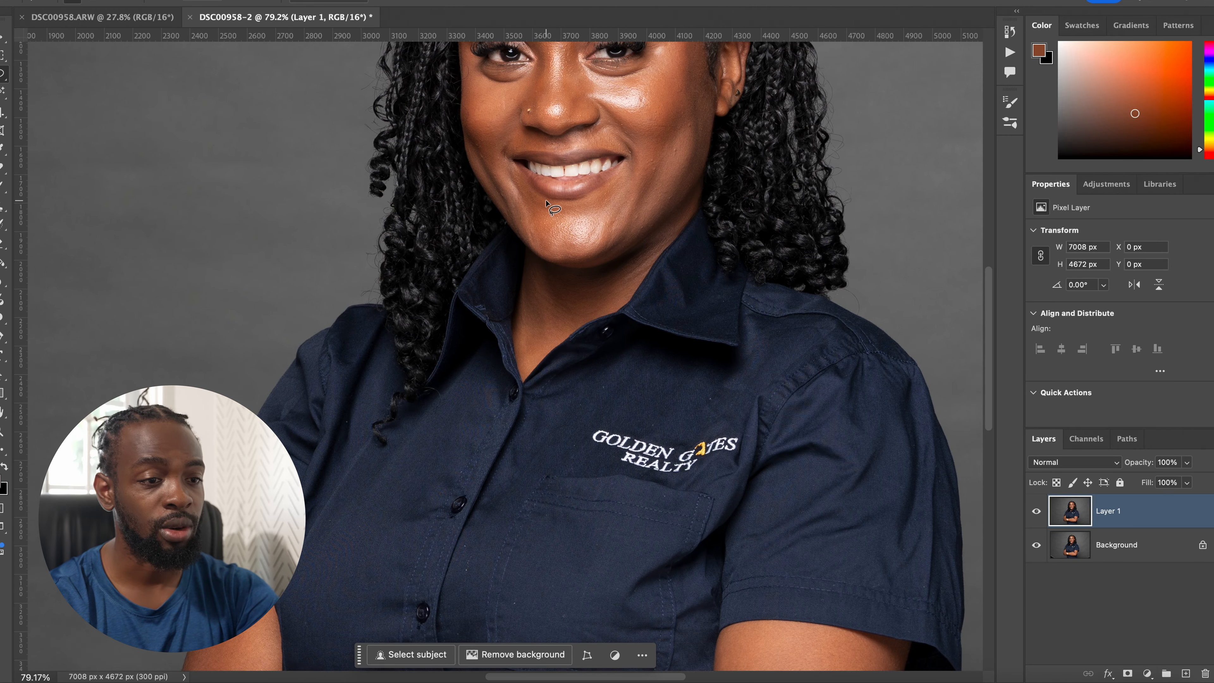
pyautogui.moveTo(578, 242); pyautogui.dragTo(509, 564)
pyautogui.scroll(5, 500, 325)
pyautogui.moveTo(501, 299); pyautogui.dragTo(507, 257)
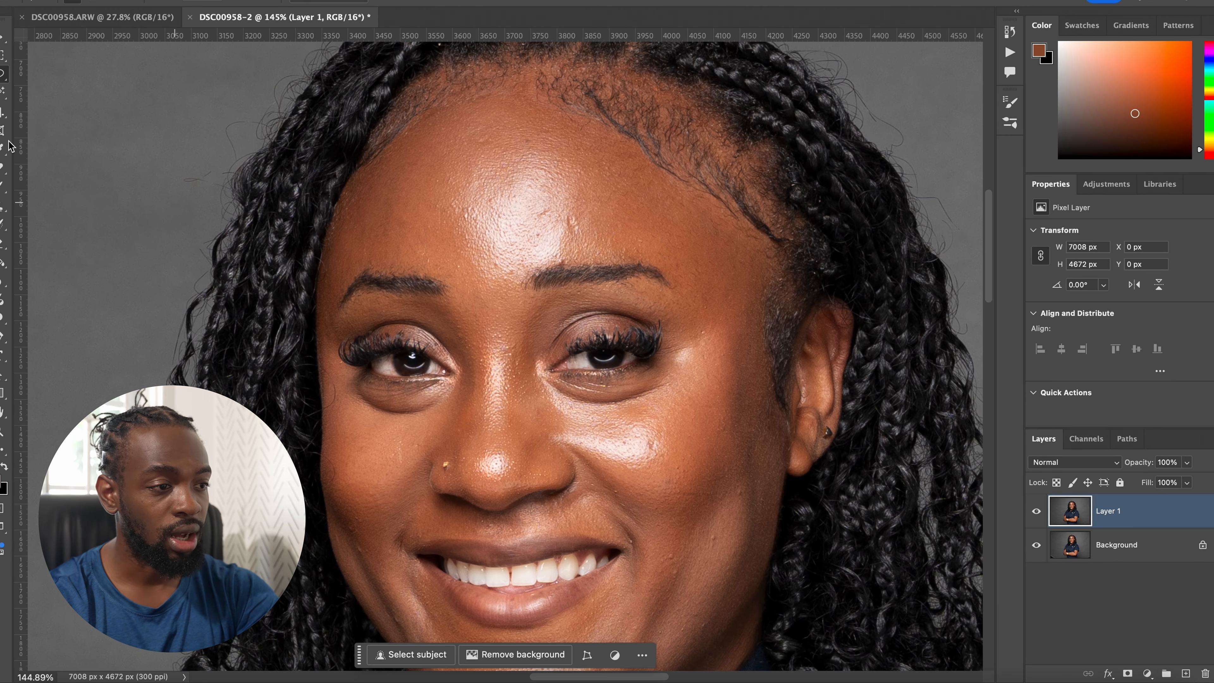
pyautogui.rightClick(2, 170)
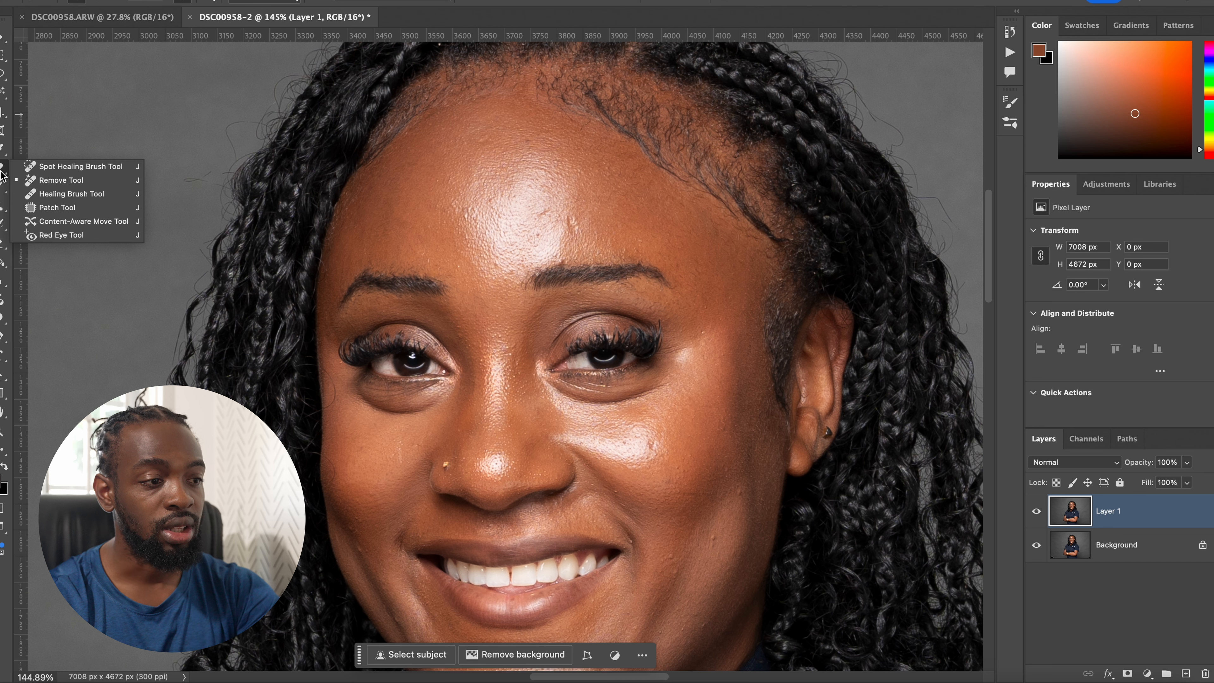
pyautogui.scroll(-2, 696, 247)
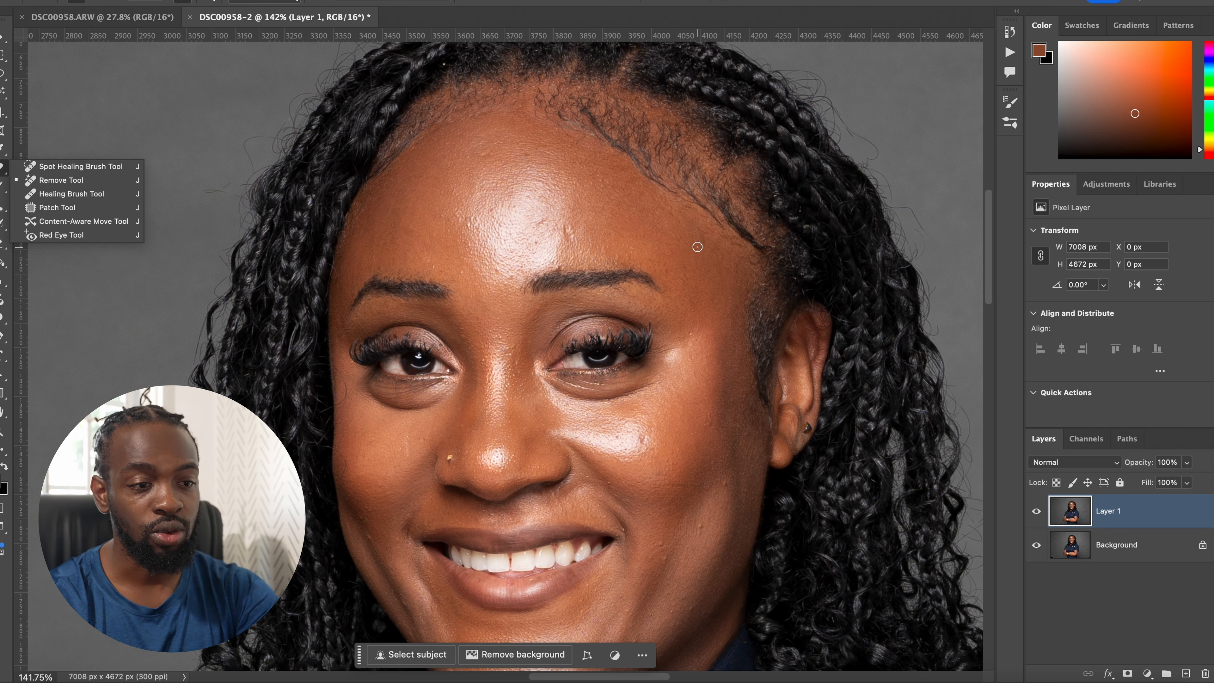
pyautogui.scroll(2, 693, 247)
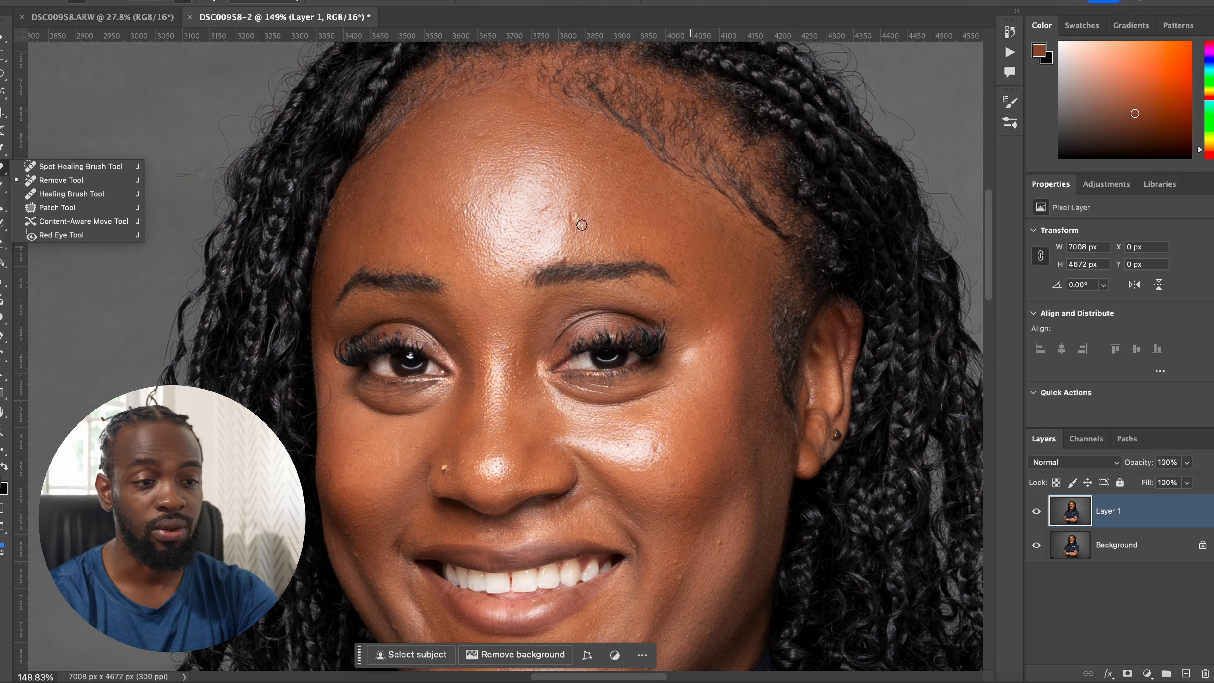
pyautogui.moveTo(573, 222); pyautogui.dragTo(571, 216)
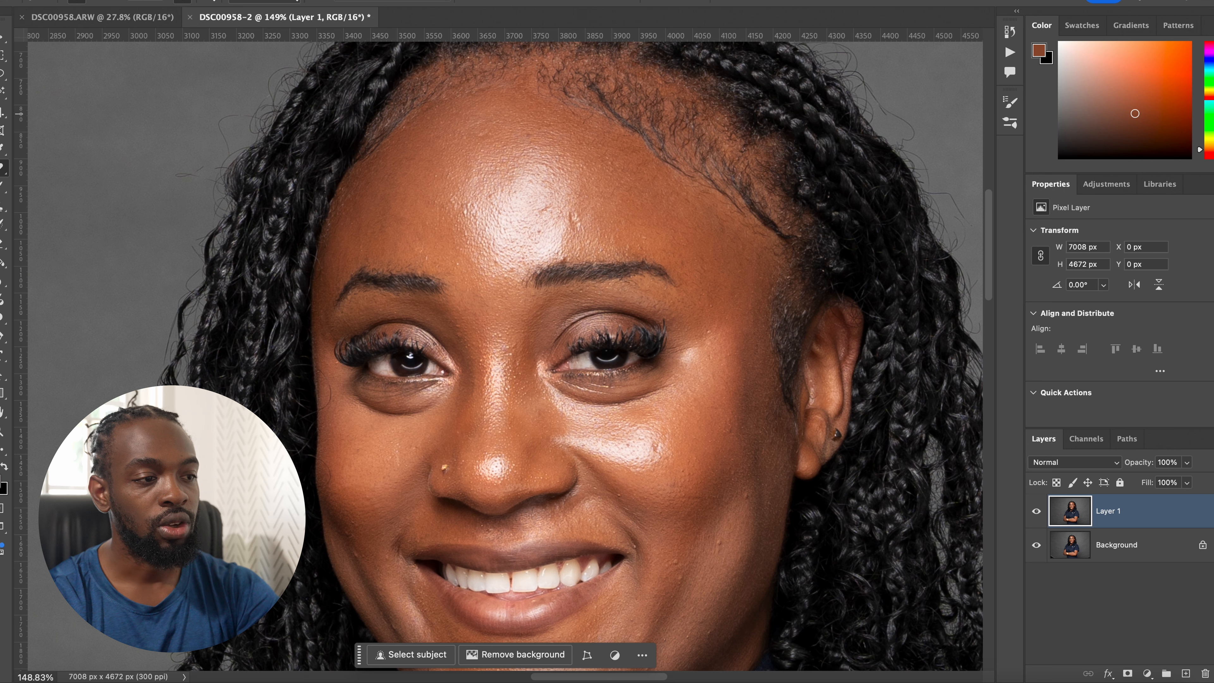
# Step: Try the Patch Tool on the same forehead blemish and clear the selection
pyautogui.rightClick(3, 168)
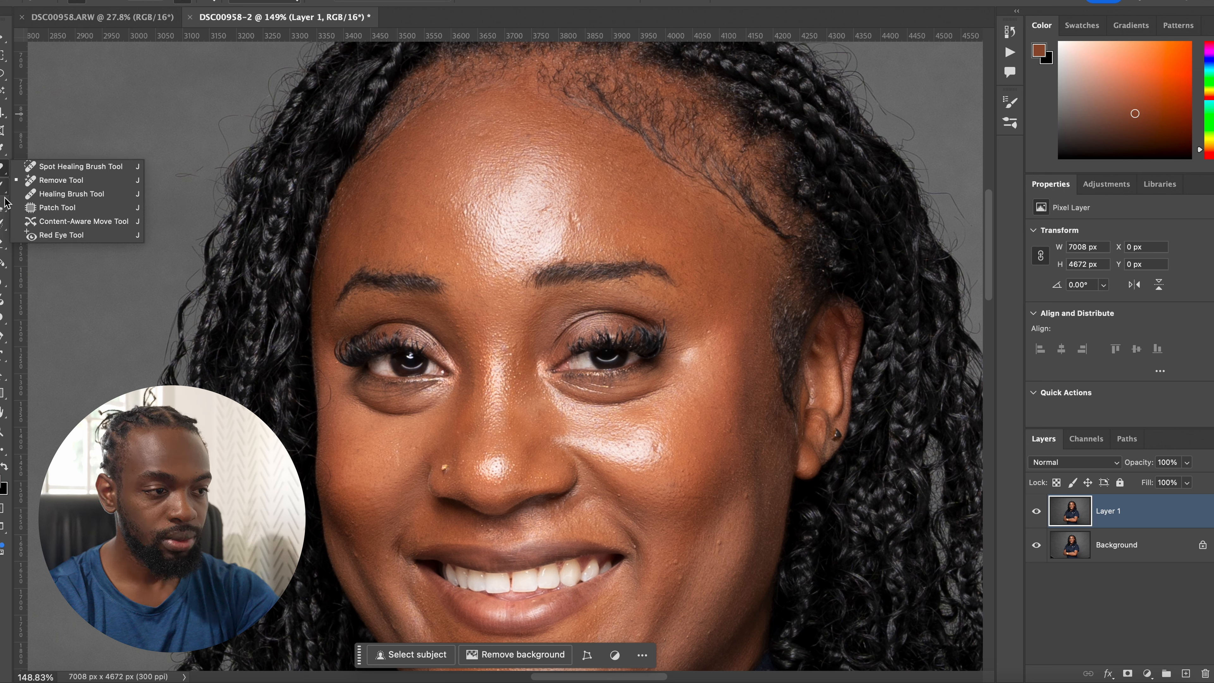
pyautogui.click(58, 208)
pyautogui.moveTo(569, 219); pyautogui.dragTo(628, 216)
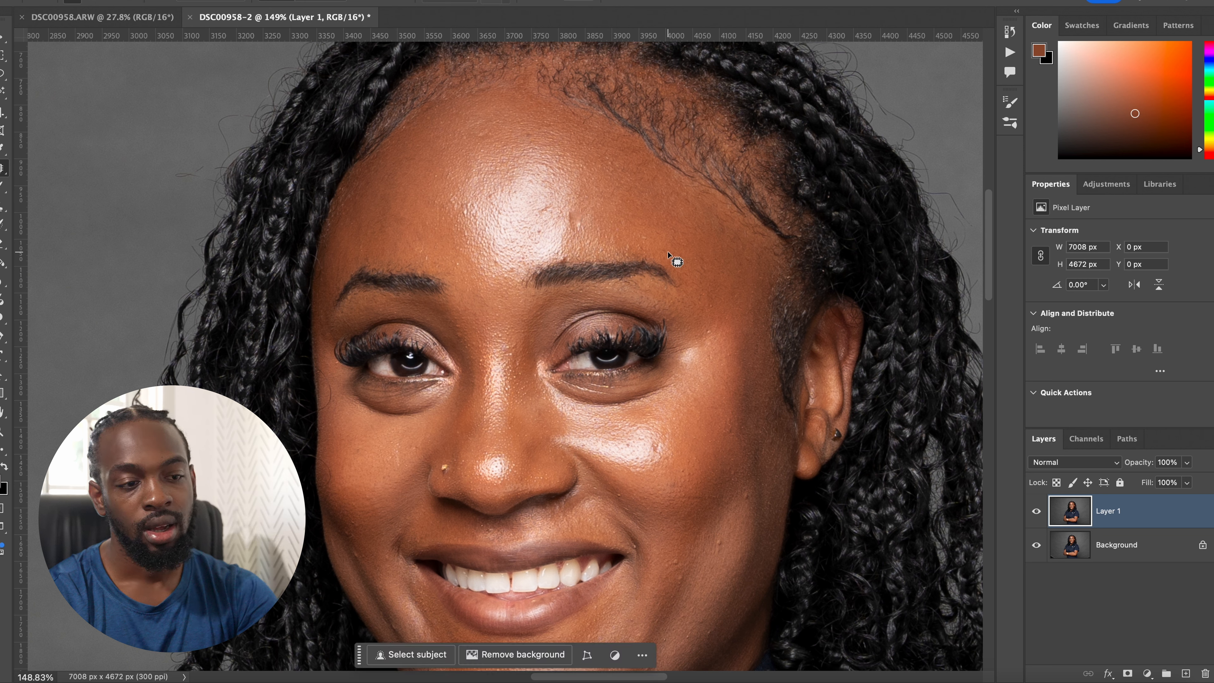
pyautogui.moveTo(576, 210); pyautogui.dragTo(574, 212)
pyautogui.hotkey('ctrl', 'd')
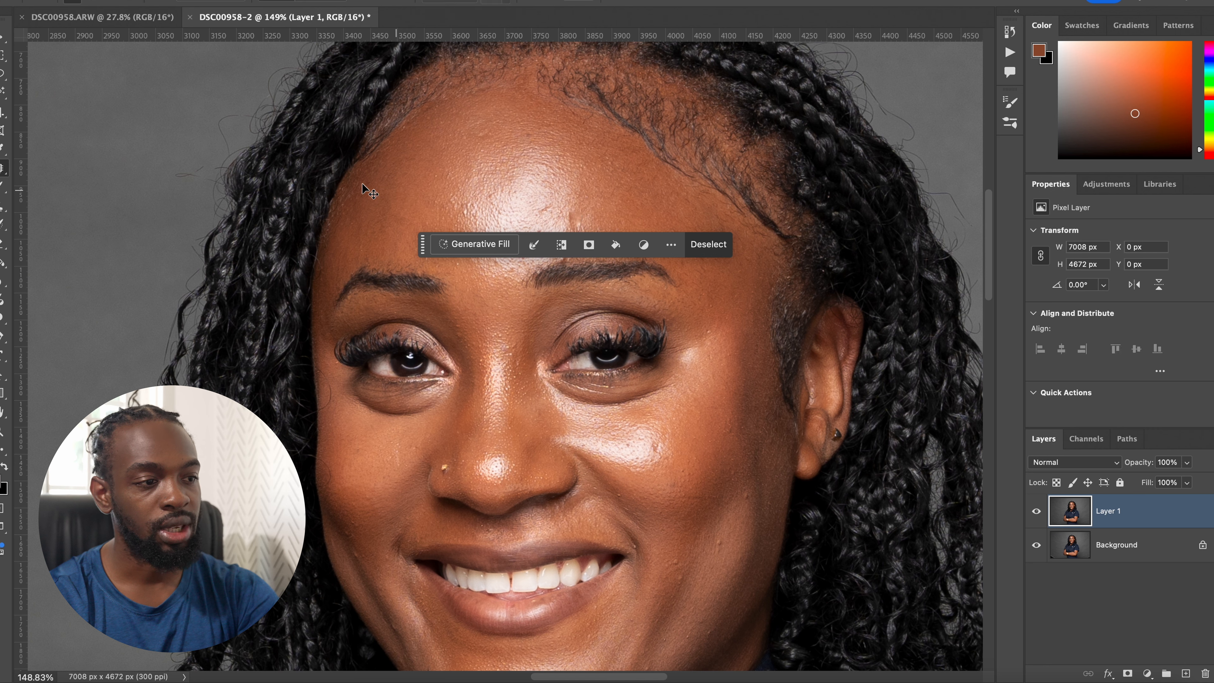
# Step: Remove the small blemishes across the forehead on Layer 1 with the Remove Tool
pyautogui.rightClick(4, 173)
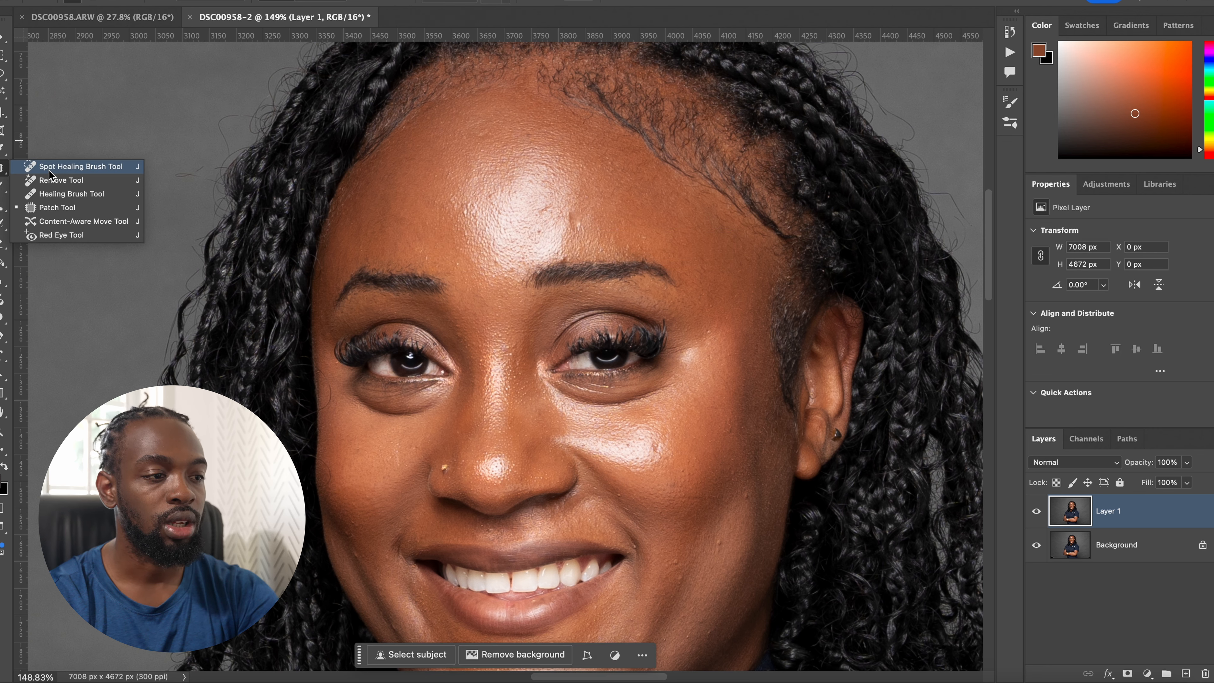
pyautogui.click(61, 180)
pyautogui.scroll(3, 592, 218)
pyautogui.scroll(3, 591, 218)
pyautogui.hscroll(2, 592, 218)
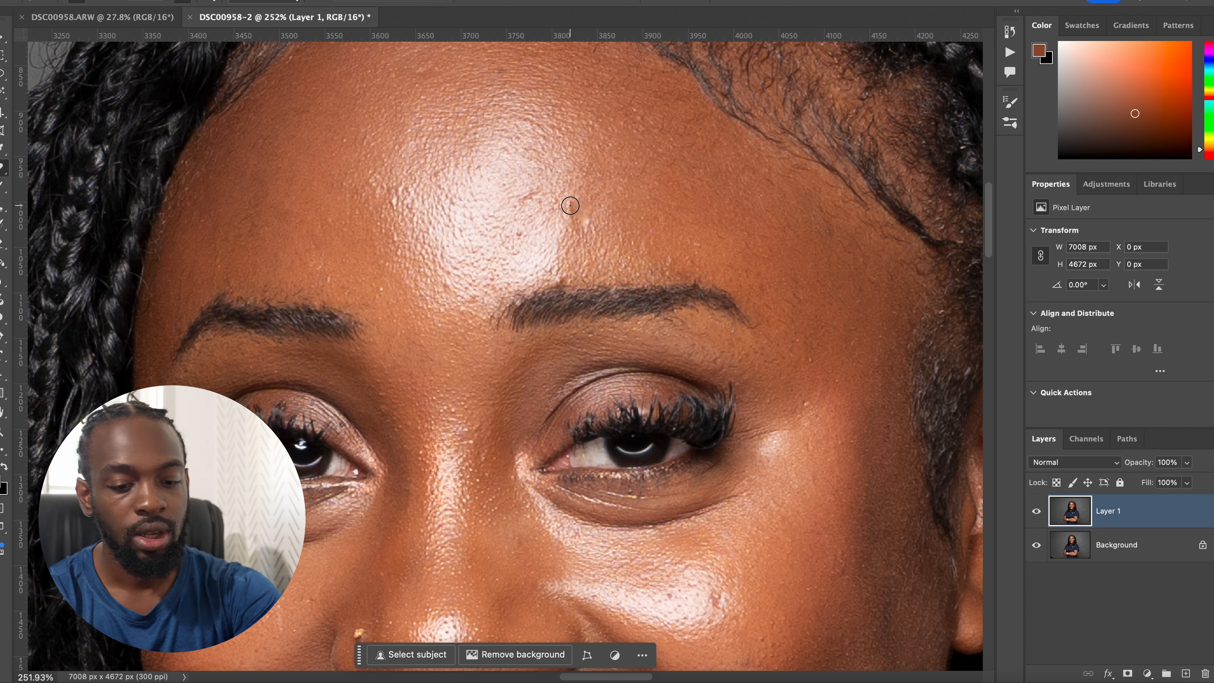
pyautogui.moveTo(572, 210)
pyautogui.mouseDown()
pyautogui.moveTo(577, 239)
pyautogui.moveTo(607, 234)
pyautogui.mouseUp()
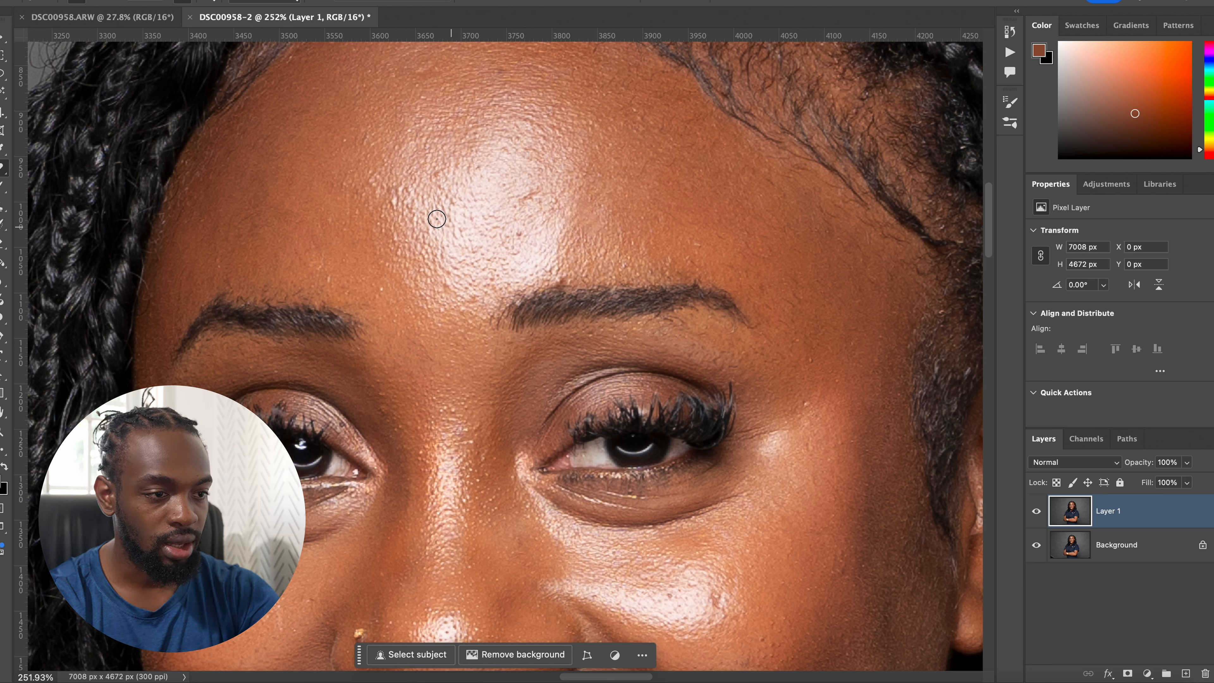
pyautogui.click(370, 183)
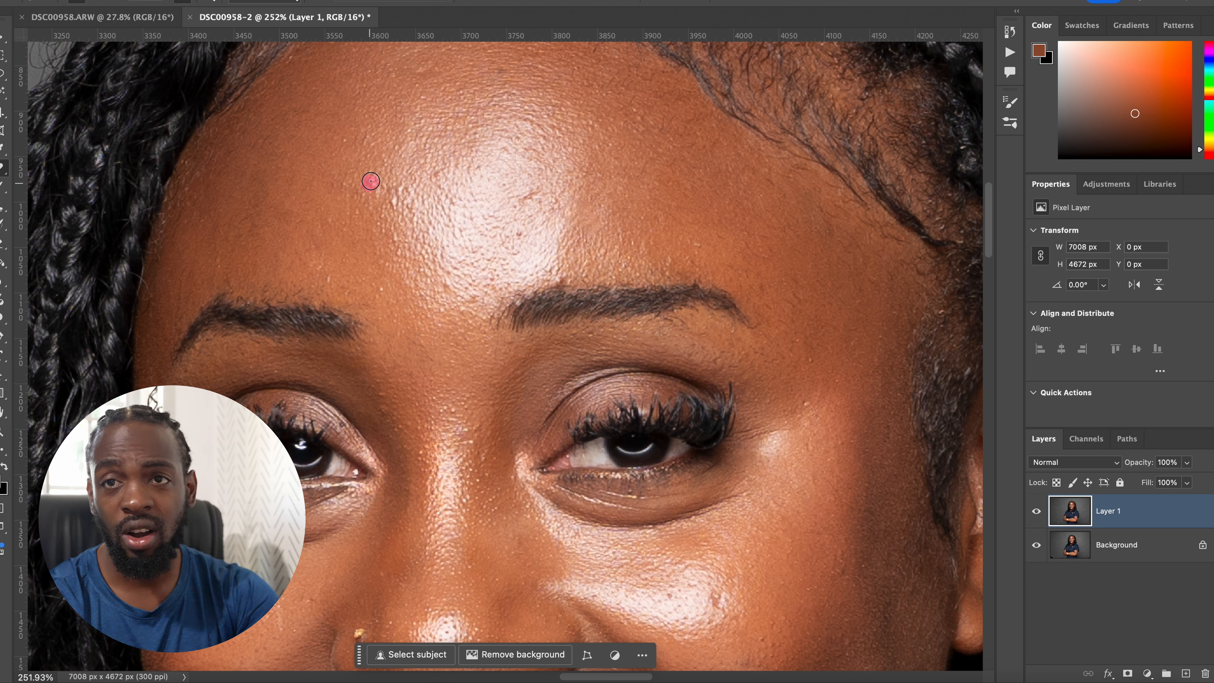
pyautogui.click(391, 197)
pyautogui.scroll(3, 537, 258)
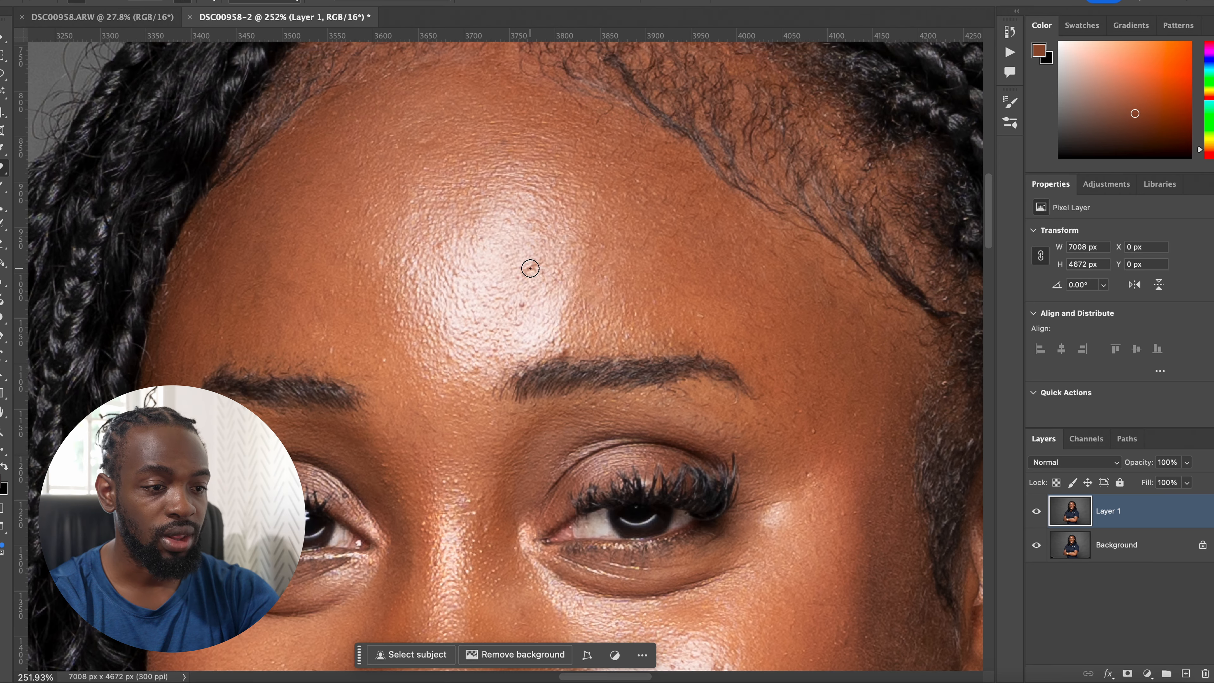
pyautogui.click(529, 268)
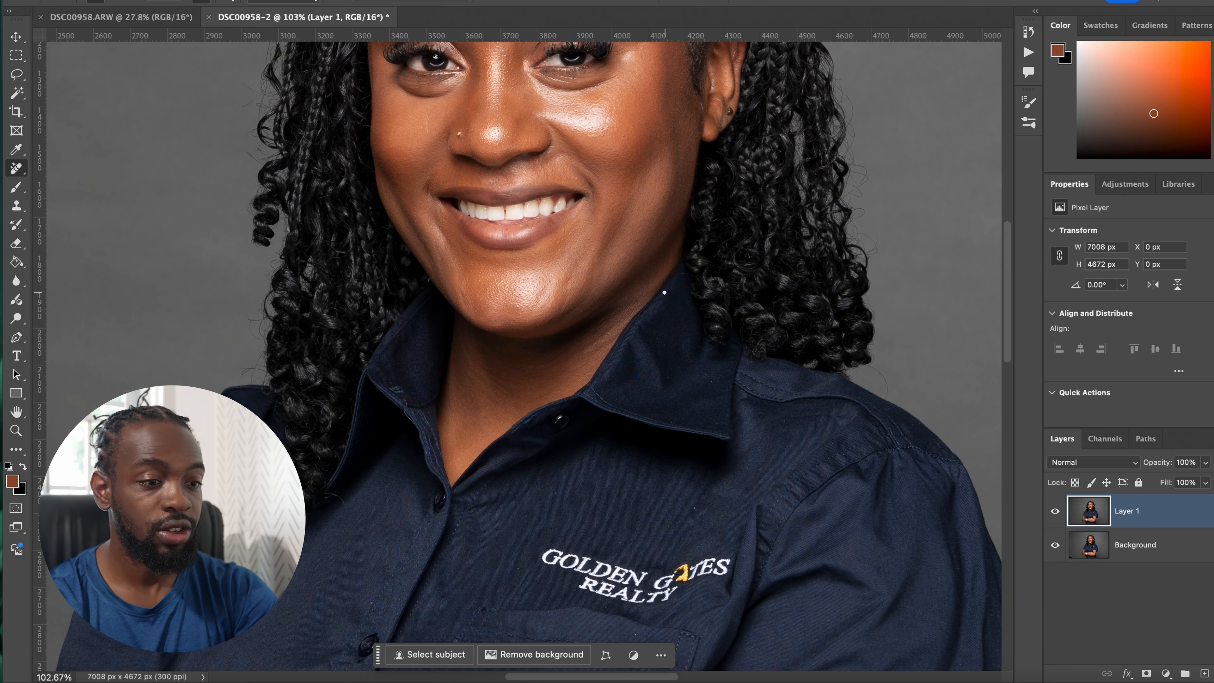
# Step: Remove the small blemish on the cheek beside the nose stud with the Remove Tool
pyautogui.scroll(1, 664, 292)
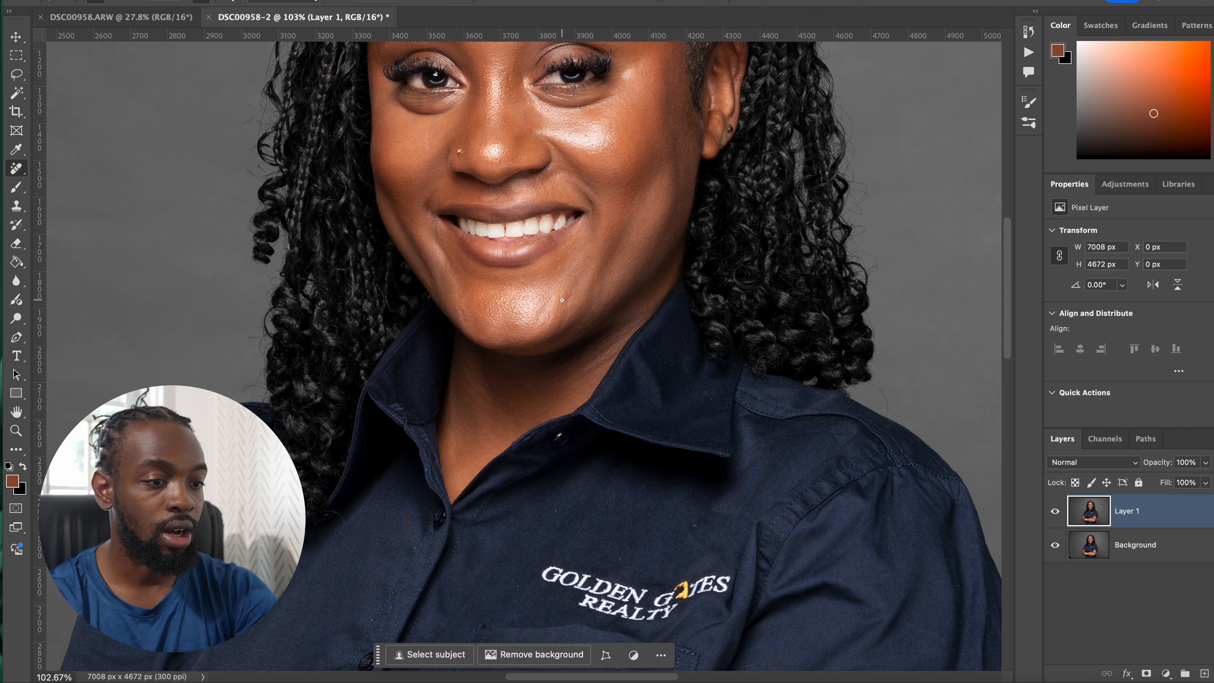
pyautogui.scroll(3, 522, 268)
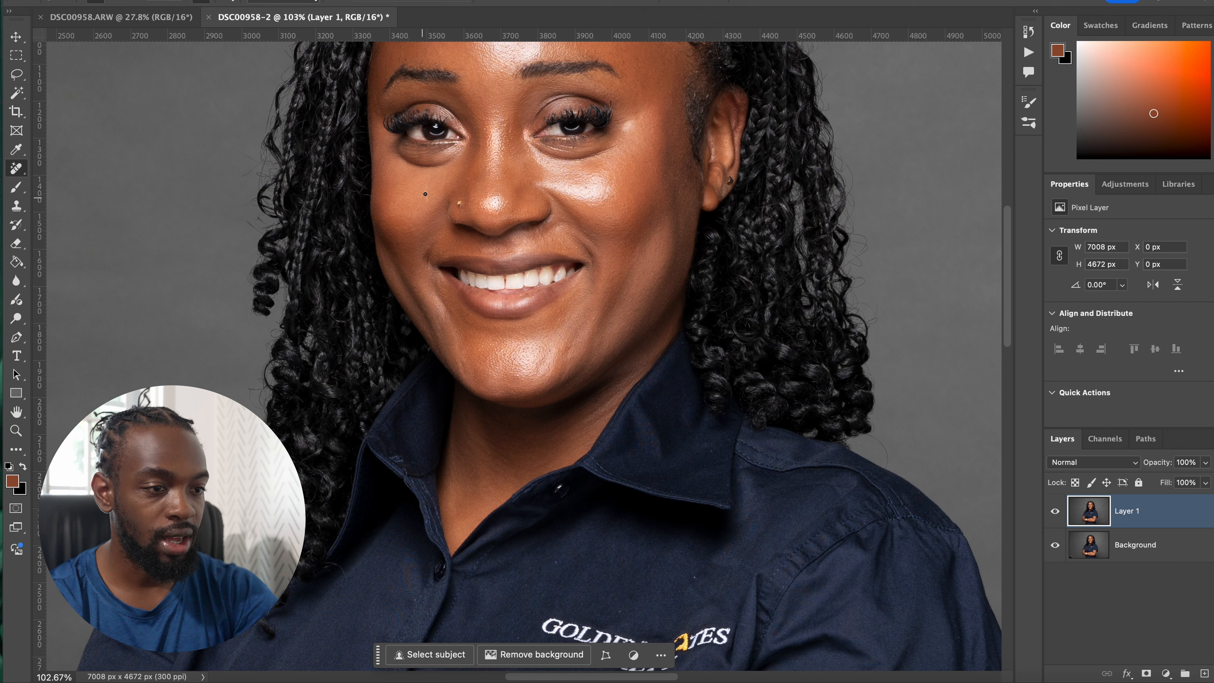
pyautogui.moveTo(427, 200); pyautogui.dragTo(426, 206)
pyautogui.scroll(12, 651, 246)
pyautogui.scroll(-9, 650, 246)
pyautogui.scroll(3, 653, 258)
# Step: Duplicate Layer 1 as a separate layer for cleaning up the stray hairs
pyautogui.moveTo(712, 217); pyautogui.dragTo(364, 255)
pyautogui.scroll(3, 458, 244)
pyautogui.moveTo(461, 240); pyautogui.dragTo(489, 403)
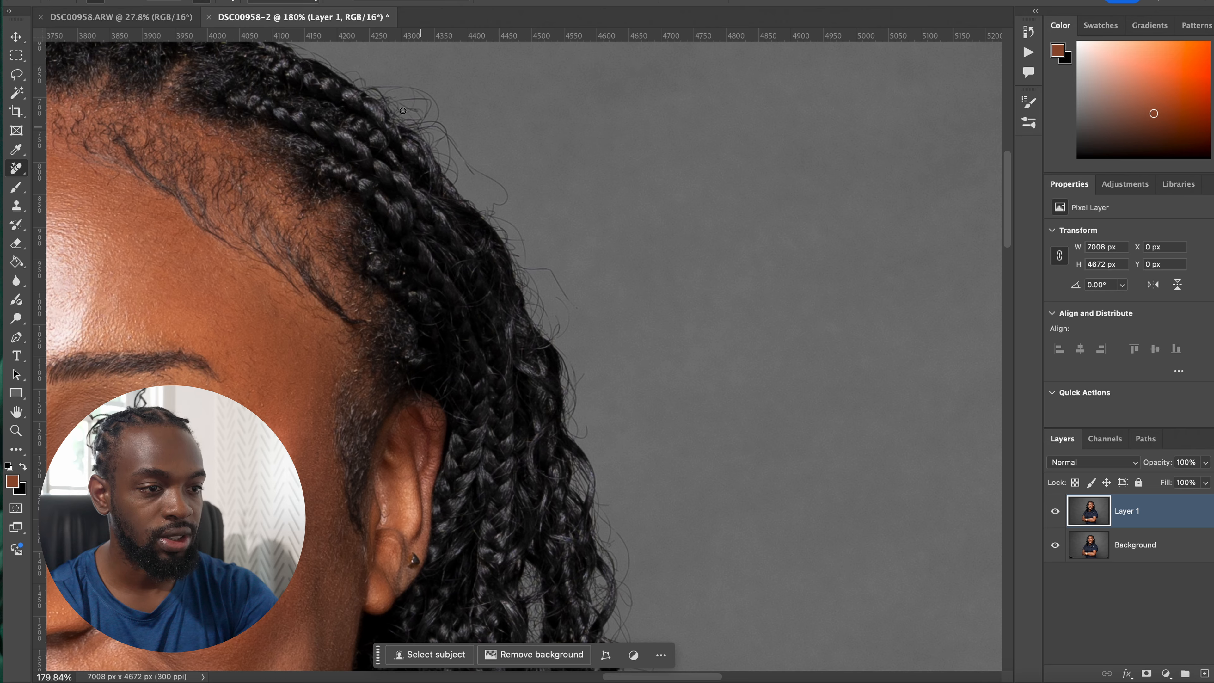
pyautogui.scroll(-2, 462, 168)
pyautogui.scroll(-2, 424, 167)
pyautogui.moveTo(527, 175)
pyautogui.mouseDown()
pyautogui.moveTo(544, 194)
pyautogui.moveTo(538, 153)
pyautogui.mouseUp()
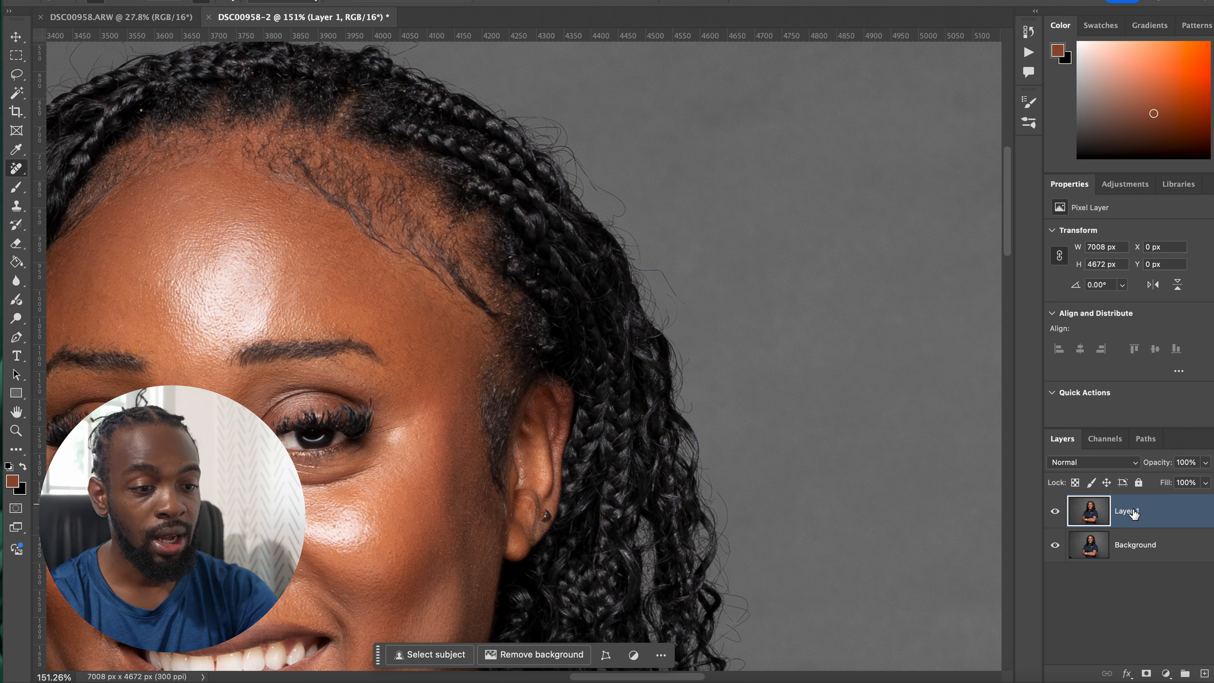
pyautogui.press('super+j')
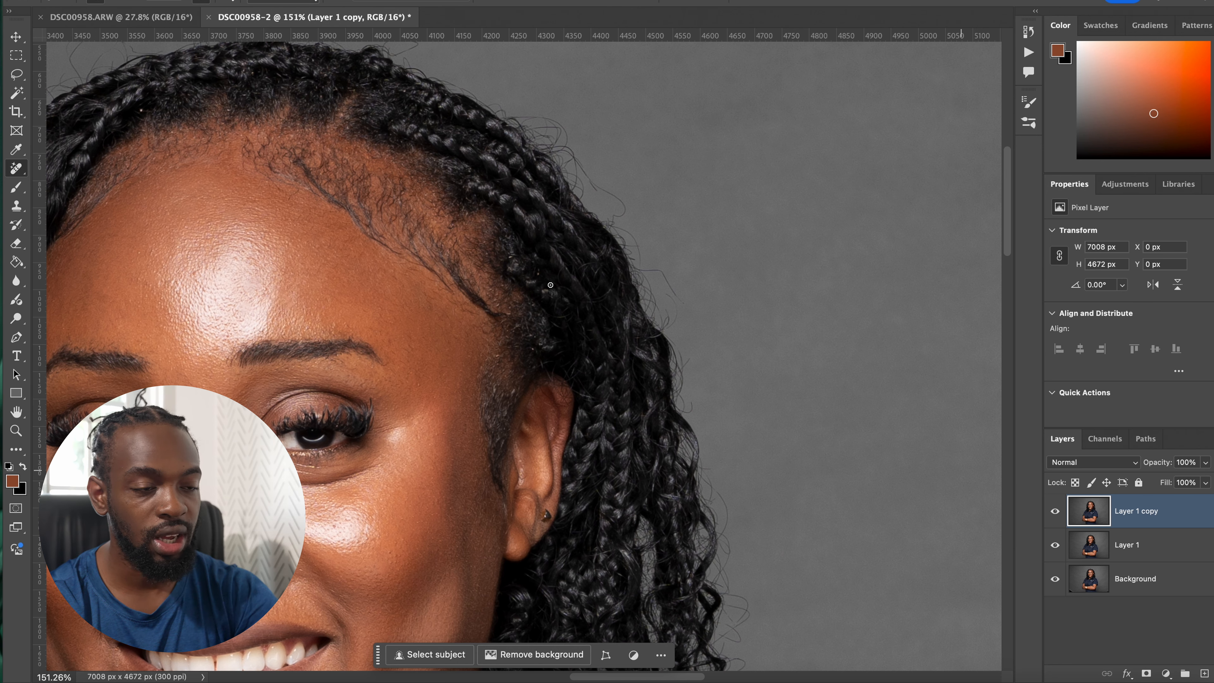
# Step: Clone backdrop over the stray hairs beside the upper braids on the image's right side with the Clone Stamp Tool
pyautogui.scroll(2, 523, 233)
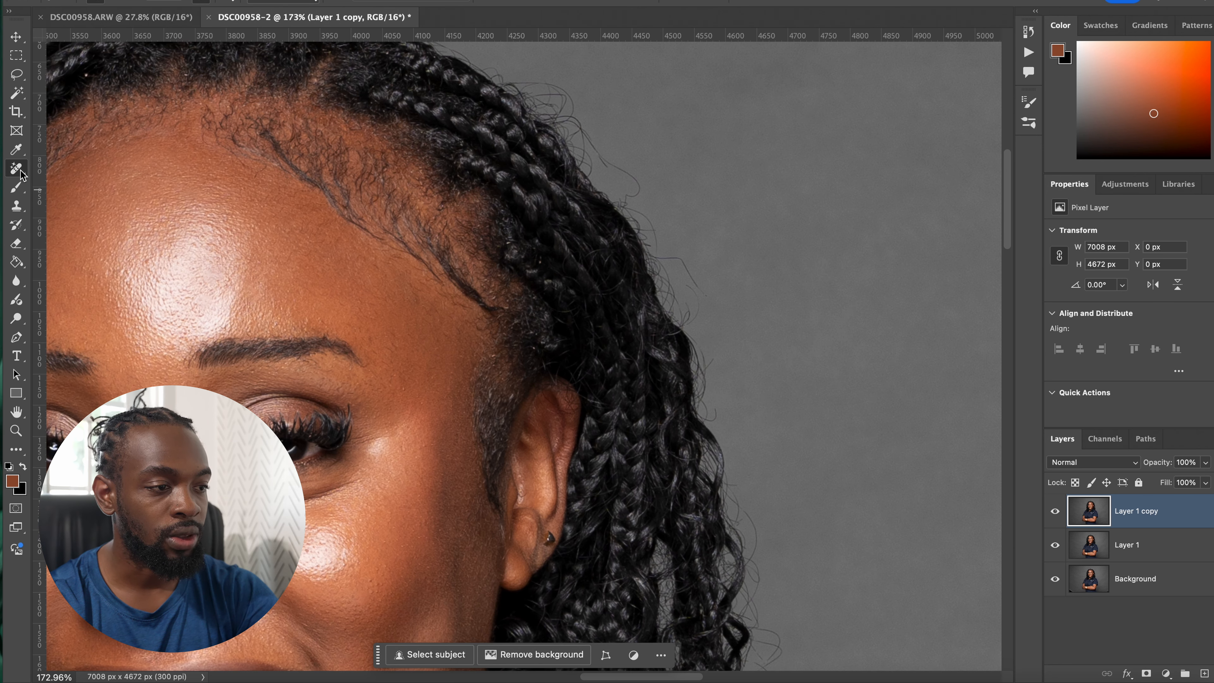
pyautogui.click(18, 211)
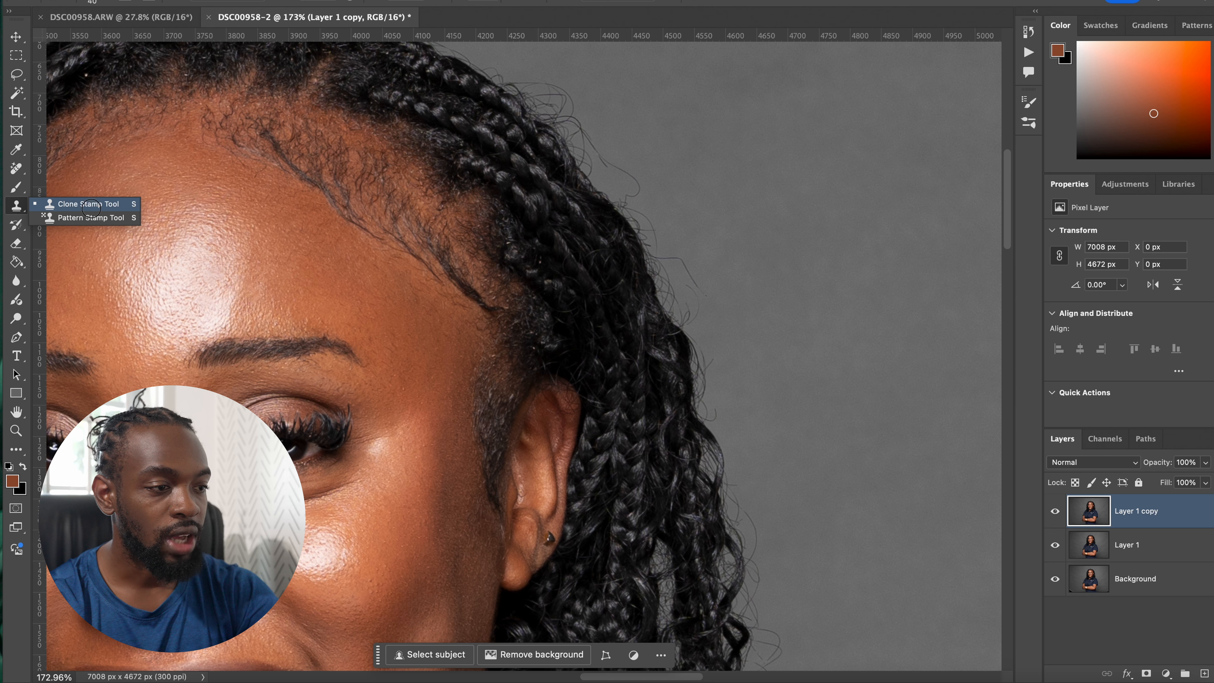
pyautogui.click(89, 204)
pyautogui.scroll(-5, 710, 211)
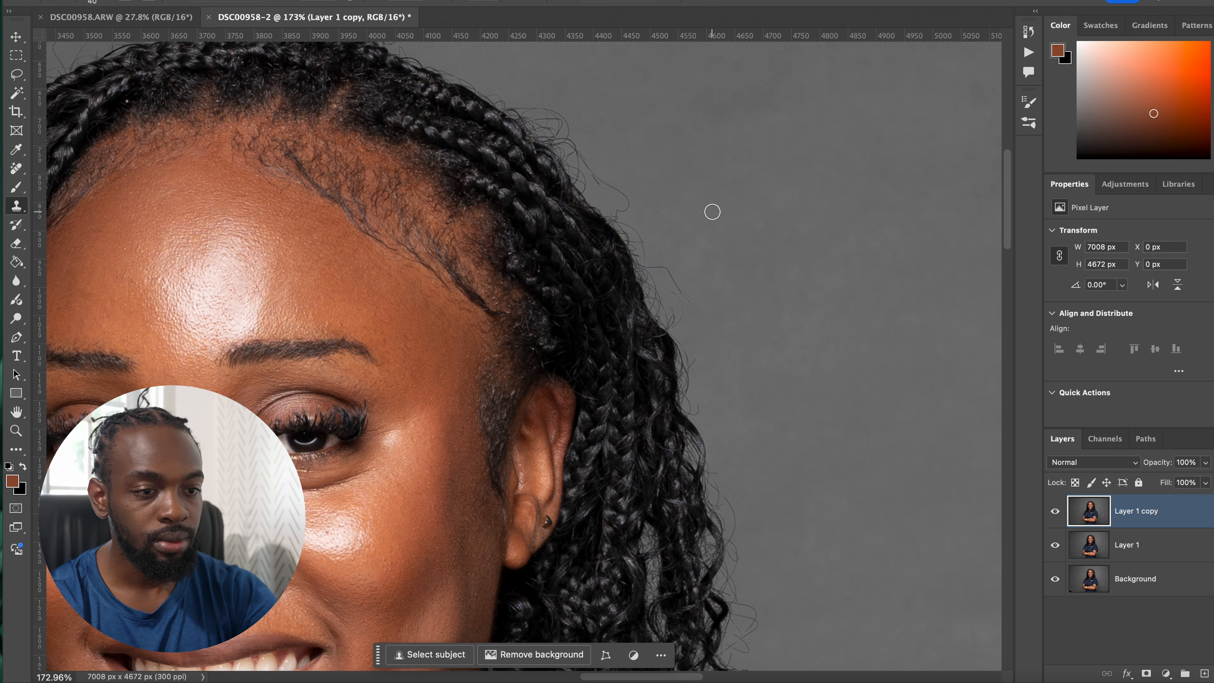
pyautogui.scroll(-1, 620, 259)
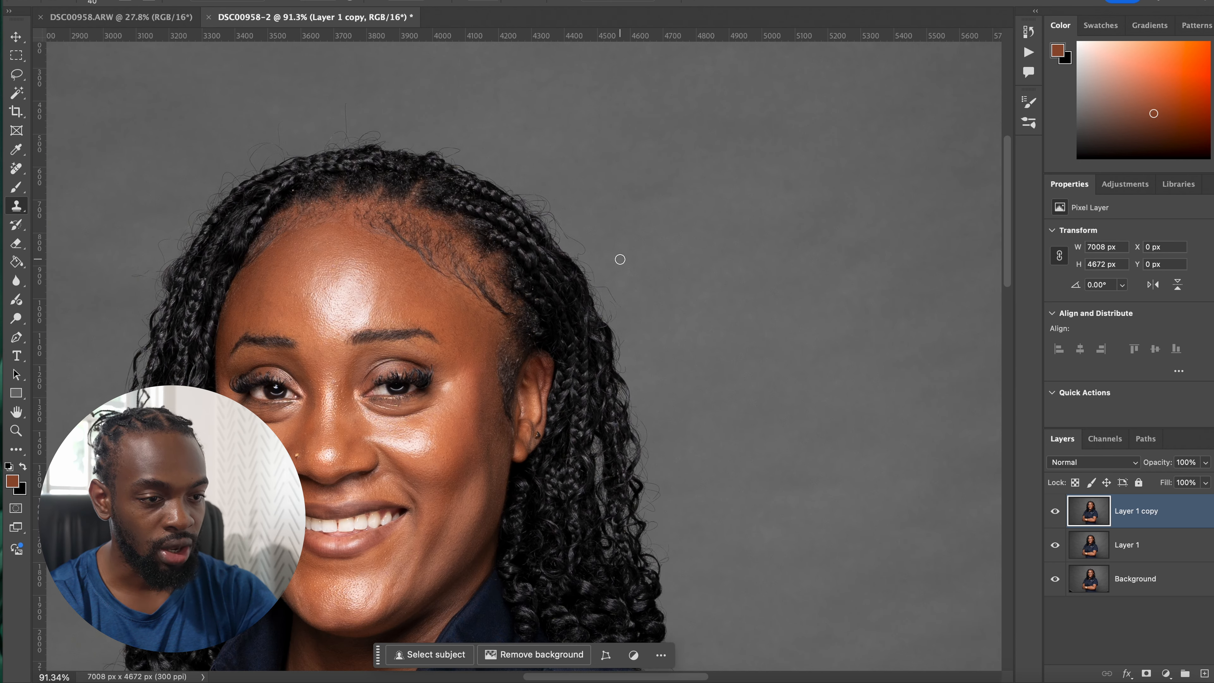
pyautogui.scroll(2, 620, 259)
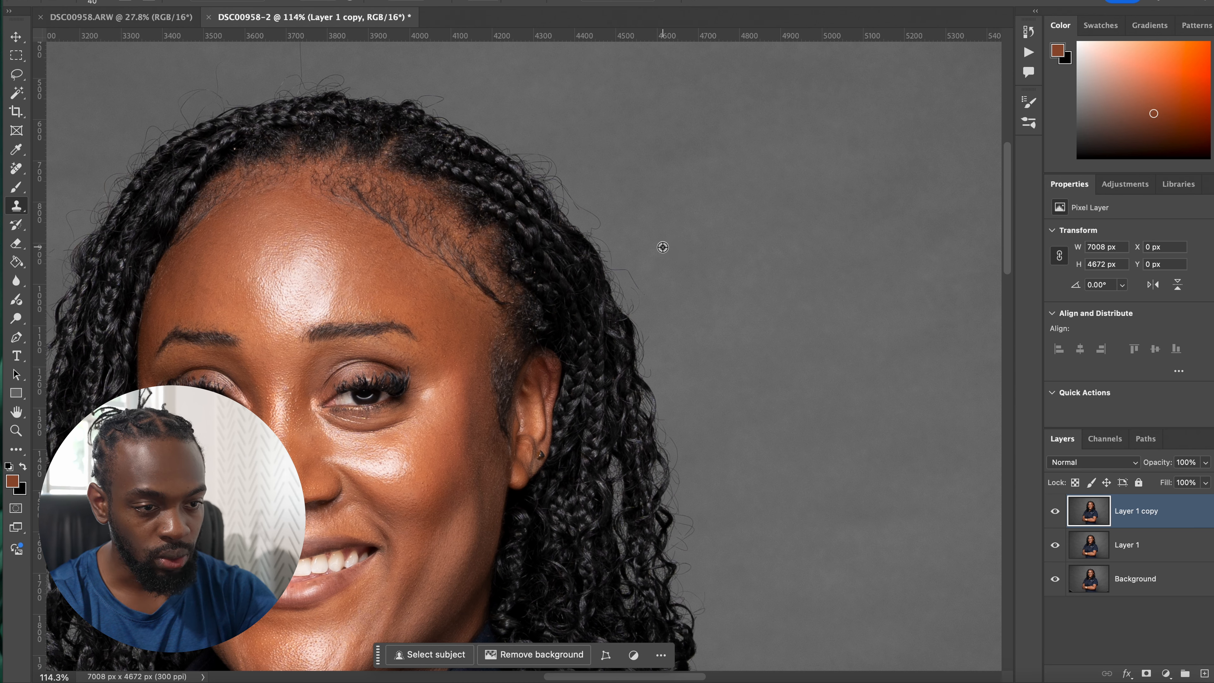
pyautogui.scroll(3, 556, 217)
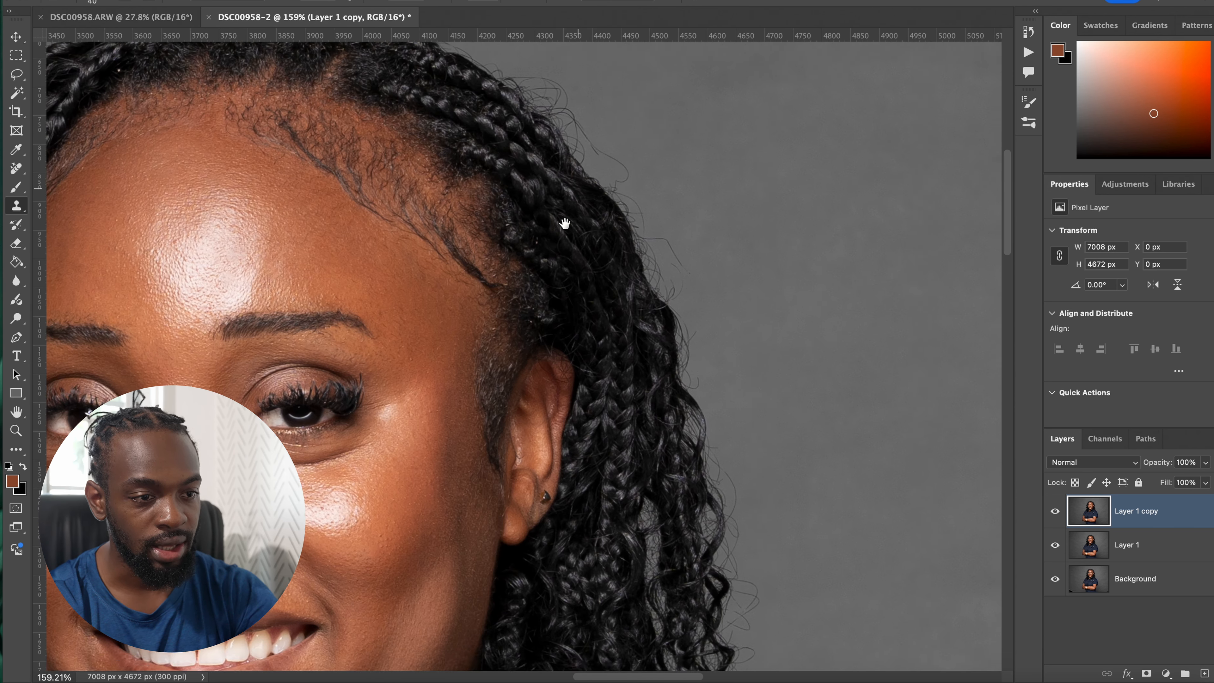
pyautogui.moveTo(566, 223); pyautogui.dragTo(514, 332)
pyautogui.scroll(1, 557, 298)
pyautogui.moveTo(561, 292)
pyautogui.mouseDown()
pyautogui.moveTo(560, 303)
pyautogui.moveTo(558, 282)
pyautogui.moveTo(504, 219)
pyautogui.moveTo(457, 191)
pyautogui.moveTo(563, 304)
pyautogui.mouseUp()
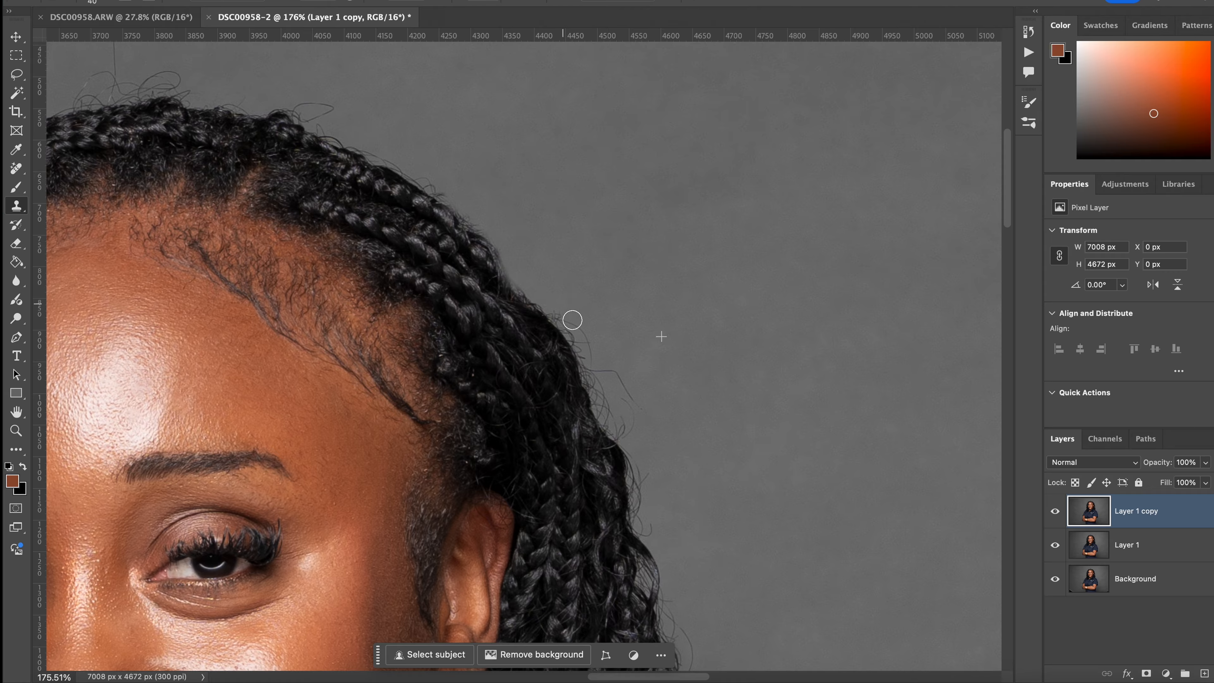
# Step: Reduce the Clone Stamp brush to 30 and clear the stray hairs along the lower curls on the image's right side
pyautogui.scroll(-8, 631, 369)
pyautogui.scroll(5, 639, 428)
pyautogui.scroll(-2, 640, 428)
pyautogui.press('[')
pyautogui.press('[')
pyautogui.moveTo(655, 462); pyautogui.dragTo(641, 385)
pyautogui.scroll(-5, 622, 354)
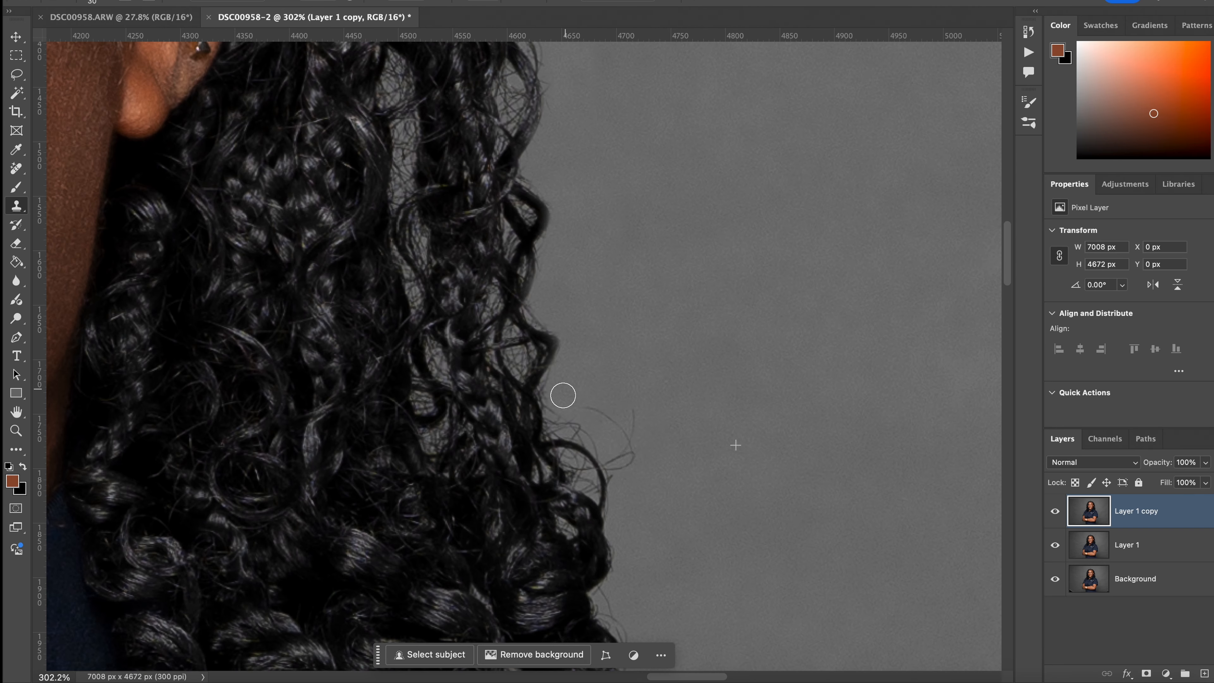
pyautogui.moveTo(554, 314); pyautogui.dragTo(560, 382)
pyautogui.scroll(-7, 606, 456)
pyautogui.scroll(-5, 618, 388)
# Step: Clone backdrop over the flyaway hairs along the top of the head with the Clone Stamp Tool
pyautogui.scroll(20, 569, 274)
pyautogui.hscroll(-5, 478, 215)
pyautogui.moveTo(378, 165); pyautogui.dragTo(388, 170)
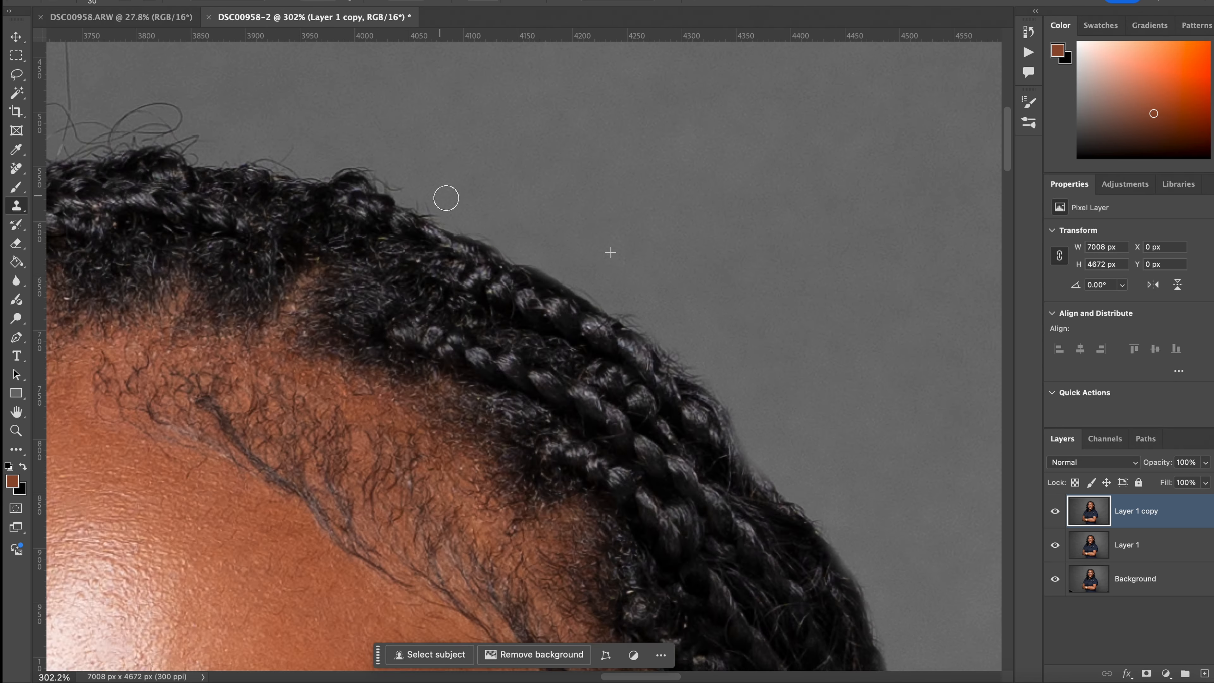
pyautogui.moveTo(201, 125); pyautogui.dragTo(402, 244)
pyautogui.moveTo(454, 268); pyautogui.dragTo(488, 274)
pyautogui.moveTo(330, 244); pyautogui.dragTo(249, 222)
pyautogui.moveTo(209, 269); pyautogui.dragTo(344, 281)
pyautogui.moveTo(191, 297)
pyautogui.mouseDown()
pyautogui.moveTo(176, 309)
pyautogui.moveTo(344, 266)
pyautogui.mouseUp()
pyautogui.moveTo(164, 319); pyautogui.dragTo(340, 275)
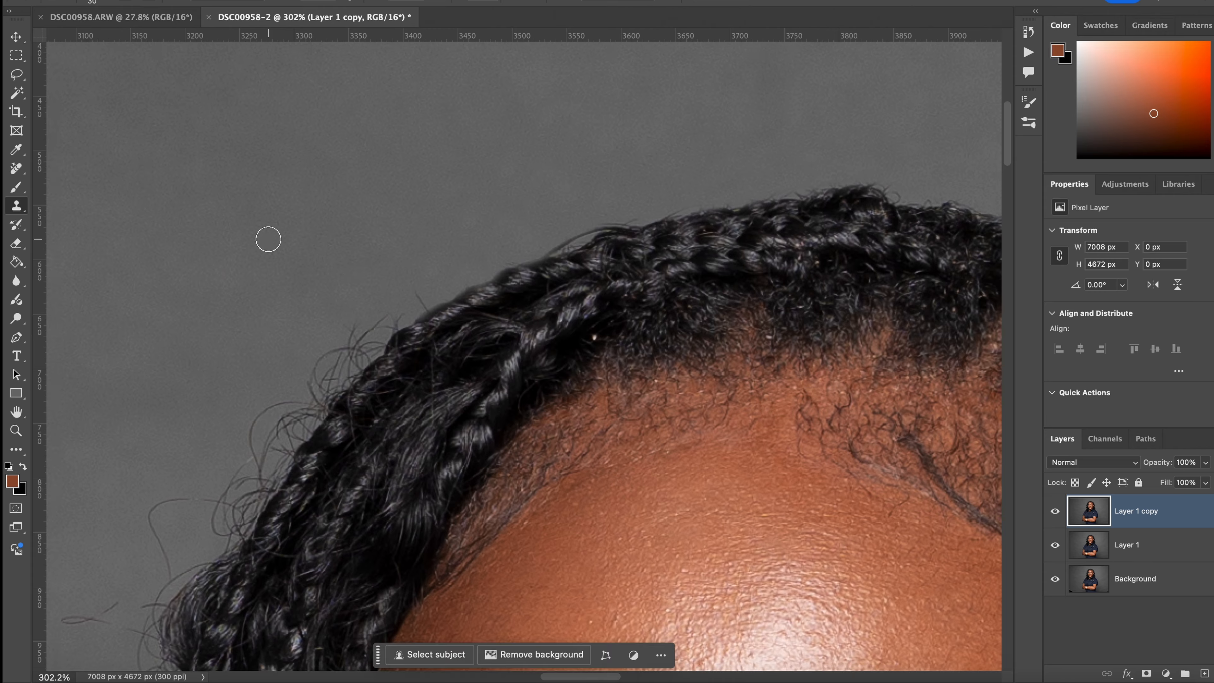
# Step: Clean up the stray hairs along the curls on the image's left side with the Clone Stamp Tool
pyautogui.scroll(-15, 340, 276)
pyautogui.hscroll(-10, 340, 276)
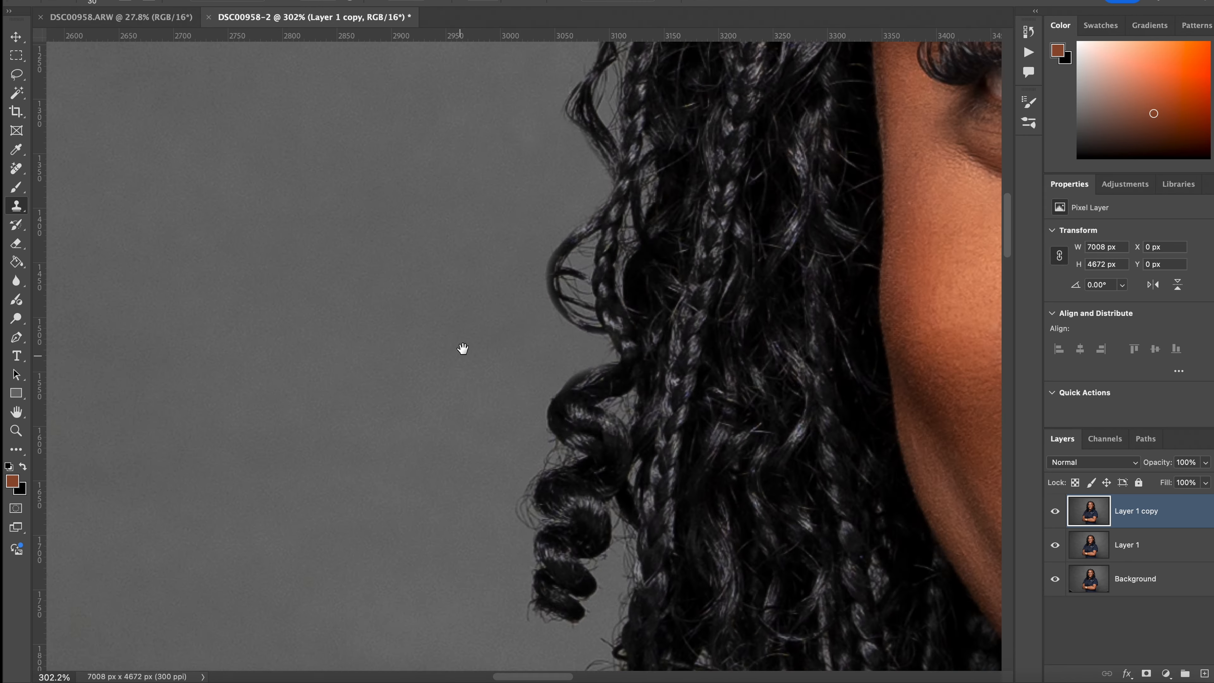
pyautogui.moveTo(462, 349); pyautogui.dragTo(468, 88)
pyautogui.moveTo(561, 509); pyautogui.dragTo(569, 296)
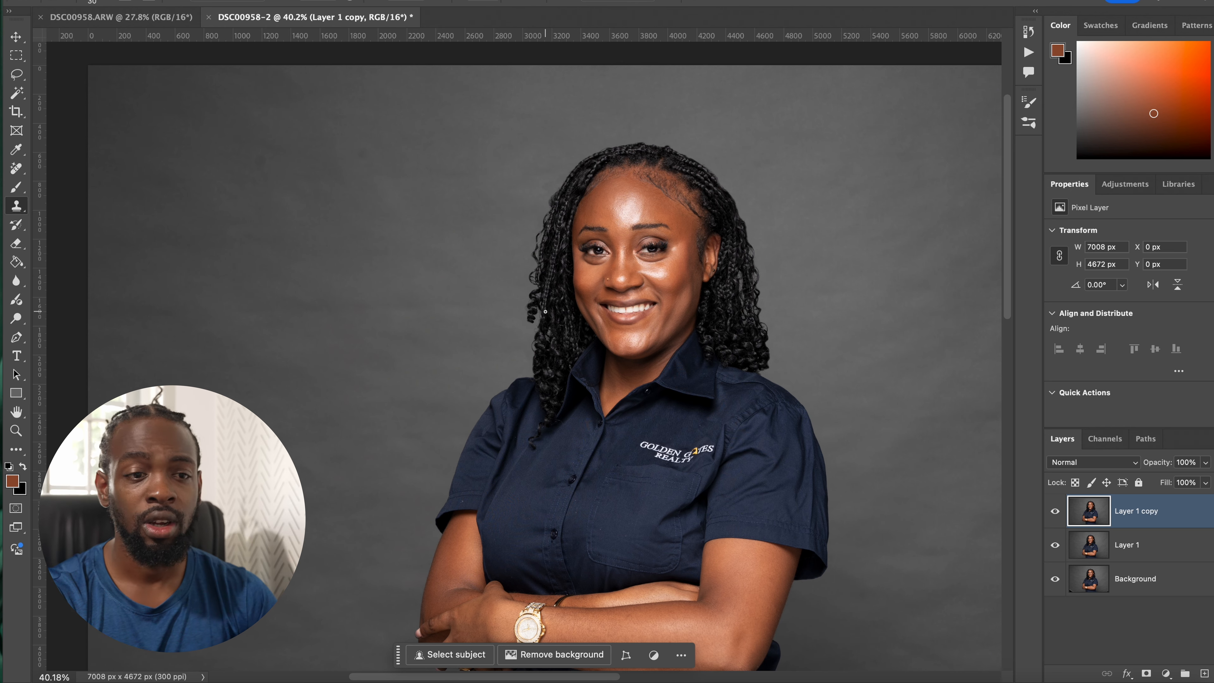
# Step: Compare the whole portrait with Layer 1 copy hidden and shown to check the stray-hair cleanup
pyautogui.scroll(-5, 557, 218)
pyautogui.scroll(4, 796, 341)
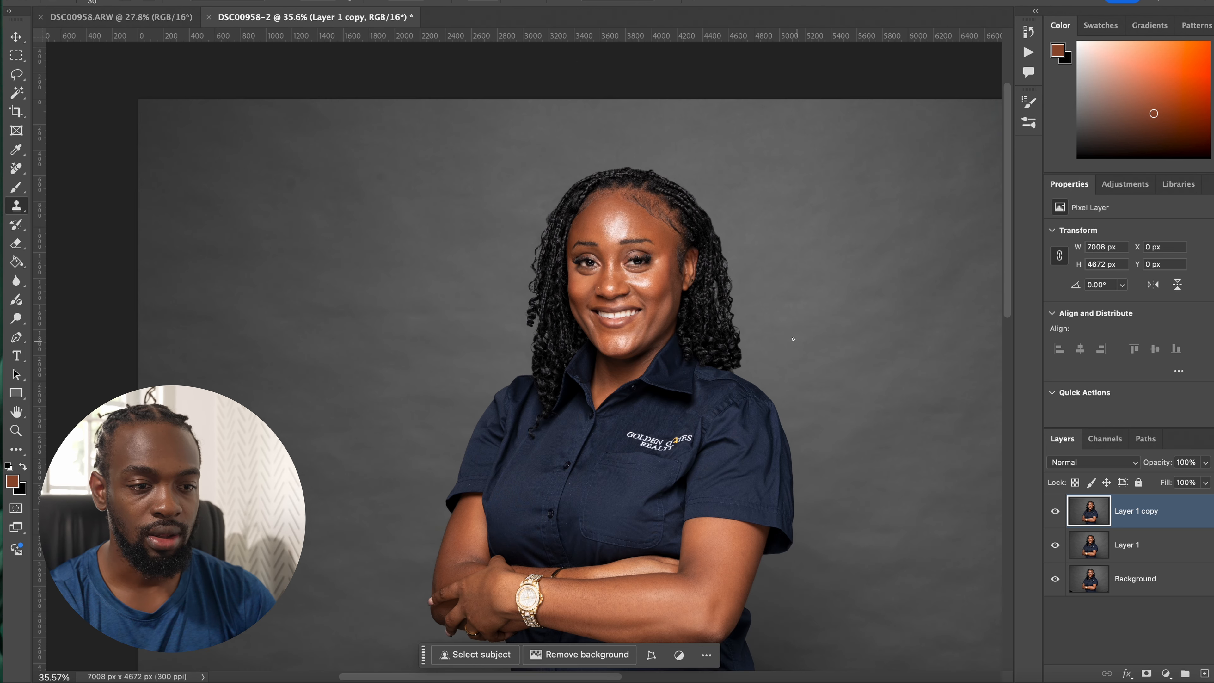
pyautogui.scroll(-3, 660, 239)
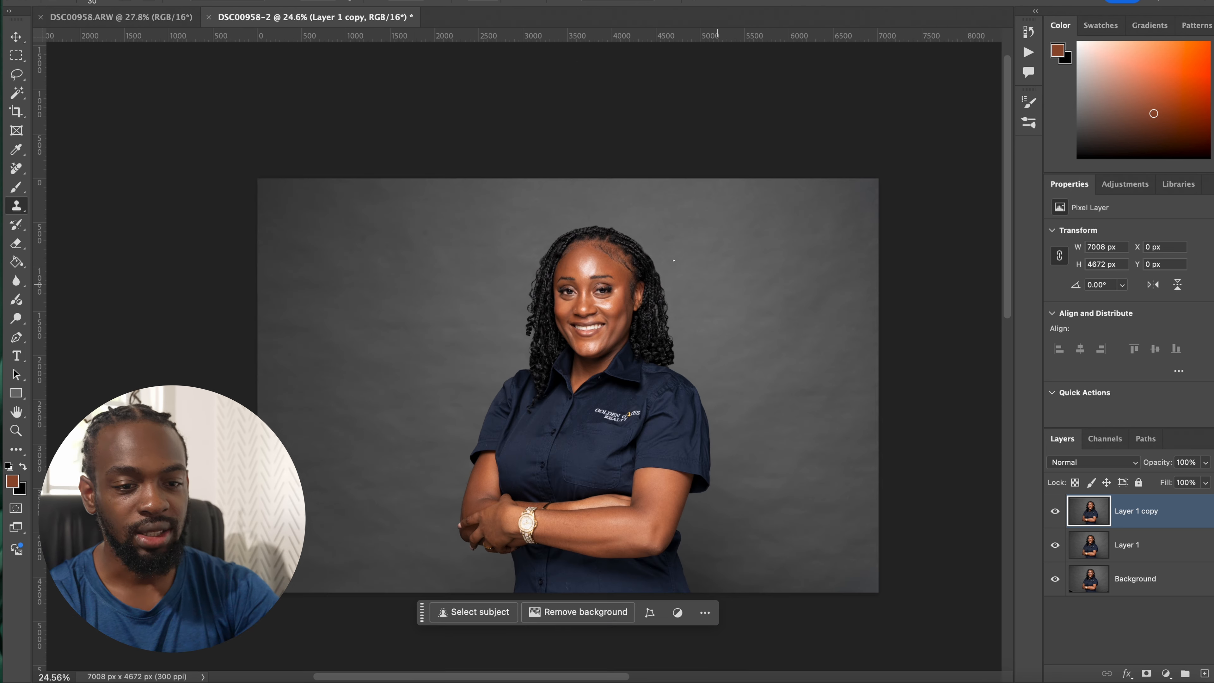
pyautogui.scroll(1, 529, 258)
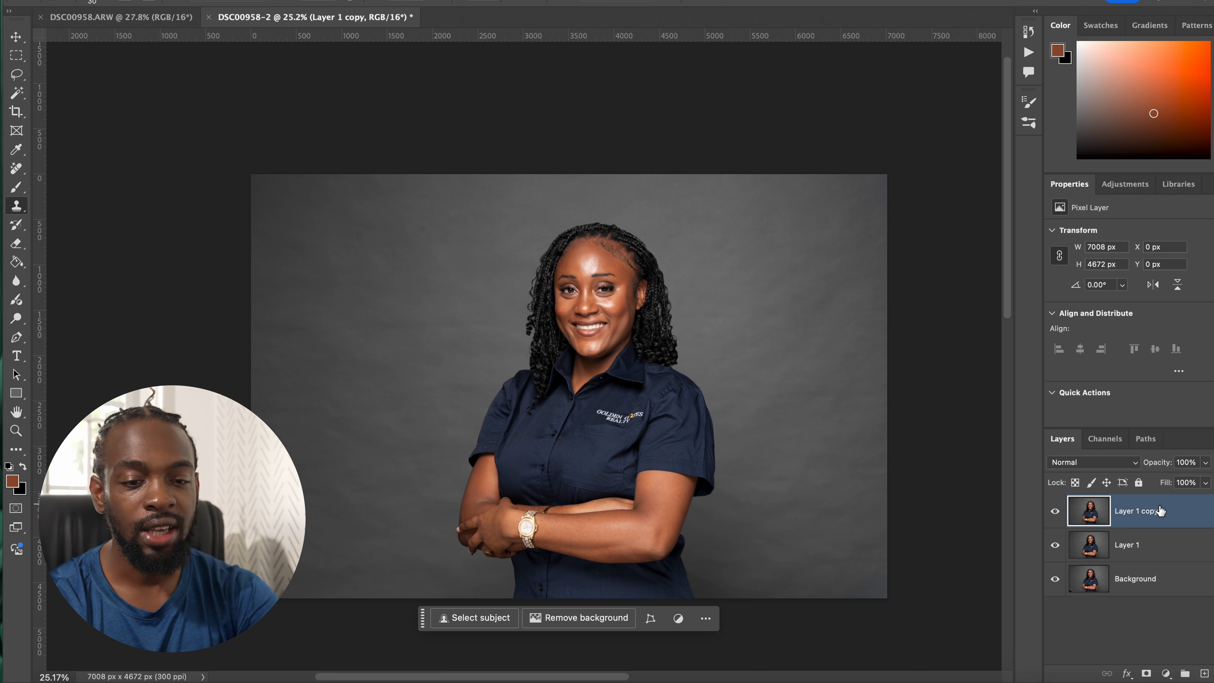
pyautogui.click(1055, 511)
pyautogui.click(1055, 511)
pyautogui.click(1055, 510)
pyautogui.click(1055, 510)
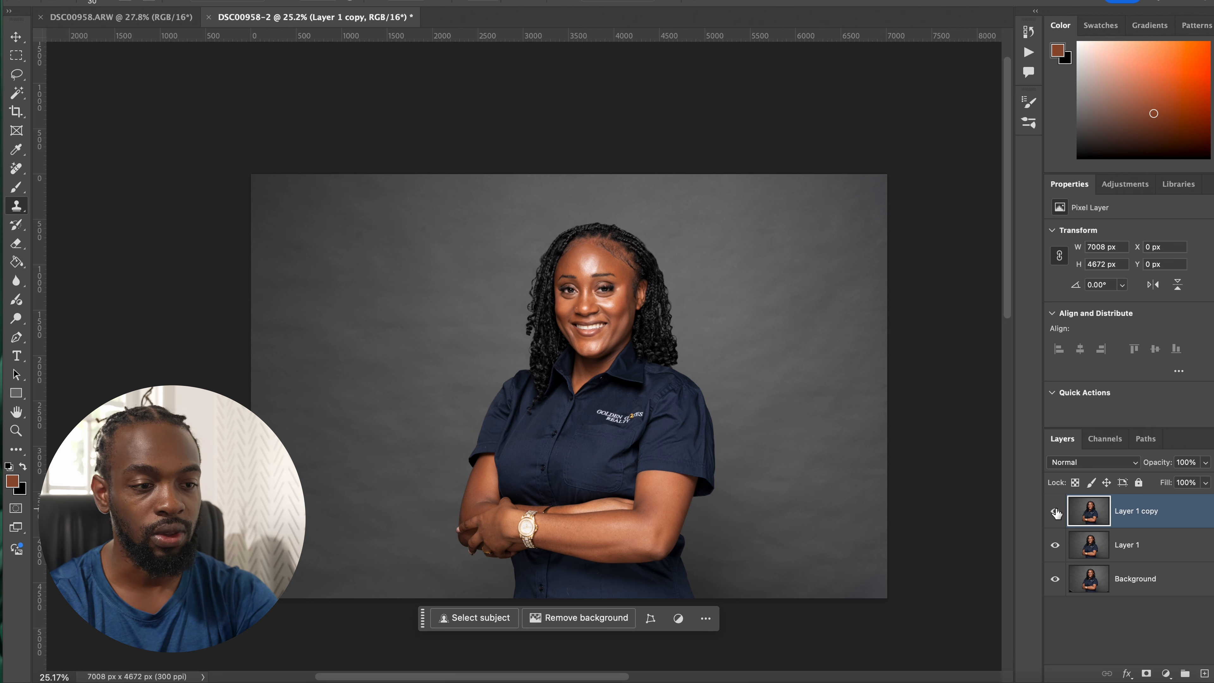
# Step: Delete the old Layer 1 and rename Layer 1 copy as Layer 1
pyautogui.click(1125, 544)
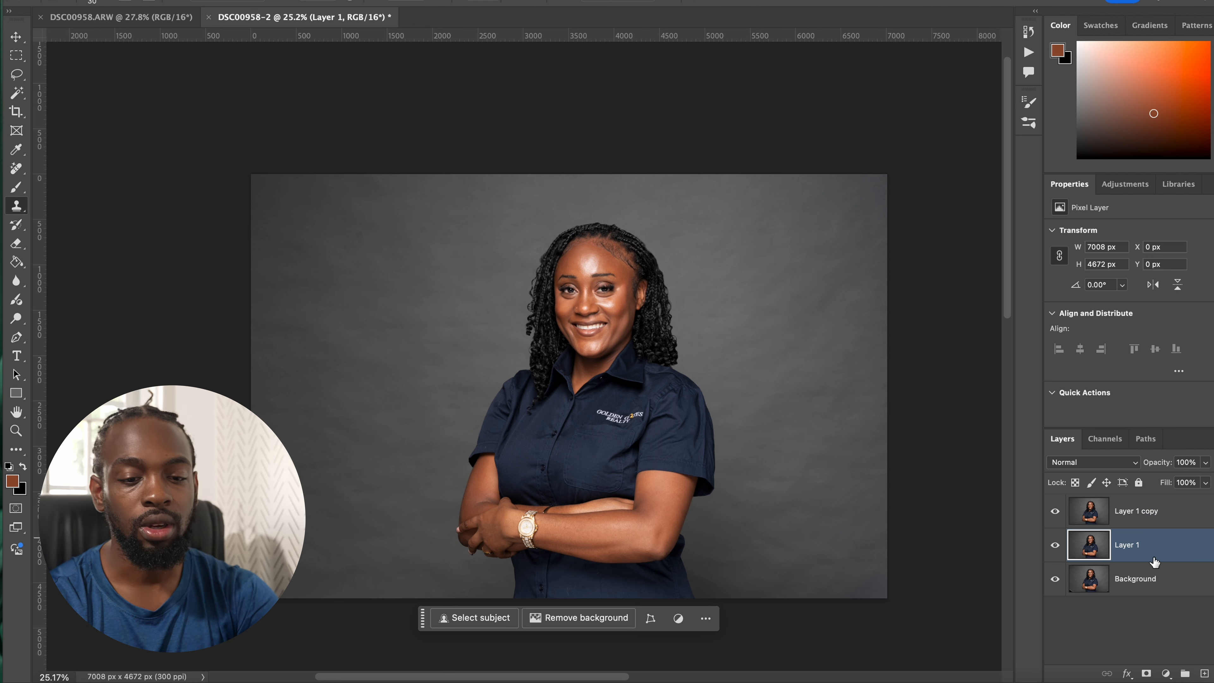
pyautogui.press('Delete')
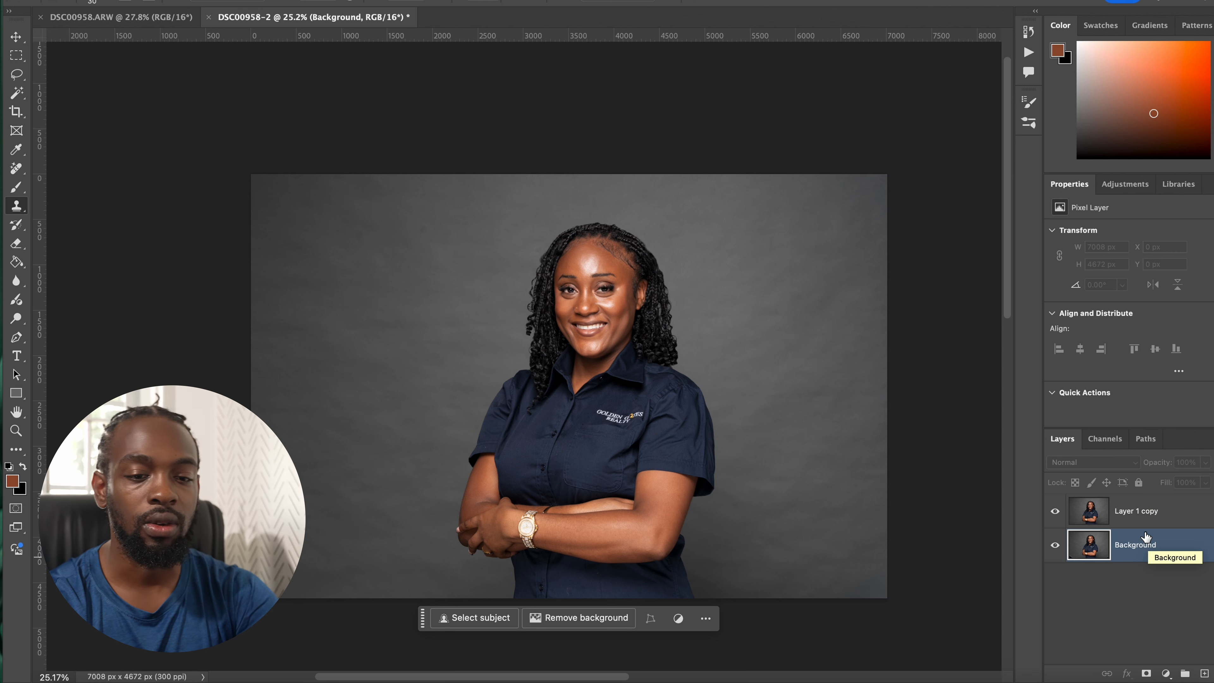
pyautogui.doubleClick(1141, 511)
pyautogui.press('Right')
pyautogui.press('BackSpace')
pyautogui.press('BackSpace')
pyautogui.press('BackSpace')
pyautogui.press('BackSpace')
pyautogui.press('BackSpace')
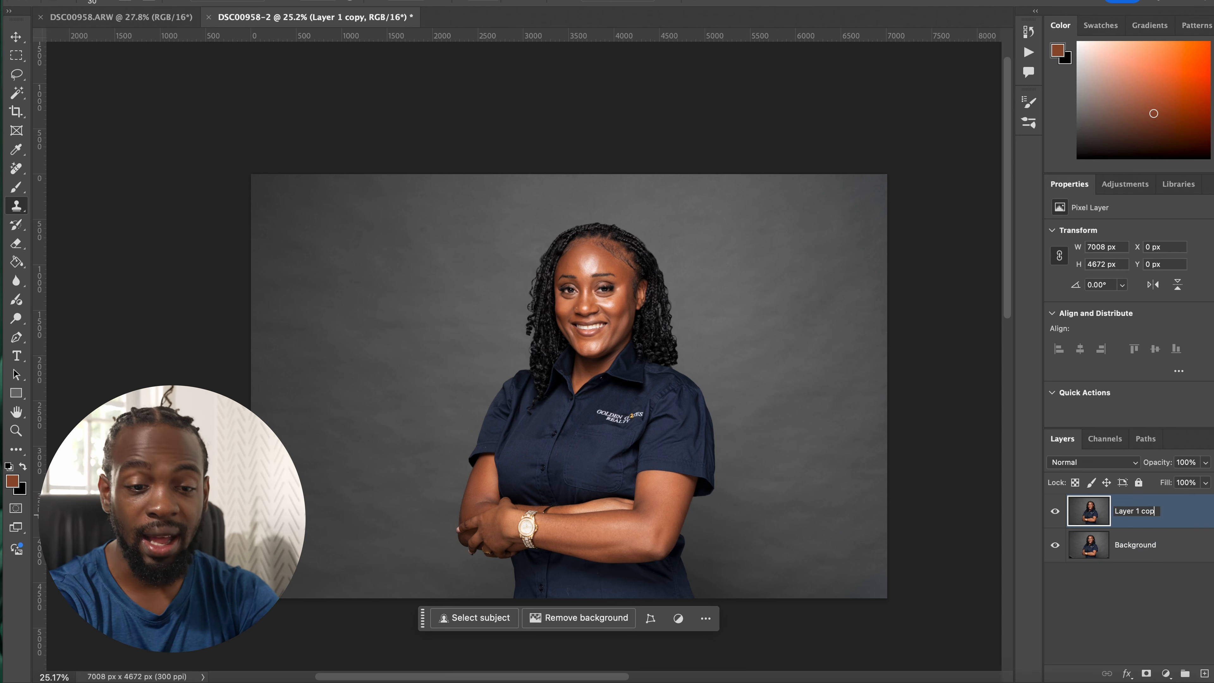
pyautogui.press('Return')
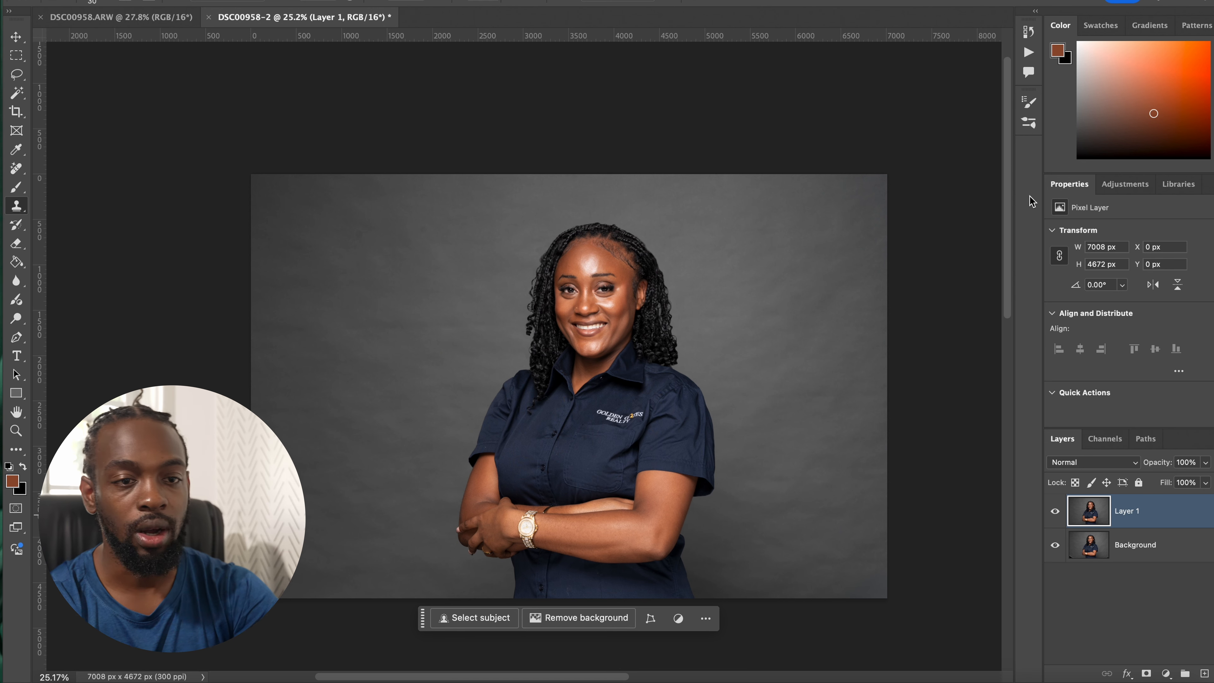
# Step: Run the saved Frequency Separation action on Layer 1 and collapse its action set
pyautogui.click(1029, 52)
pyautogui.click(883, 74)
pyautogui.click(908, 104)
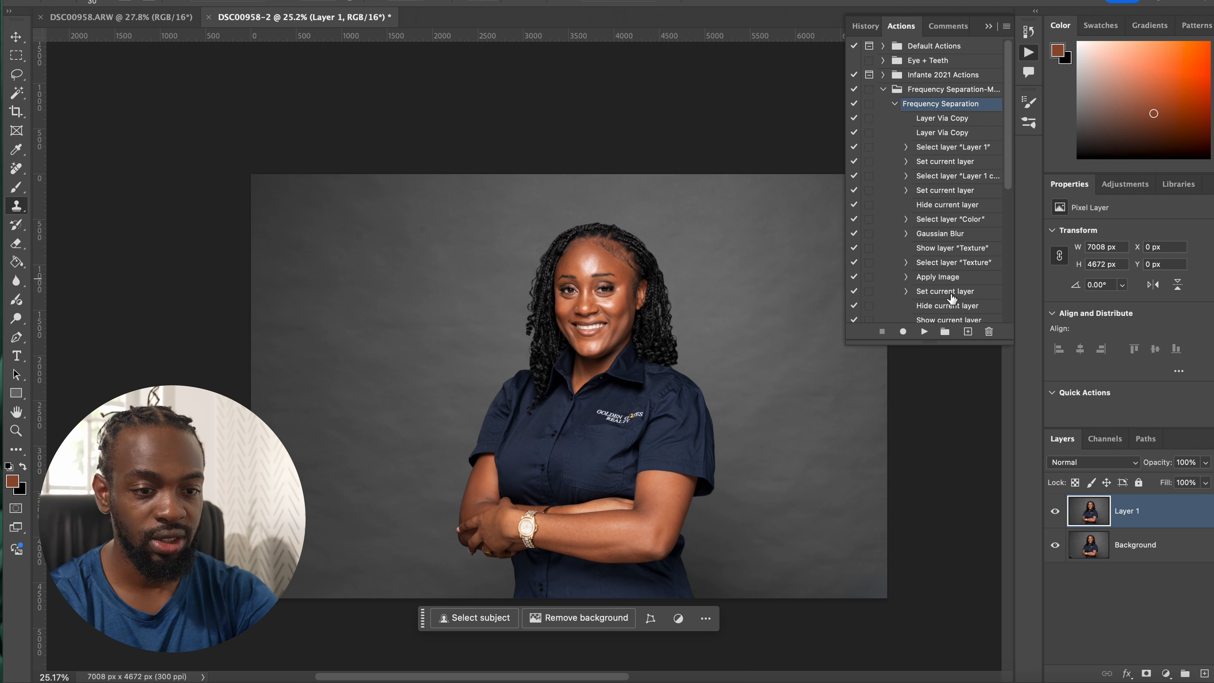
pyautogui.click(925, 332)
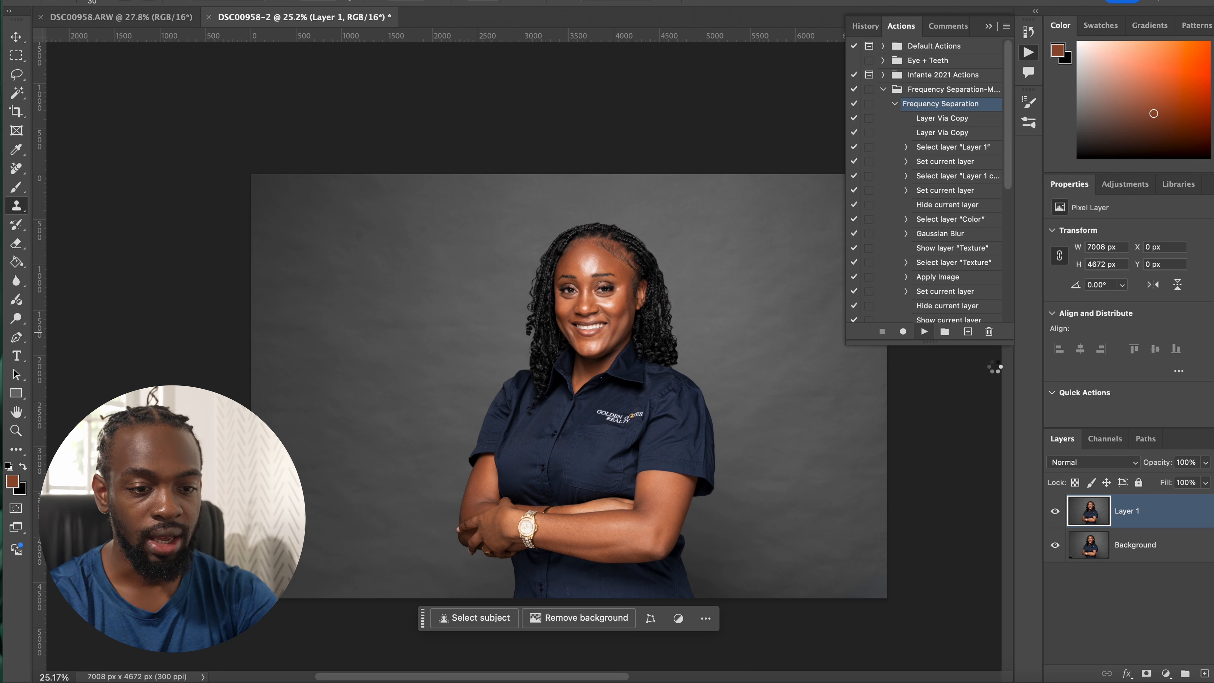
pyautogui.click(882, 89)
# Step: Expand the Frequency Separation group and duplicate its Color layer
pyautogui.moveTo(1080, 540); pyautogui.dragTo(1077, 506)
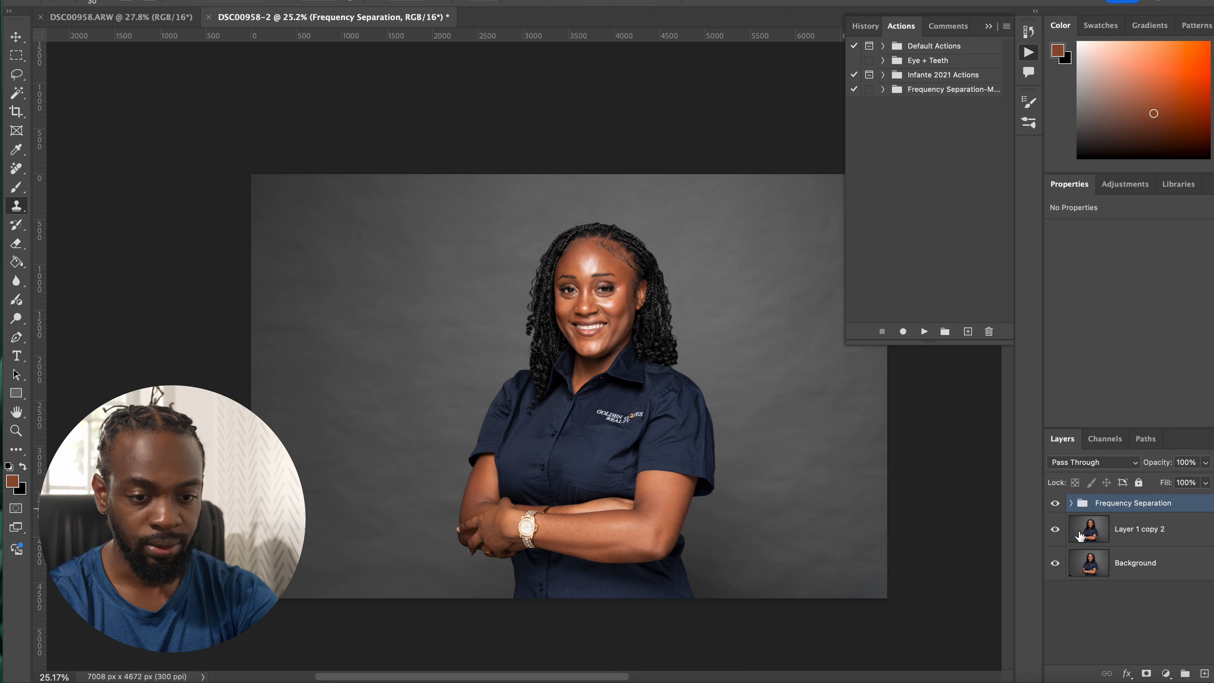
pyautogui.click(1071, 503)
pyautogui.click(1120, 567)
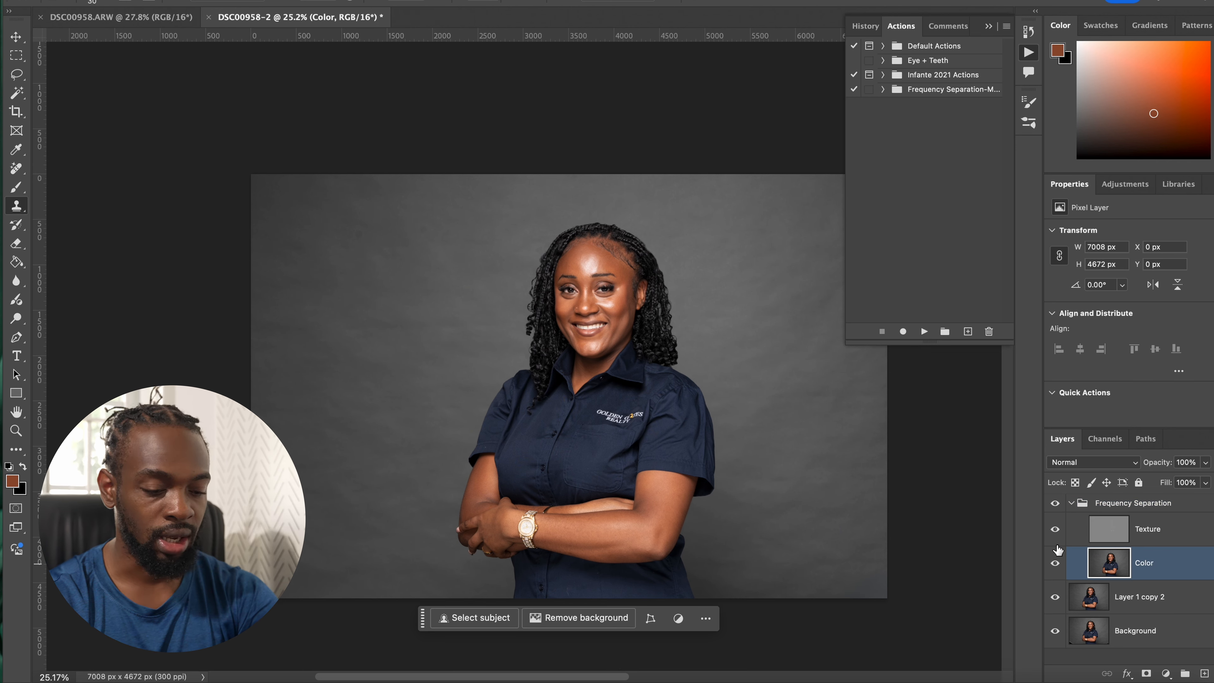
pyautogui.hotkey('ctrl', 'j')
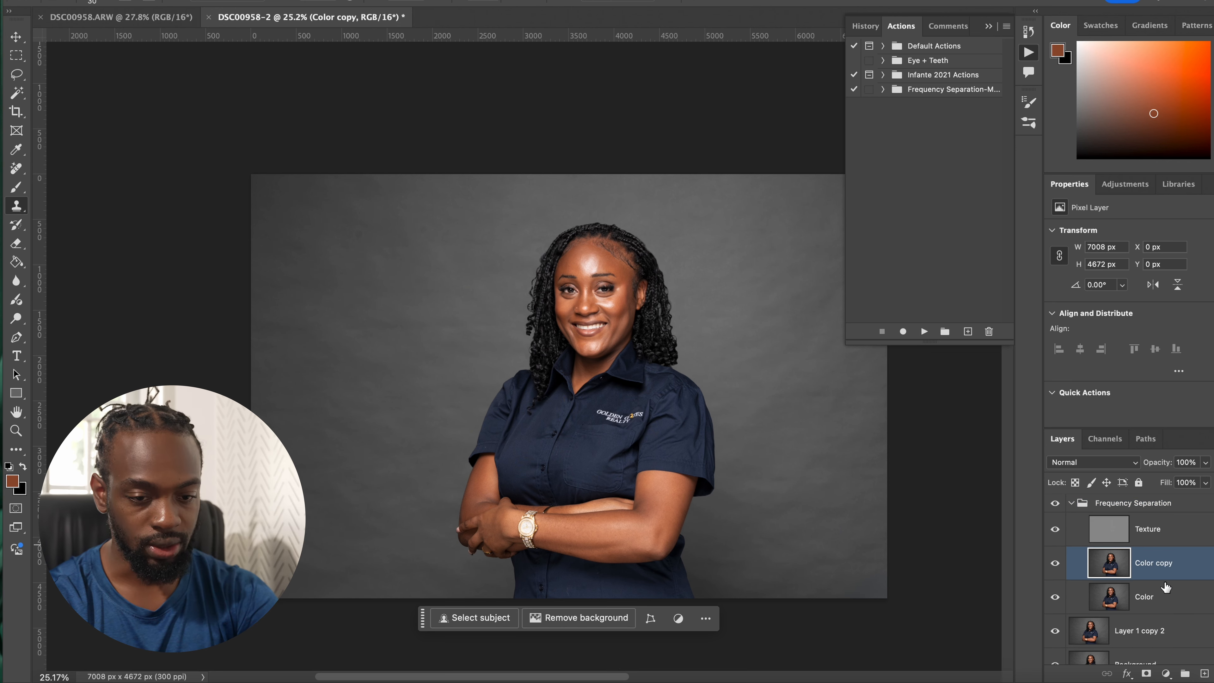
# Step: Rename the original Color layer as Background Image and collapse the actions list
pyautogui.doubleClick(1145, 596)
pyautogui.write('Back')
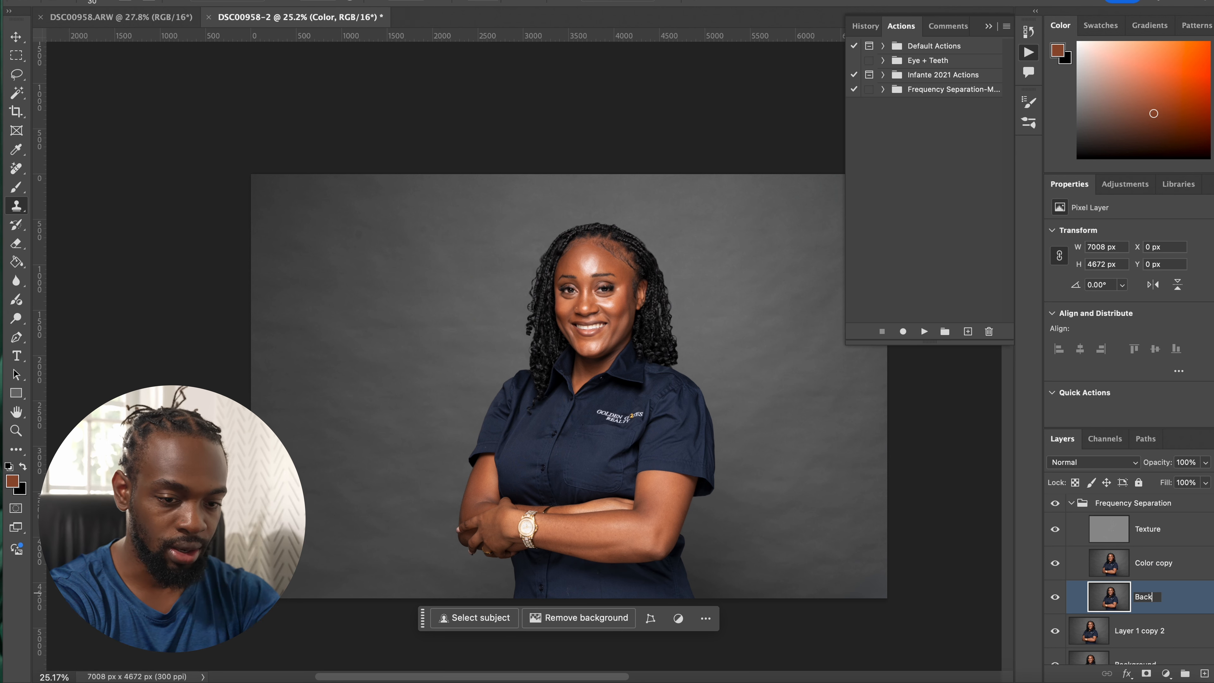
pyautogui.write('ground Image')
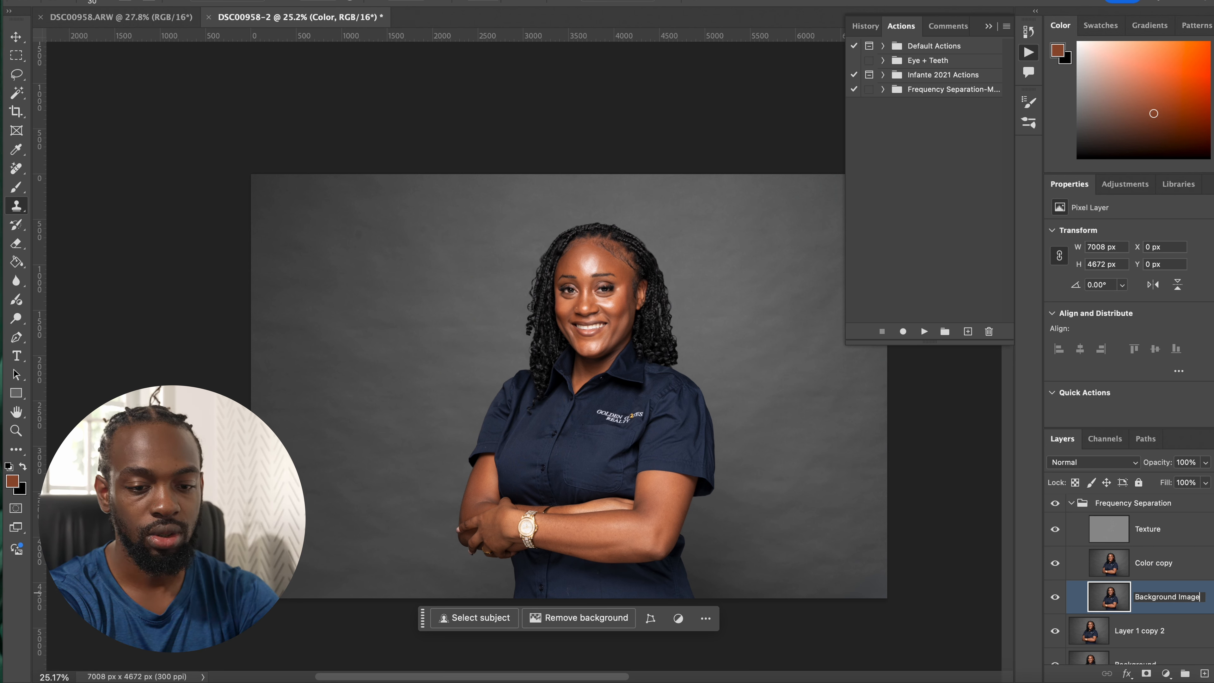
pyautogui.press('Return')
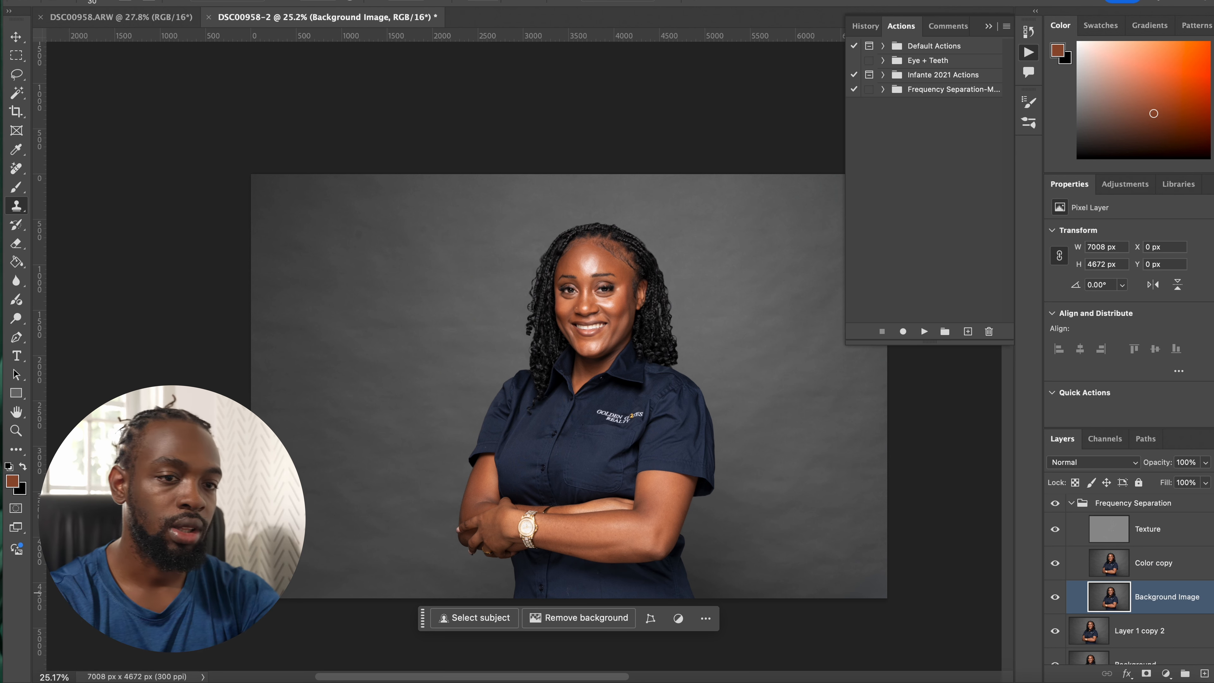
pyautogui.click(989, 26)
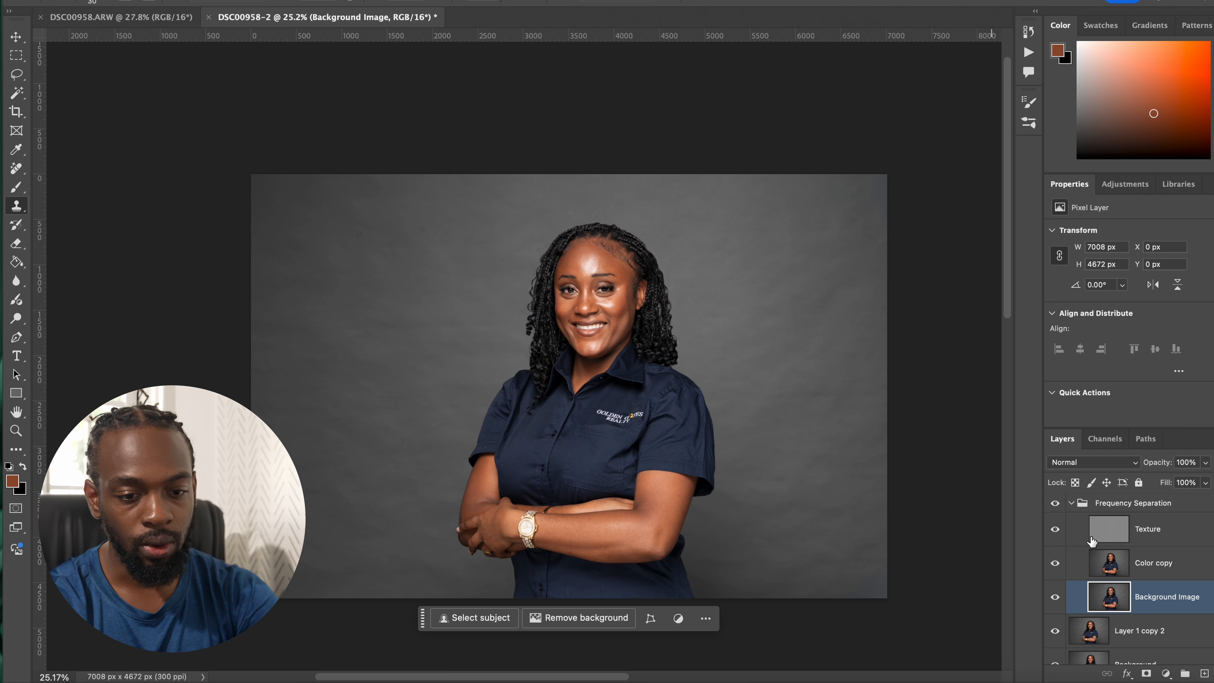
# Step: Hide the Color copy layer and make Background Image active with the Mixer Brush Tool
pyautogui.click(1108, 566)
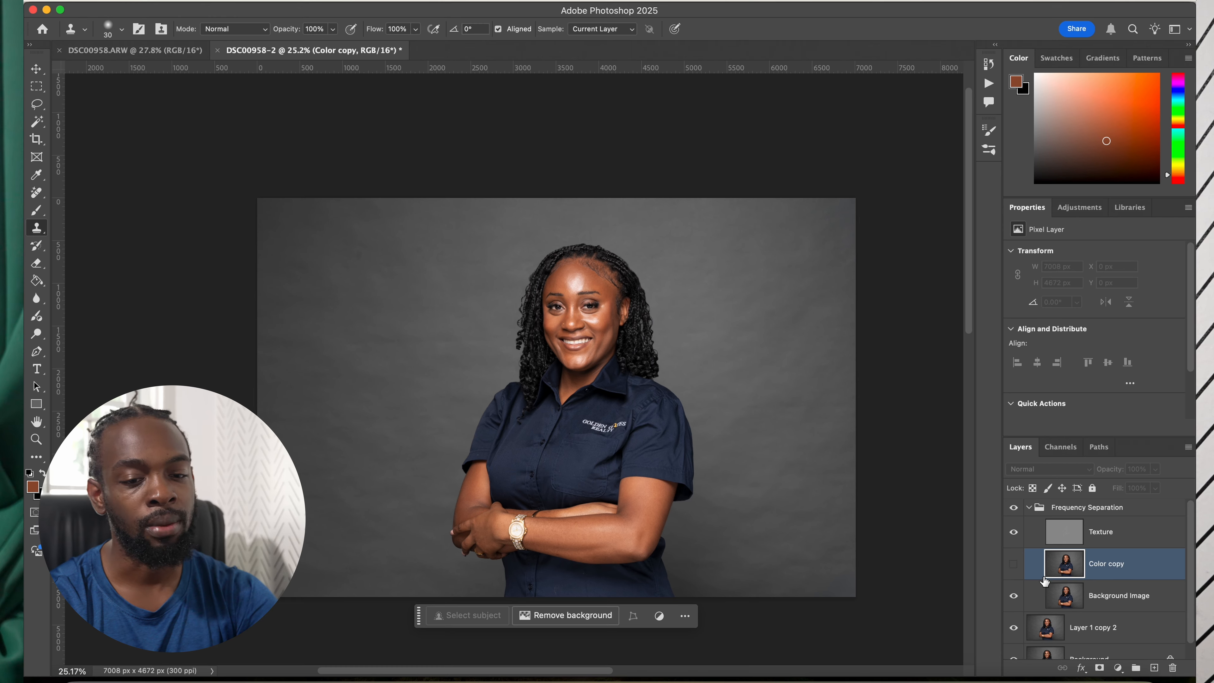
pyautogui.click(1054, 562)
pyautogui.click(1119, 598)
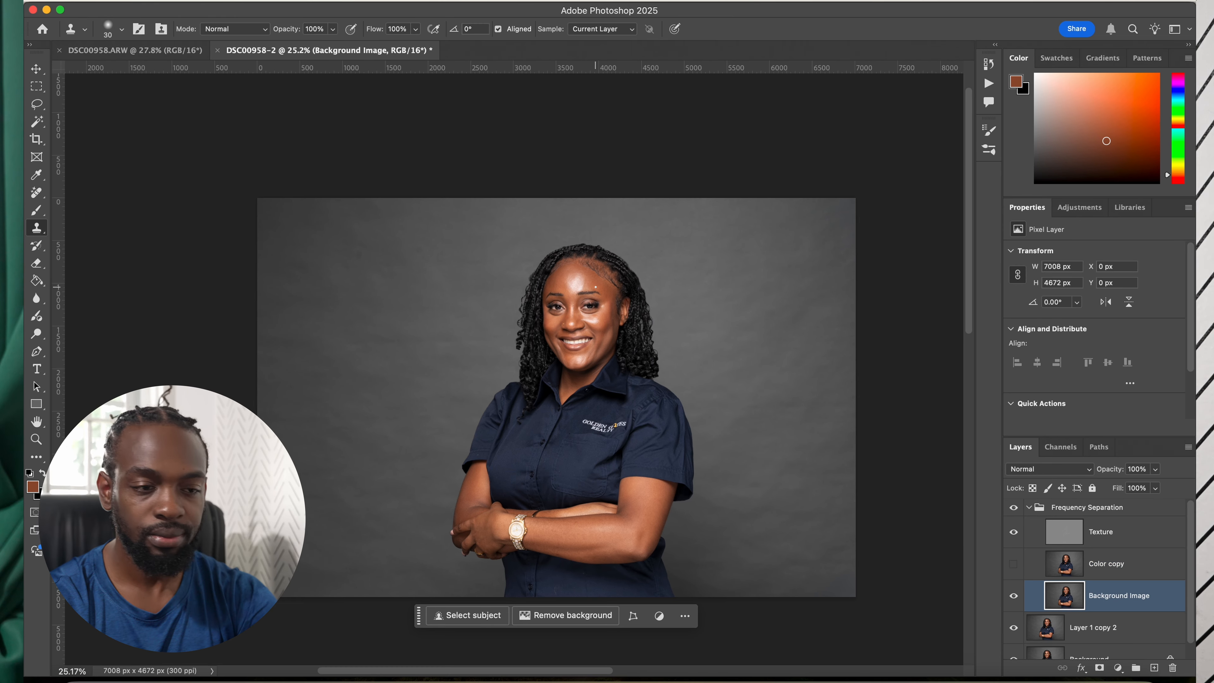
pyautogui.press('b')
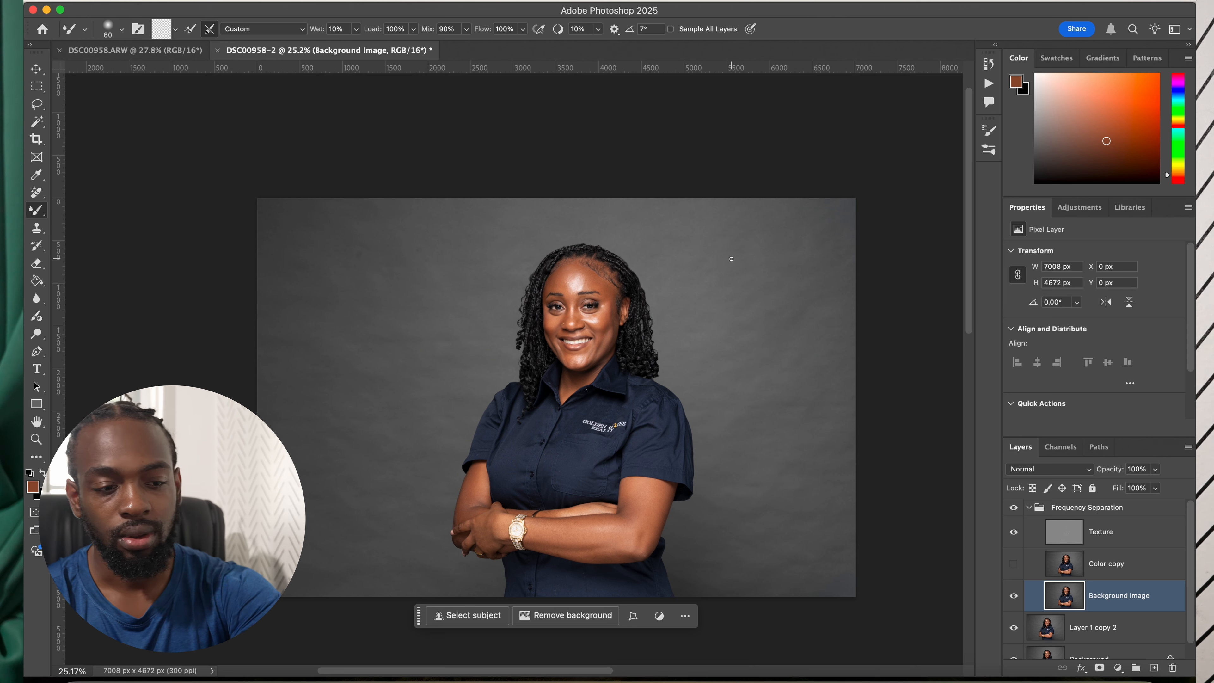
# Step: Enlarge the Mixer Brush to 1000 px, clean its loaded colour and smooth the open backdrop around the subject
pyautogui.press(']')
pyautogui.press(']')
pyautogui.press(']')
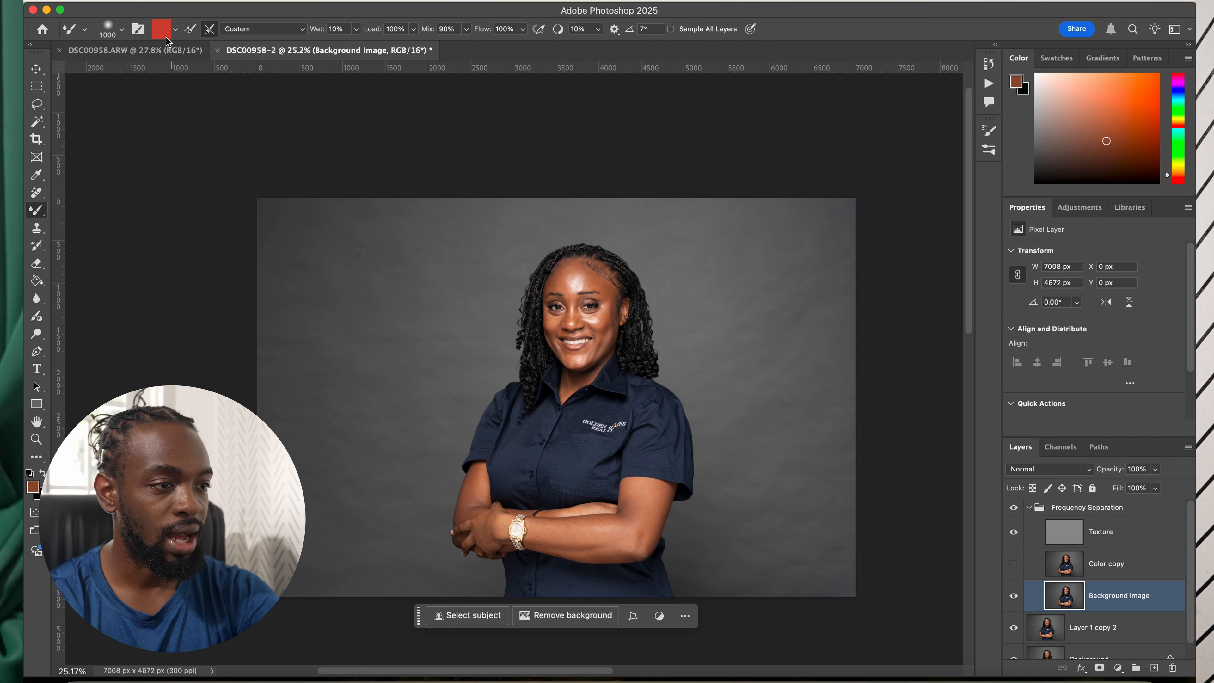
pyautogui.click(175, 30)
pyautogui.click(177, 54)
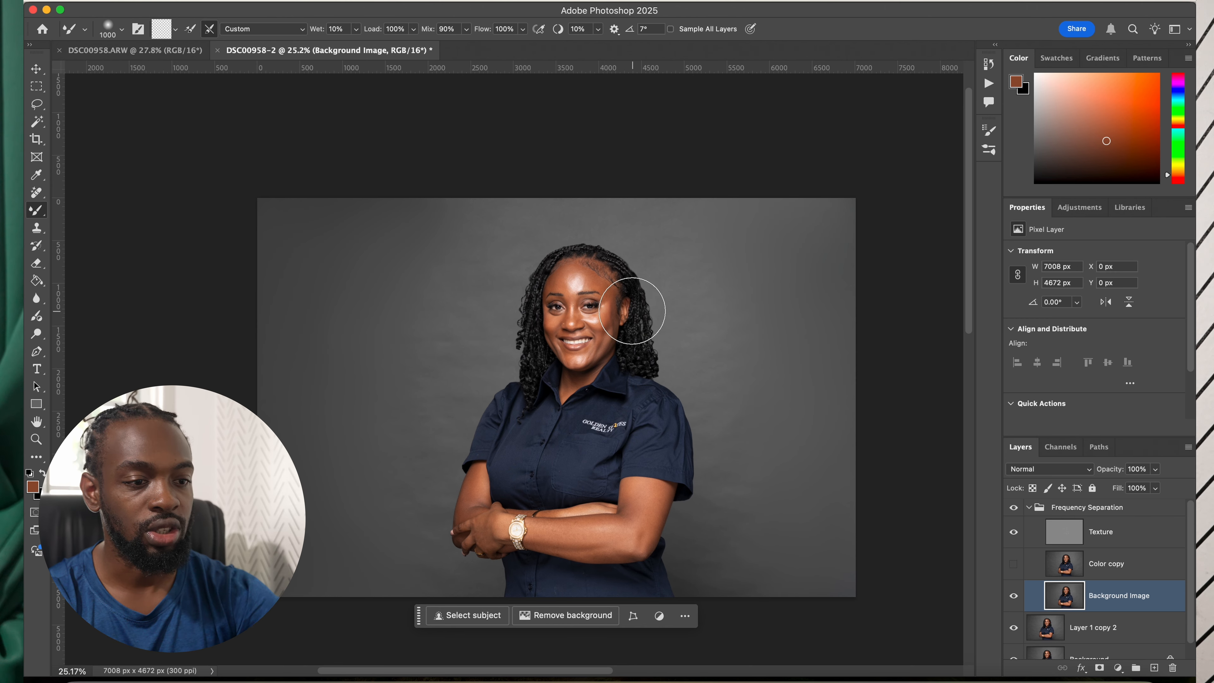
# Step: Blend the backdrop around the subject's head and left shoulder, using Mixer Brush sizes of 400 and 600 px
pyautogui.scroll(3, 634, 310)
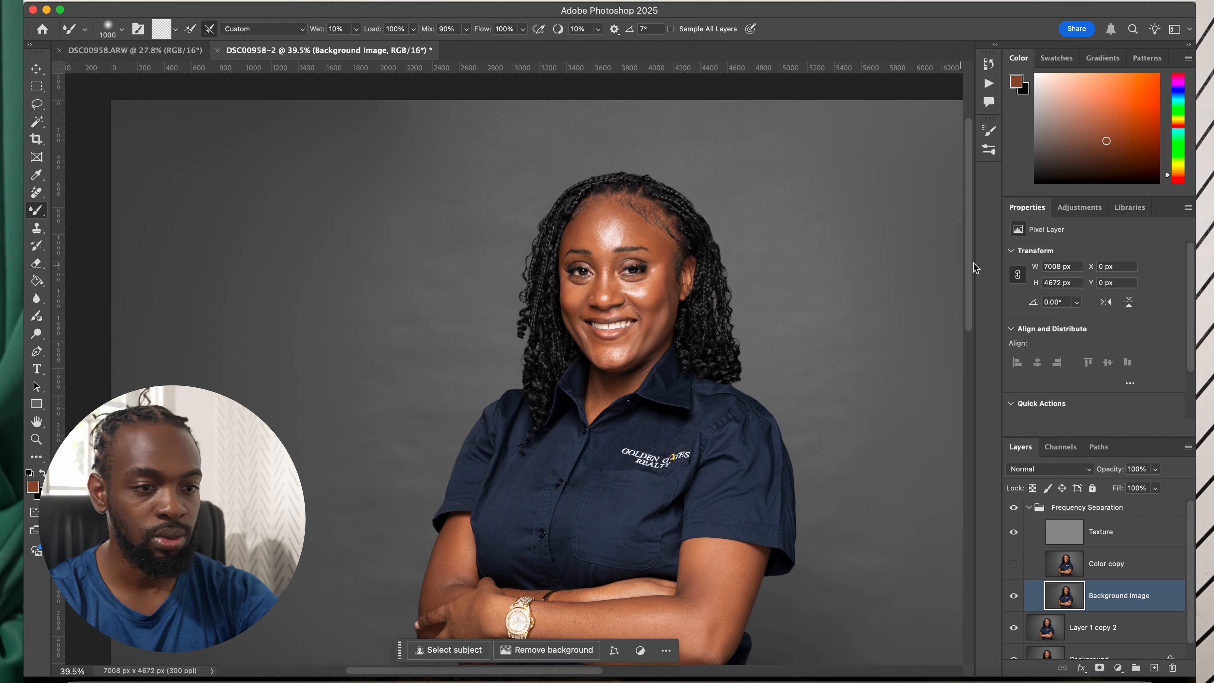
pyautogui.scroll(-4, 767, 324)
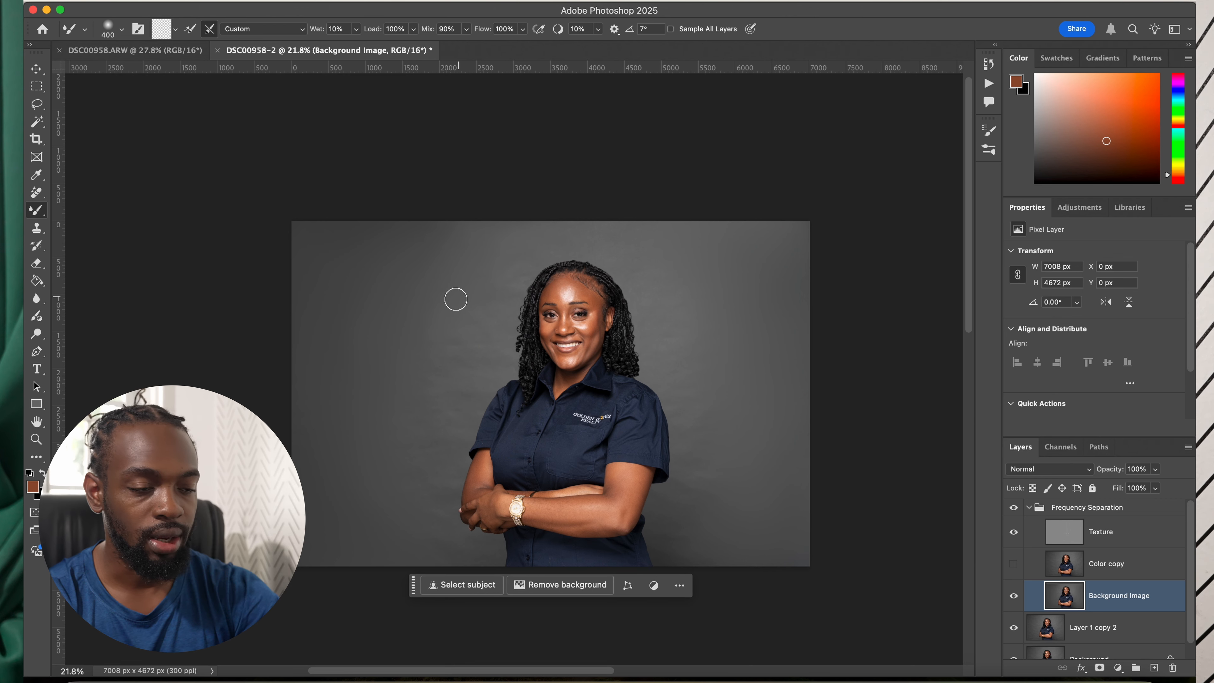
pyautogui.scroll(5, 459, 297)
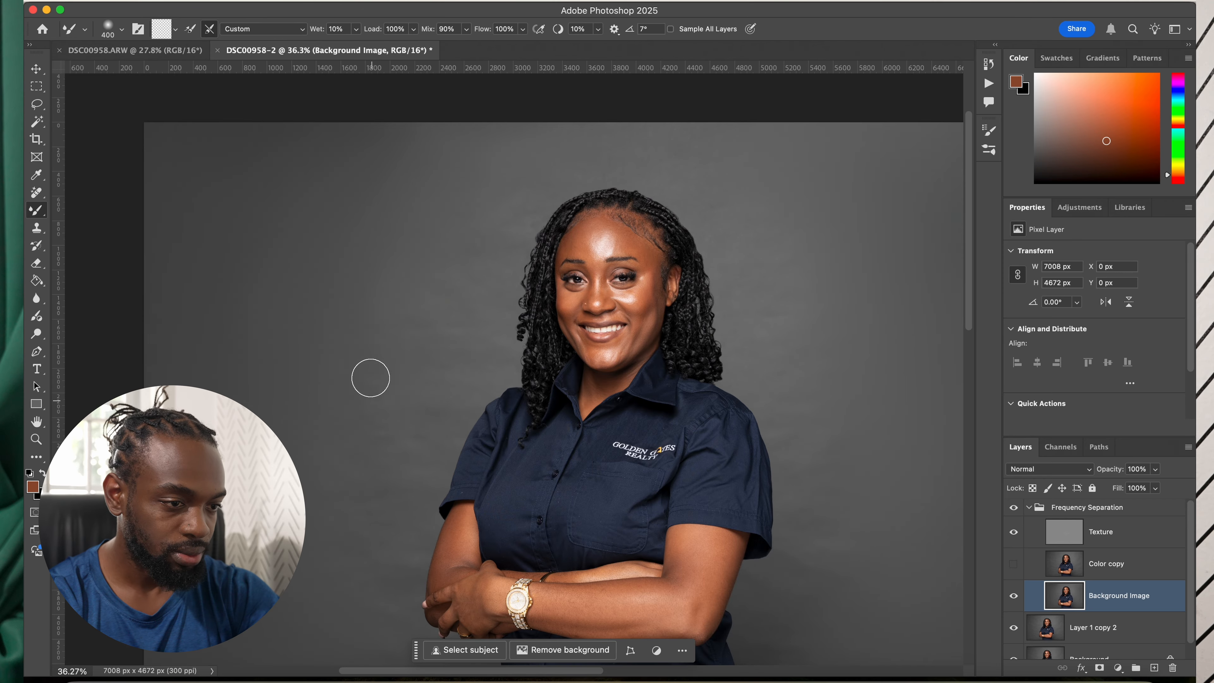
pyautogui.press(']')
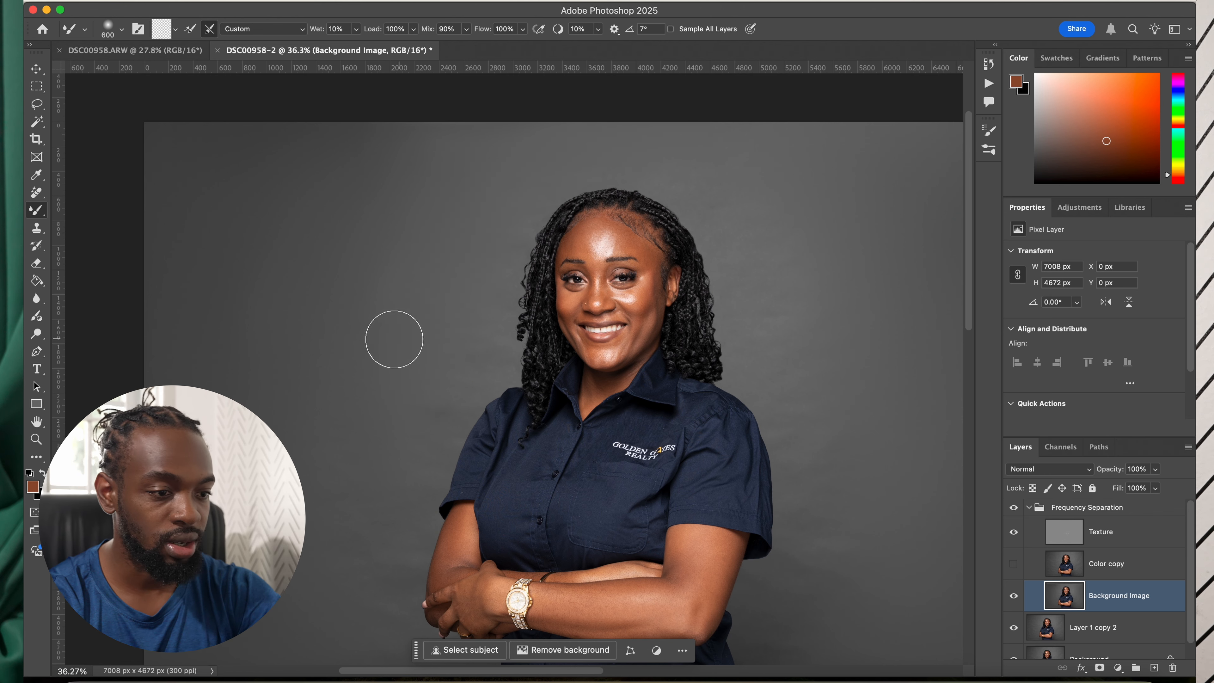
# Step: Smooth the lower-left backdrop and the whole backdrop to the right of the subject with the 600 px Mixer Brush
pyautogui.scroll(-5, 430, 342)
pyautogui.hscroll(-3, 430, 342)
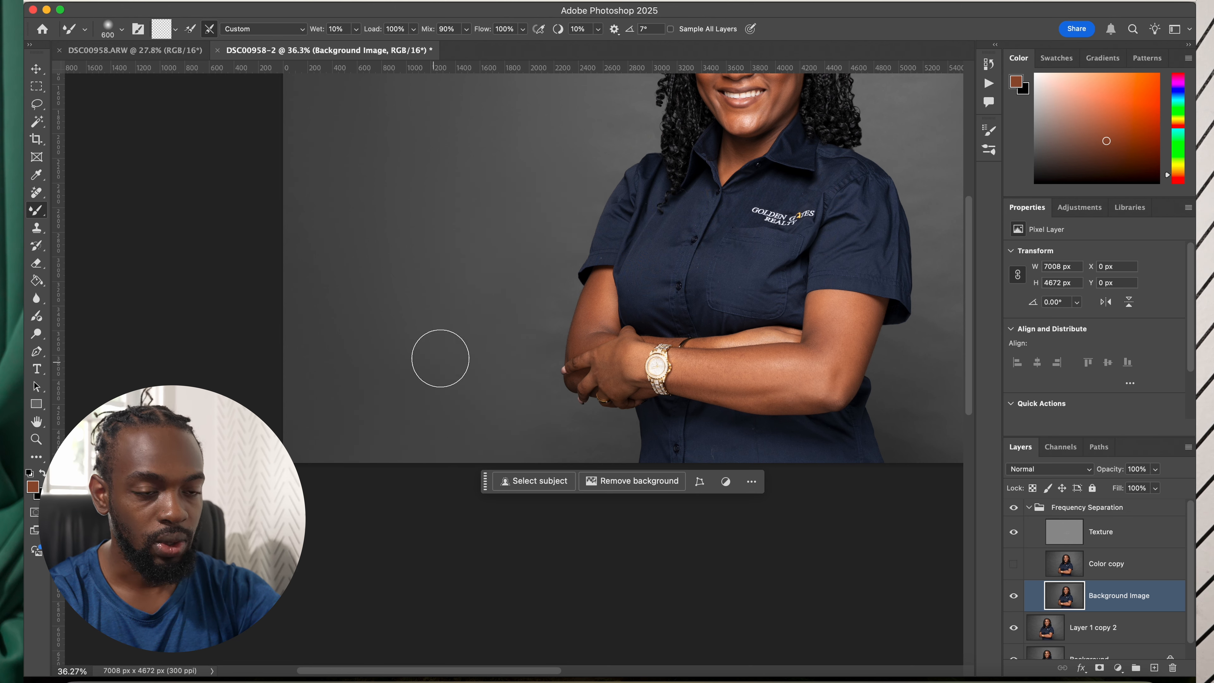
pyautogui.hscroll(6, 440, 358)
pyautogui.scroll(2, 440, 358)
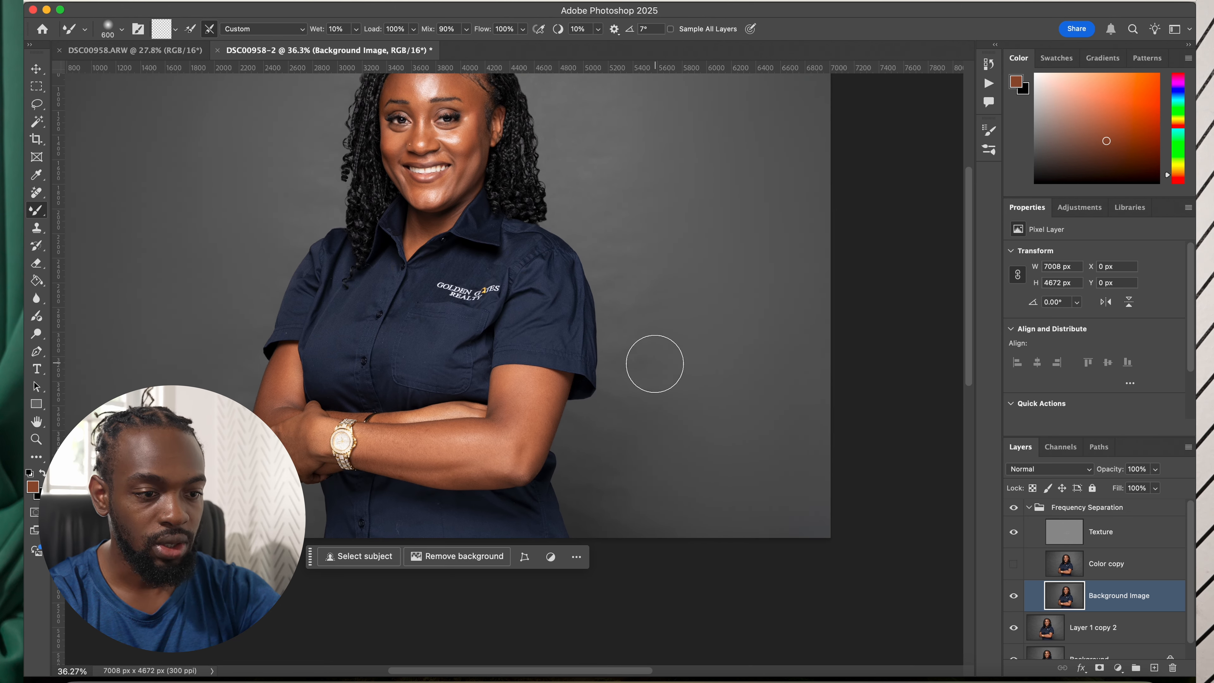
pyautogui.scroll(3, 623, 268)
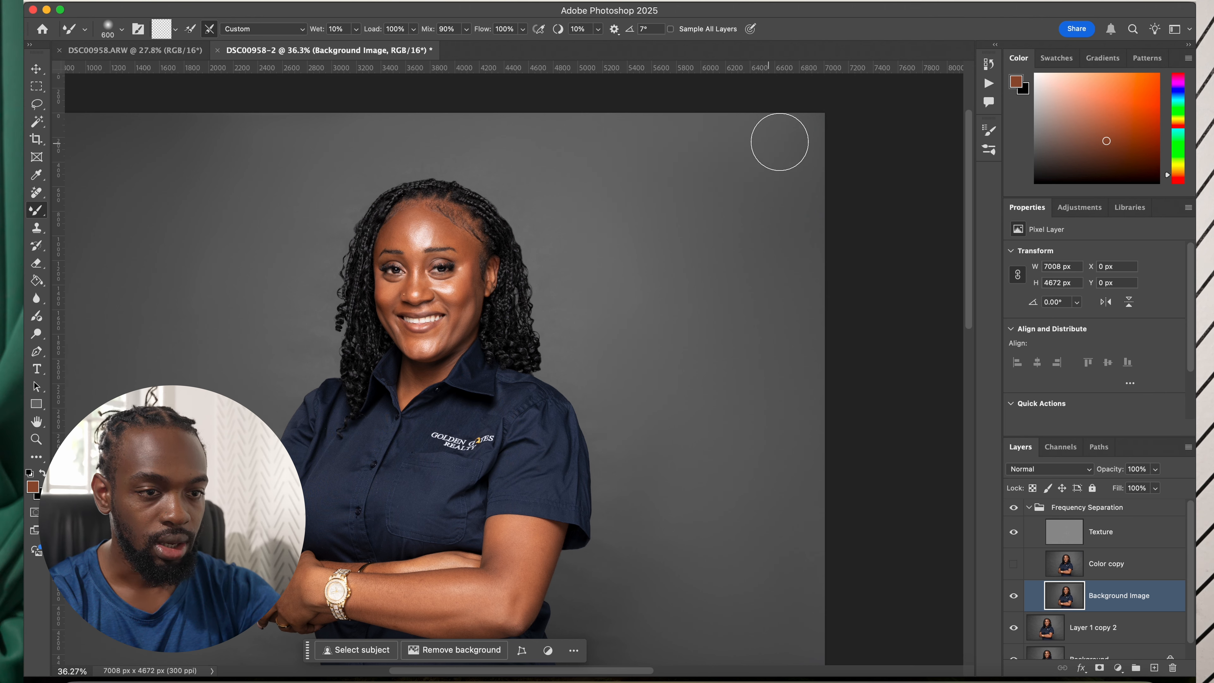
# Step: Blend the backdrop close to the sleeve and elbow on the image's right side, starting with a 300 px brush
pyautogui.moveTo(689, 316); pyautogui.dragTo(674, 191)
pyautogui.scroll(5, 588, 320)
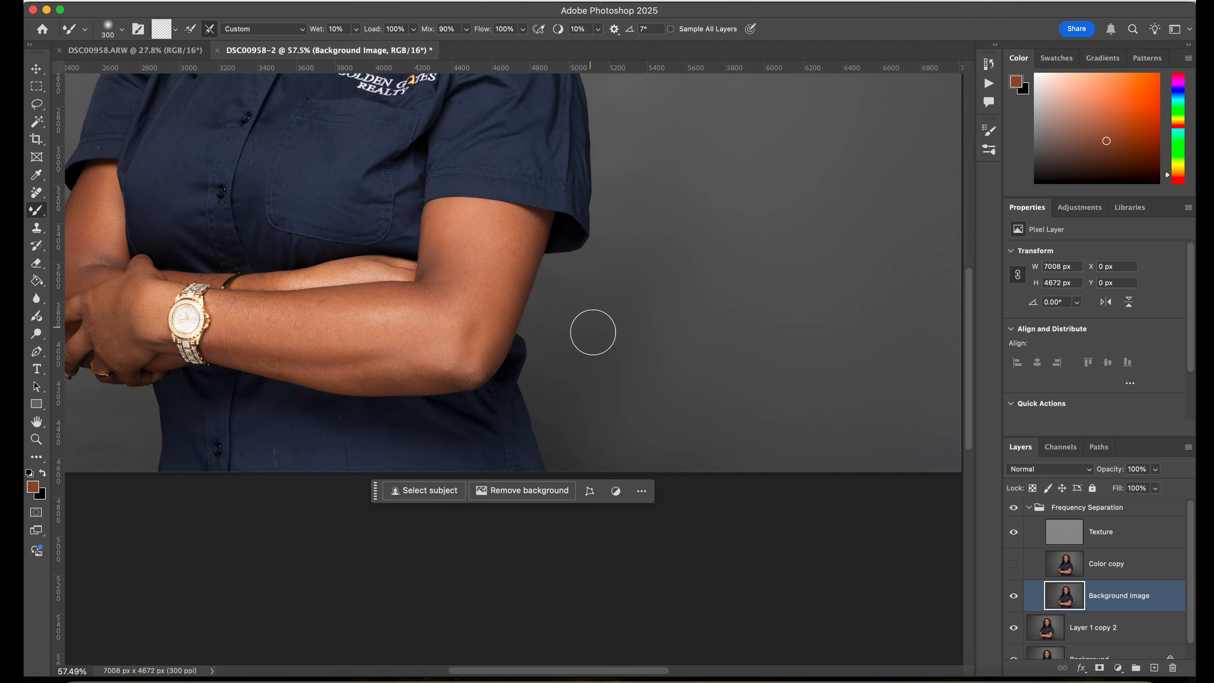
pyautogui.moveTo(588, 320); pyautogui.dragTo(588, 598)
pyautogui.press('[')
pyautogui.press('[')
pyautogui.press('[')
pyautogui.moveTo(512, 239); pyautogui.dragTo(564, 428)
pyautogui.moveTo(553, 315); pyautogui.dragTo(620, 492)
# Step: Reduce the Mixer Brush to 150 px and smooth the backdrop along the left edge of the subject's hair
pyautogui.scroll(5, 585, 369)
pyautogui.moveTo(101, 70)
pyautogui.mouseDown()
pyautogui.moveTo(180, 174)
pyautogui.moveTo(469, 227)
pyautogui.moveTo(472, 197)
pyautogui.mouseUp()
pyautogui.moveTo(460, 322); pyautogui.dragTo(432, 260)
pyautogui.press('[')
pyautogui.press('[')
pyautogui.press('[')
pyautogui.press('[')
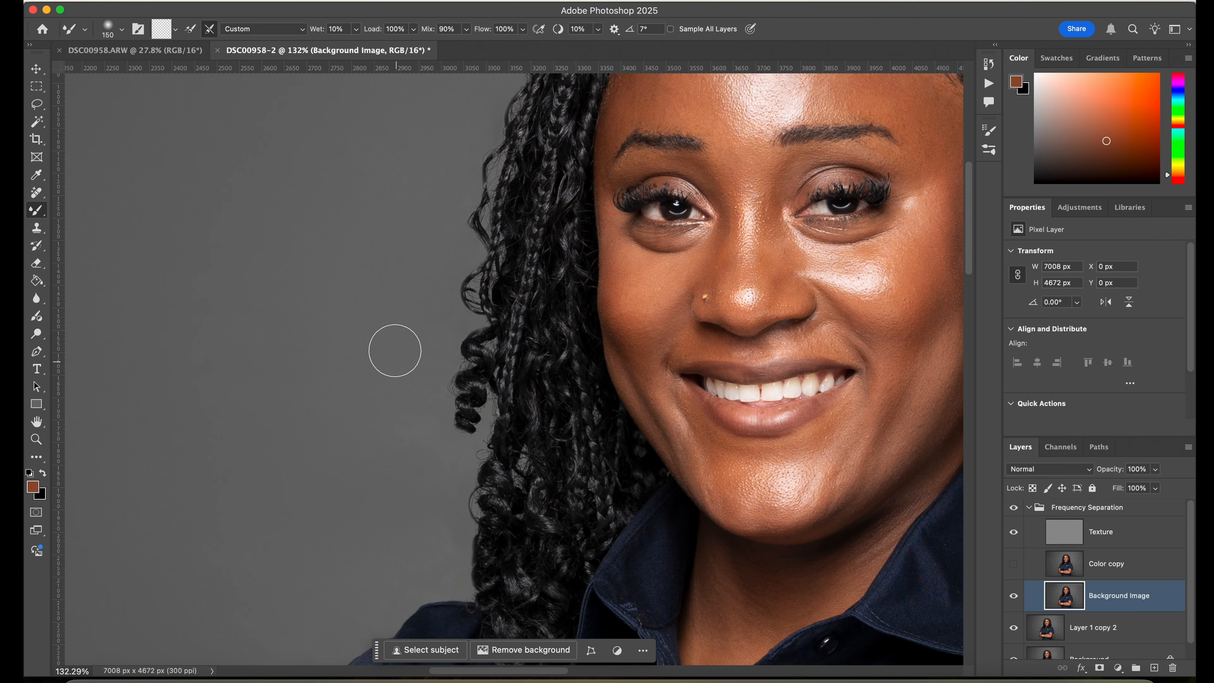
pyautogui.moveTo(407, 557); pyautogui.dragTo(497, 265)
pyautogui.moveTo(348, 439); pyautogui.dragTo(411, 306)
pyautogui.scroll(-4, 287, 442)
pyautogui.scroll(2, 286, 444)
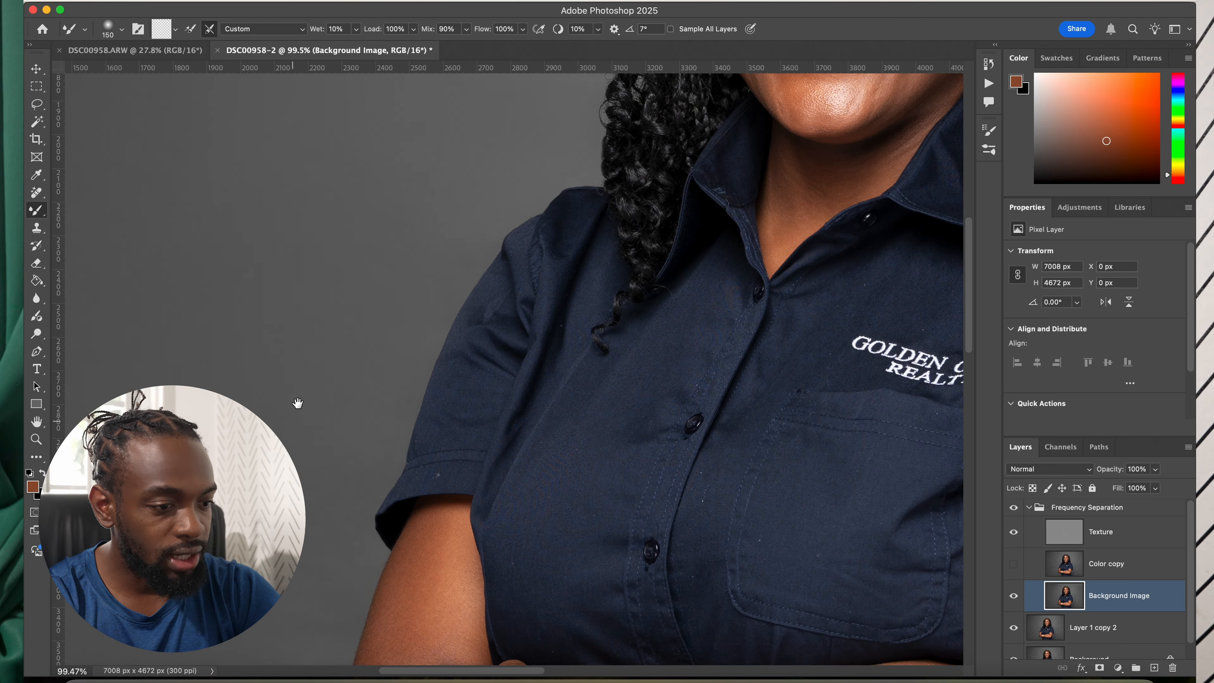
# Step: Set the Mixer Brush to 200 px and blend the backdrop beside the left sleeve, arm and folded hands
pyautogui.moveTo(292, 420); pyautogui.dragTo(333, 320)
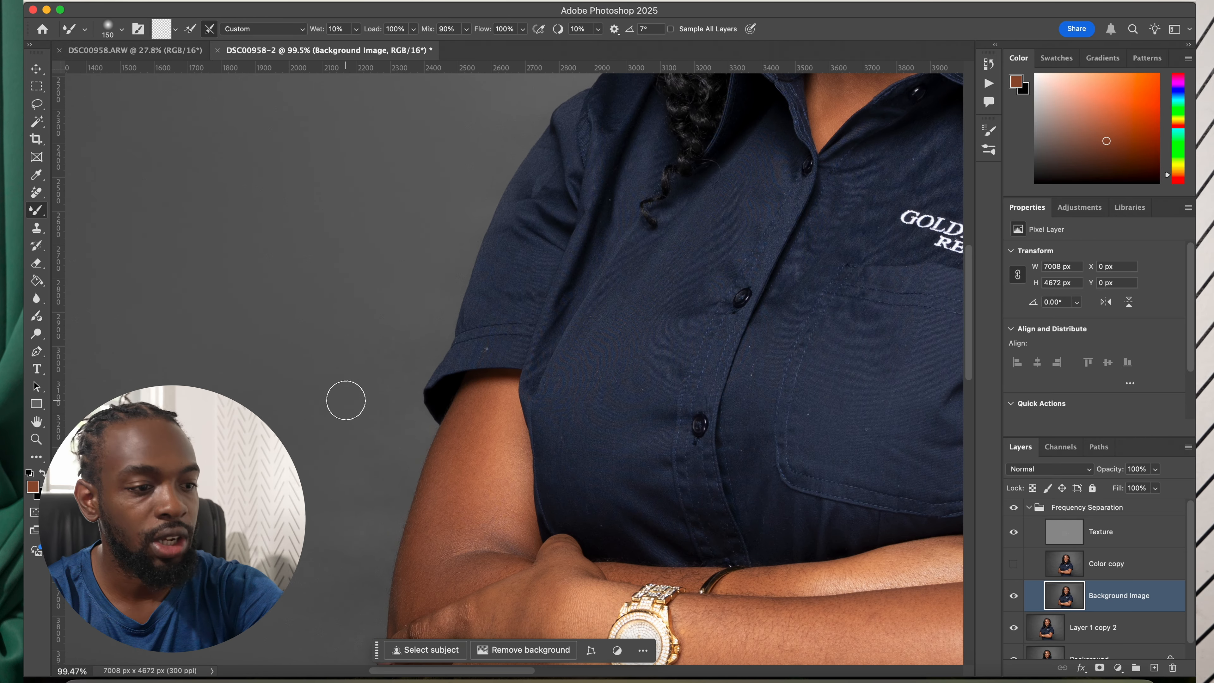
pyautogui.press(']')
pyautogui.press(']')
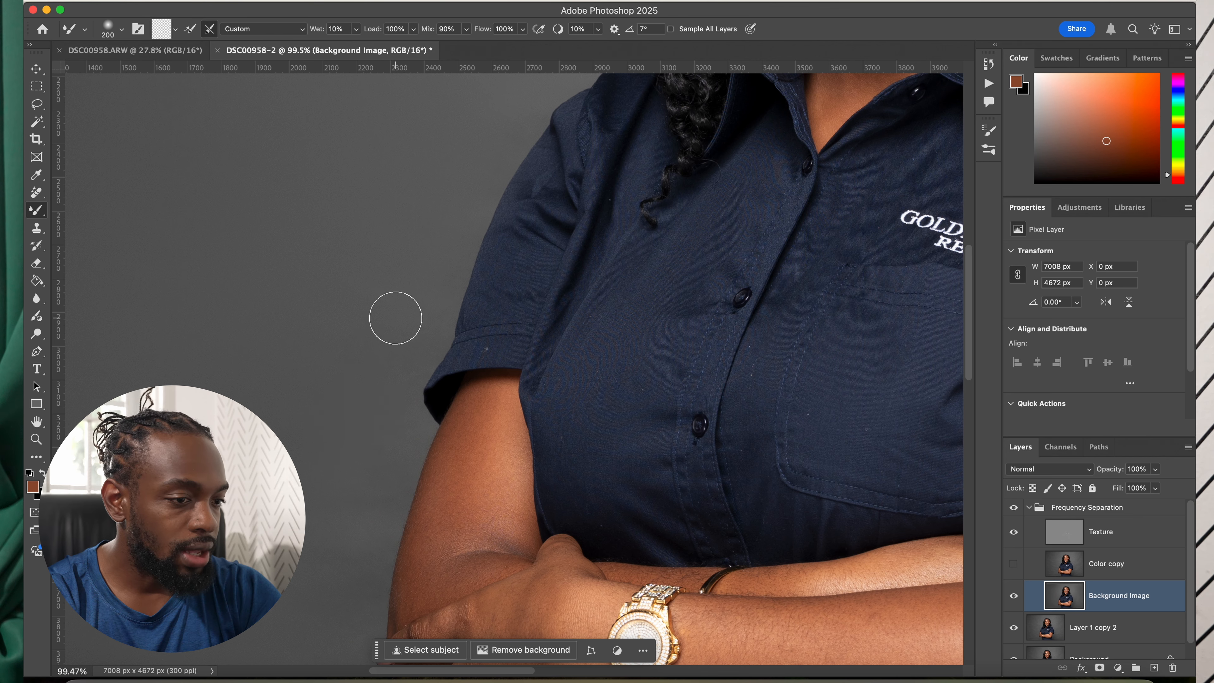
pyautogui.scroll(-5, 354, 478)
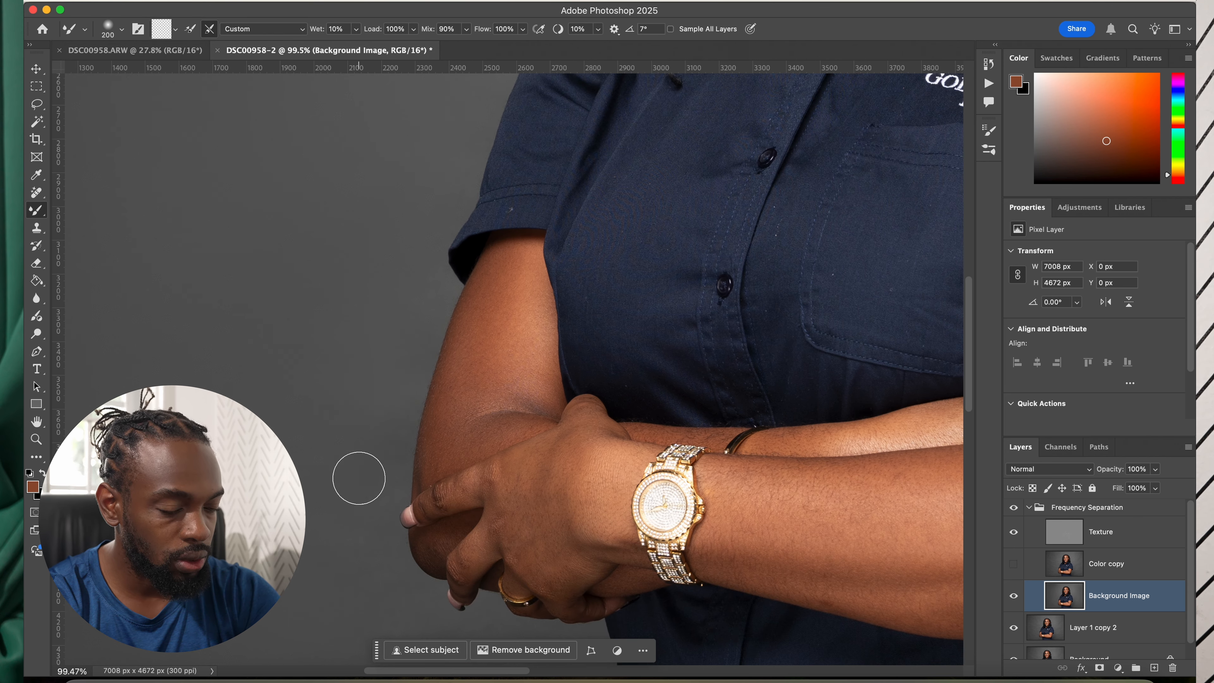
pyautogui.scroll(1, 360, 470)
pyautogui.scroll(-5, 360, 469)
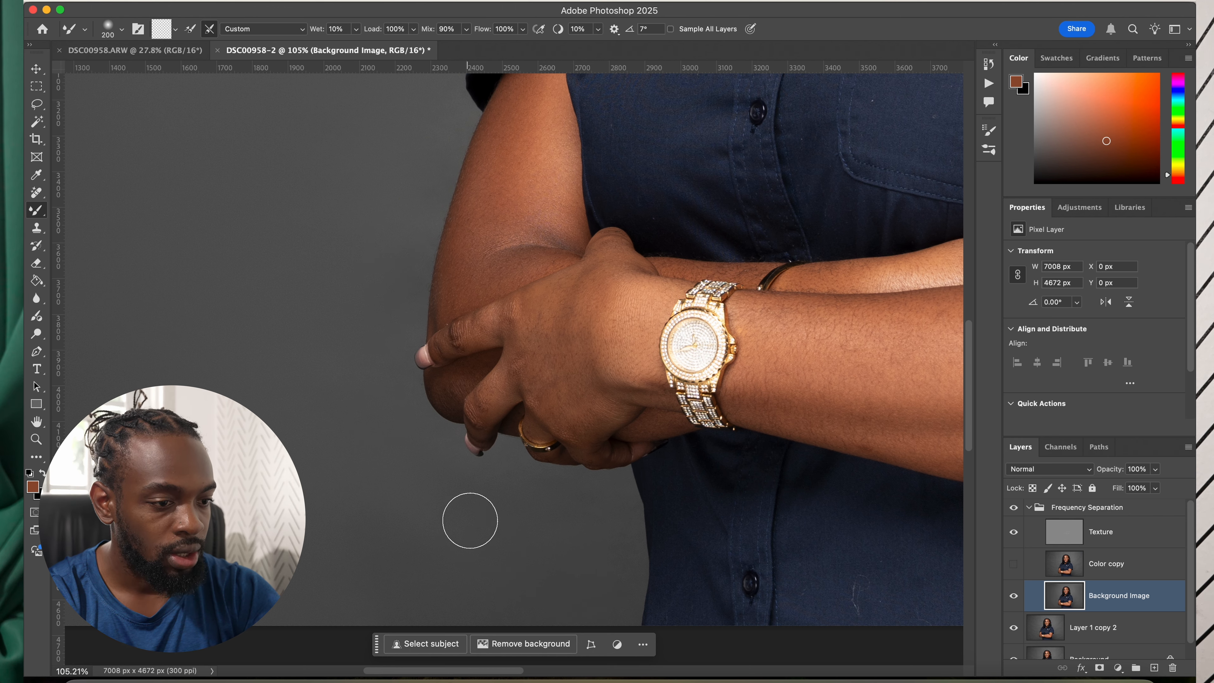
pyautogui.moveTo(387, 437); pyautogui.dragTo(366, 506)
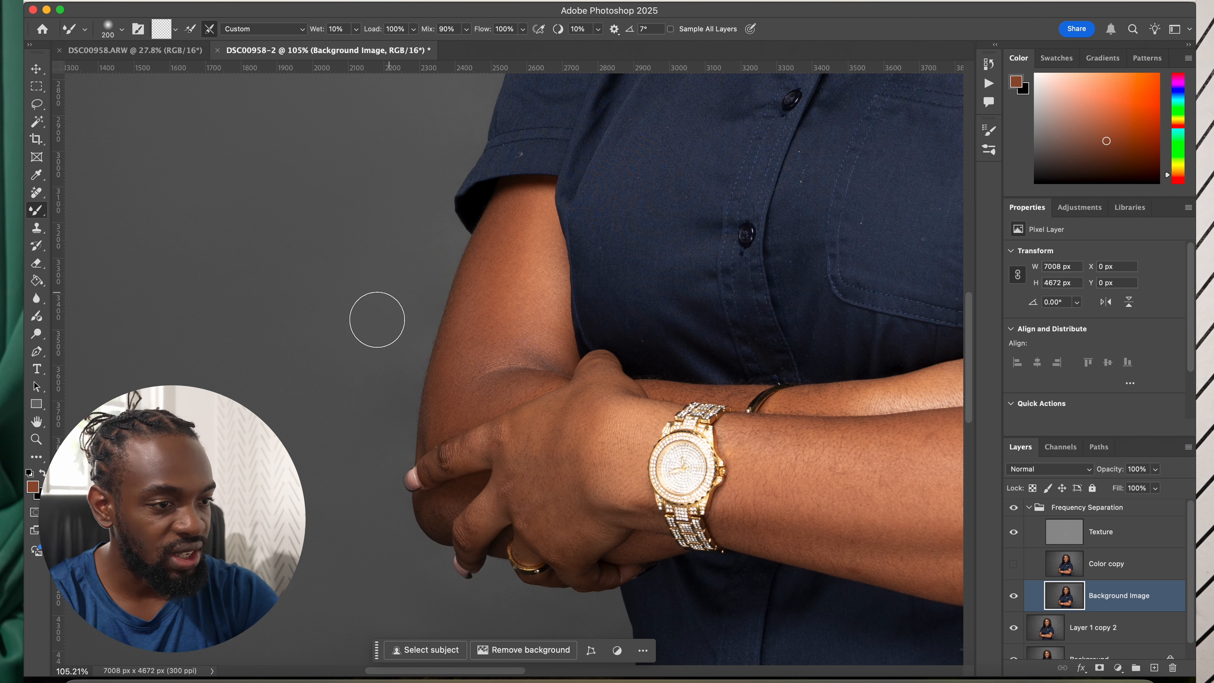
# Step: Smooth the remaining backdrop patches along the left arm, sleeve and shoulder up to the hair with the 200 px brush
pyautogui.scroll(5, 385, 236)
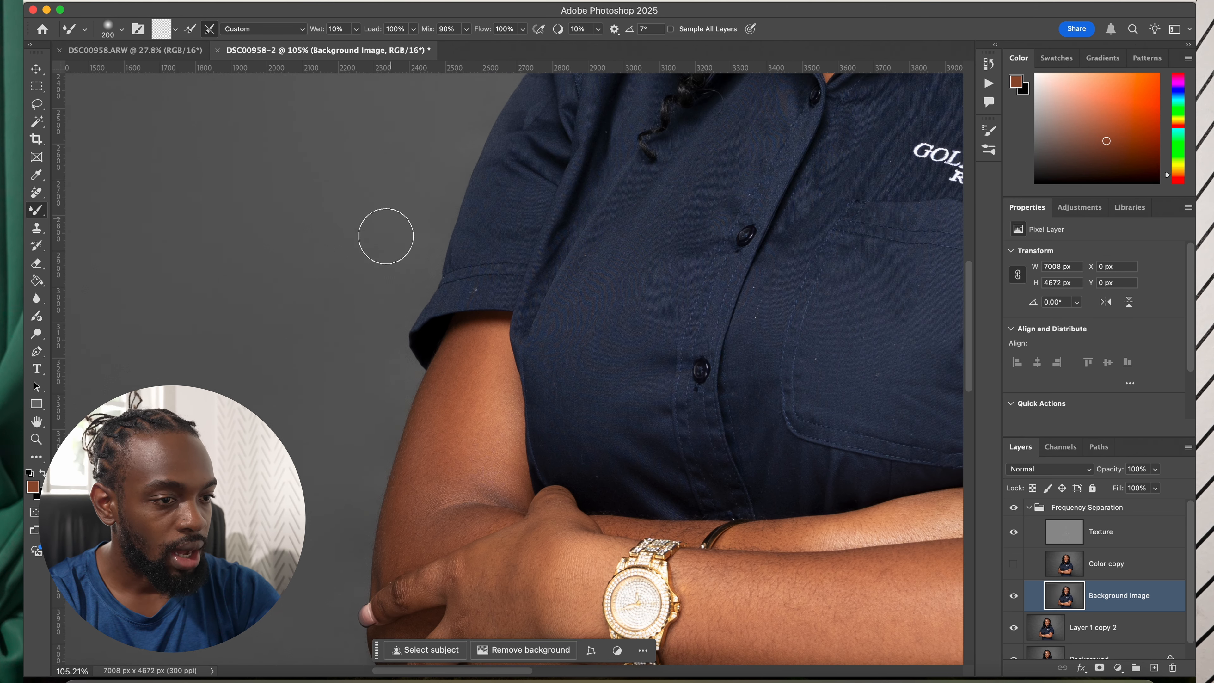
pyautogui.scroll(-3, 411, 208)
pyautogui.hscroll(-2, 410, 208)
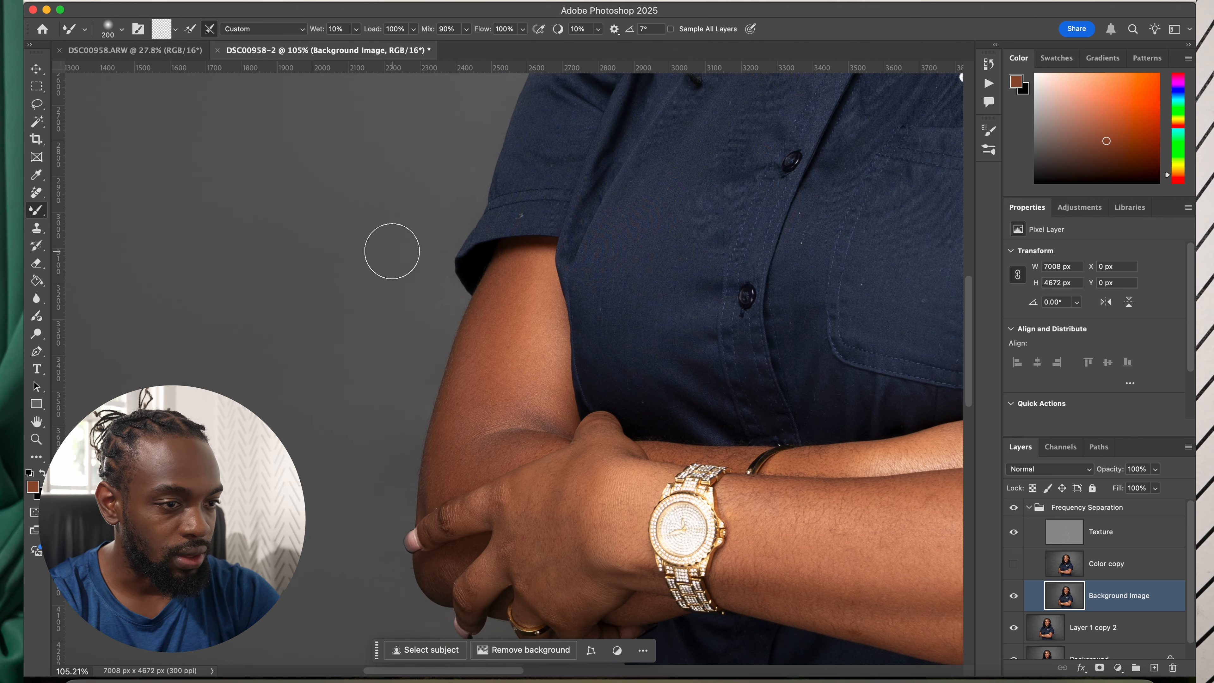
pyautogui.scroll(5, 401, 326)
pyautogui.hscroll(2, 401, 325)
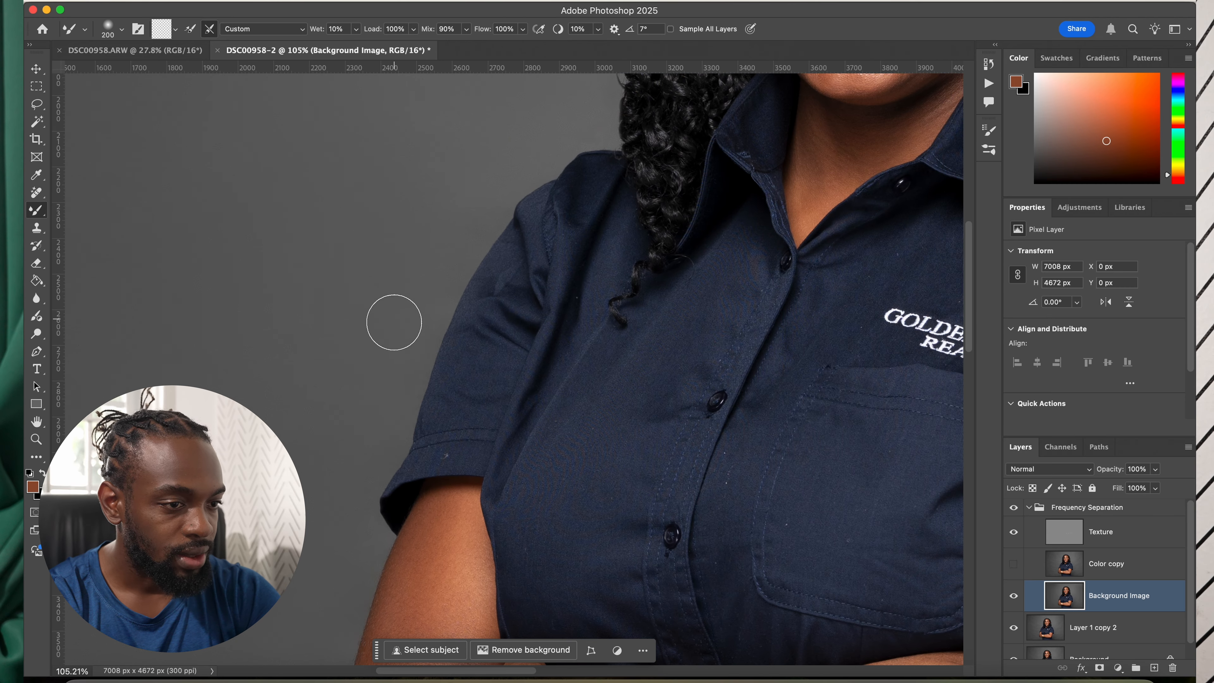
pyautogui.scroll(5, 469, 181)
pyautogui.hscroll(2, 469, 182)
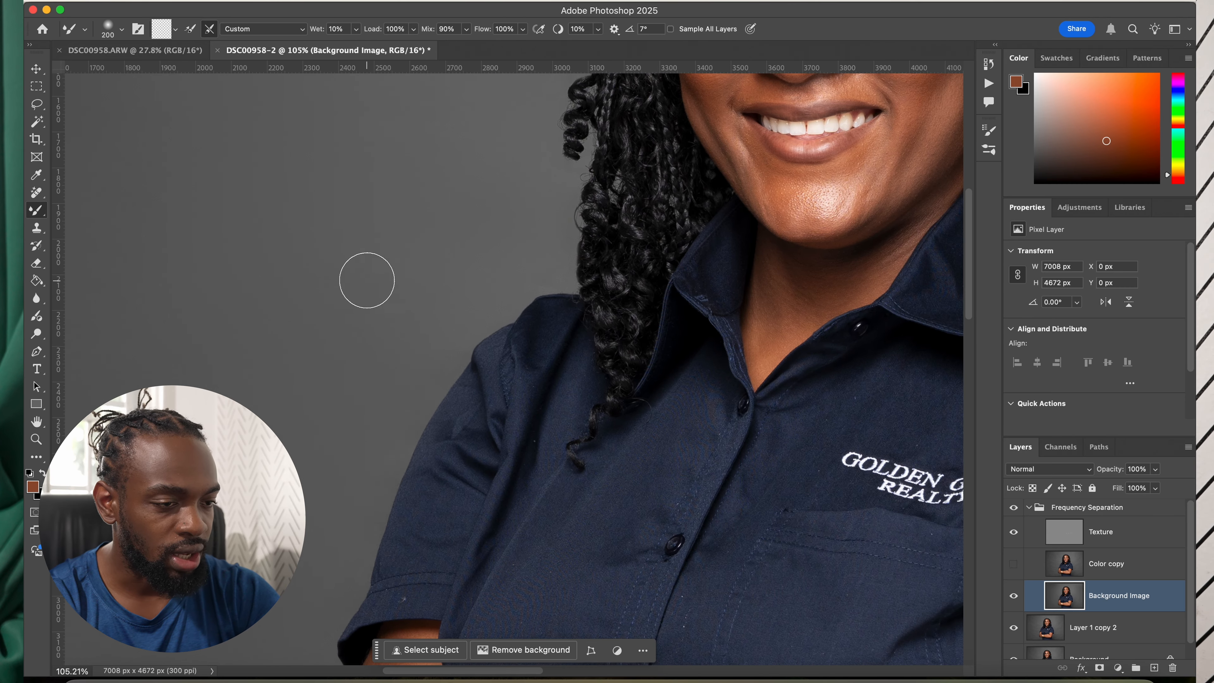
# Step: Enlarge the Mixer Brush to 600 px and even out the backdrop beside the subject's left-side shoulder
pyautogui.scroll(-4, 366, 280)
pyautogui.press(']')
pyautogui.press(']')
pyautogui.press(']')
pyautogui.press(']')
pyautogui.press(']')
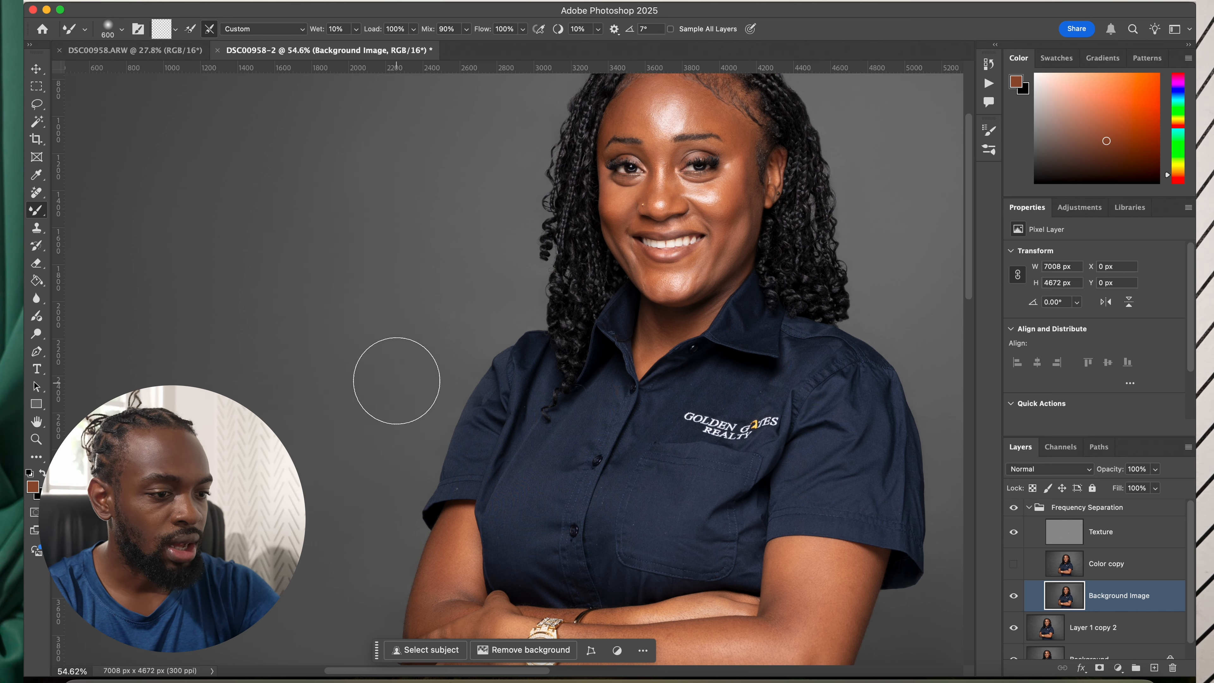
# Step: Blend the bottom-left backdrop below the folded hands and beside the shirt hem with the 600 px brush
pyautogui.moveTo(337, 479); pyautogui.dragTo(482, 217)
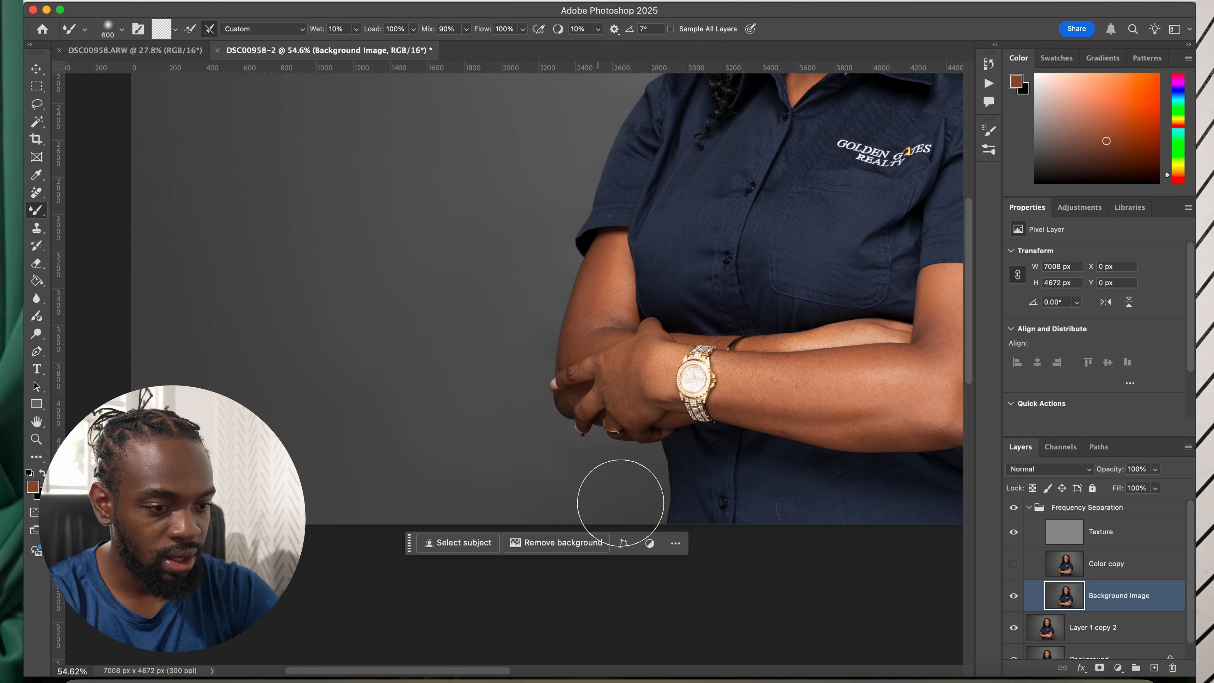
pyautogui.press('super+plus')
pyautogui.moveTo(565, 475); pyautogui.dragTo(513, 354)
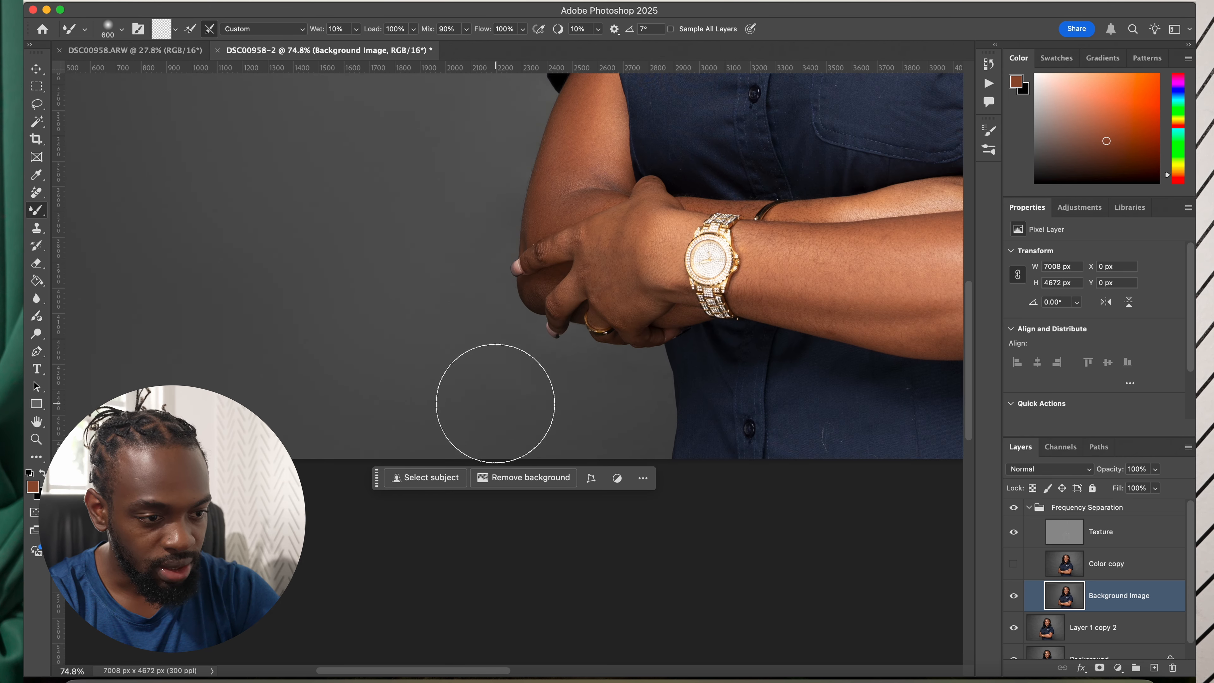
pyautogui.scroll(-8, 307, 397)
# Step: Even out the backdrop to the right of the subject and above the head with the 600 px Mixer Brush
pyautogui.moveTo(420, 274); pyautogui.dragTo(228, 371)
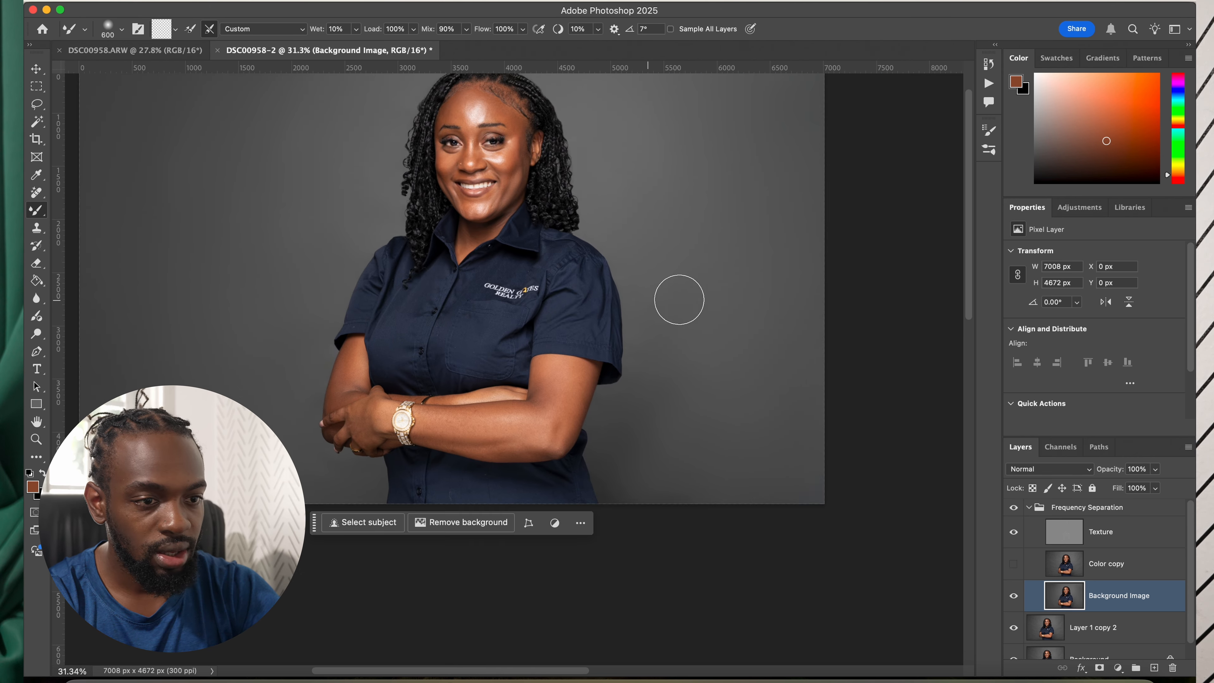
pyautogui.scroll(2, 703, 288)
pyautogui.moveTo(676, 238); pyautogui.dragTo(636, 469)
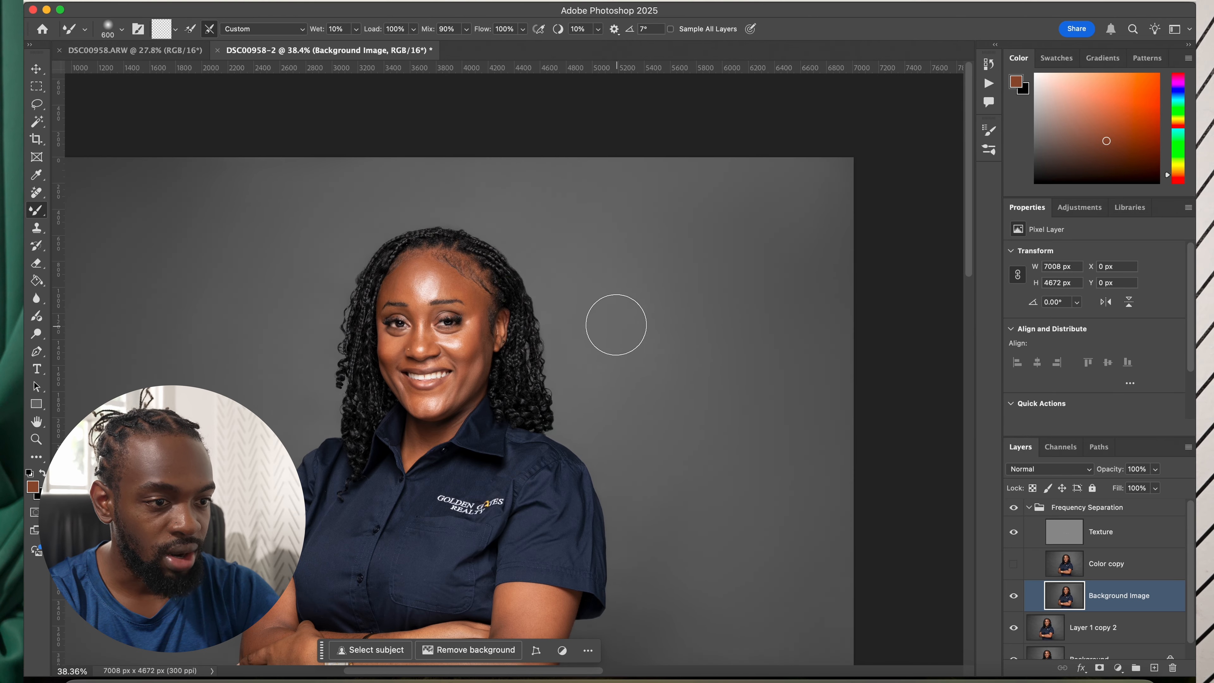
pyautogui.moveTo(276, 298); pyautogui.dragTo(347, 243)
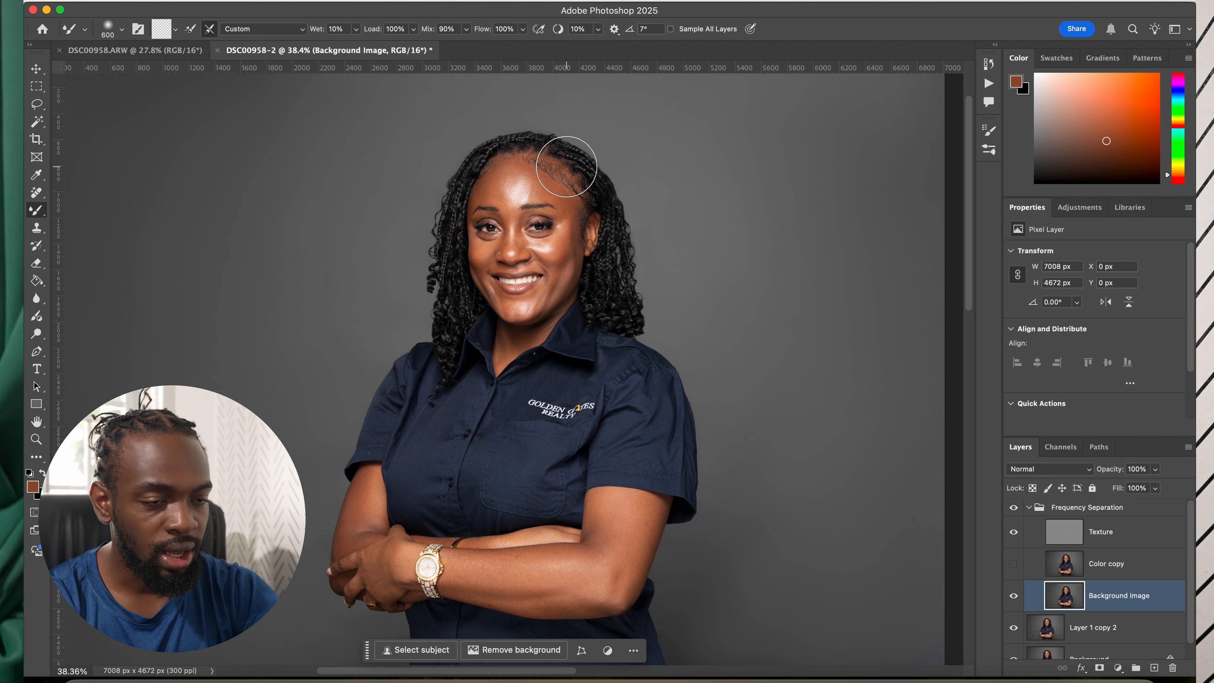
pyautogui.scroll(-2, 542, 173)
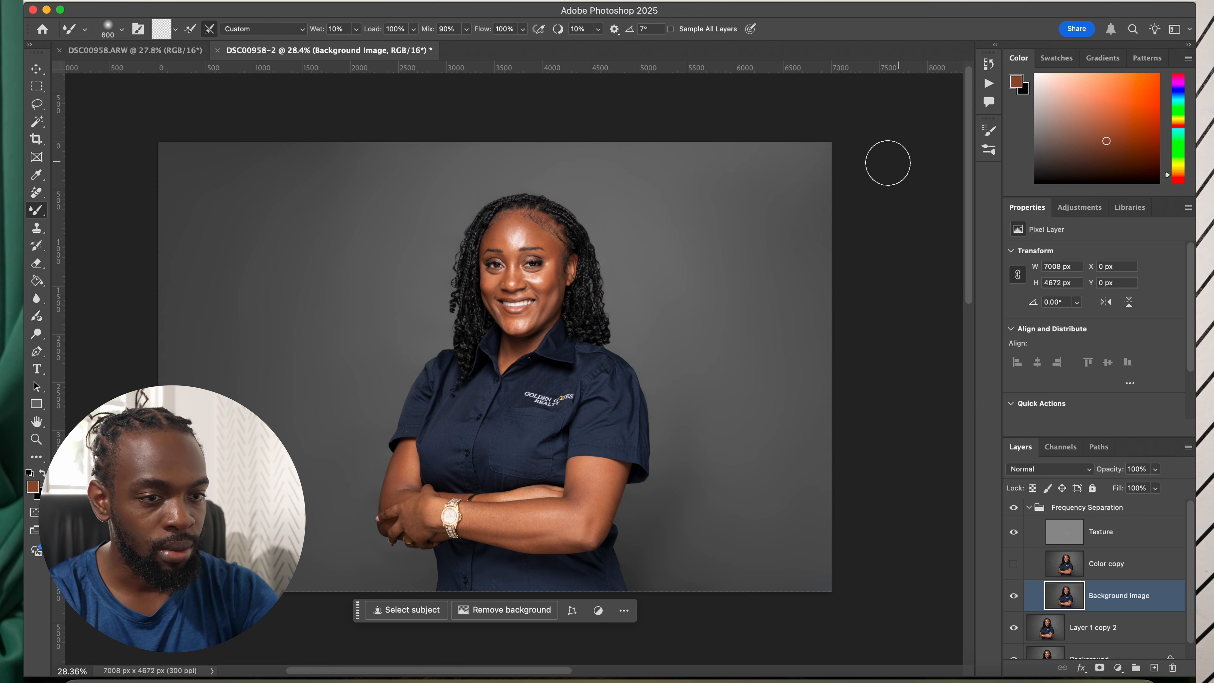
# Step: Inspect the smoothed backdrop at full view, and examine the subject's arms, face and shirt up close
pyautogui.scroll(-1, 623, 304)
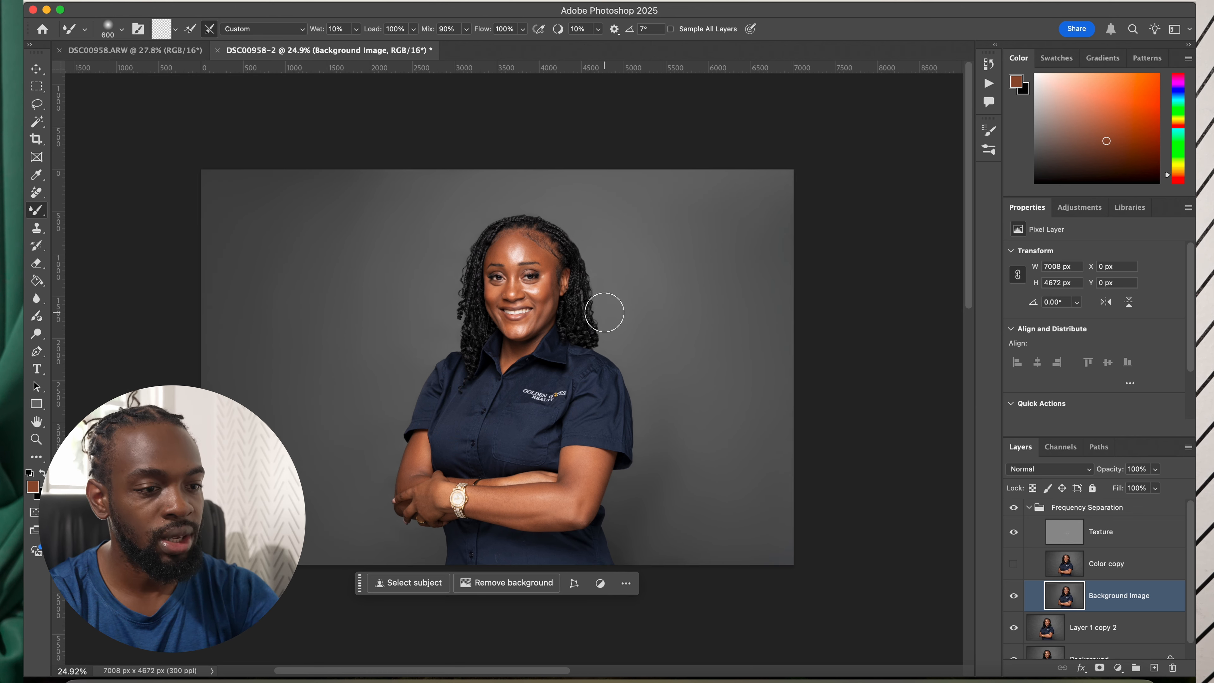
pyautogui.scroll(5, 483, 417)
pyautogui.scroll(-6, 474, 404)
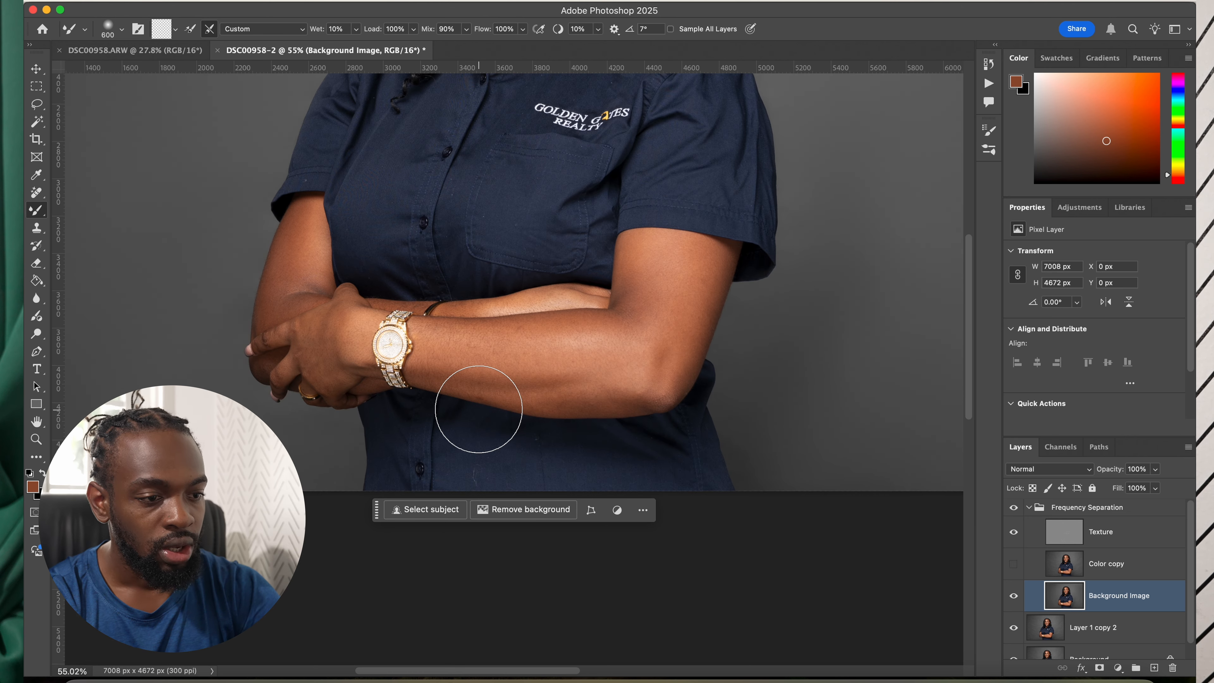
pyautogui.scroll(-1, 469, 416)
pyautogui.scroll(1, 466, 413)
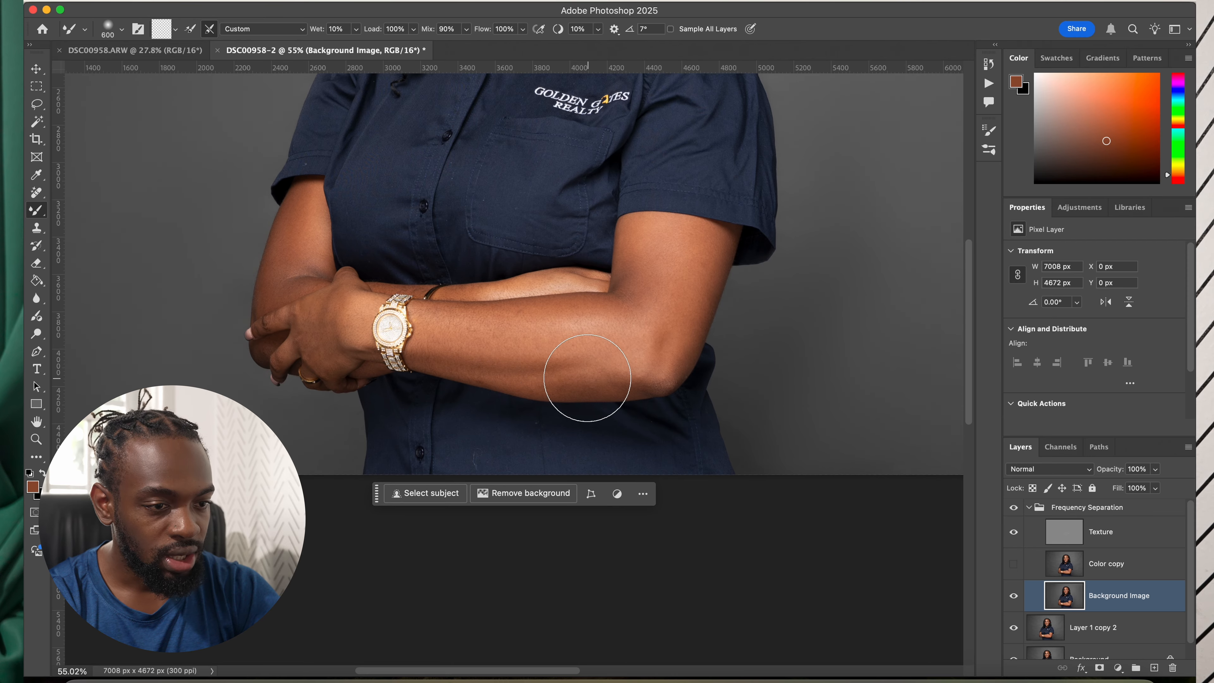
pyautogui.scroll(3, 583, 366)
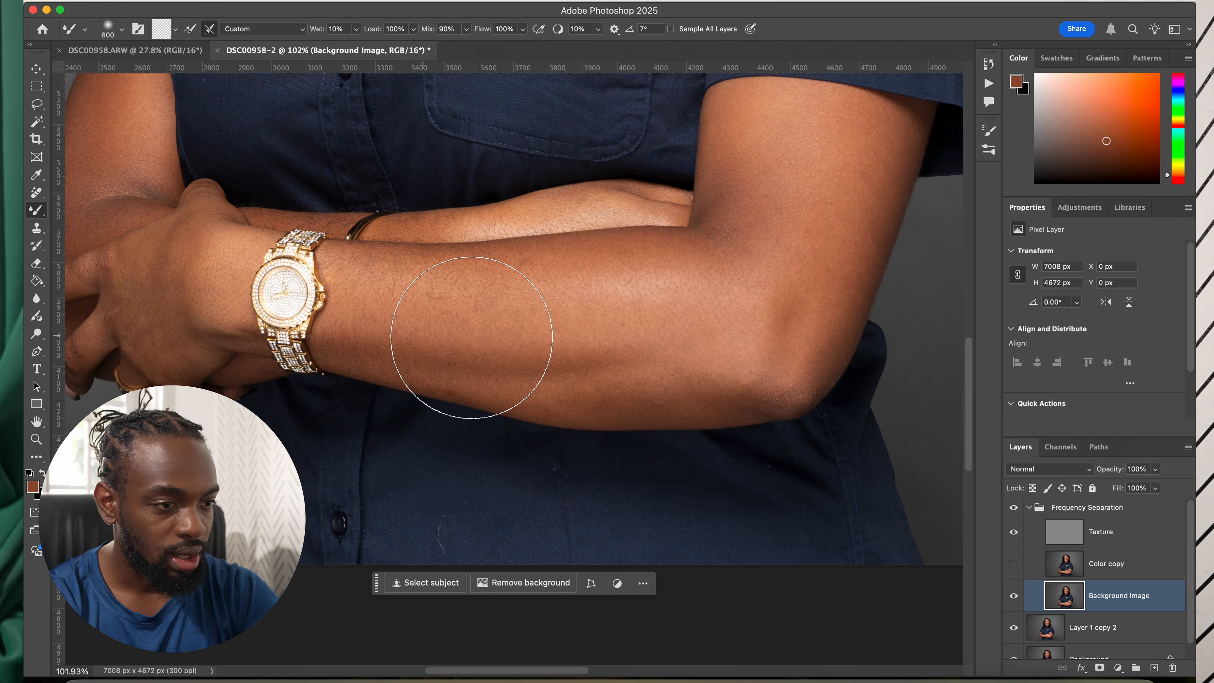
pyautogui.scroll(5, 480, 330)
pyautogui.scroll(12, 485, 338)
pyautogui.scroll(-1, 484, 373)
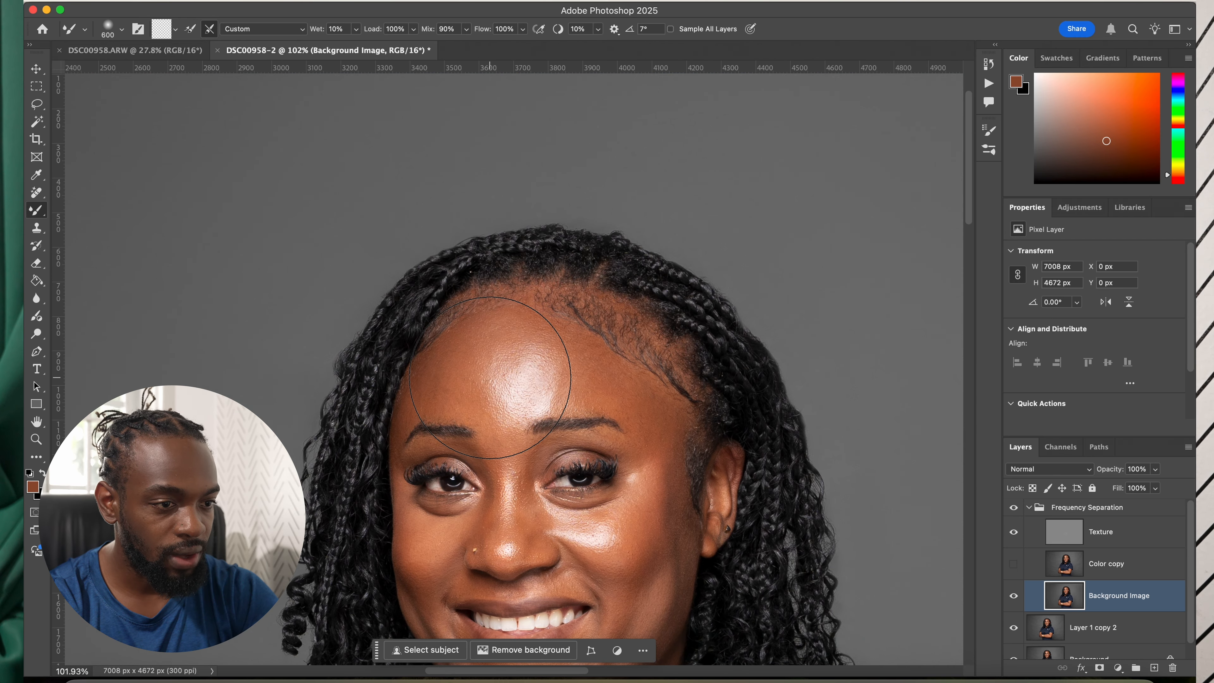
pyautogui.scroll(-12, 484, 378)
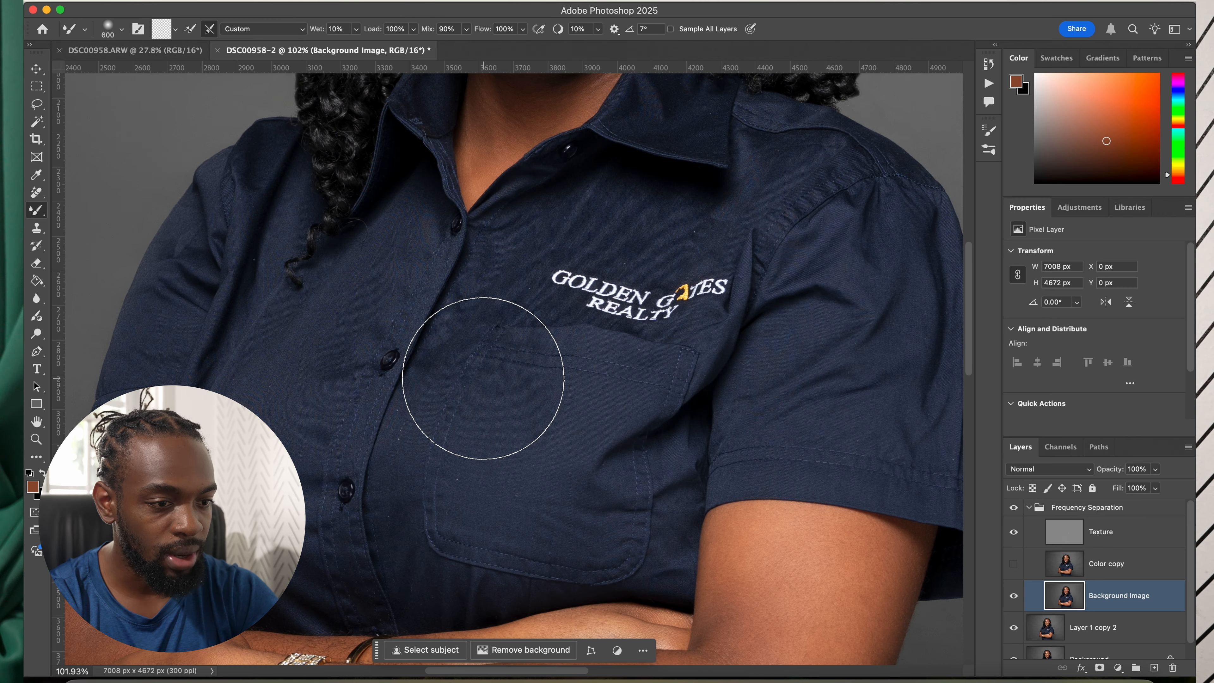
pyautogui.scroll(-8, 482, 379)
pyautogui.scroll(-4, 477, 379)
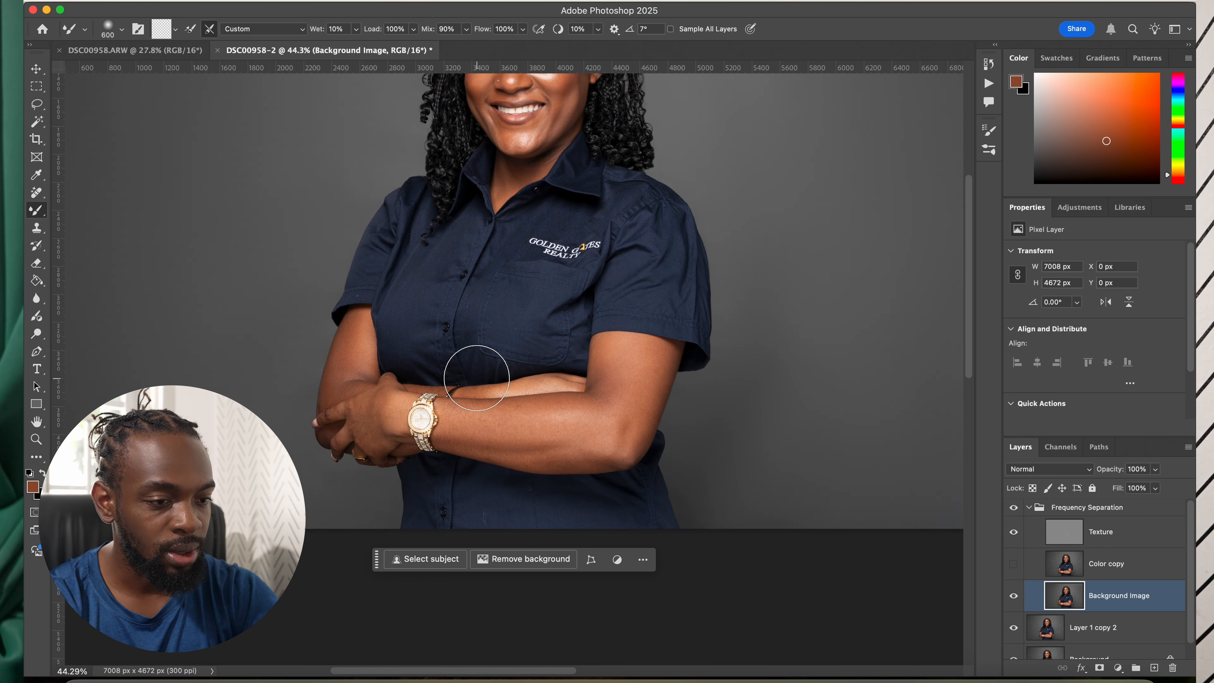
# Step: Collapse the Frequency Separation group and toggle its visibility to compare the portrait before and after smoothing
pyautogui.scroll(-3, 476, 378)
pyautogui.scroll(-2, 476, 378)
pyautogui.scroll(-3, 502, 411)
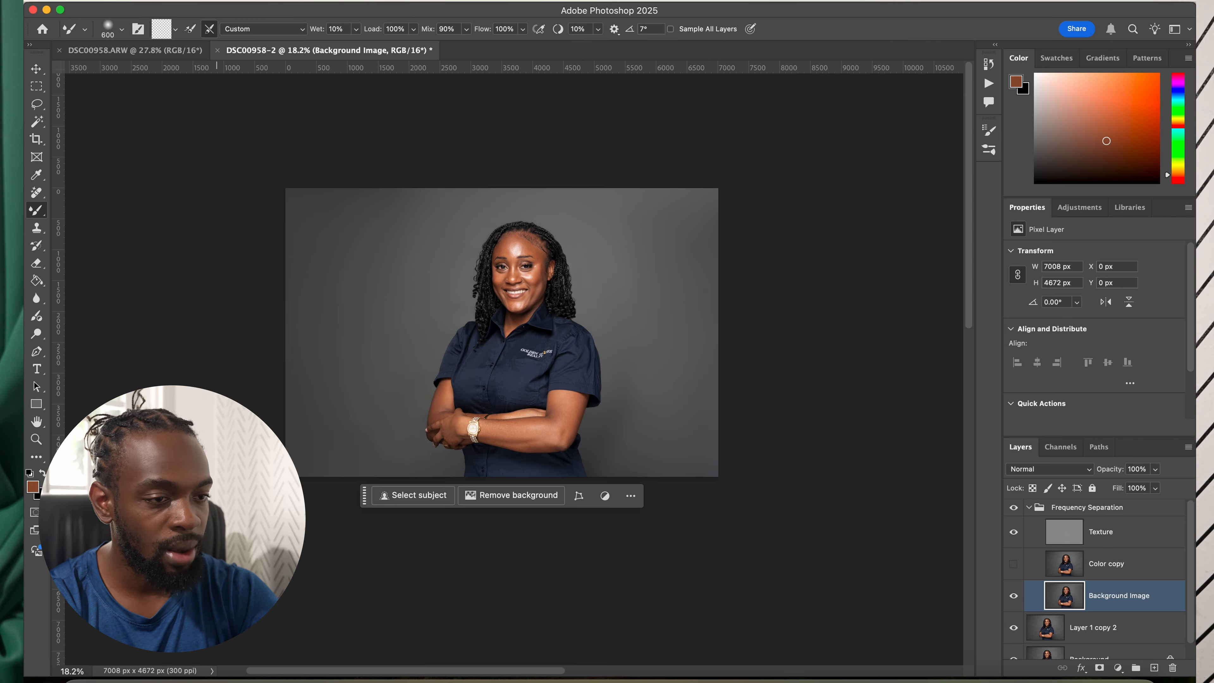
pyautogui.scroll(2, 504, 416)
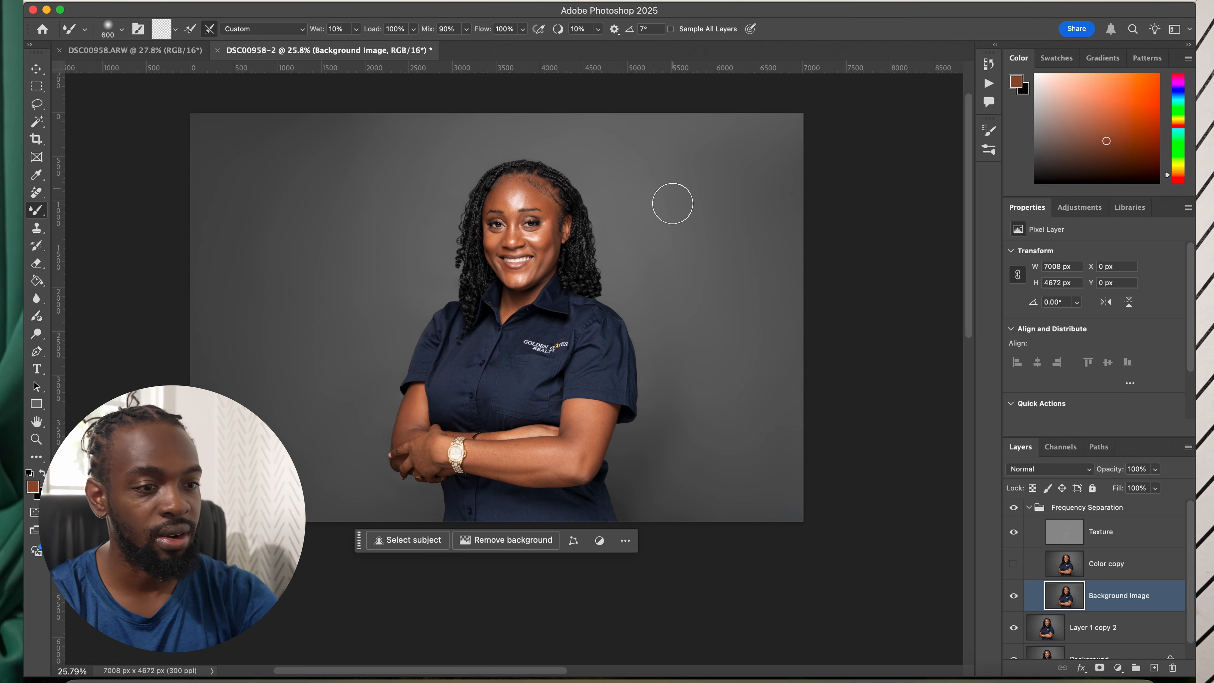
pyautogui.scroll(5, 593, 275)
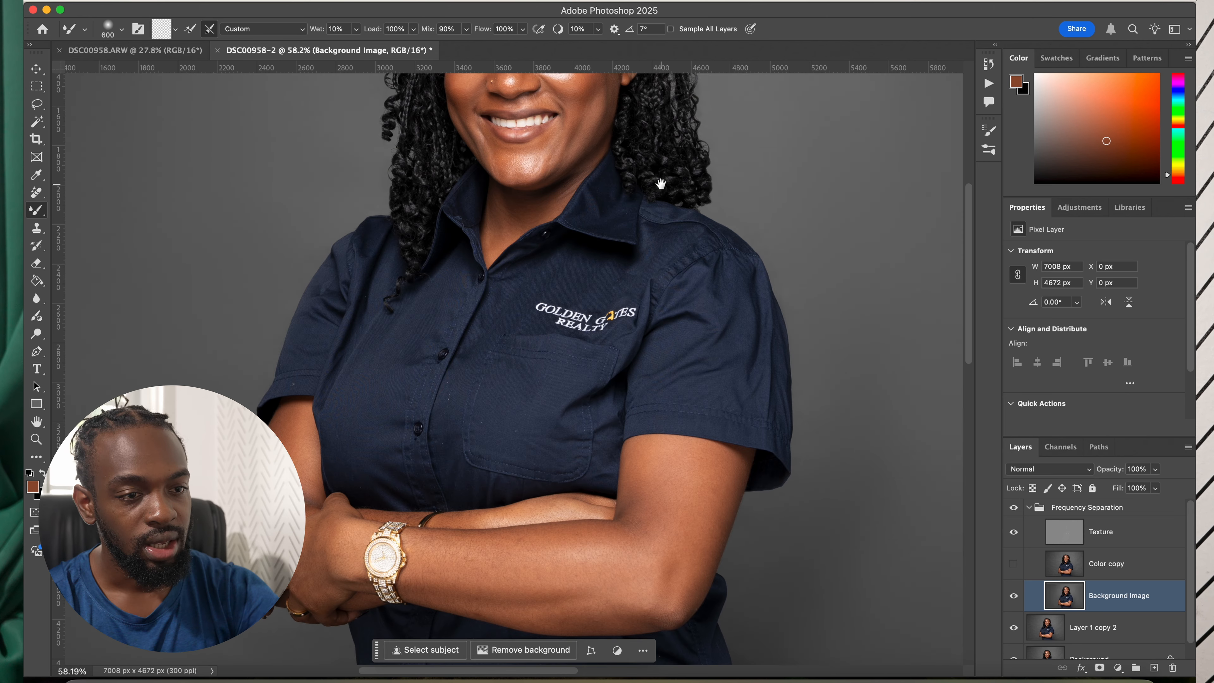
pyautogui.moveTo(659, 184); pyautogui.dragTo(578, 375)
pyautogui.scroll(-5, 599, 288)
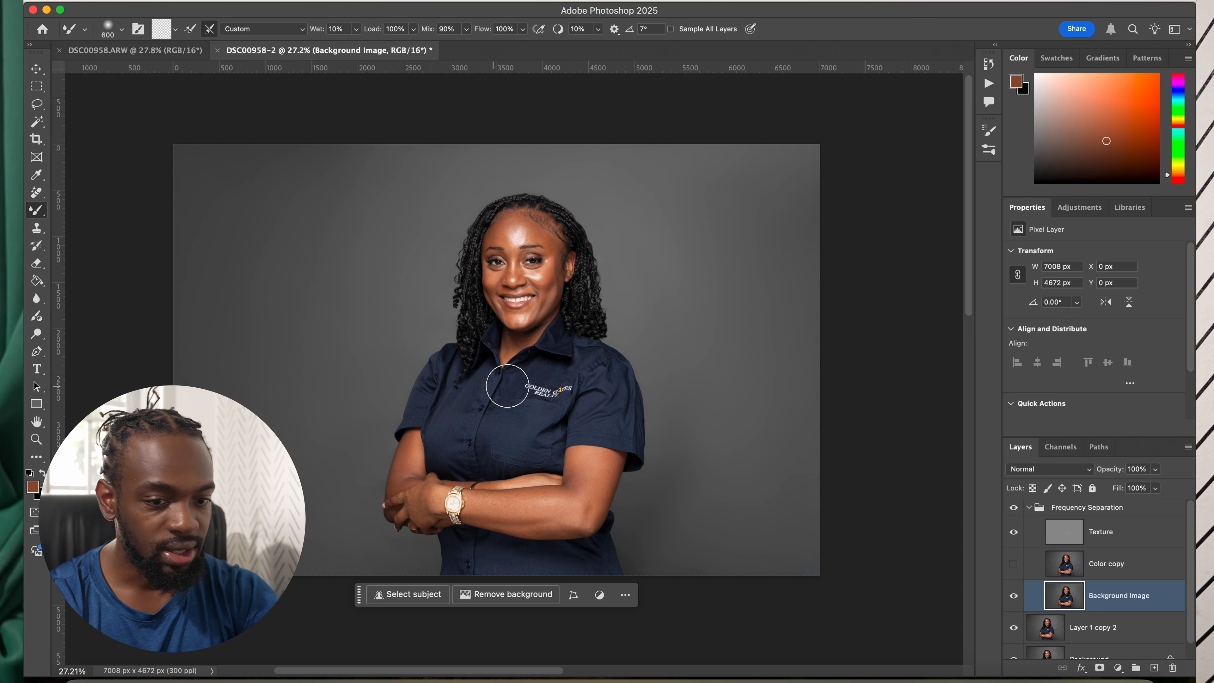
pyautogui.click(1029, 507)
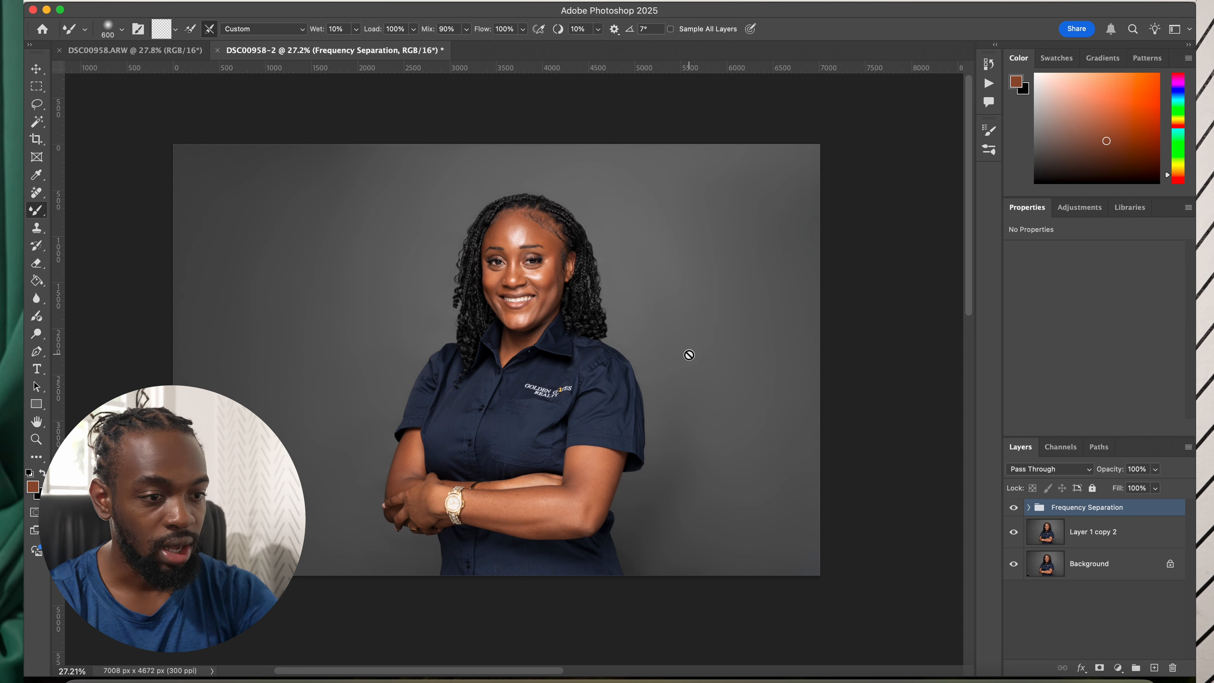
pyautogui.click(1014, 507)
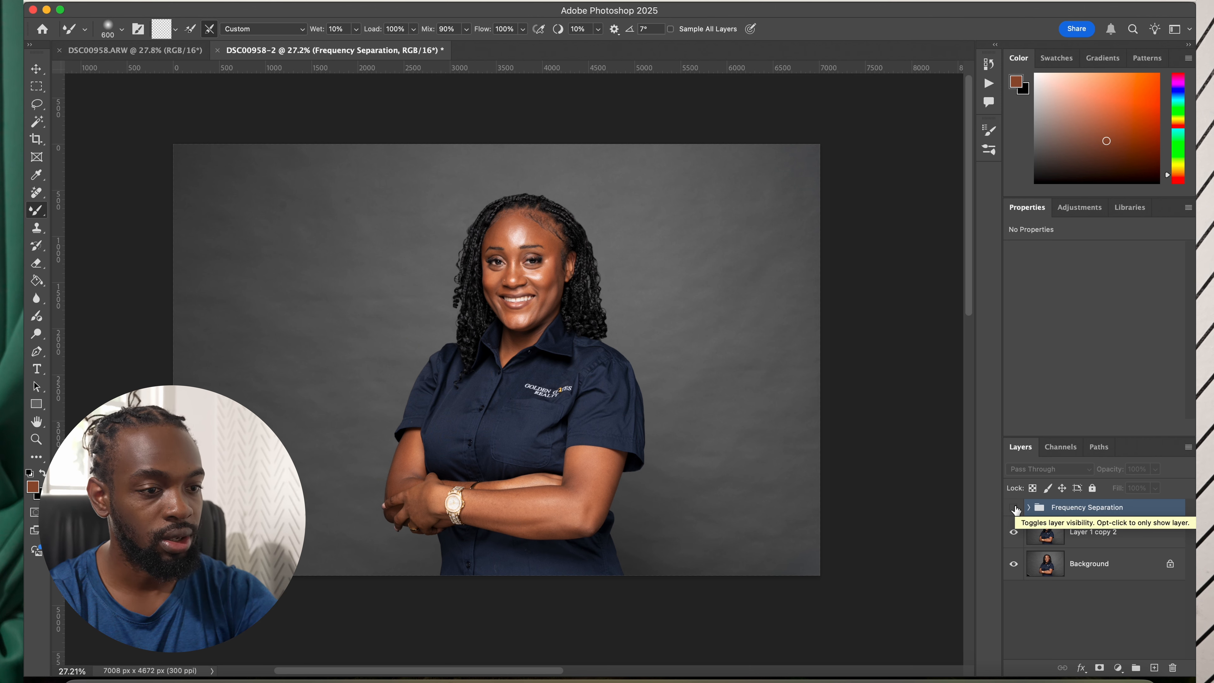
pyautogui.click(1014, 509)
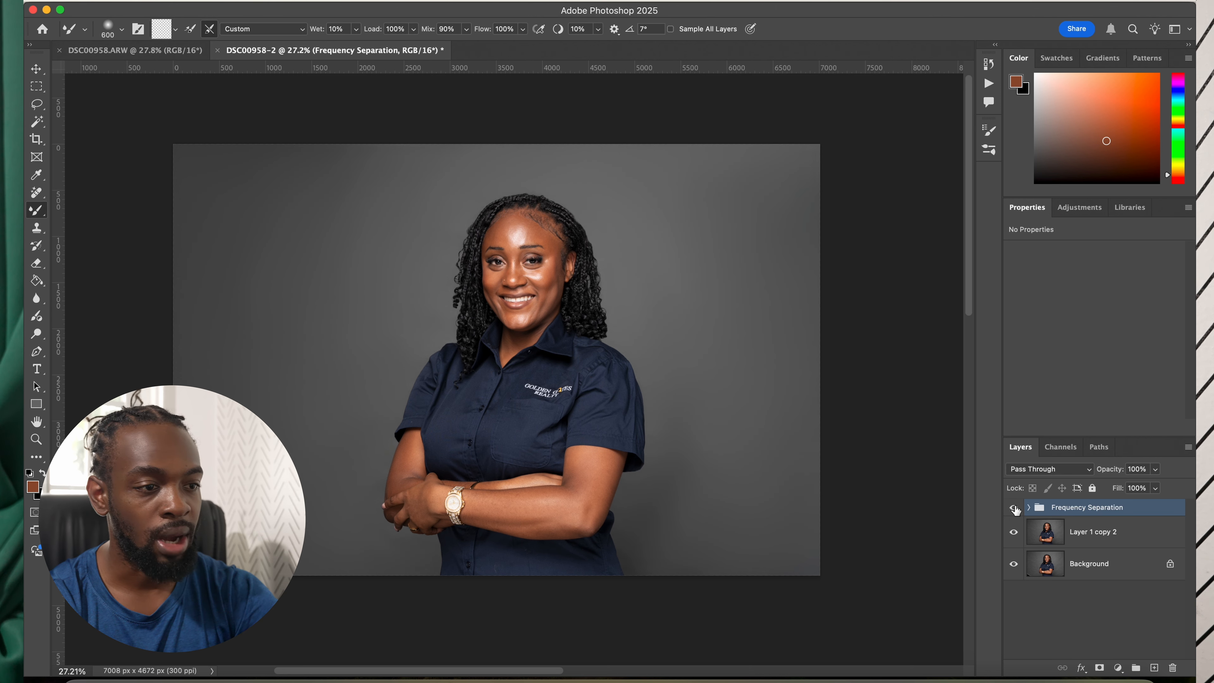
pyautogui.click(1014, 508)
pyautogui.click(1014, 508)
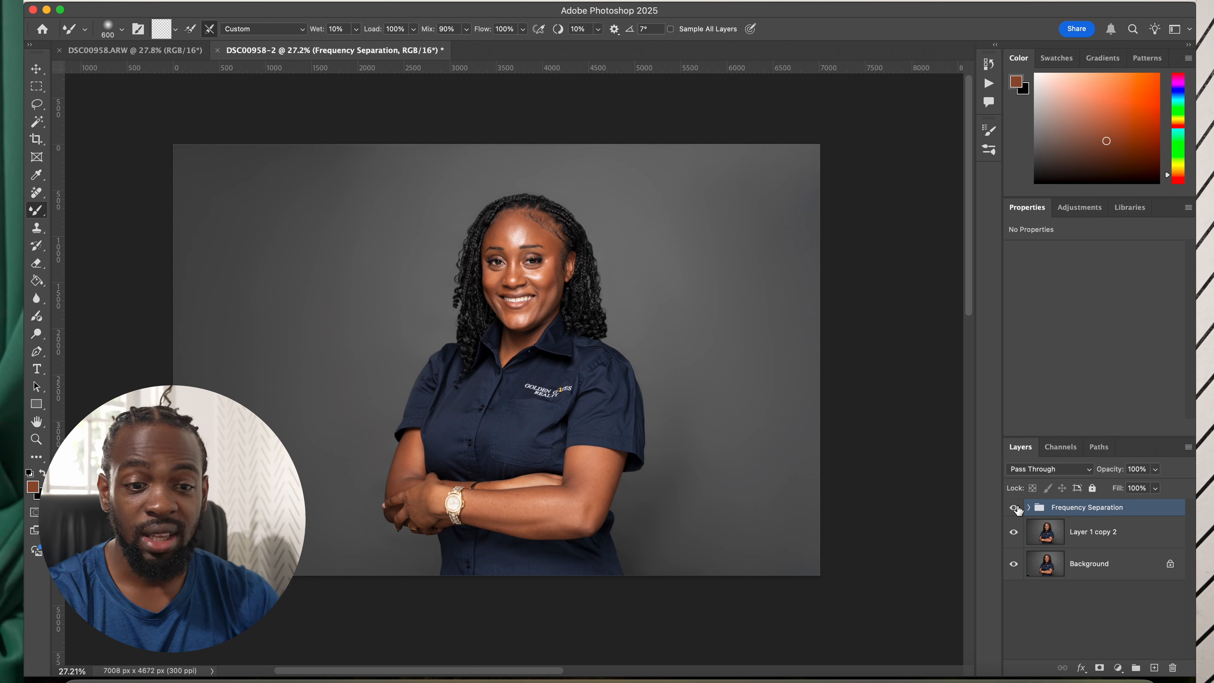
# Step: Expand the Frequency Separation group and compare the unsmoothed Color copy layer with the Background Image layer
pyautogui.click(1029, 508)
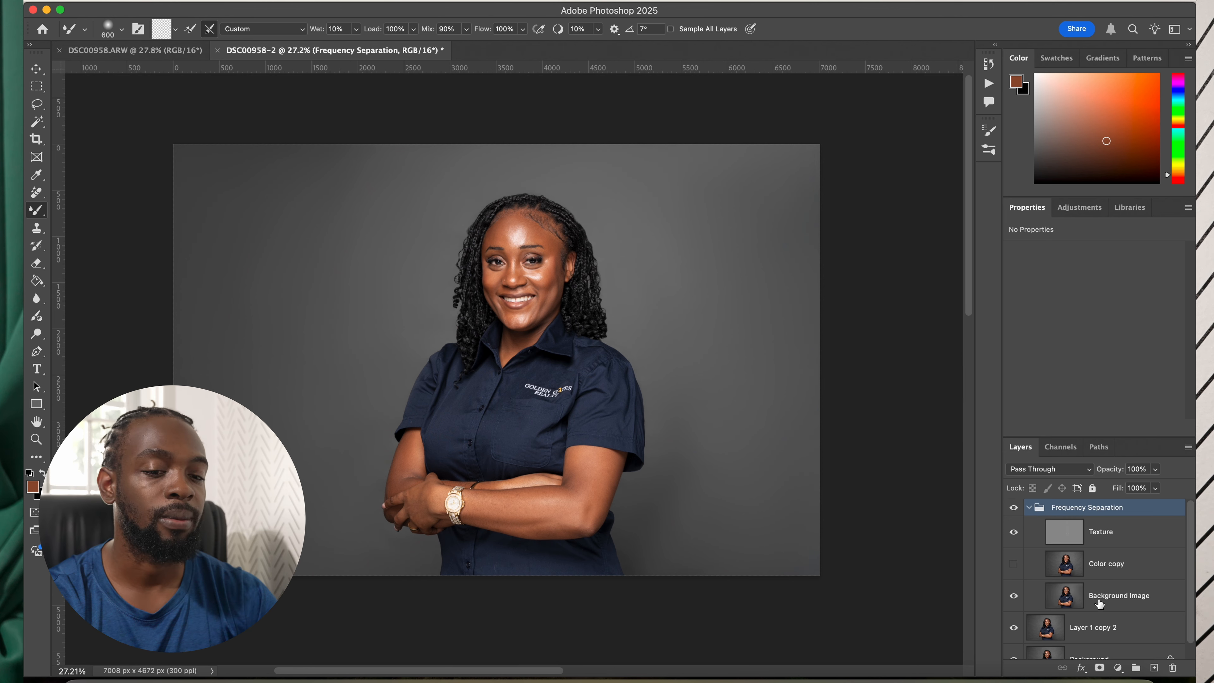
pyautogui.click(1069, 606)
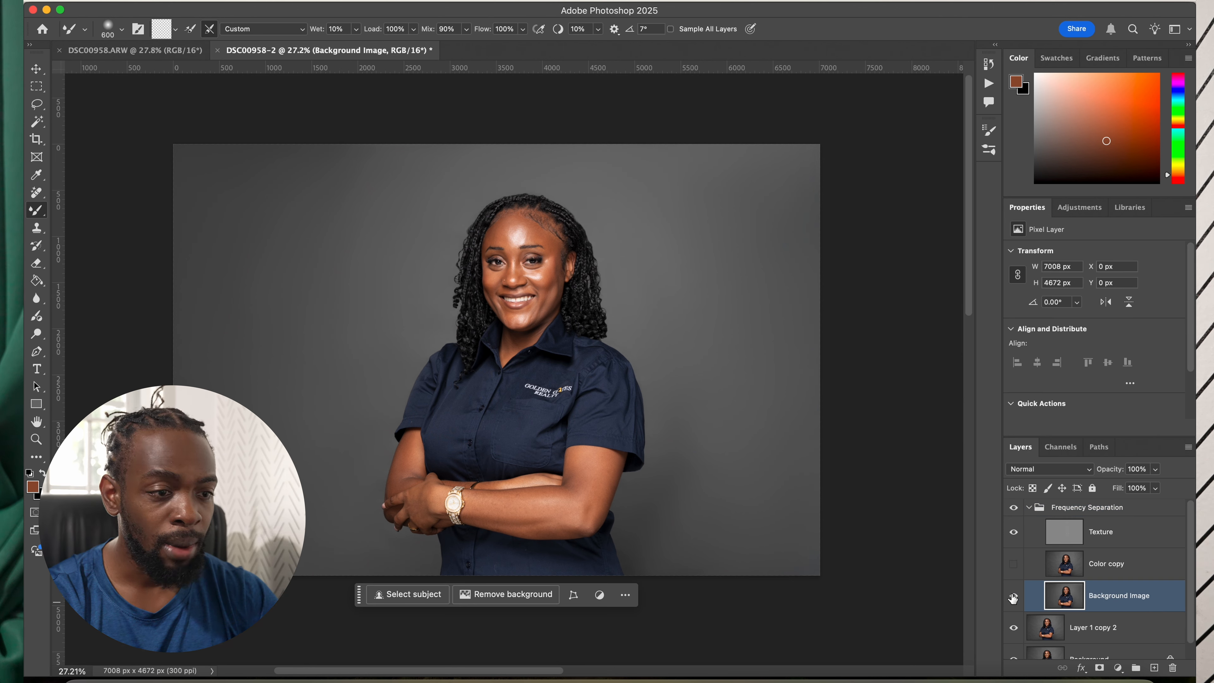
pyautogui.click(1014, 565)
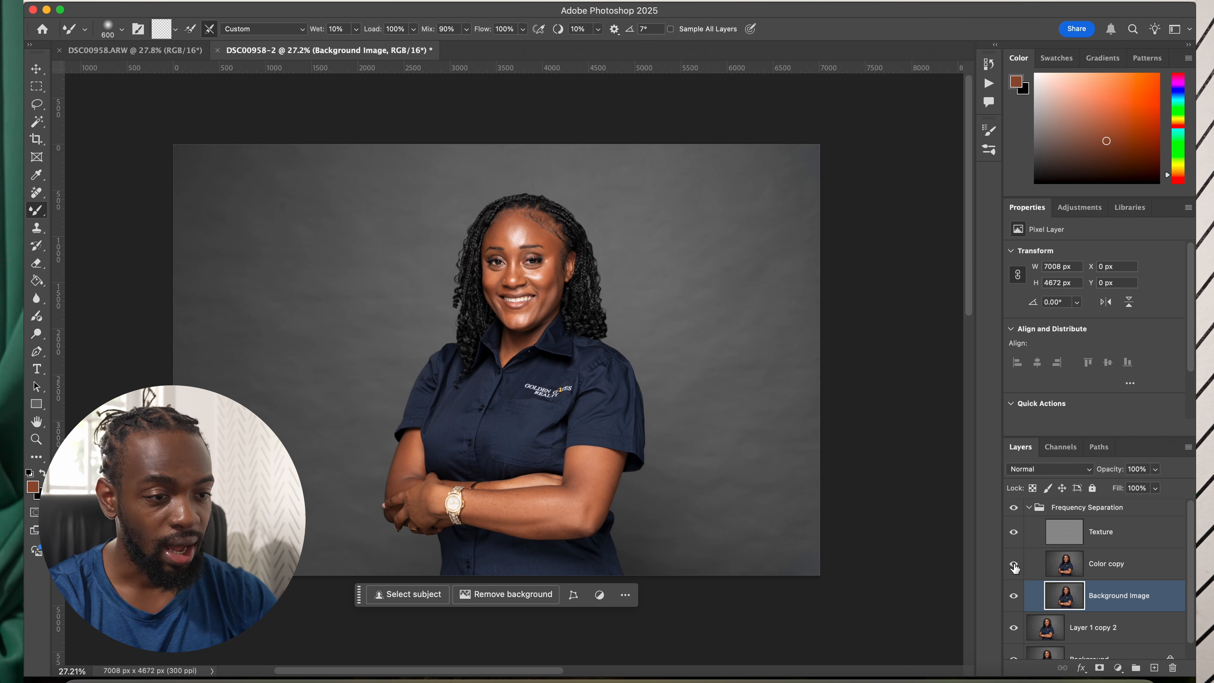
pyautogui.click(1068, 568)
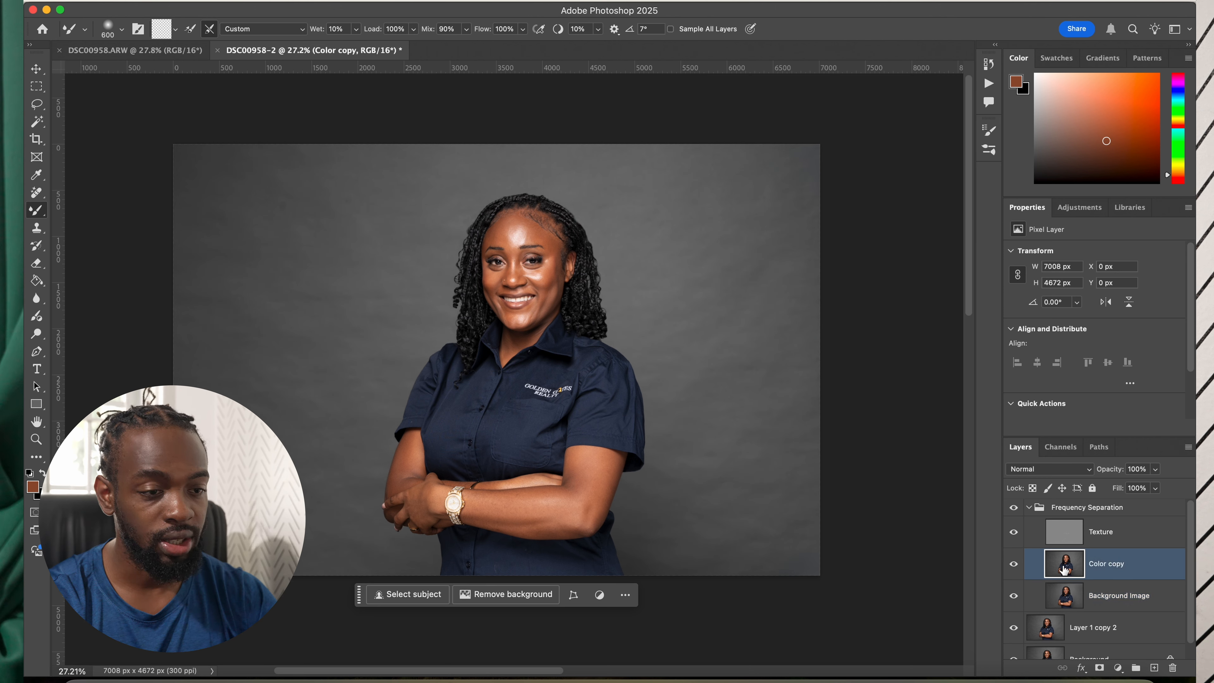
pyautogui.click(1062, 597)
pyautogui.click(1063, 569)
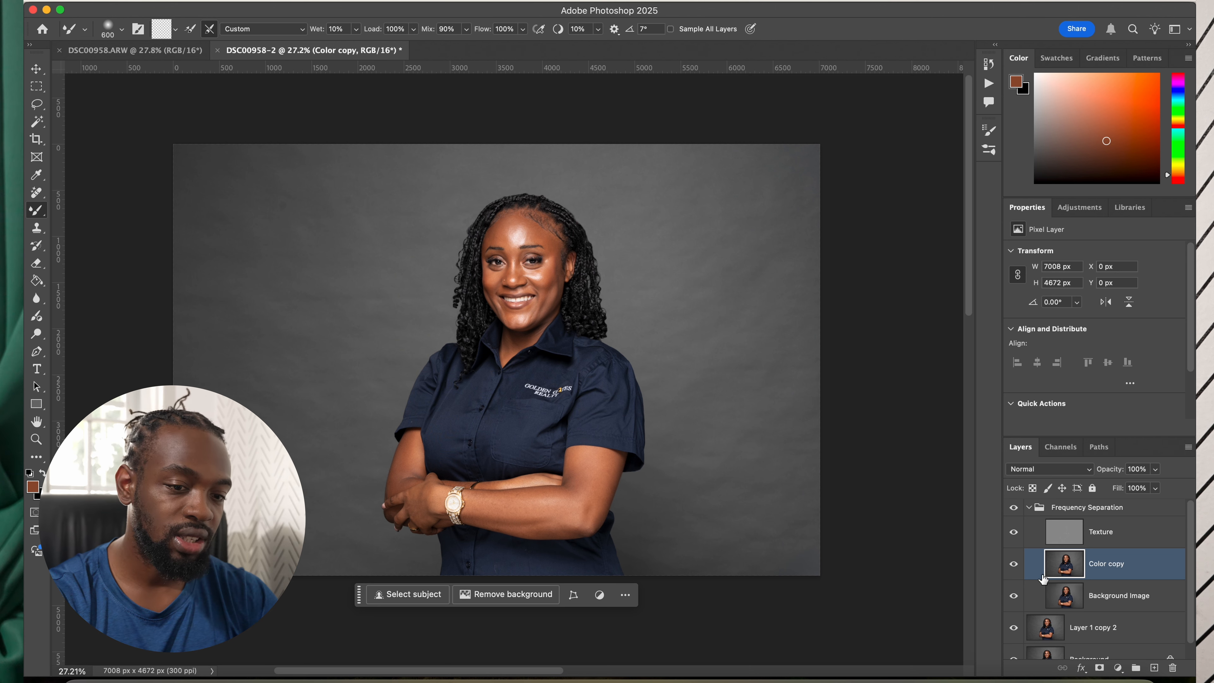
pyautogui.click(1014, 565)
pyautogui.click(1068, 593)
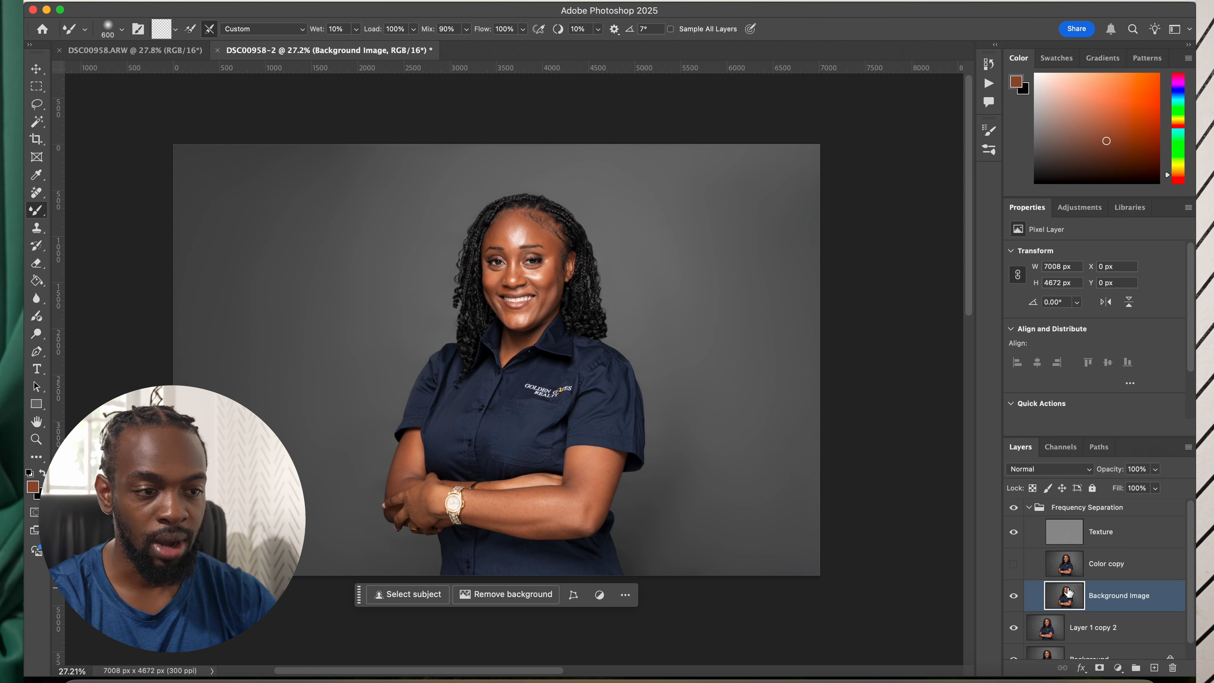
# Step: Show the Color copy layer with a layer mask limiting it to the subject, and select its image rather than the mask
pyautogui.click(1014, 564)
pyautogui.click(1076, 573)
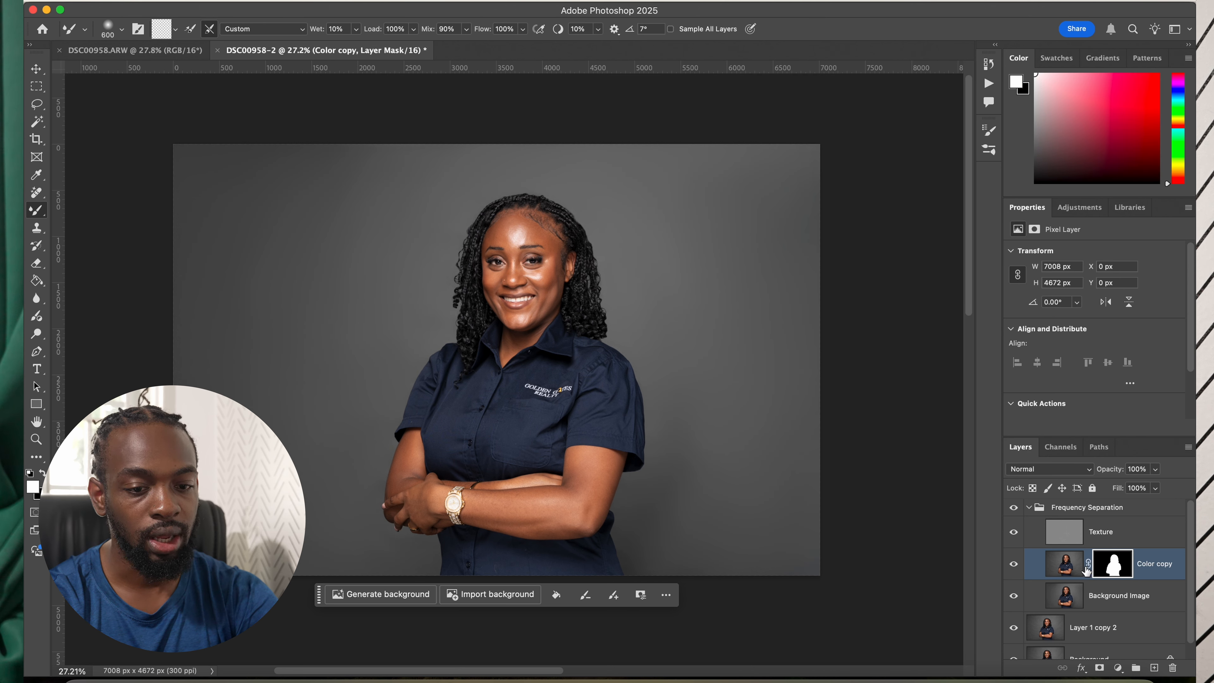
pyautogui.click(1064, 595)
pyautogui.click(1064, 569)
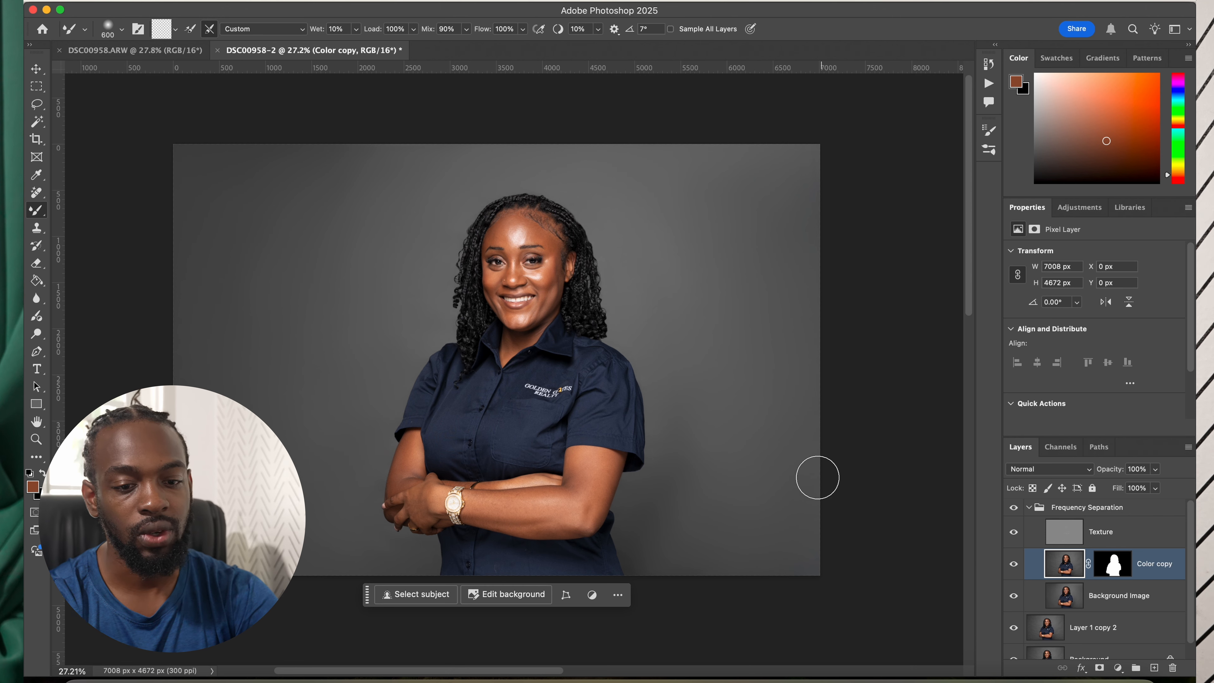
# Step: Review which layer holds the backdrop and which holds the masked subject, and examine the face up close
pyautogui.press('super+plus')
pyautogui.press('super+plus')
pyautogui.click(1117, 601)
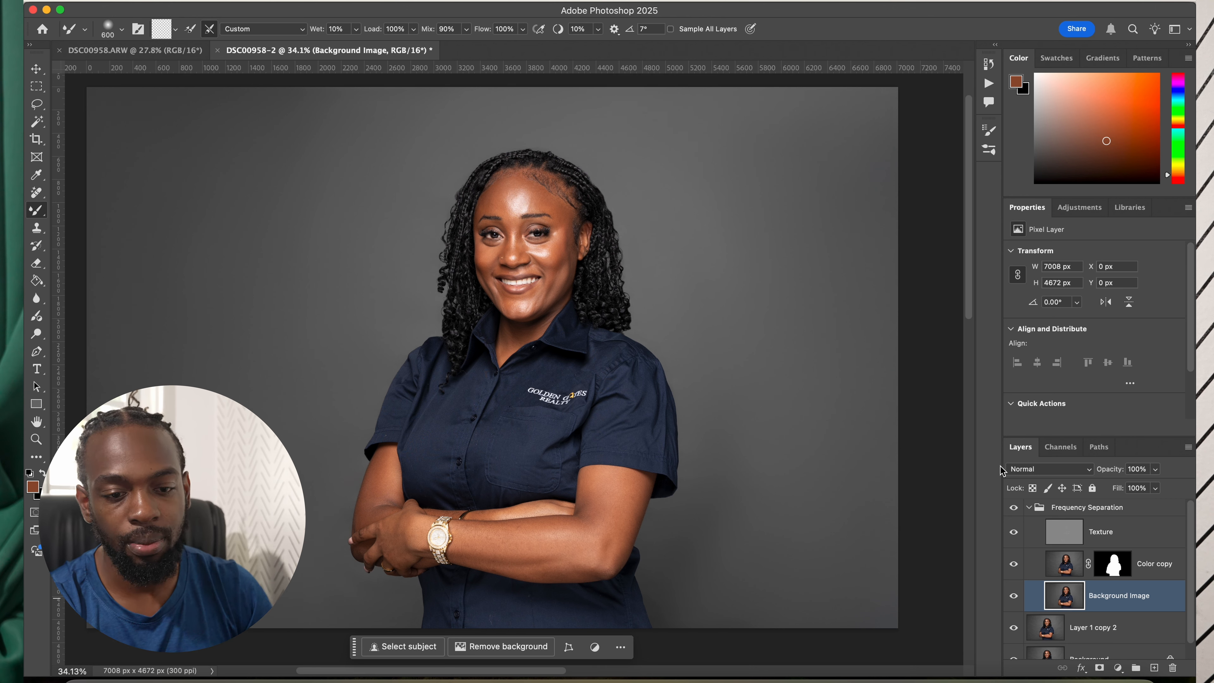
pyautogui.scroll(2, 507, 343)
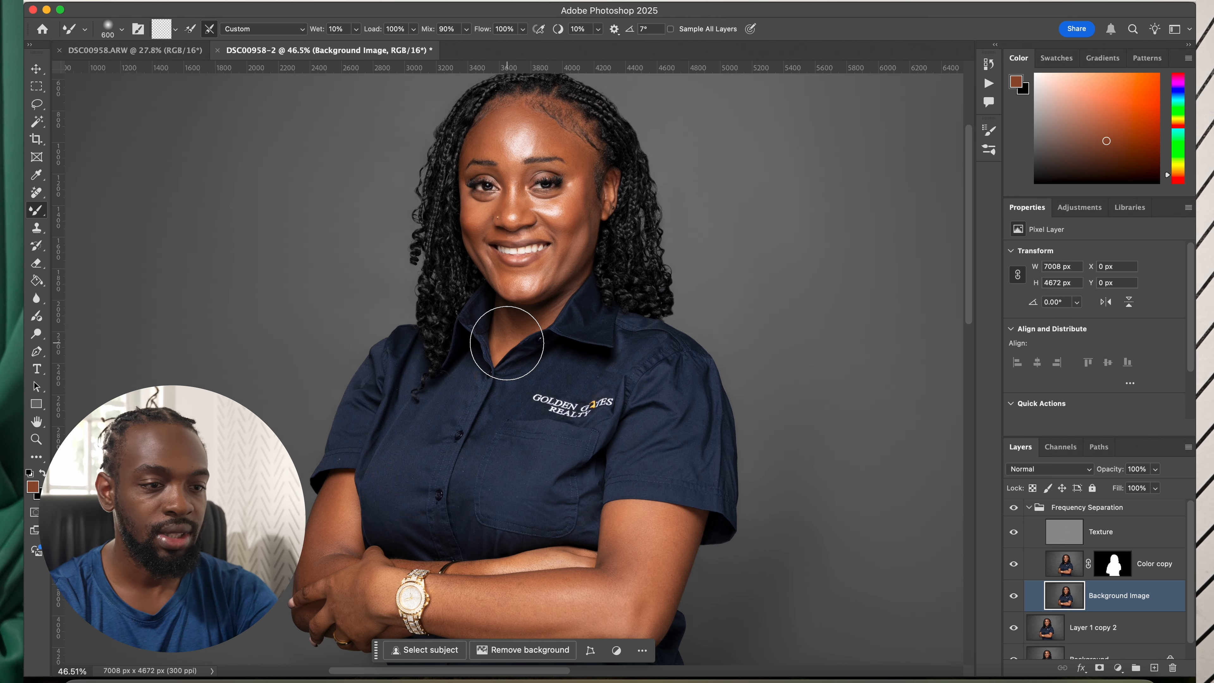
pyautogui.scroll(-1, 573, 357)
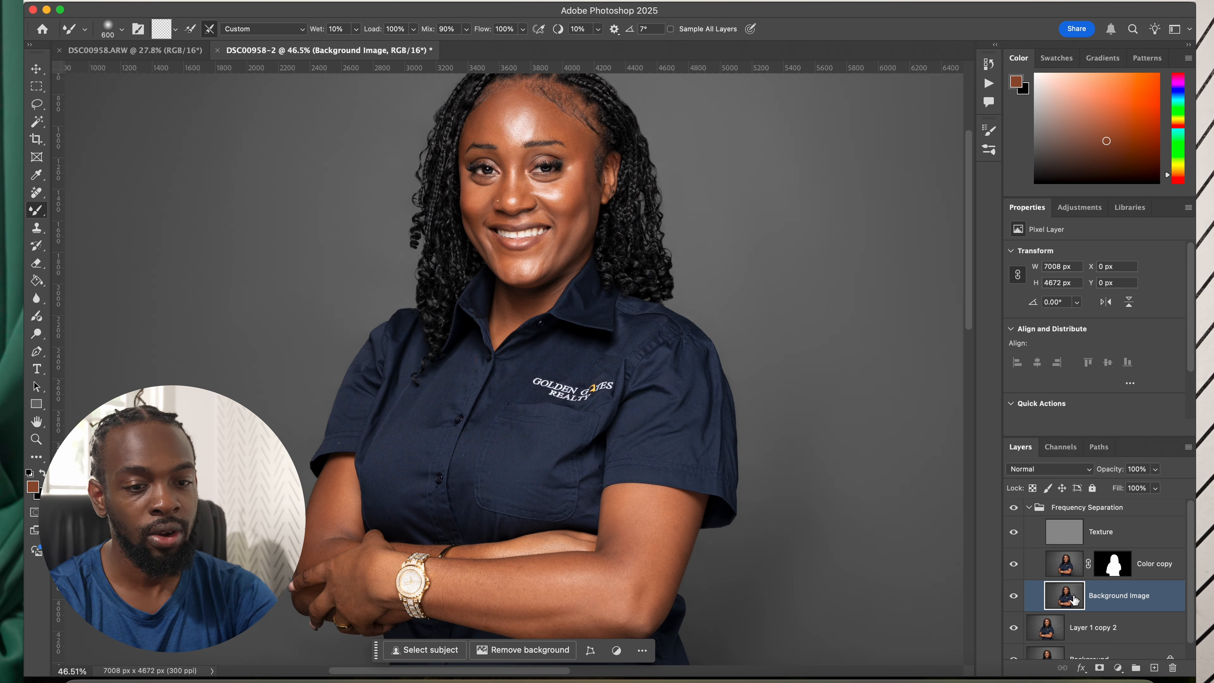
pyautogui.click(1075, 569)
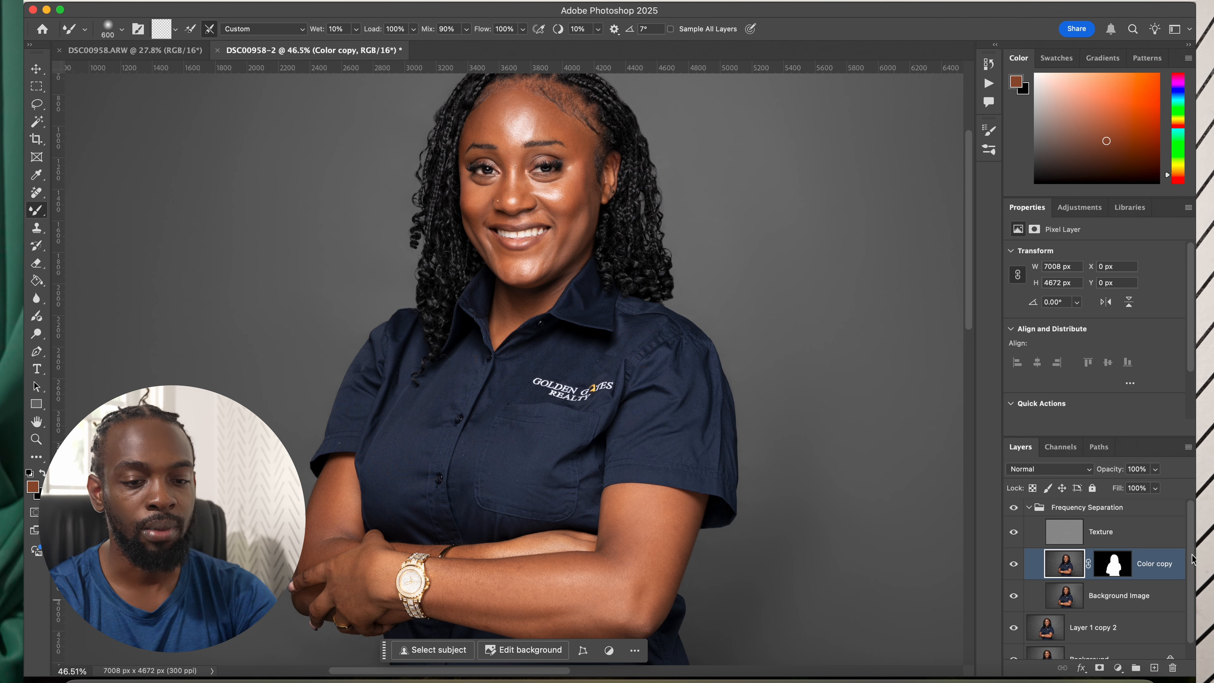
pyautogui.click(1076, 598)
pyautogui.scroll(5, 513, 317)
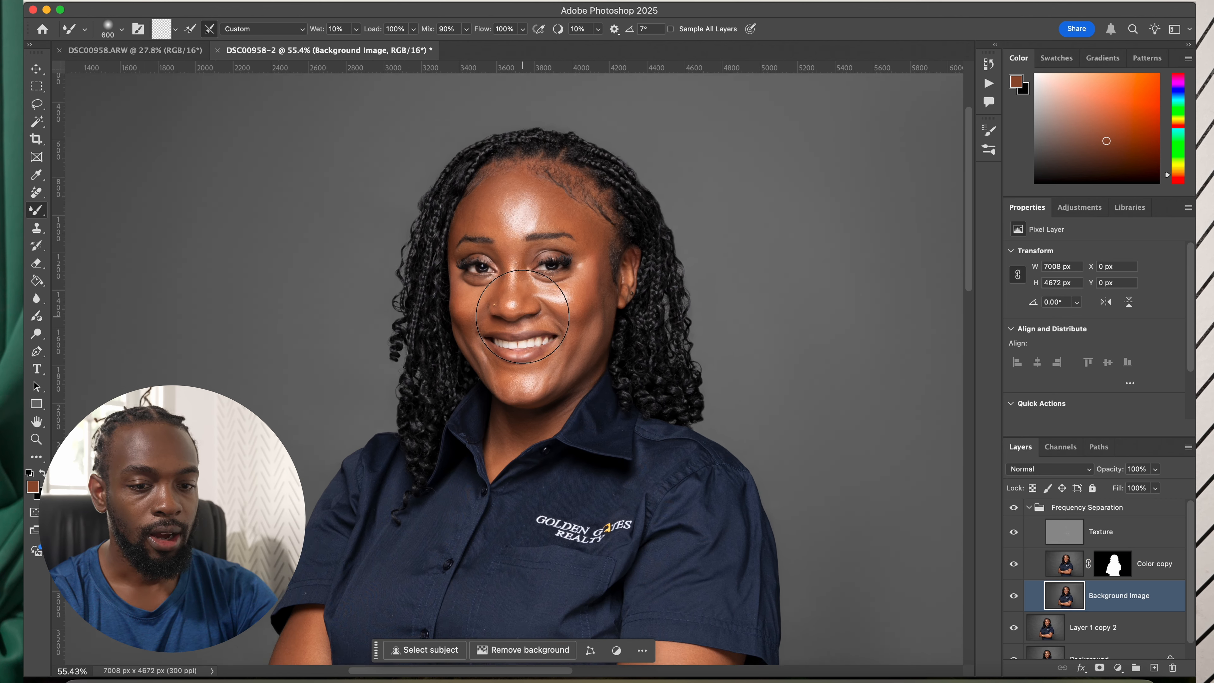
pyautogui.scroll(6, 512, 317)
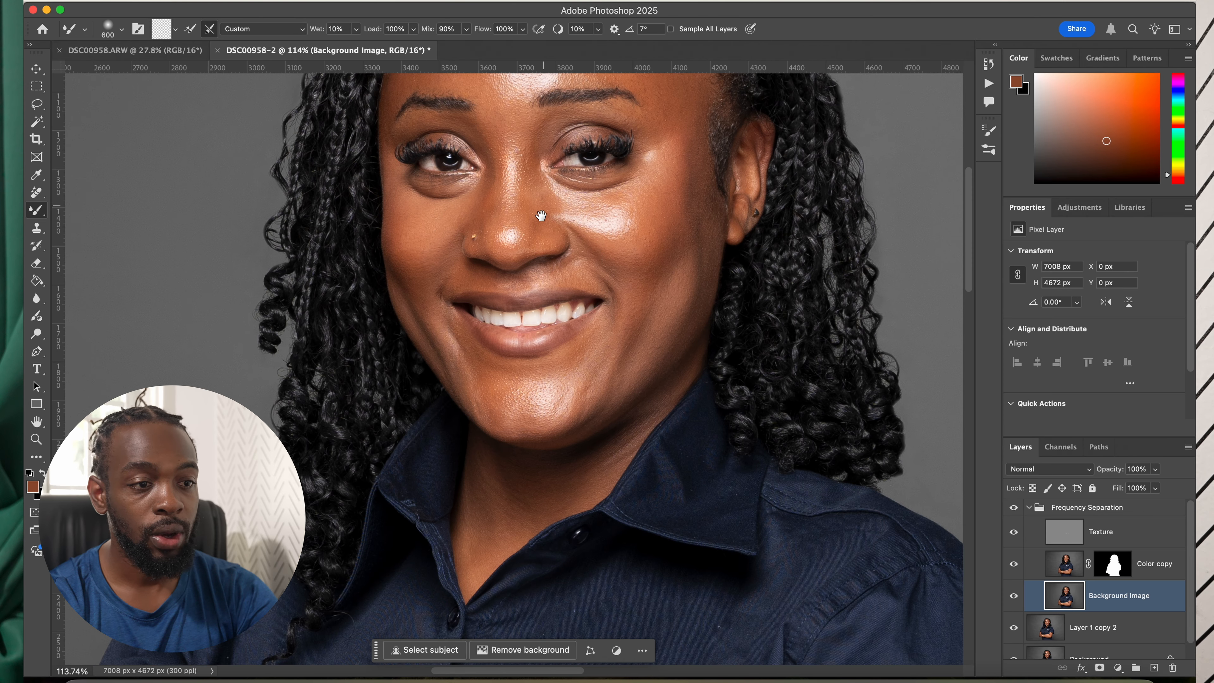
# Step: Reduce the Mixer Brush to 300 px and target the image of the Color copy layer
pyautogui.press('[')
pyautogui.press('[')
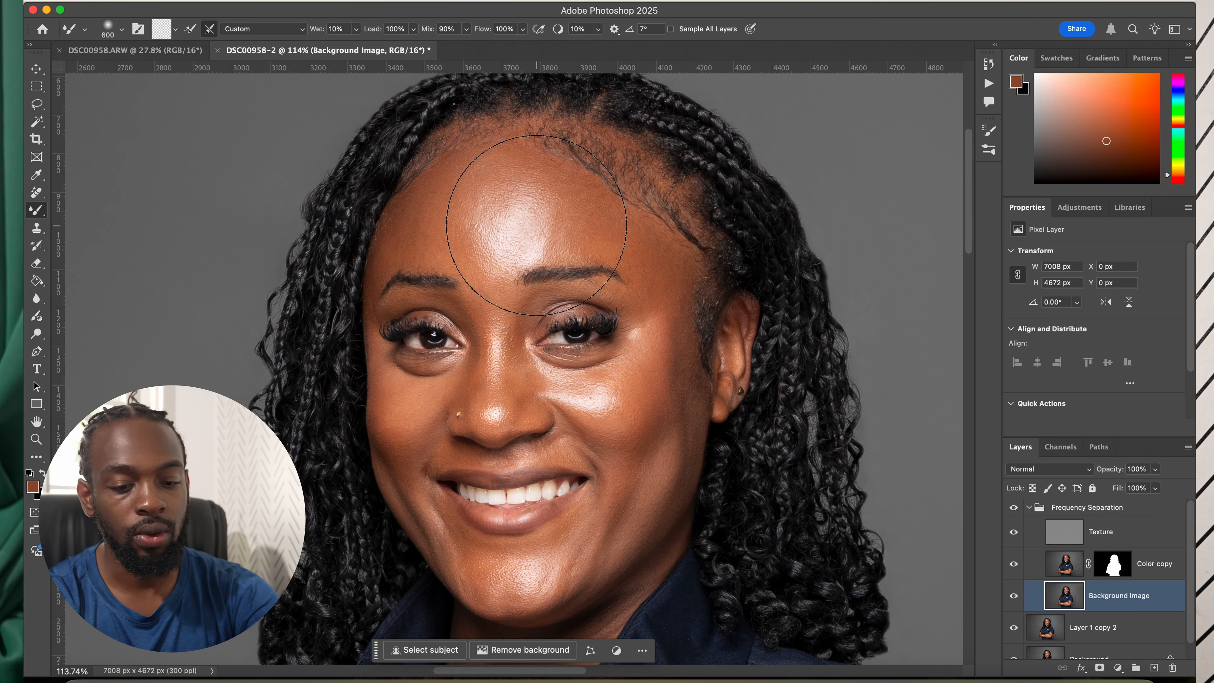
pyautogui.press('[')
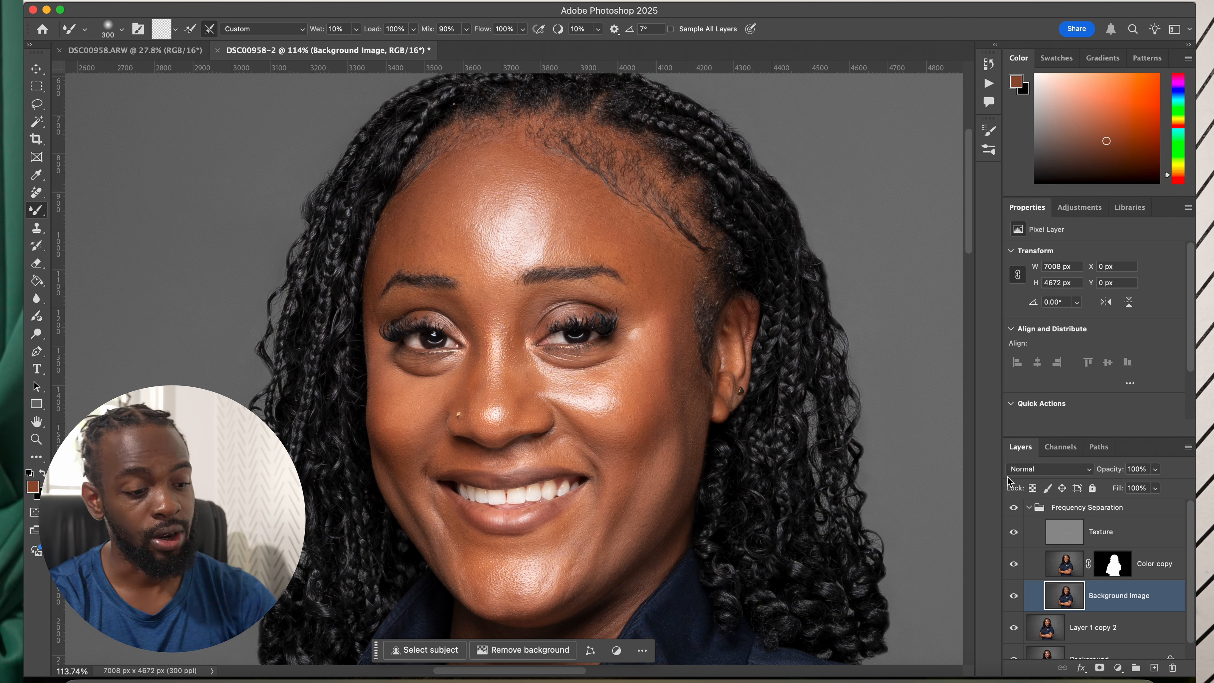
pyautogui.moveTo(1068, 566); pyautogui.dragTo(1069, 566)
pyautogui.click(1065, 565)
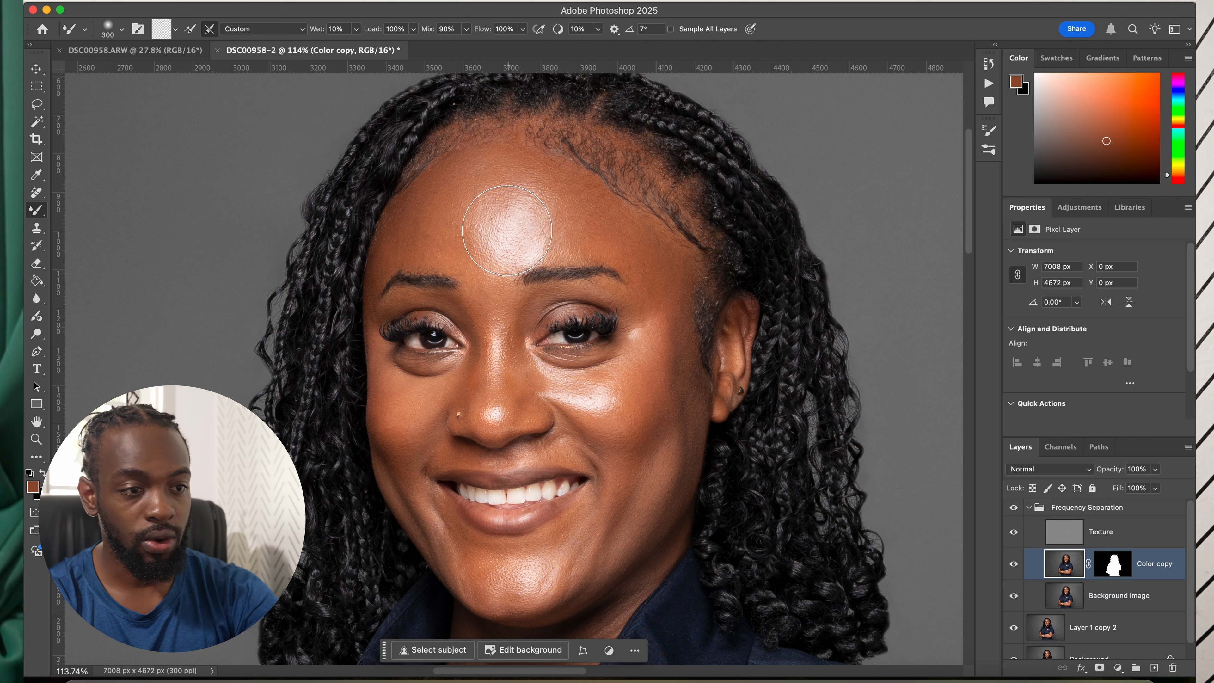
# Step: Try blending the forehead and eye area on Color copy with the 300 px Mixer Brush, and undo it
pyautogui.moveTo(532, 189)
pyautogui.mouseDown()
pyautogui.moveTo(473, 257)
pyautogui.moveTo(623, 329)
pyautogui.moveTo(478, 258)
pyautogui.moveTo(413, 329)
pyautogui.moveTo(466, 353)
pyautogui.moveTo(656, 326)
pyautogui.mouseUp()
pyautogui.scroll(-5, 649, 337)
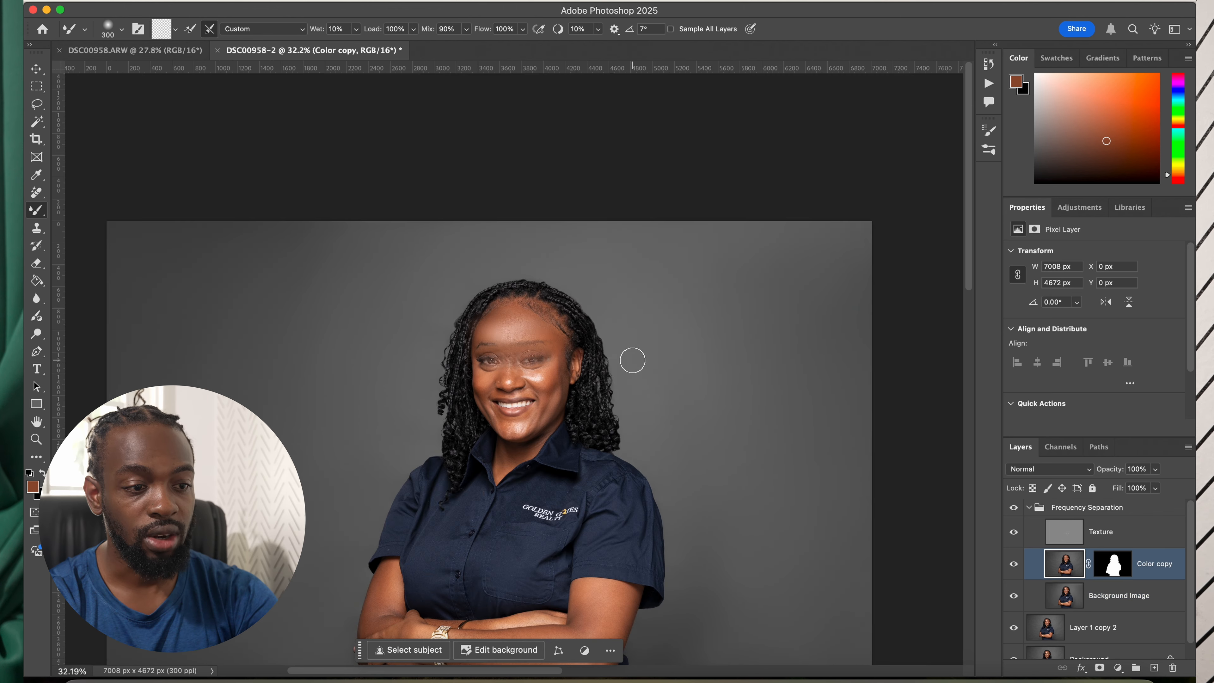
pyautogui.scroll(4, 523, 378)
pyautogui.press('super+z')
pyautogui.press('super+z')
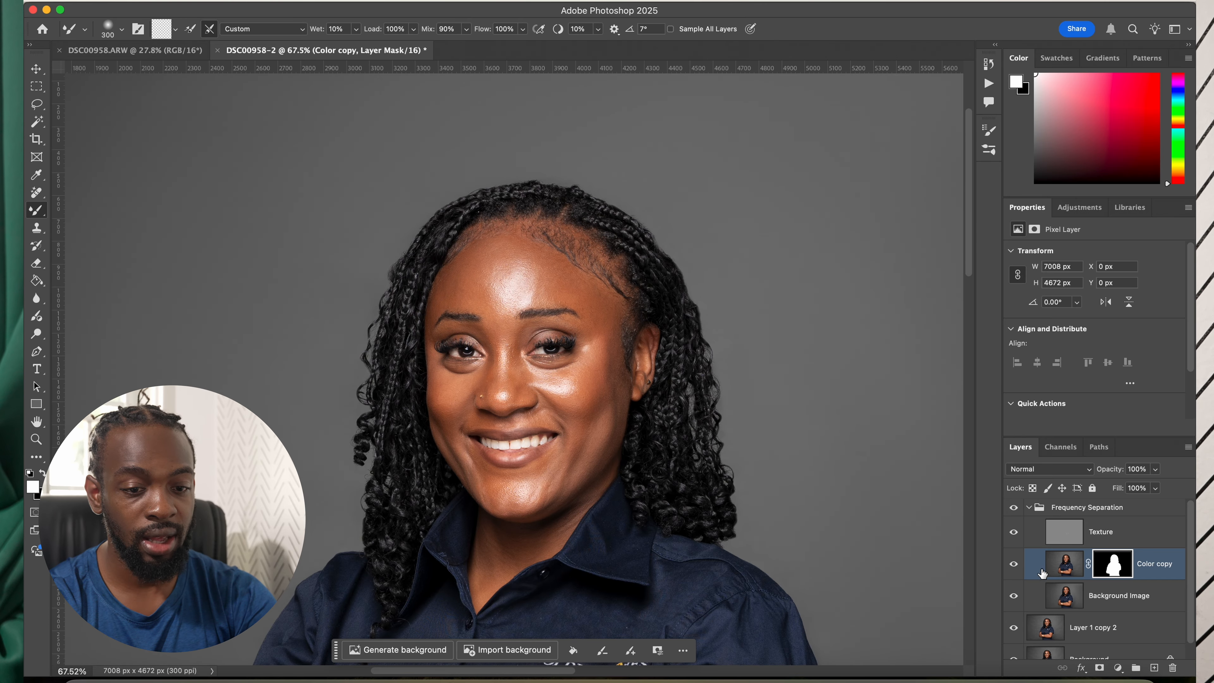
# Step: Try smoothing only the forehead highlight above the eyebrows on the Color copy image, and undo the stroke
pyautogui.click(1054, 565)
pyautogui.moveTo(474, 277)
pyautogui.mouseDown()
pyautogui.moveTo(462, 280)
pyautogui.moveTo(560, 255)
pyautogui.mouseUp()
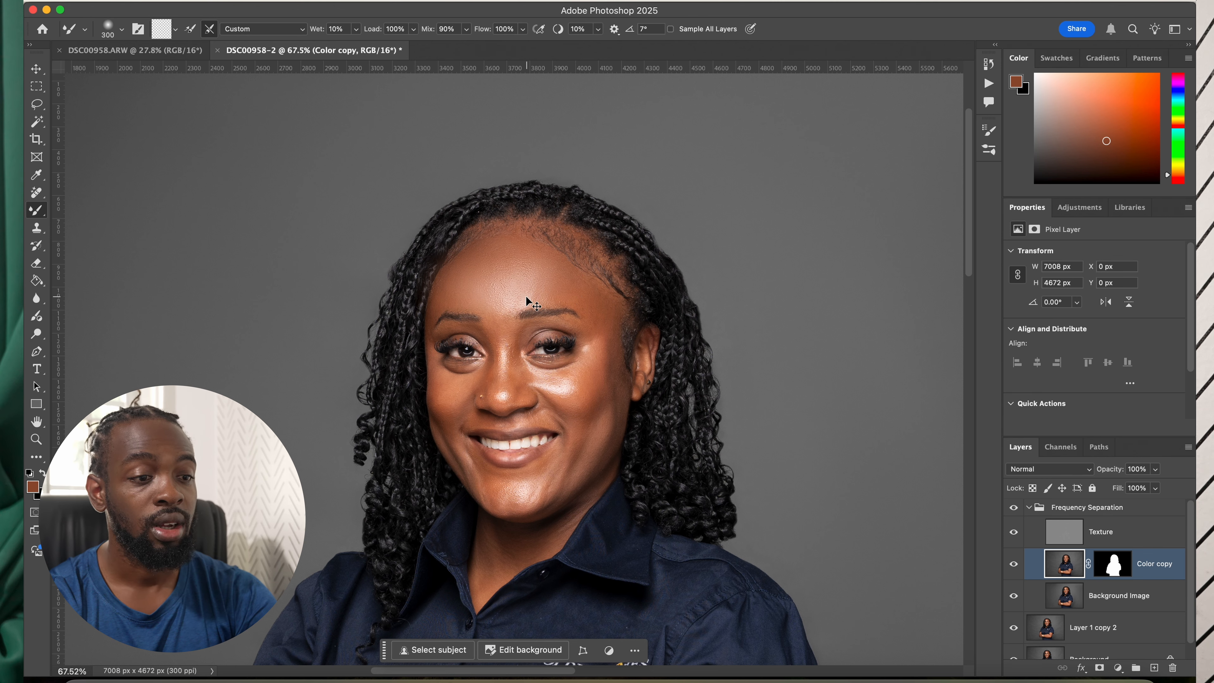
pyautogui.press('super+backslash')
pyautogui.press('d')
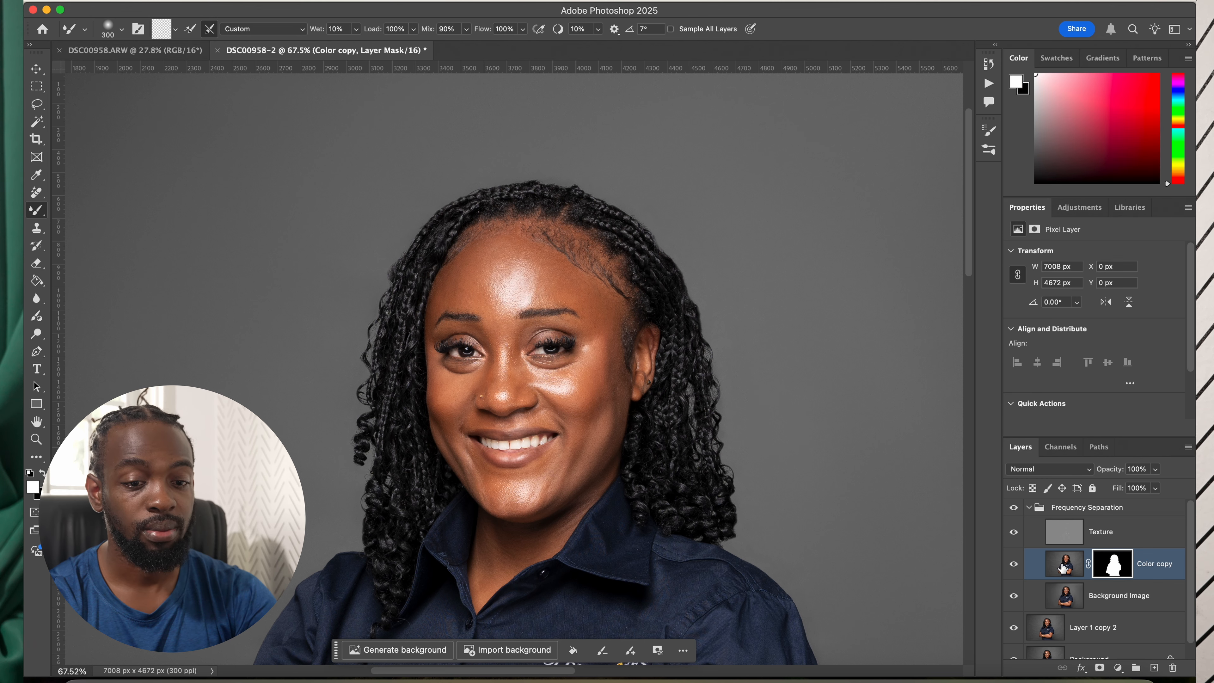
# Step: Reselect the Color copy layer's image and set the Mixer Brush to Wet 1% and Load 30%
pyautogui.click(1061, 568)
pyautogui.scroll(1, 355, 130)
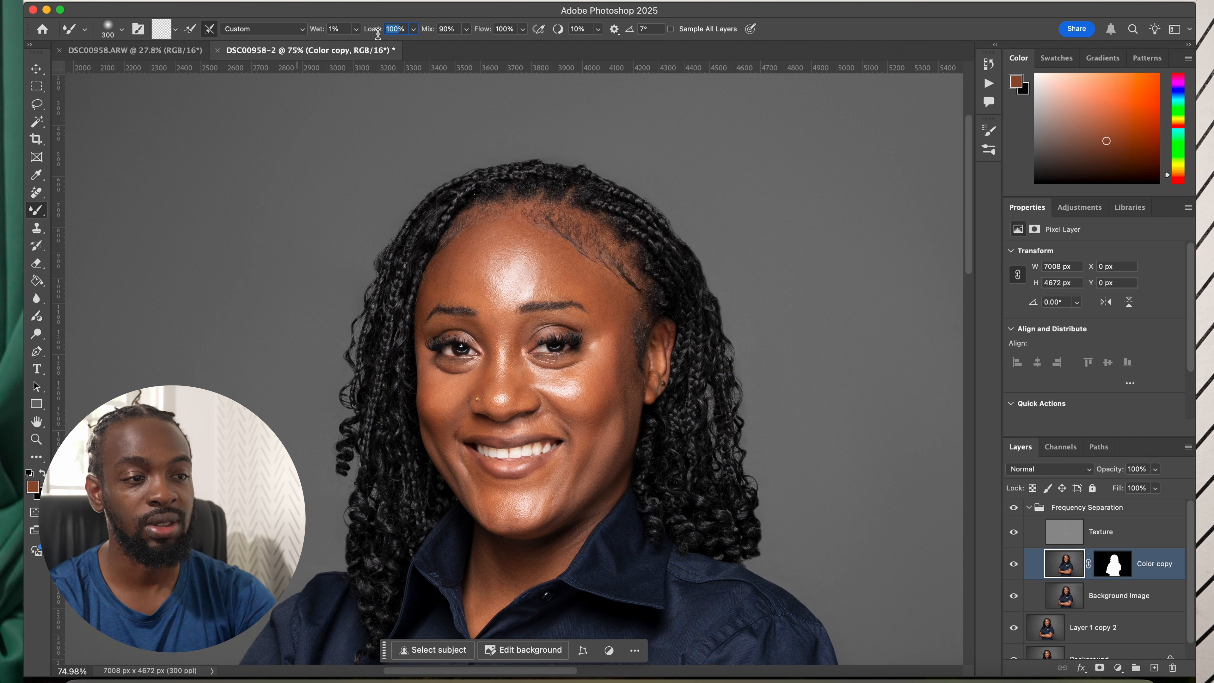
pyautogui.write('40')
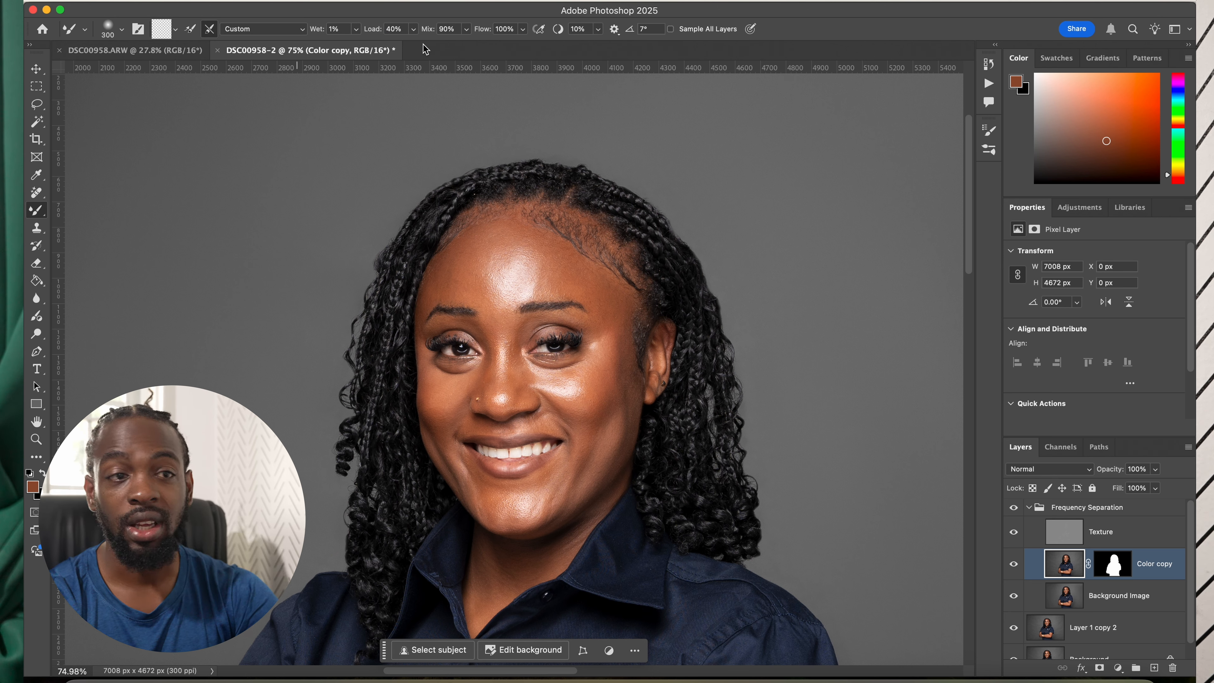
pyautogui.moveTo(371, 34); pyautogui.dragTo(365, 34)
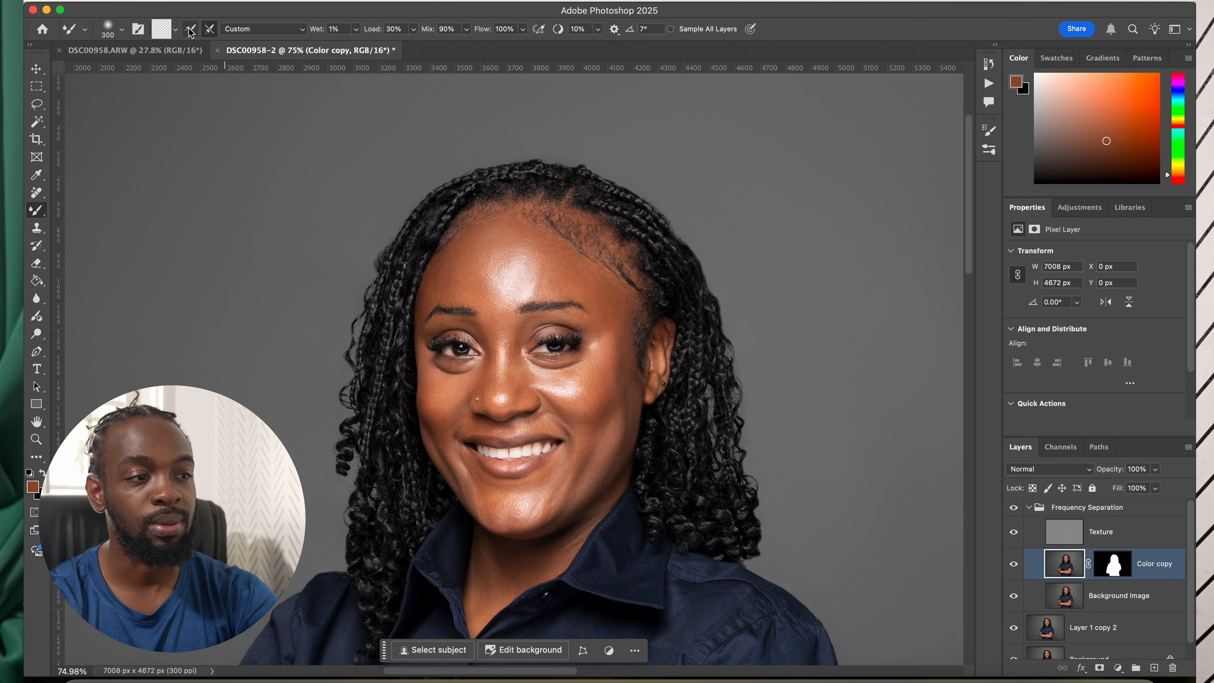
pyautogui.click(176, 30)
pyautogui.click(179, 58)
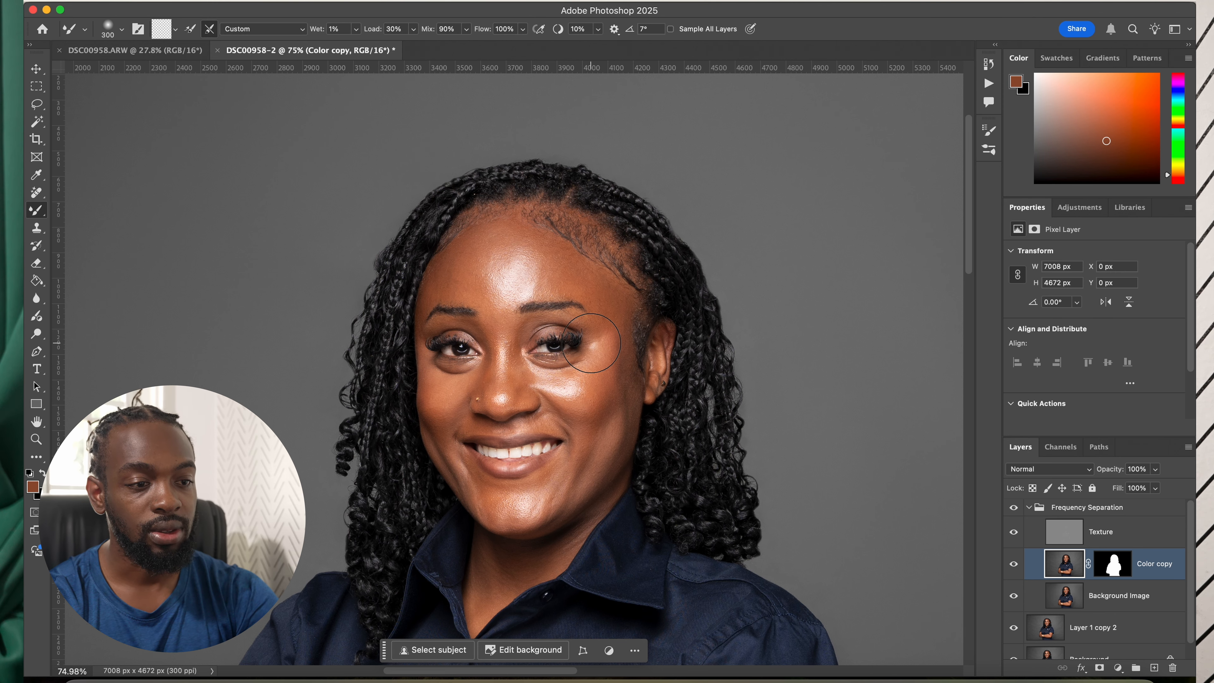
# Step: Reduce the Mixer Brush to 125 px to suit the skin areas of the face
pyautogui.scroll(3, 432, 455)
pyautogui.press('[')
pyautogui.press('[')
pyautogui.press('[')
pyautogui.press('[')
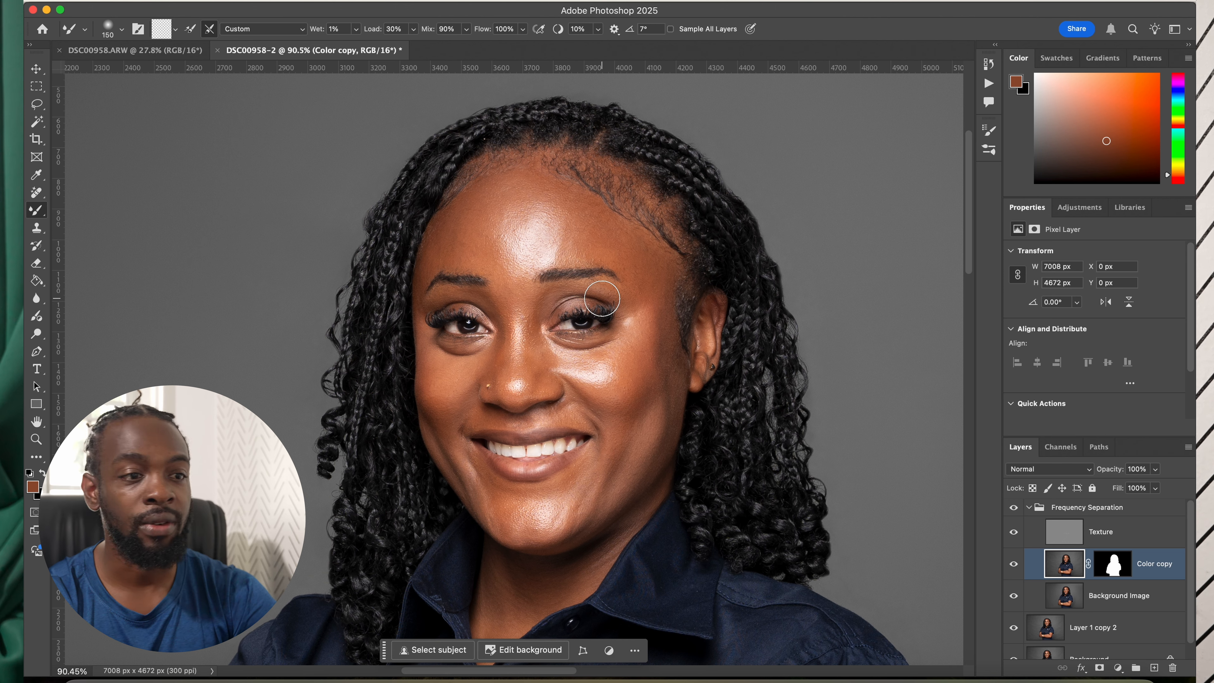
pyautogui.press('[')
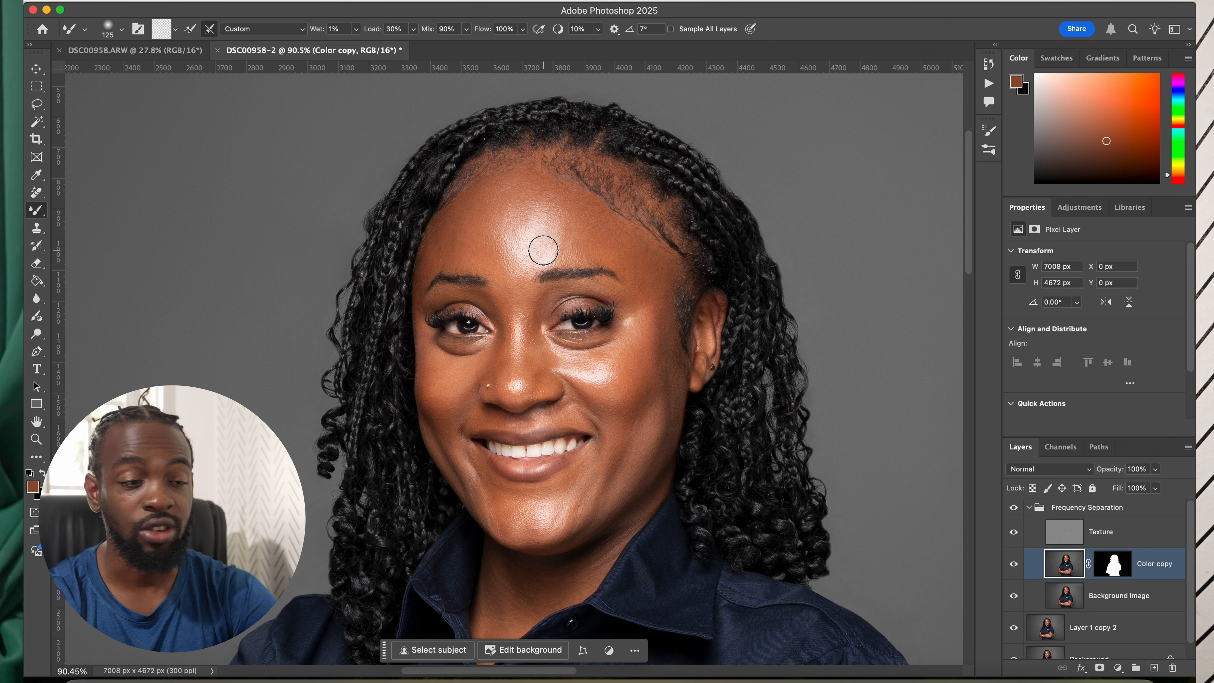
# Step: Reduce the Mixer Brush to 90 px and blend the forehead skin on the Color copy image
pyautogui.press('[')
pyautogui.press('[')
pyautogui.scroll(4, 640, 268)
pyautogui.moveTo(640, 228); pyautogui.dragTo(561, 271)
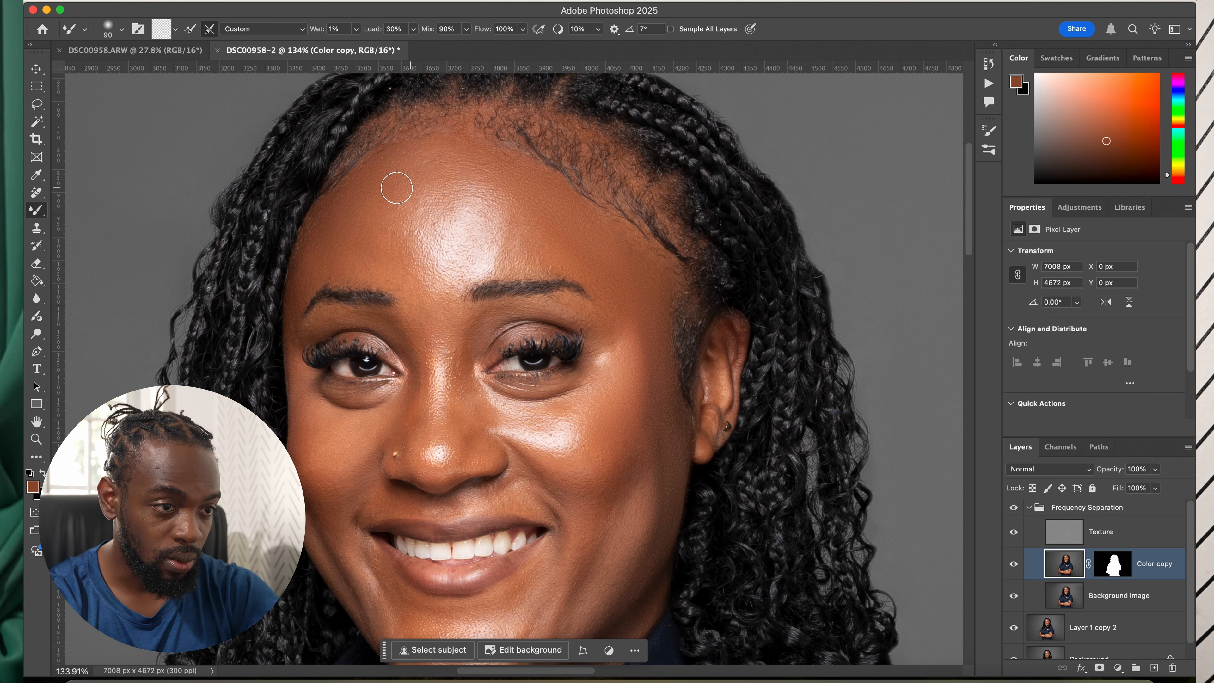
# Step: Toggle the Frequency Separation group's visibility to compare the portrait before and after the retouching
pyautogui.scroll(-5, 555, 208)
pyautogui.scroll(-1, 545, 257)
pyautogui.click(1013, 508)
pyautogui.click(1014, 507)
pyautogui.click(1013, 507)
pyautogui.click(1014, 508)
pyautogui.click(1013, 508)
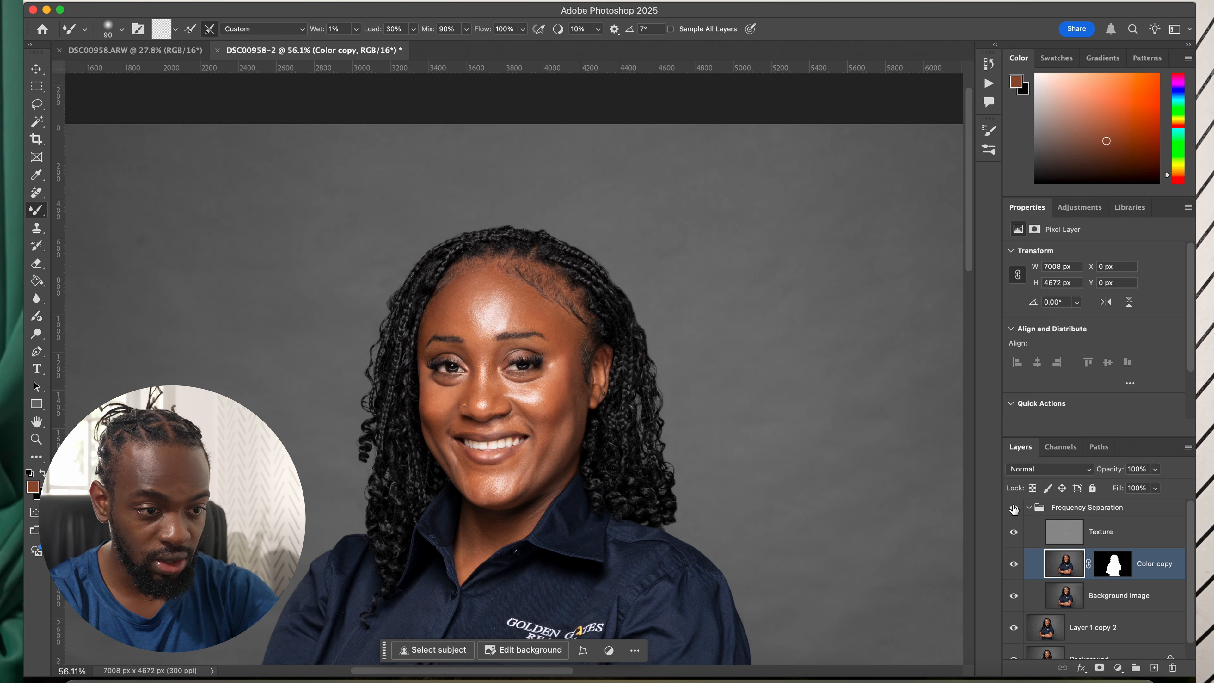
pyautogui.click(1014, 508)
# Step: Blend the skin tones of the cheeks and lower face on Color copy with the 90 px Mixer Brush
pyautogui.scroll(3, 541, 325)
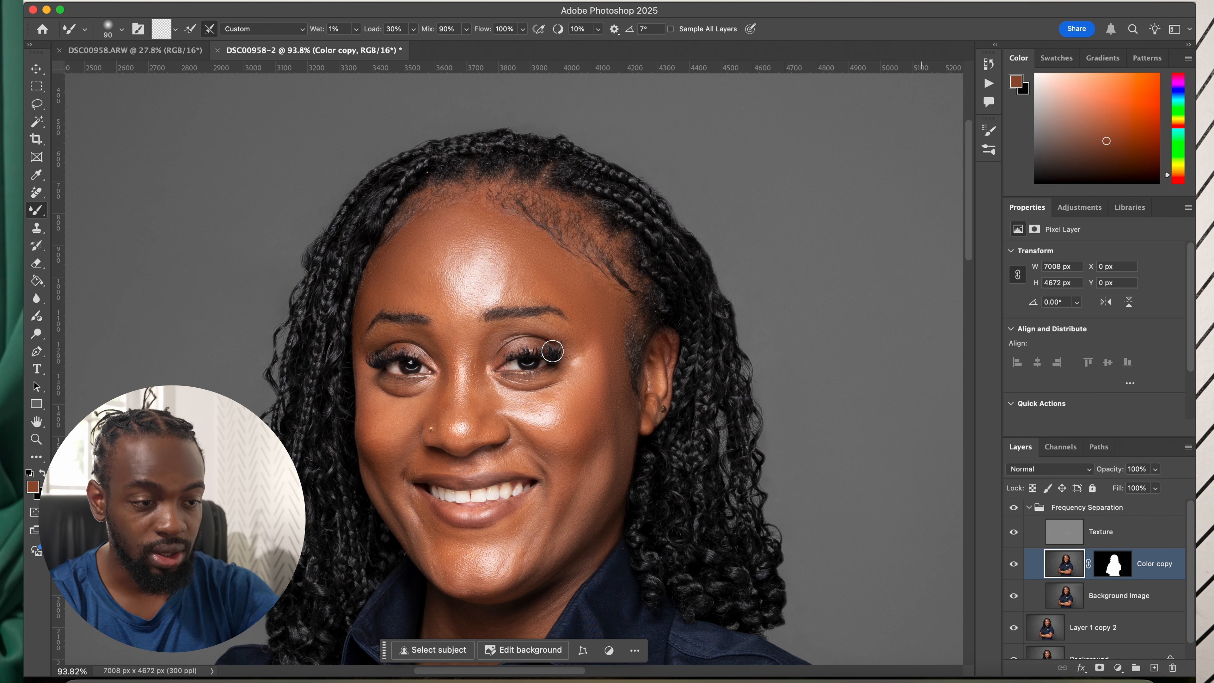
pyautogui.scroll(2, 542, 353)
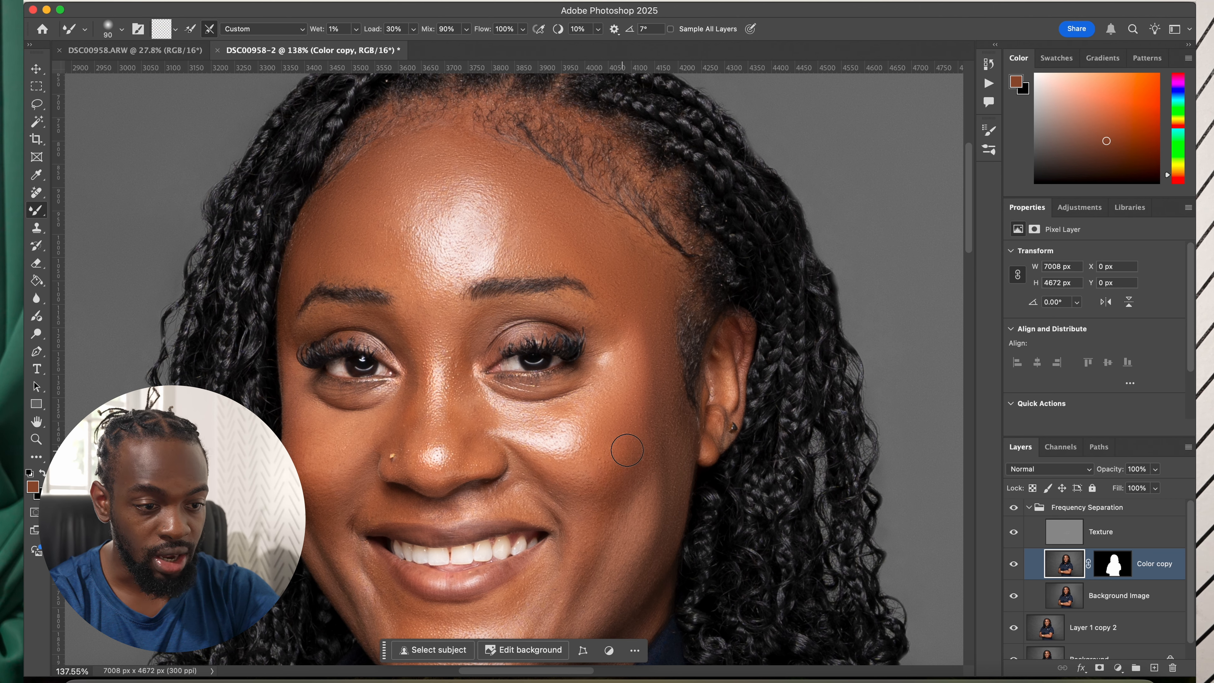
pyautogui.moveTo(619, 497); pyautogui.dragTo(609, 390)
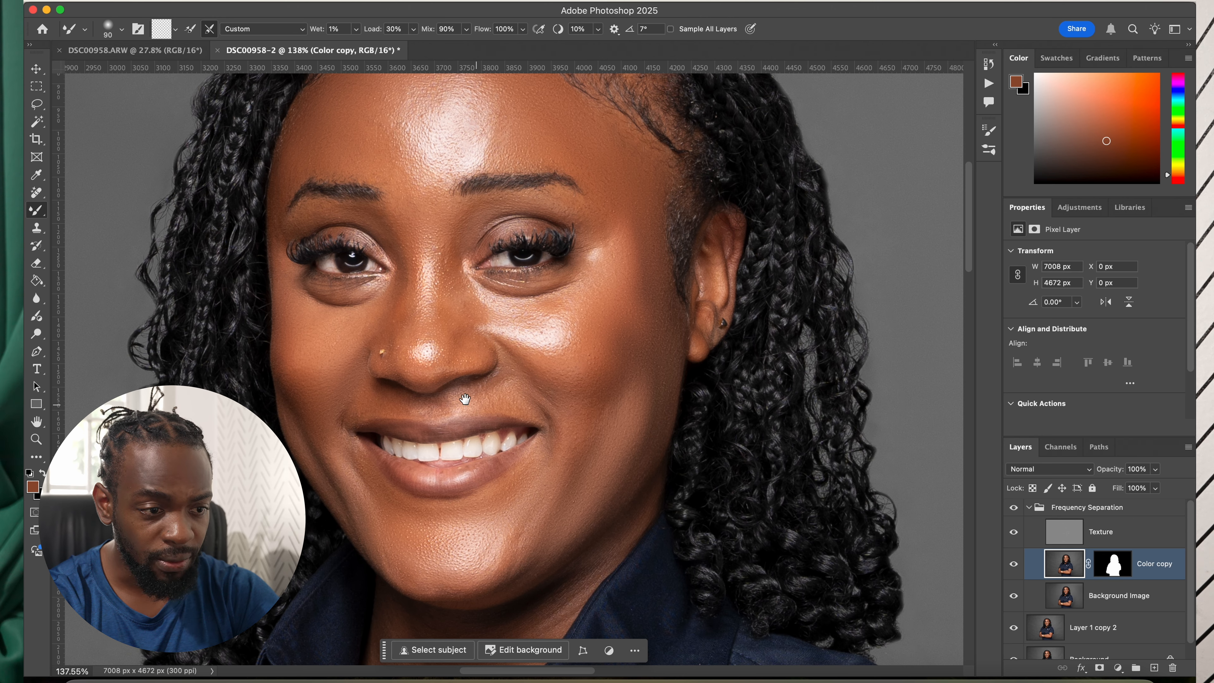
pyautogui.scroll(-2, 521, 390)
pyautogui.hscroll(-3, 521, 390)
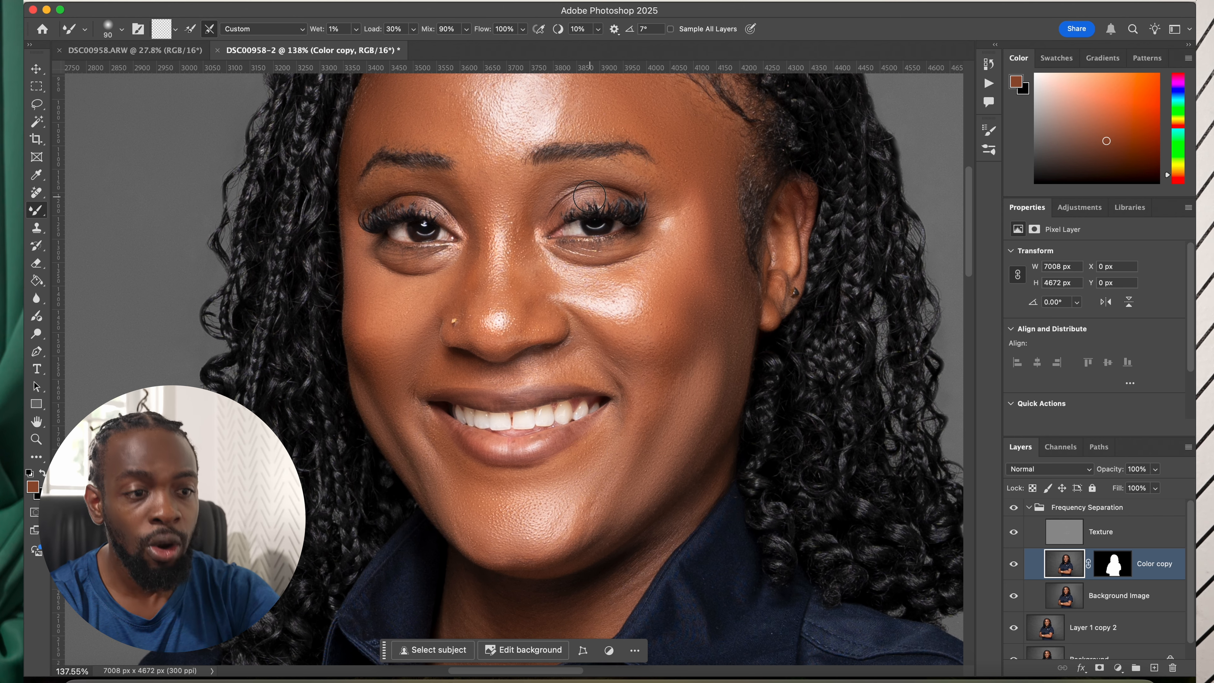
# Step: Reduce the Mixer Brush to 60 px and blend the skin around both eyes
pyautogui.scroll(3, 589, 196)
pyautogui.press('[')
pyautogui.press('[')
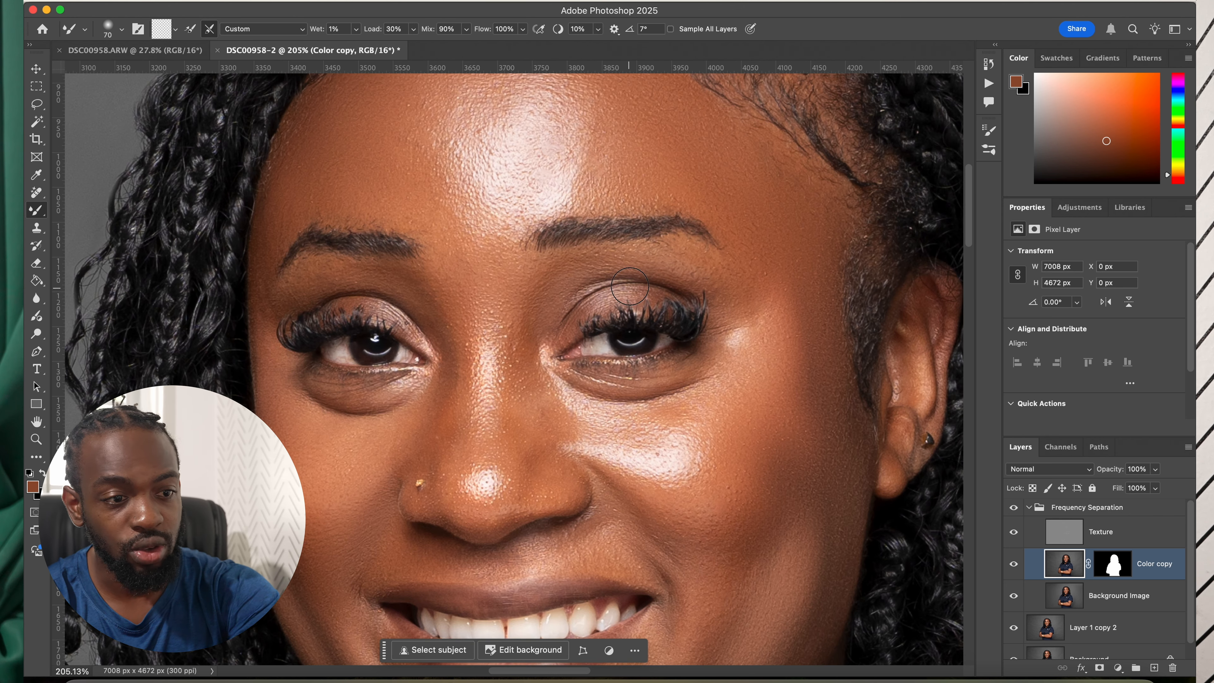
pyautogui.press('[')
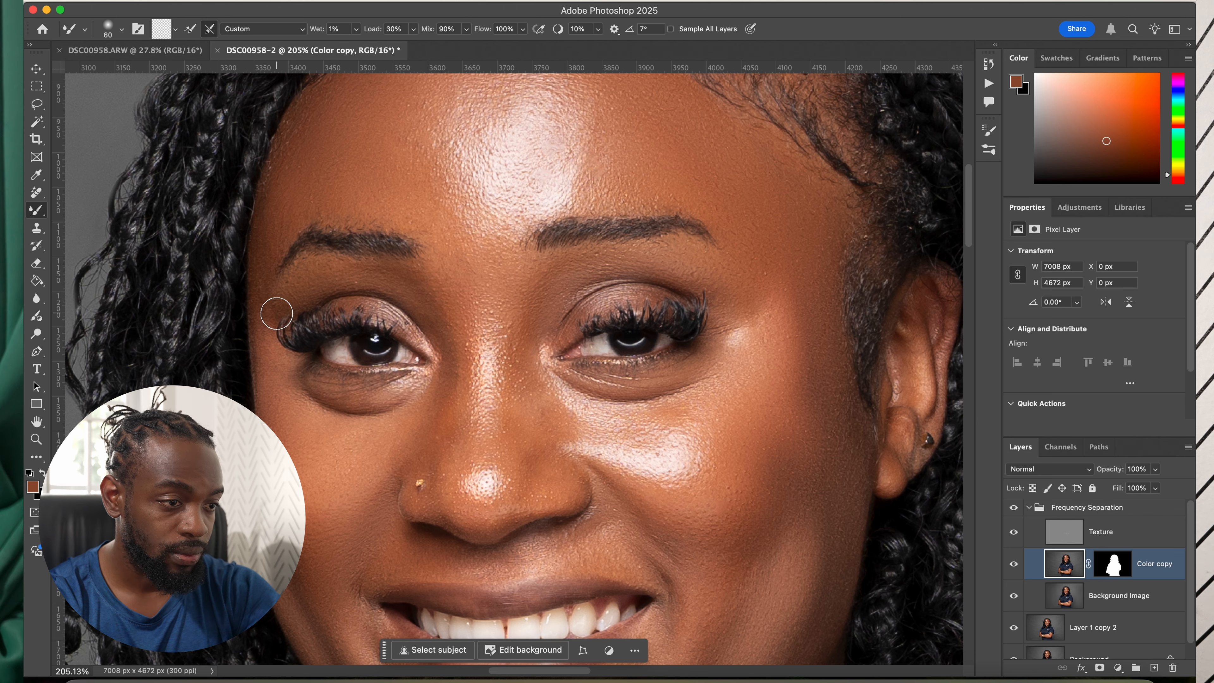
# Step: Collapse the Frequency Separation group and toggle its visibility to compare the face and backdrop with the unretouched version
pyautogui.press('super+0')
pyautogui.scroll(3, 478, 335)
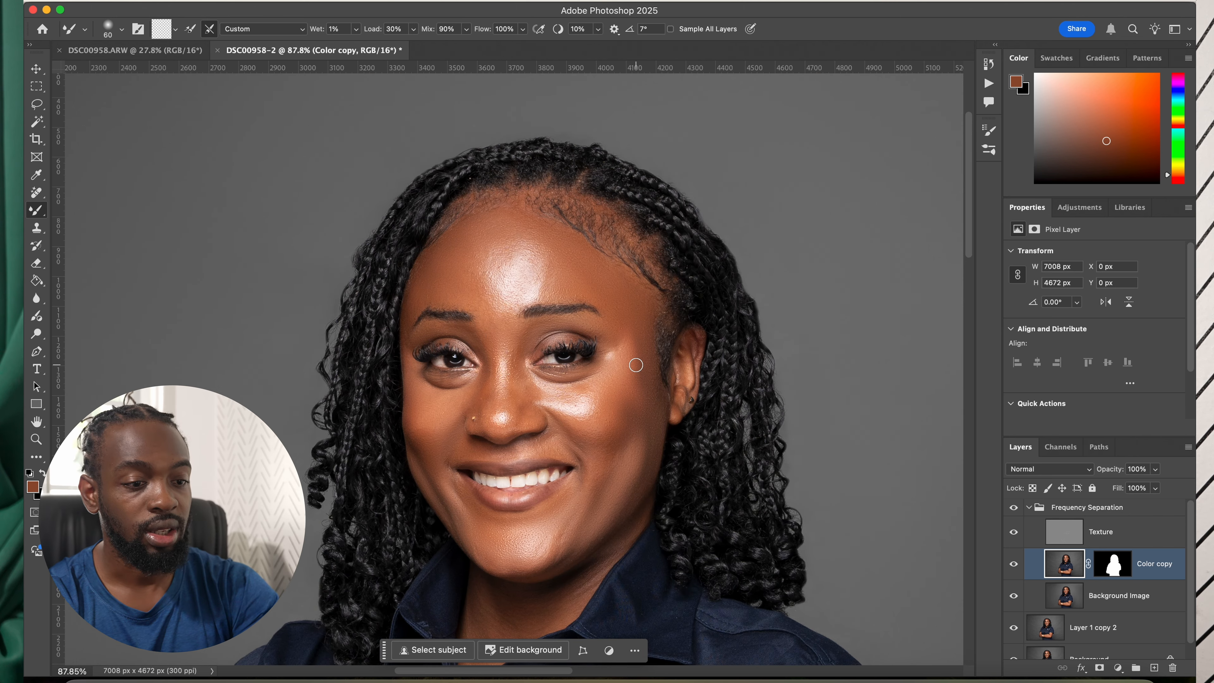
pyautogui.scroll(-1, 583, 345)
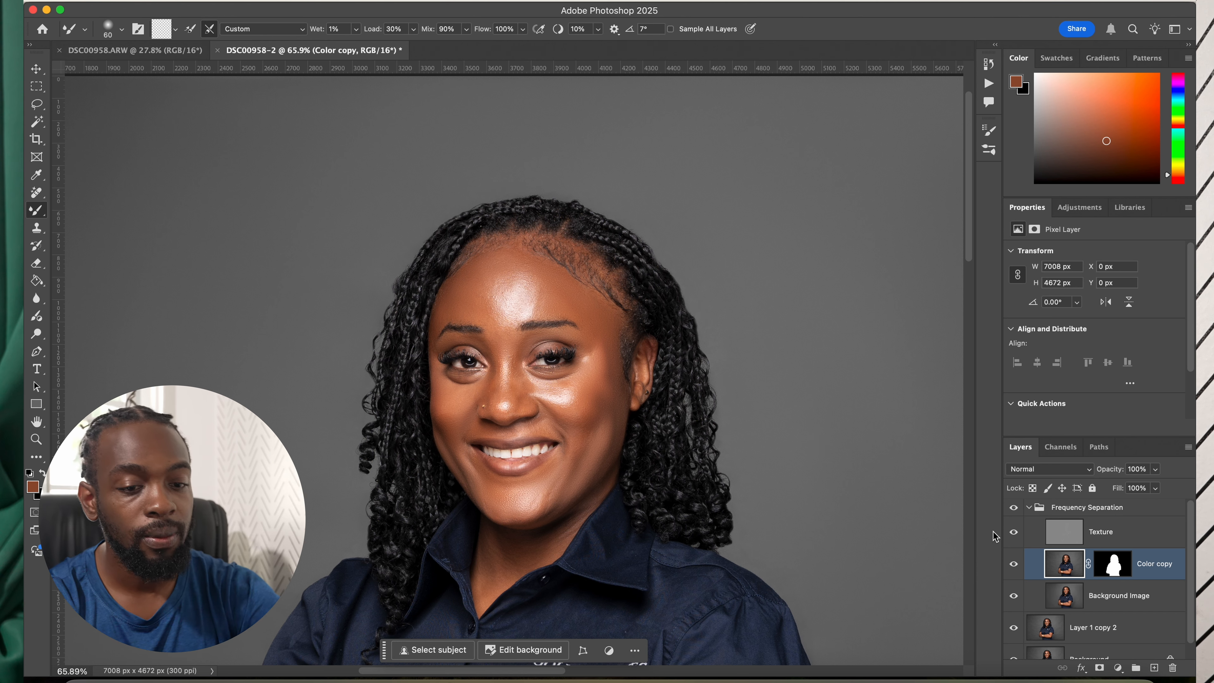
pyautogui.click(1031, 509)
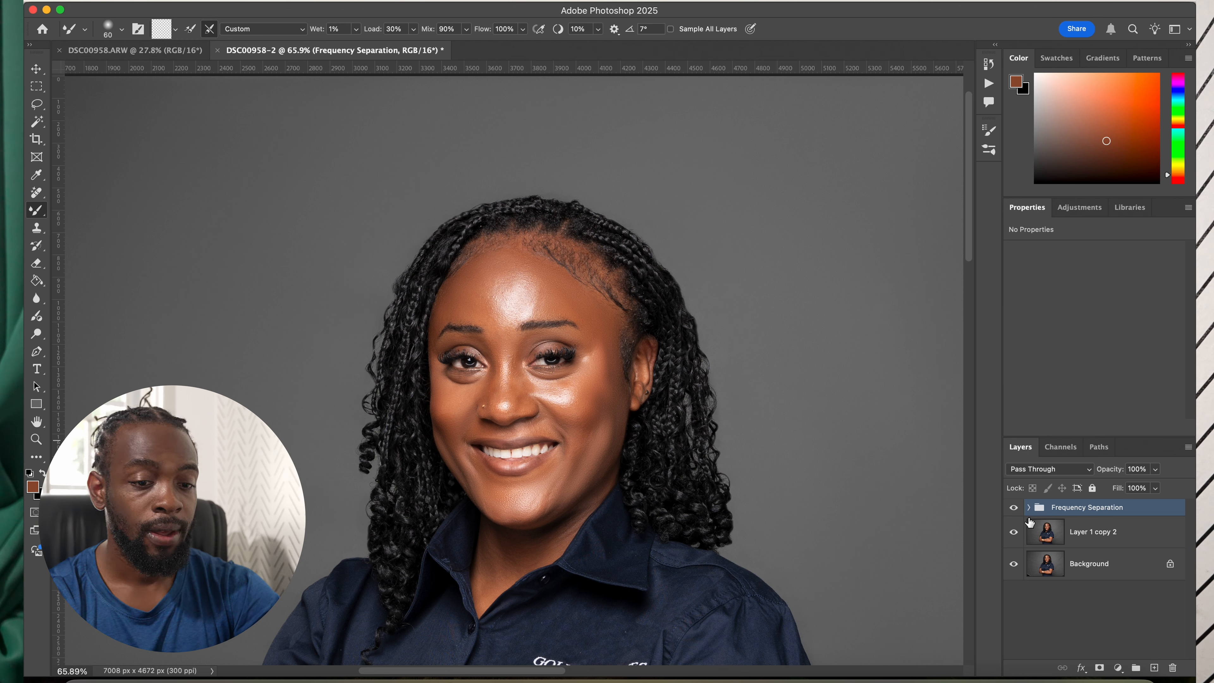
pyautogui.click(1015, 510)
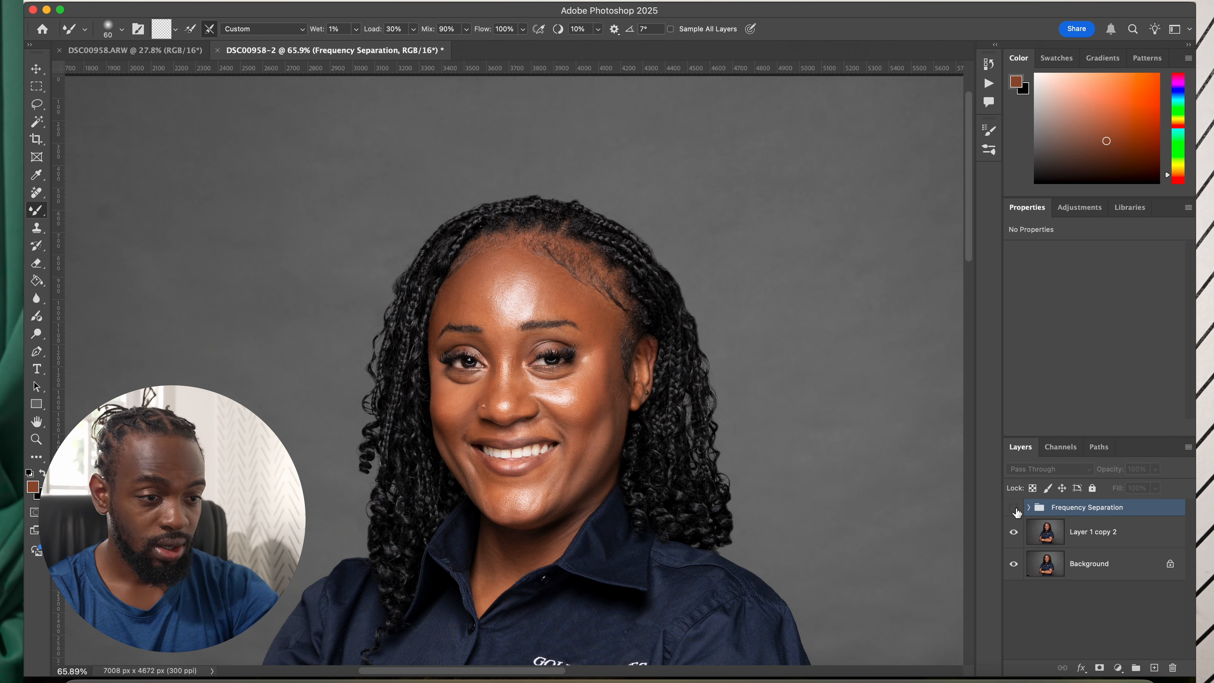
pyautogui.click(1015, 509)
pyautogui.click(1015, 510)
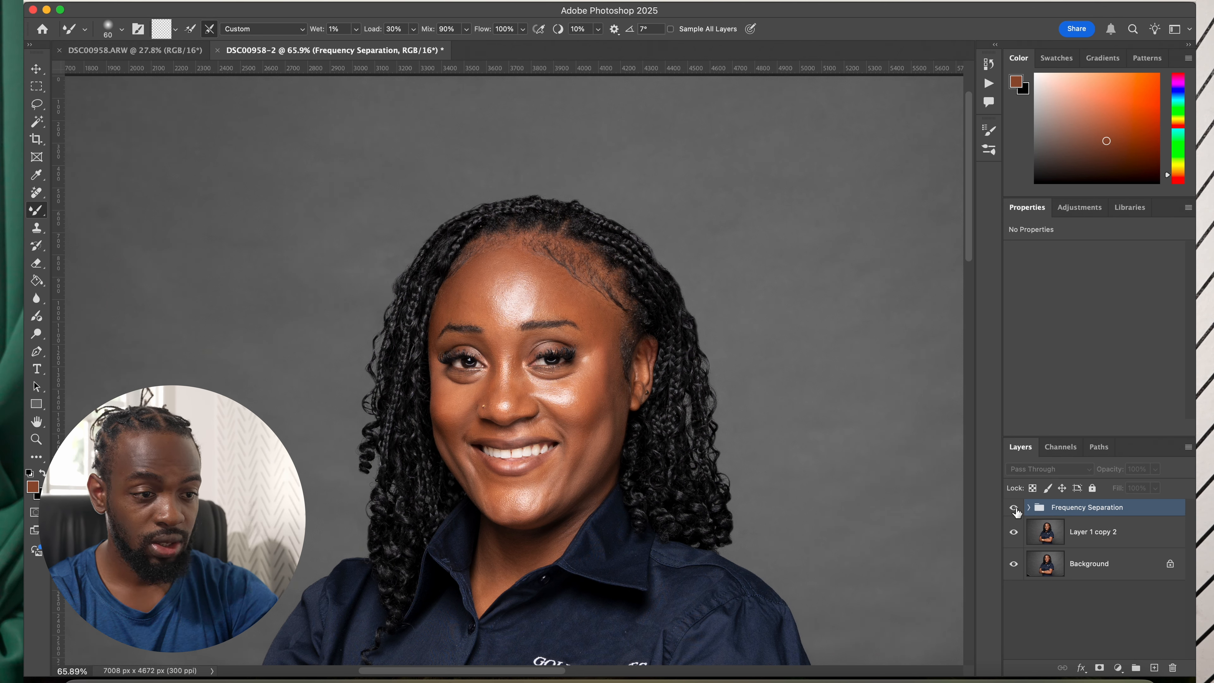
pyautogui.click(1015, 510)
pyautogui.click(1015, 510)
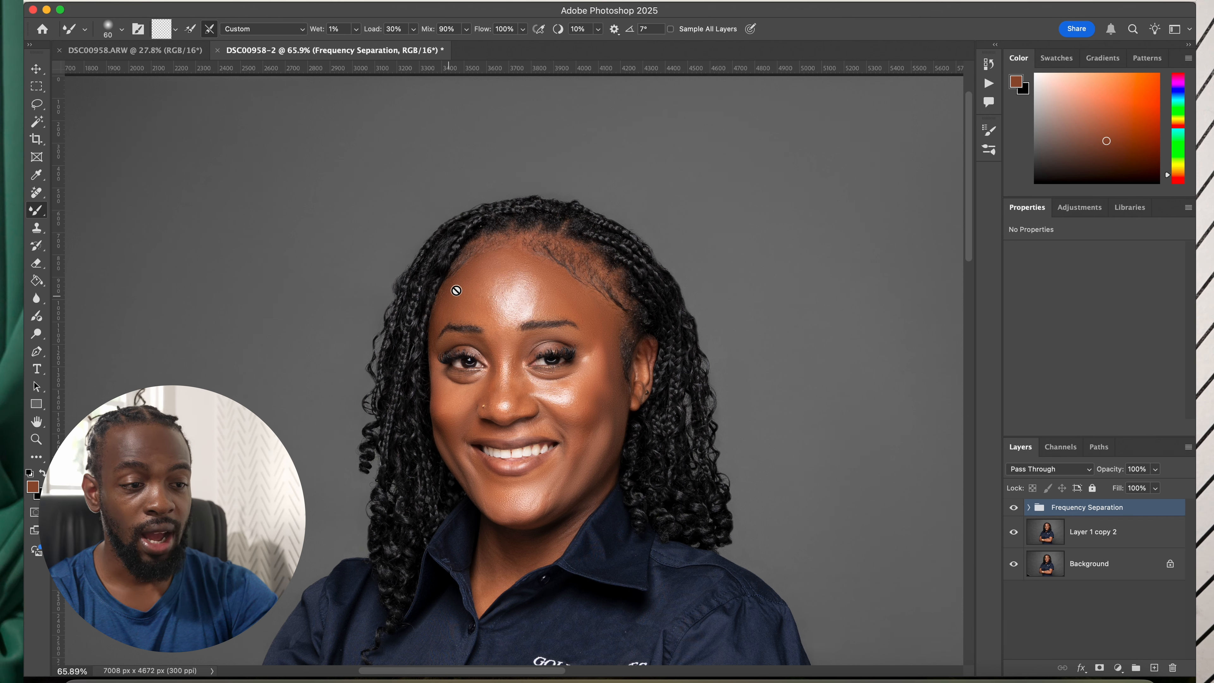
# Step: Expand the Frequency Separation group, reselect the Color copy image and blend the upper forehead with the Mixer Brush at 150 px
pyautogui.click(1027, 508)
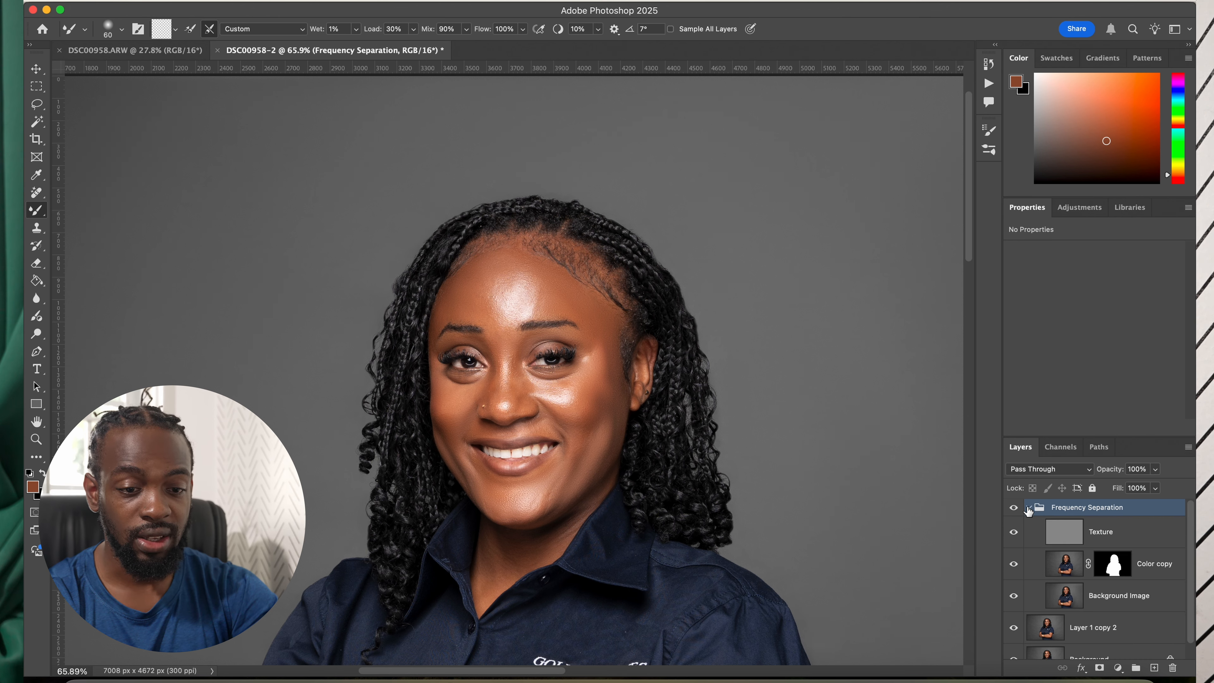
pyautogui.click(1069, 572)
pyautogui.scroll(3, 508, 307)
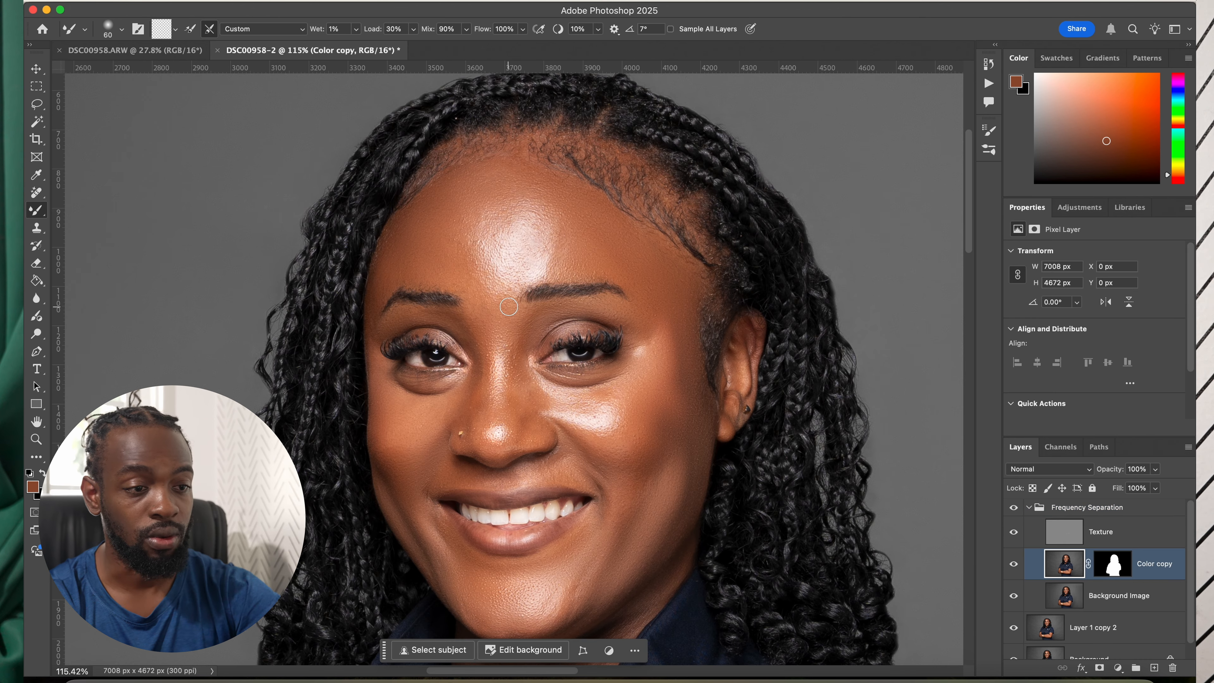
pyautogui.press(']')
pyautogui.press(']')
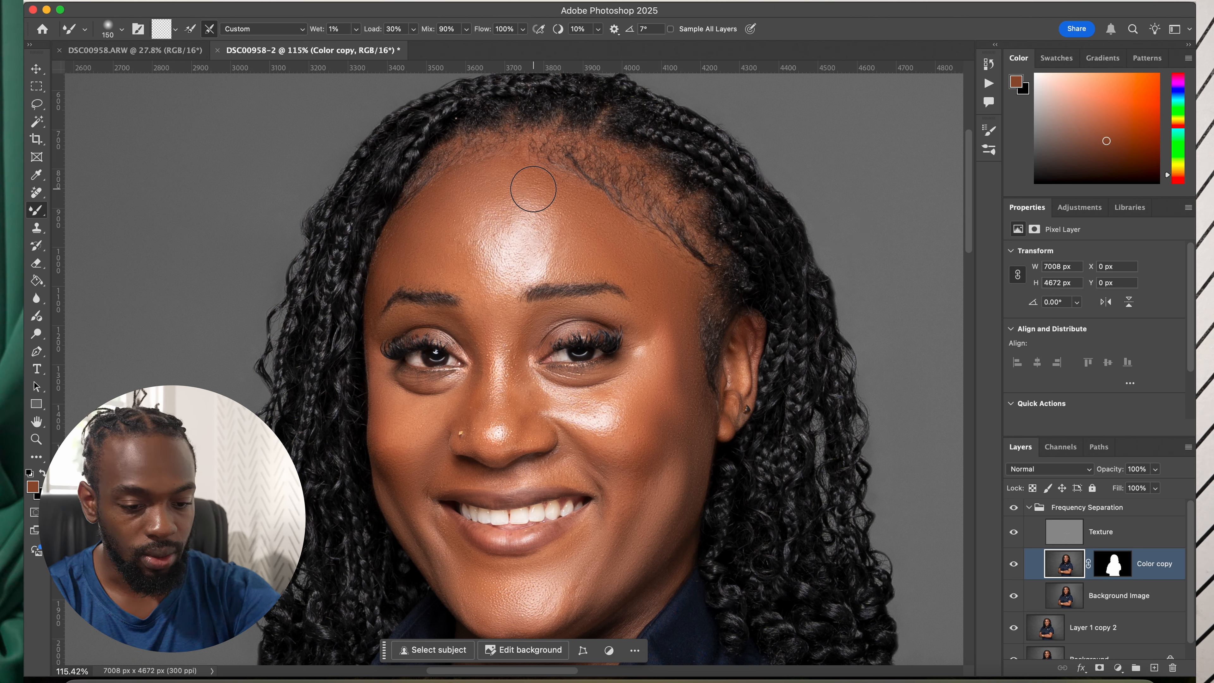
# Step: Reduce the Mixer Brush to 80 px and blend the forehead highlight above the eyebrows
pyautogui.press('[')
pyautogui.press('[')
pyautogui.press('[')
pyautogui.press('[')
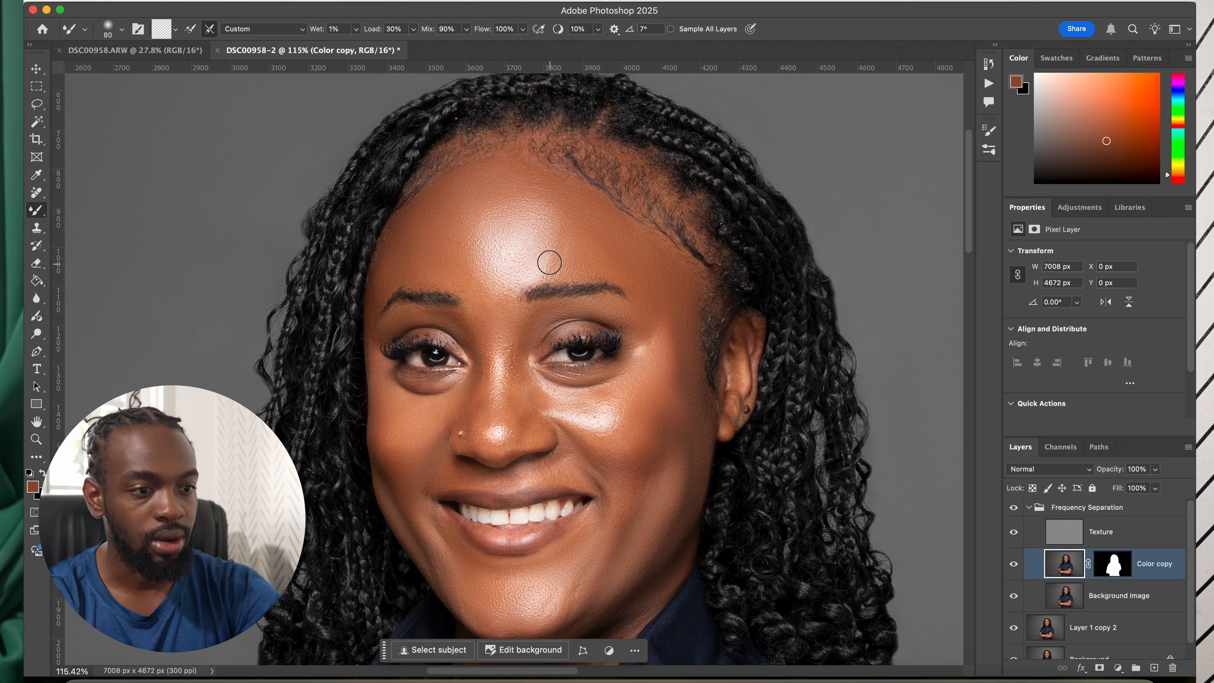
pyautogui.scroll(-5, 549, 262)
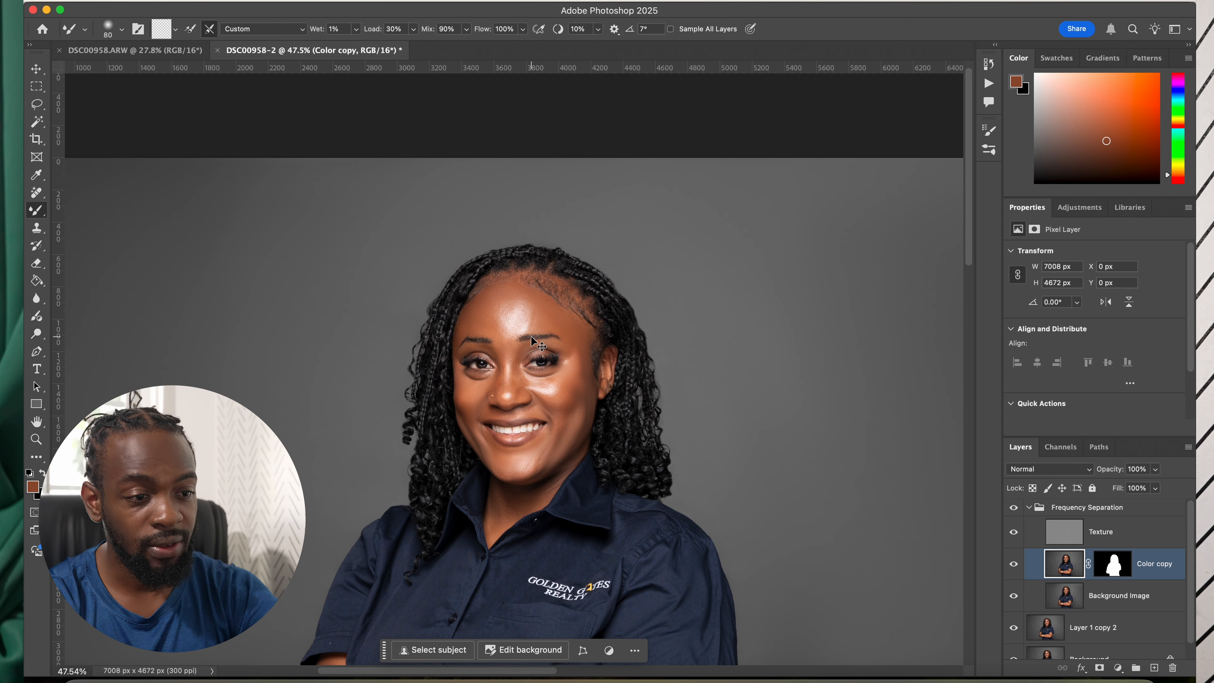
pyautogui.scroll(6, 532, 340)
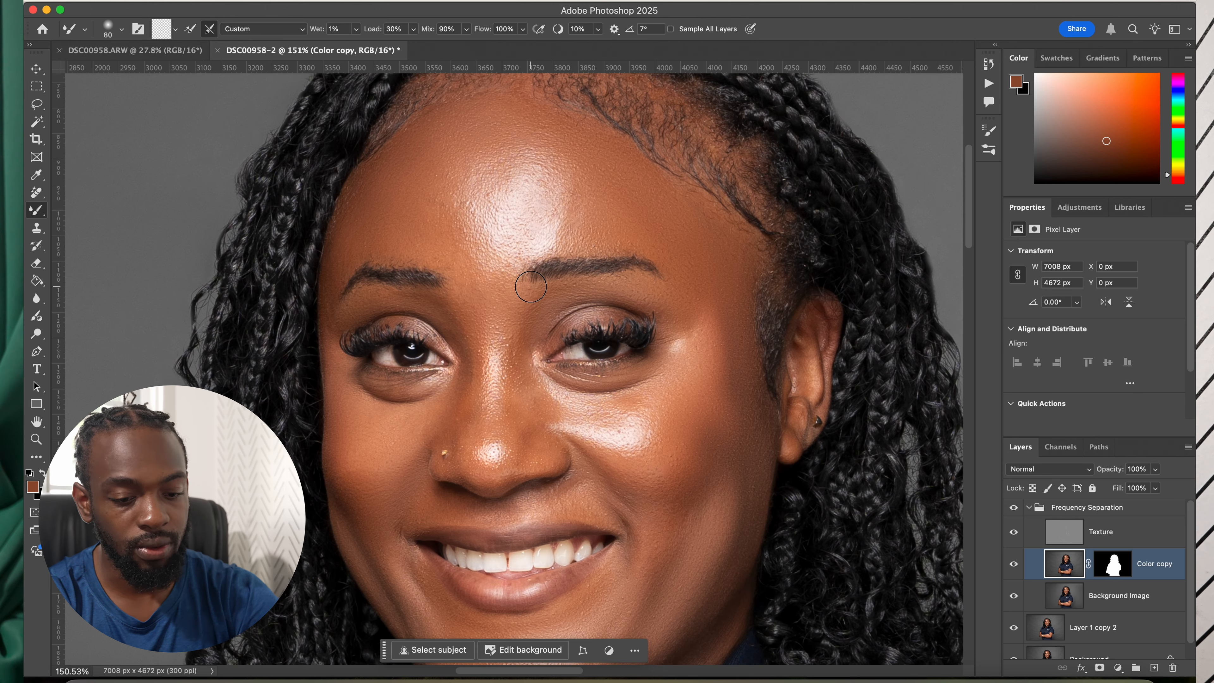
# Step: Enlarge the Mixer Brush to 200 px and soften the edges of the forehead highlight
pyautogui.press(']')
pyautogui.press(']')
pyautogui.press(']')
pyautogui.press(']')
pyautogui.press(']')
pyautogui.press(']')
pyautogui.press(']')
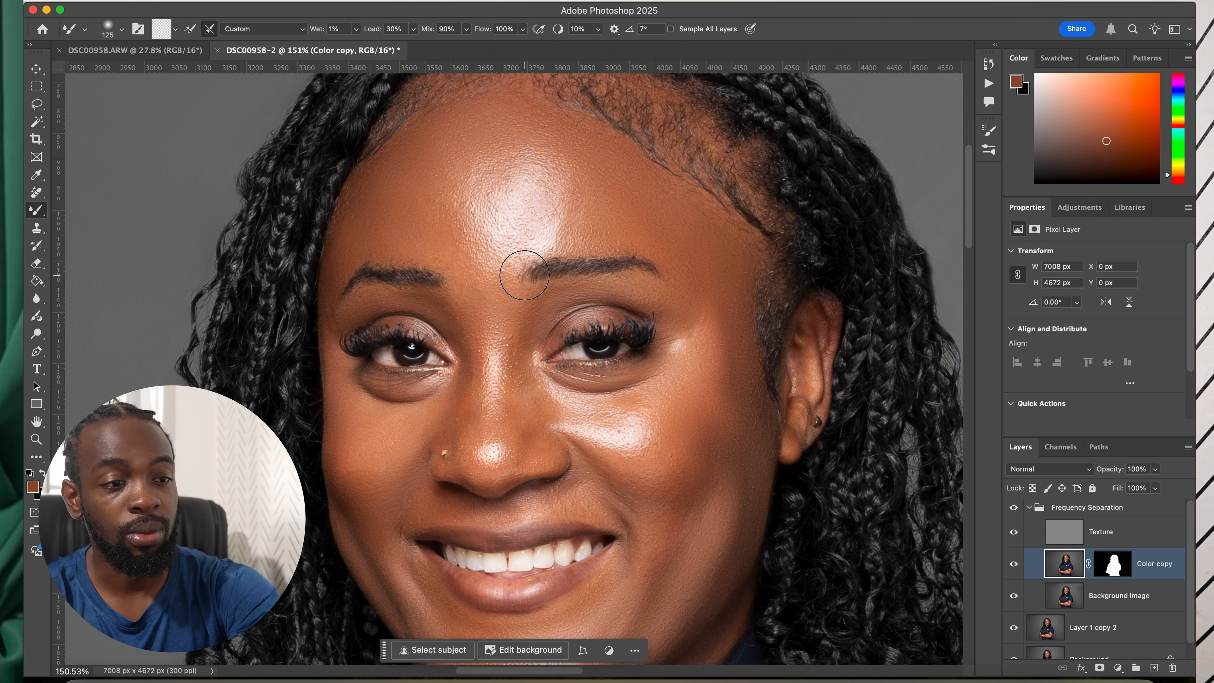
pyautogui.press('[')
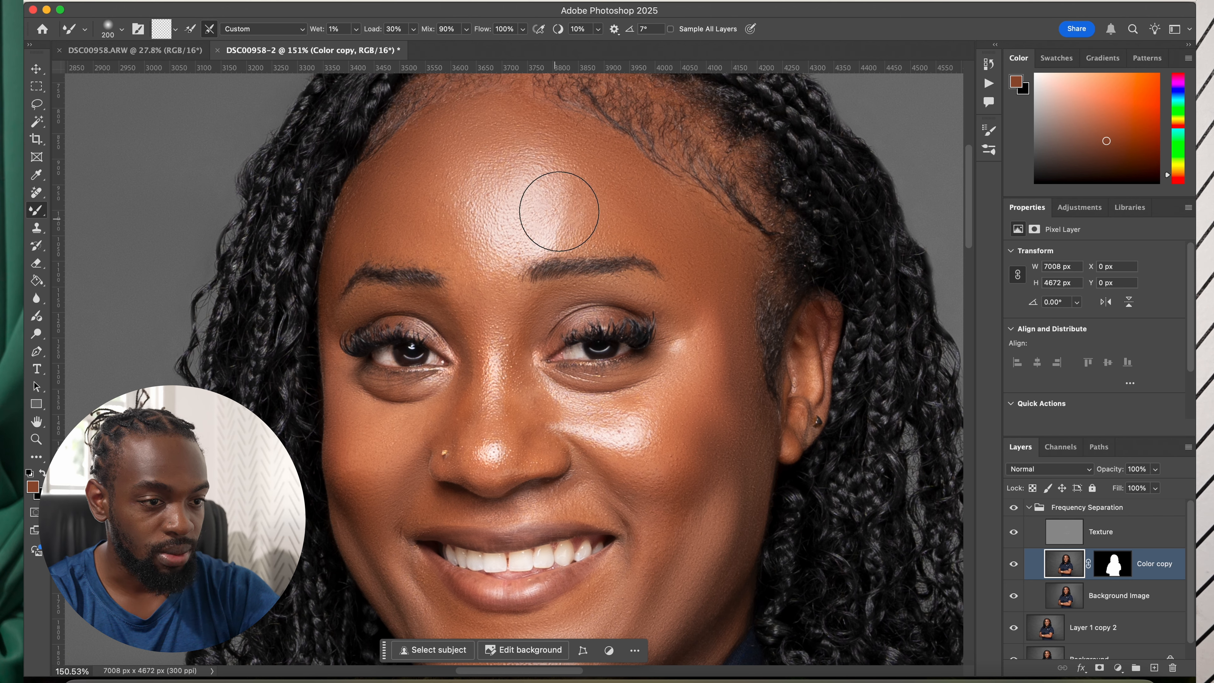
pyautogui.scroll(-5, 572, 247)
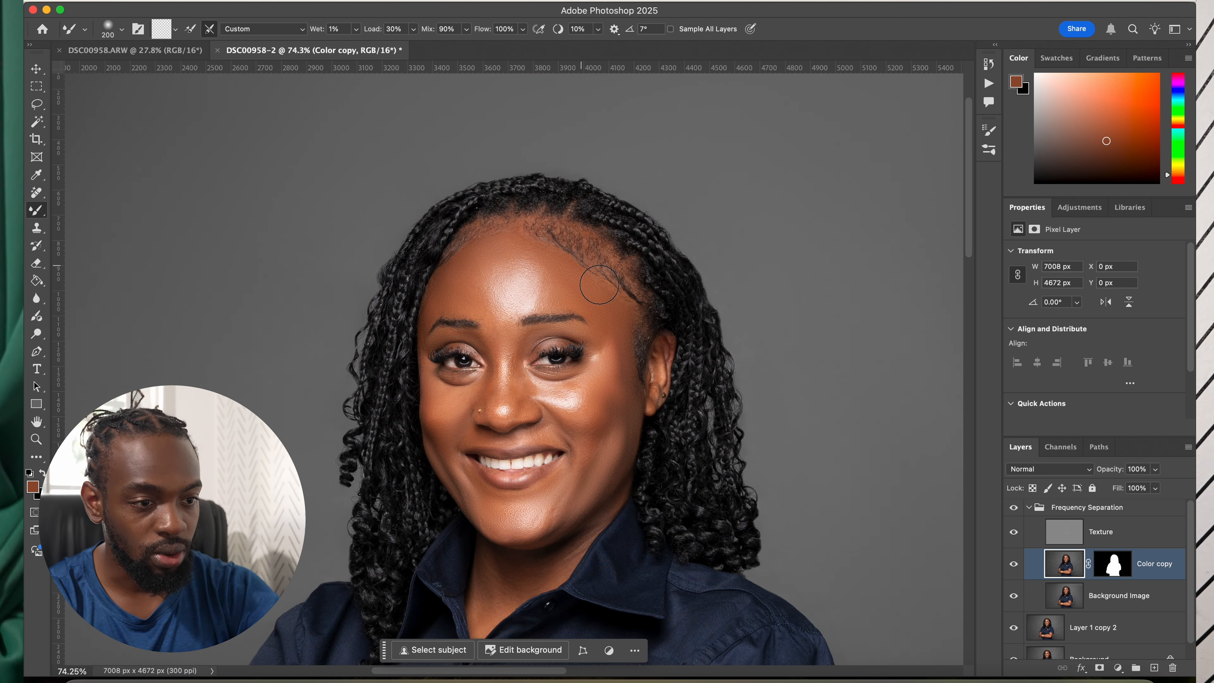
# Step: Add a new empty layer above Color copy and name it Color Fixing
pyautogui.scroll(-5, 581, 355)
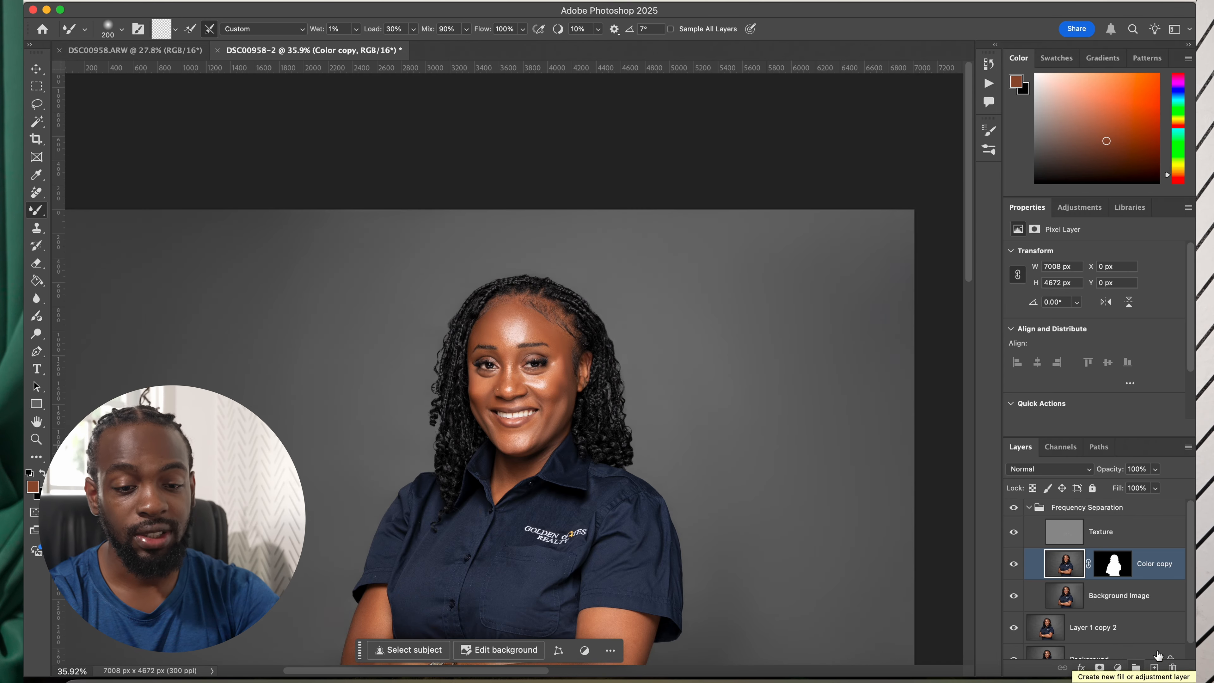
pyautogui.click(1153, 668)
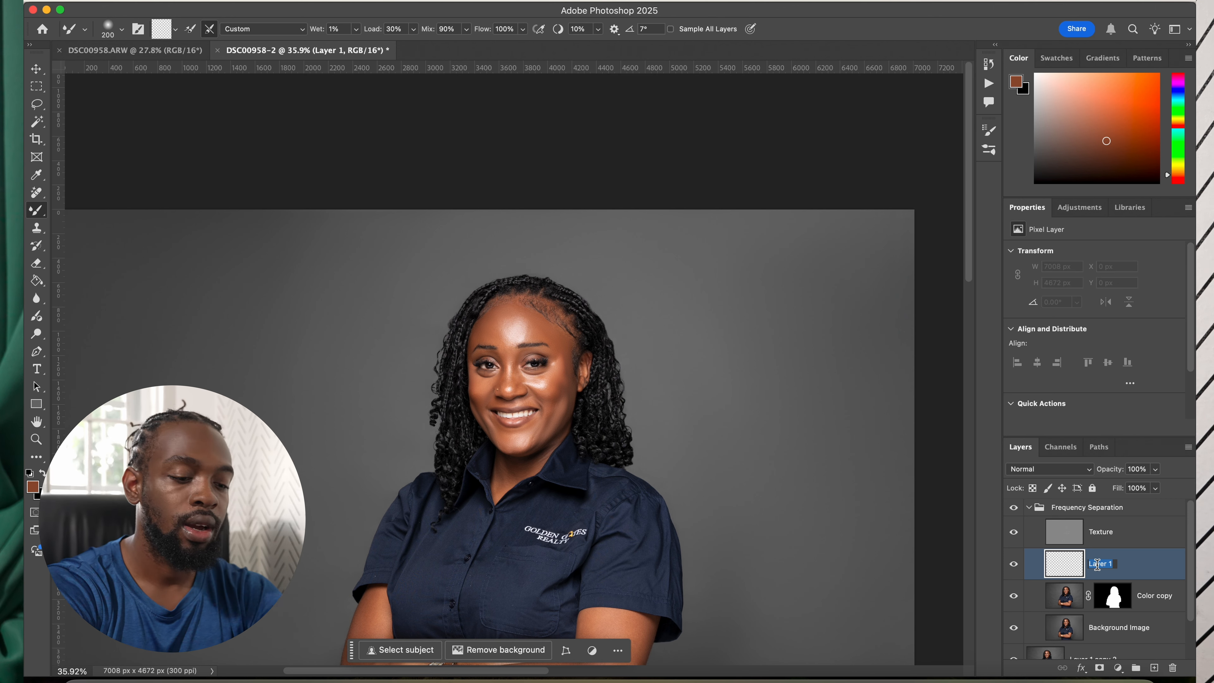
pyautogui.write('Color')
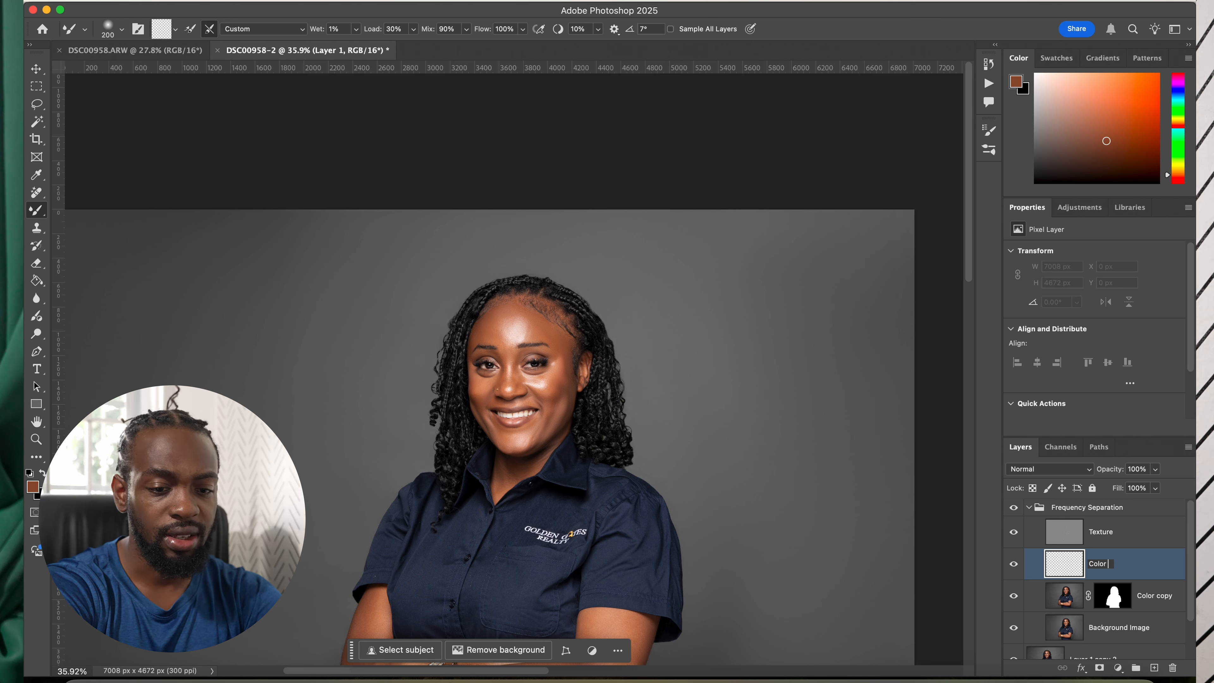
pyautogui.write(' Fixing')
pyautogui.press('Return')
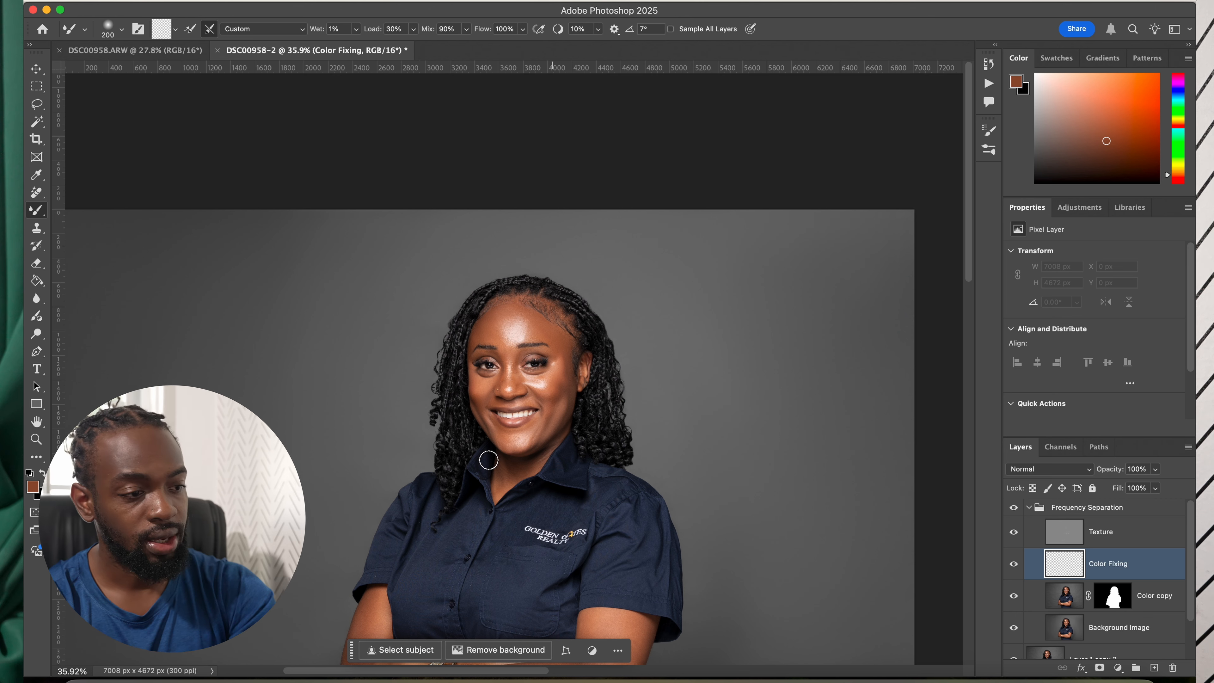
# Step: Set the foreground color to the skin tone a07c55, sampled from the forehead
pyautogui.click(34, 489)
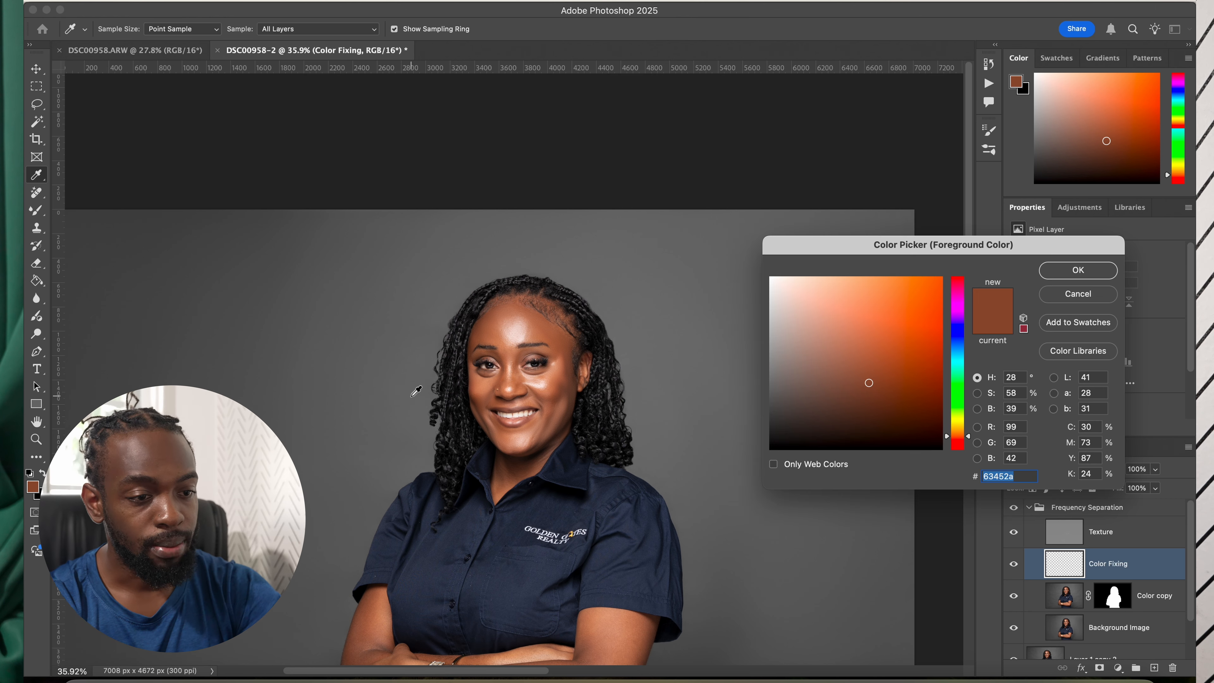
pyautogui.click(535, 334)
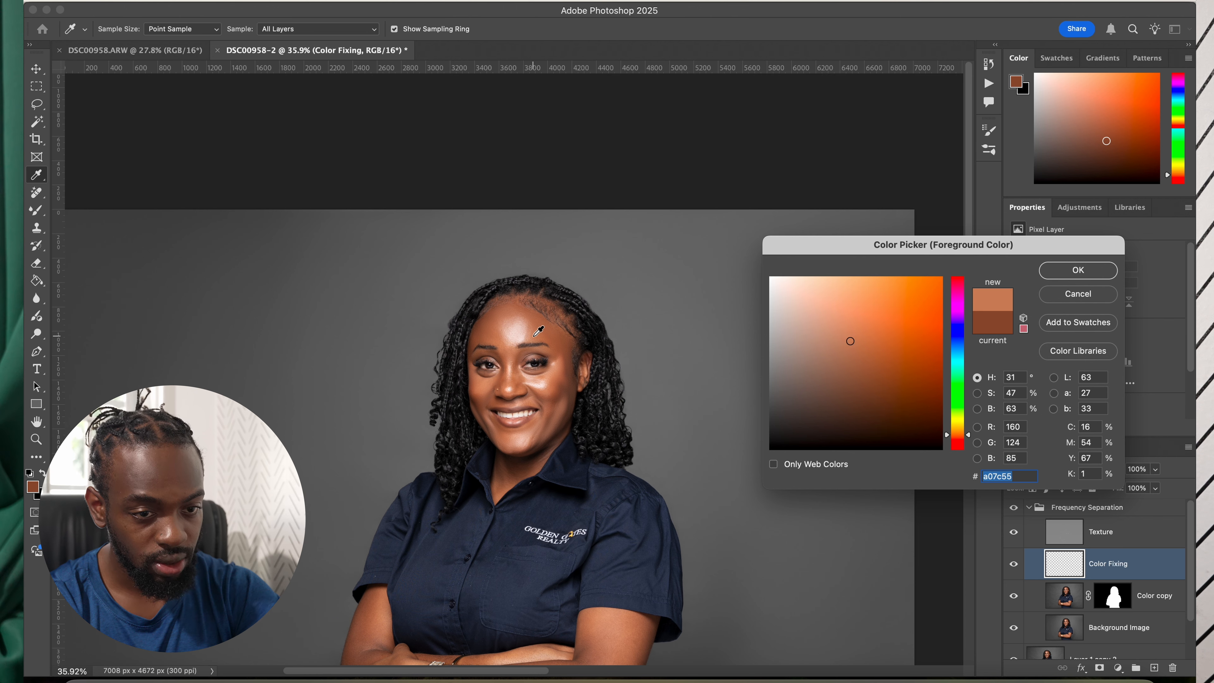
pyautogui.click(1069, 272)
# Step: Paint the sampled skin tone over the forehead highlight on Color Fixing with a 175 px regular Brush
pyautogui.scroll(5, 469, 364)
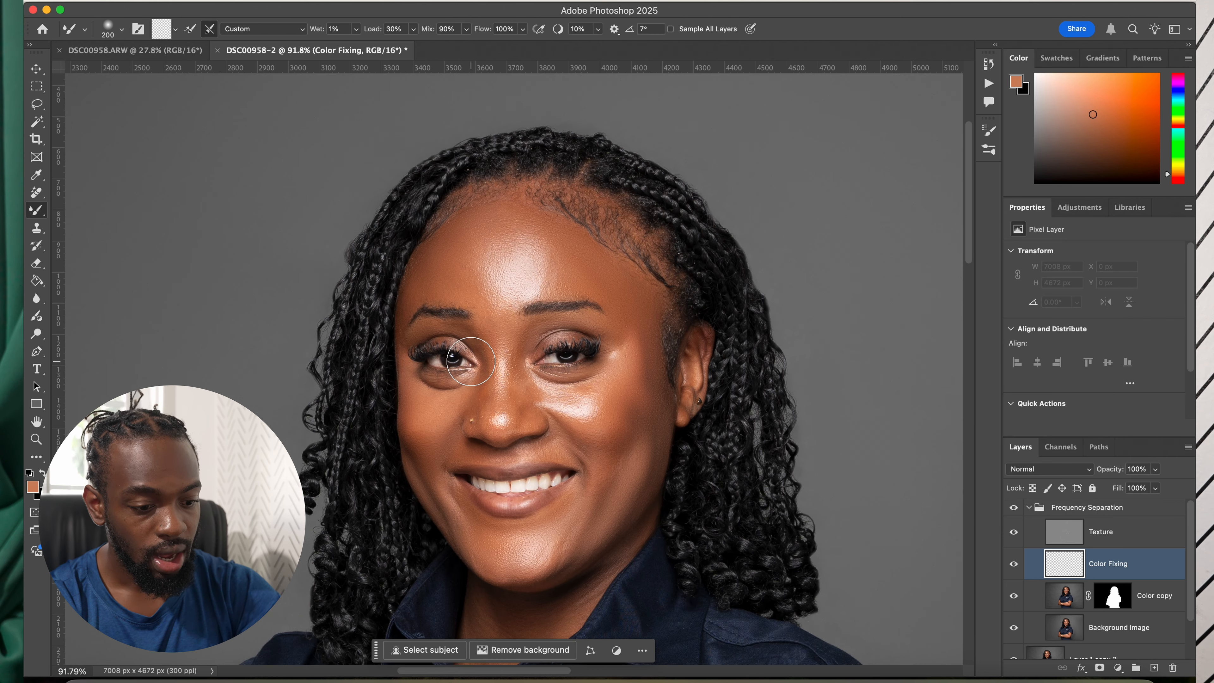
pyautogui.press('b')
pyautogui.moveTo(533, 267)
pyautogui.mouseDown()
pyautogui.moveTo(486, 270)
pyautogui.moveTo(488, 260)
pyautogui.moveTo(513, 270)
pyautogui.moveTo(530, 257)
pyautogui.moveTo(497, 253)
pyautogui.moveTo(546, 257)
pyautogui.moveTo(523, 286)
pyautogui.moveTo(481, 251)
pyautogui.moveTo(544, 269)
pyautogui.moveTo(472, 281)
pyautogui.moveTo(526, 284)
pyautogui.moveTo(509, 290)
pyautogui.moveTo(491, 266)
pyautogui.mouseUp()
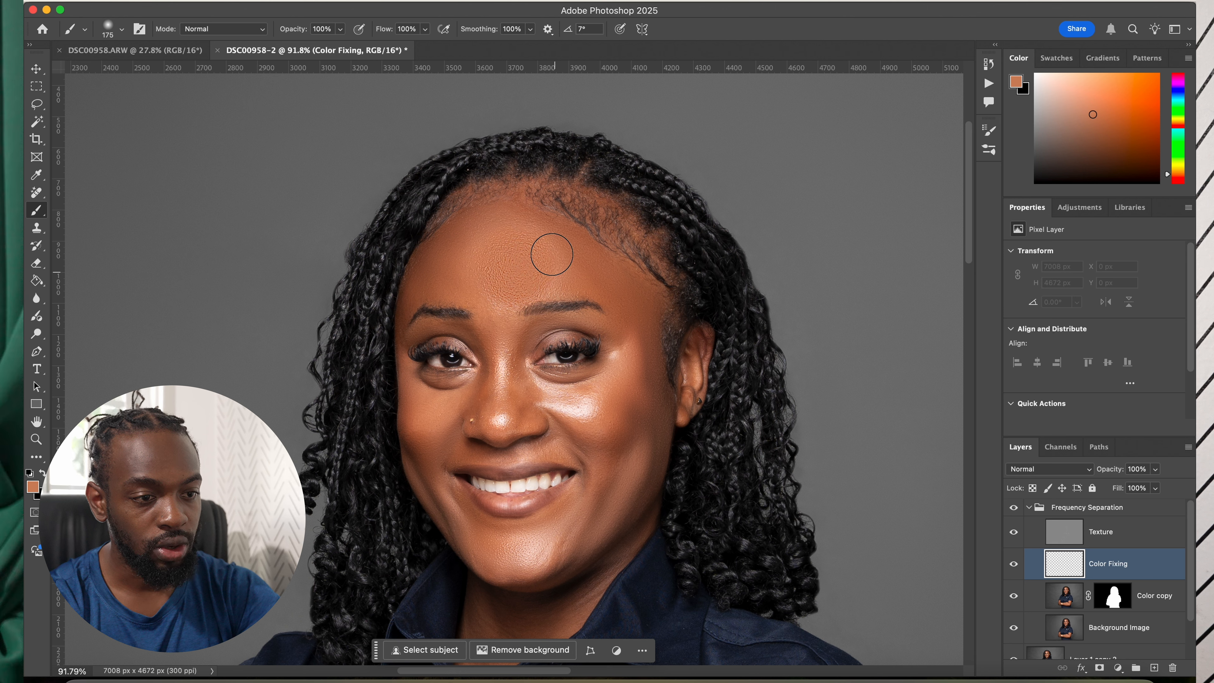
pyautogui.moveTo(550, 254); pyautogui.dragTo(504, 283)
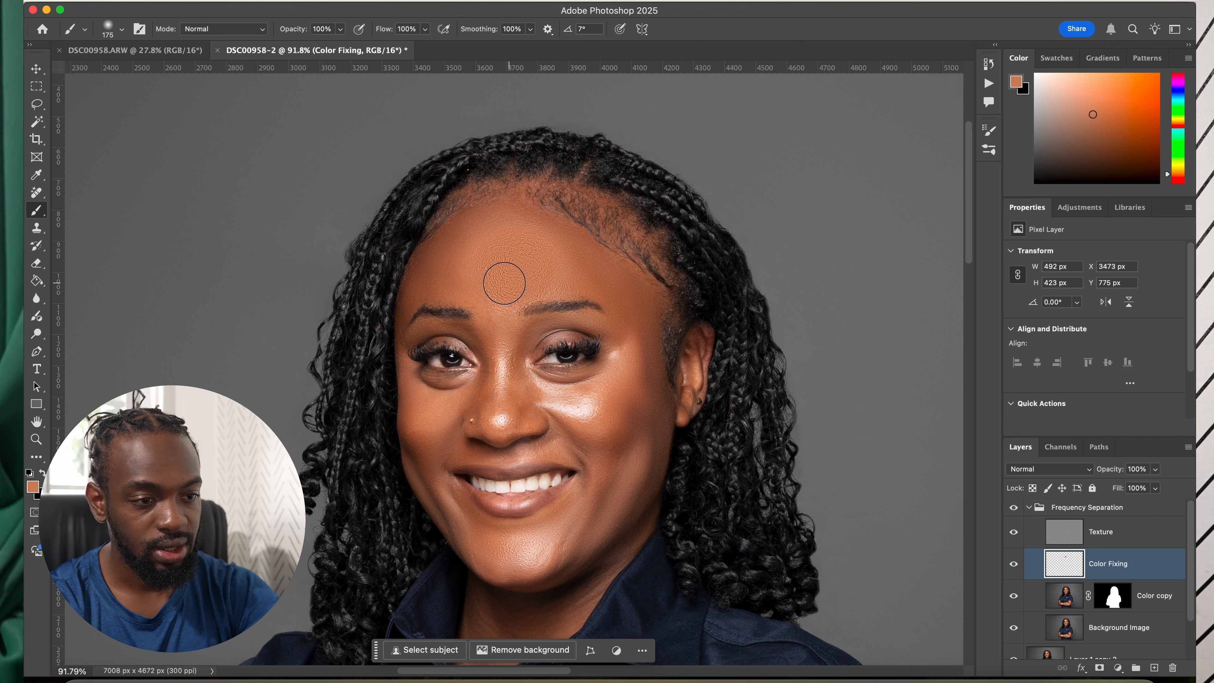
# Step: Lower the Color Fixing layer's opacity to 49% to blend the painted forehead patch with the skin
pyautogui.scroll(-6, 652, 299)
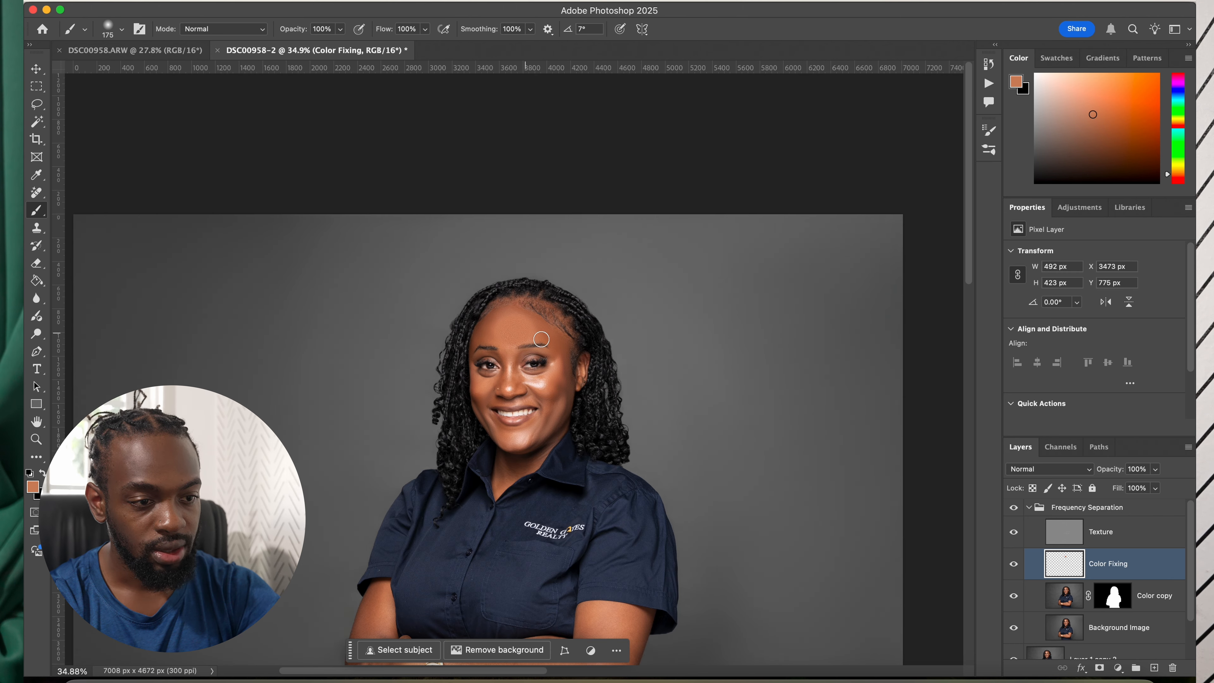
pyautogui.scroll(5, 517, 337)
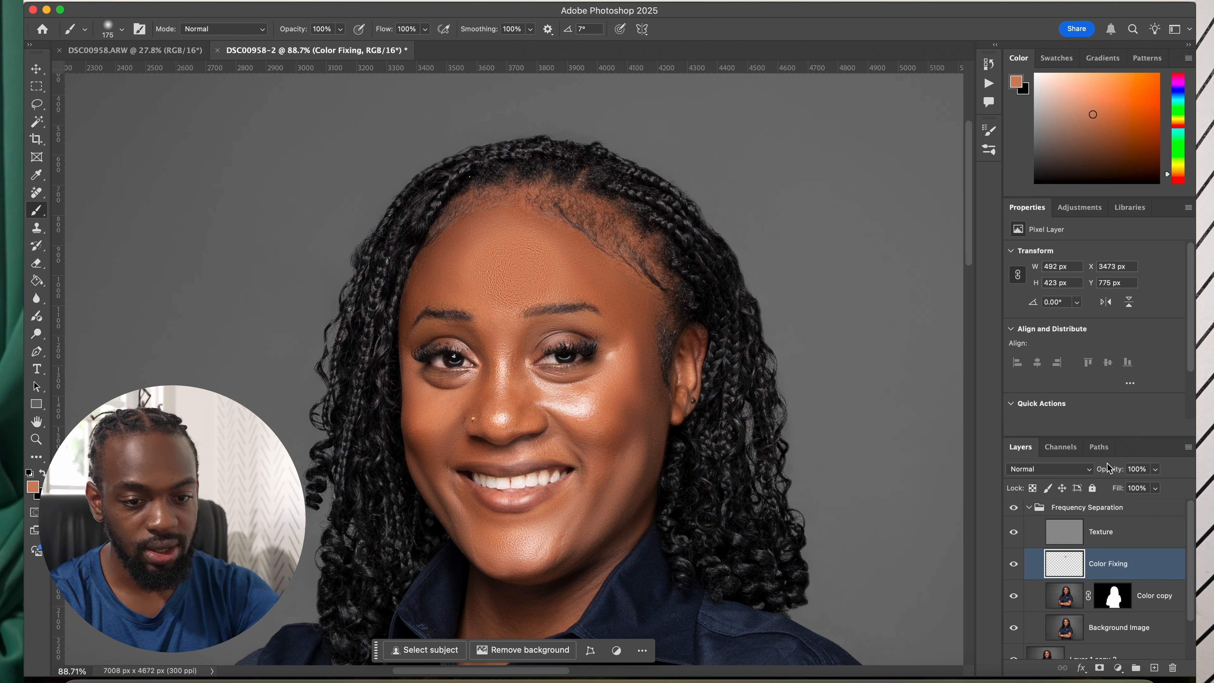
pyautogui.moveTo(1116, 475); pyautogui.dragTo(1100, 474)
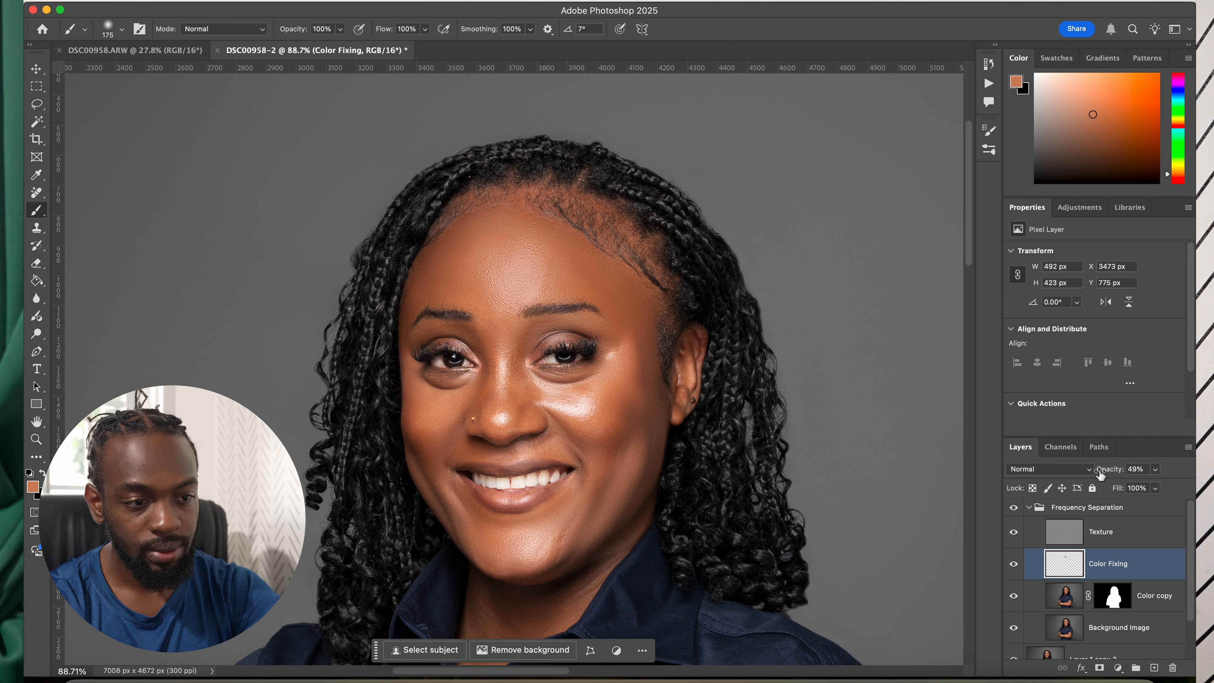
# Step: Try the Soft Light blend mode on the Color Fixing layer at different opacities, and return it to Normal
pyautogui.click(1085, 470)
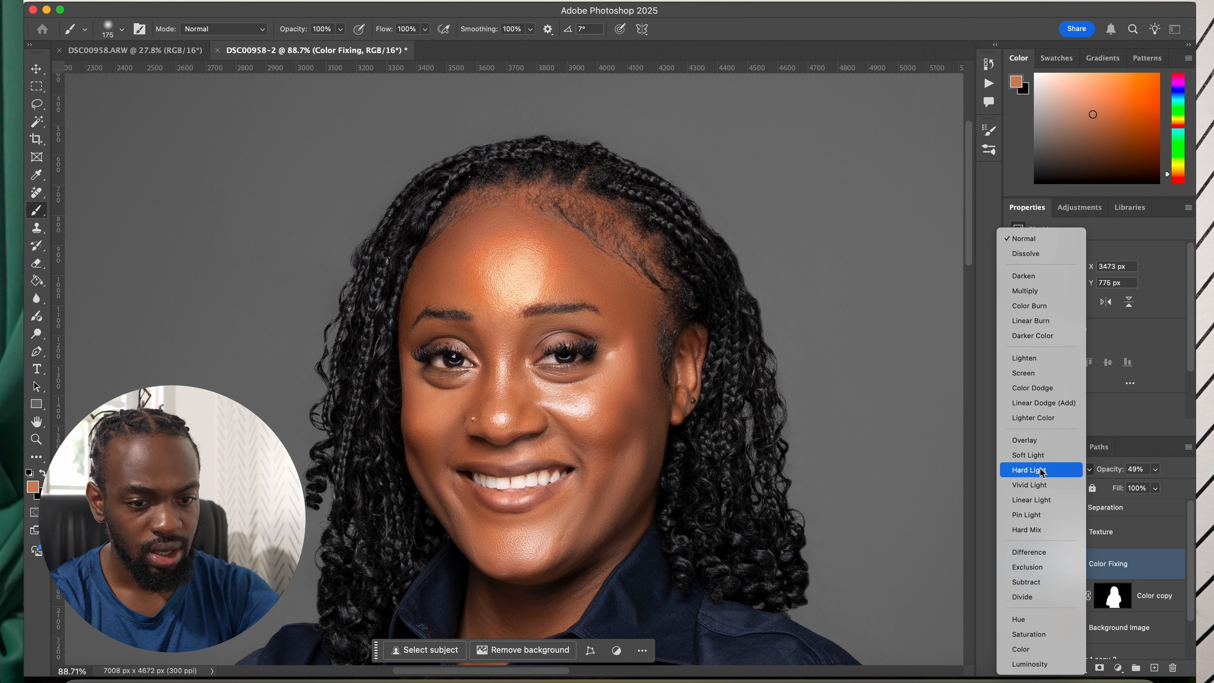
pyautogui.click(1036, 456)
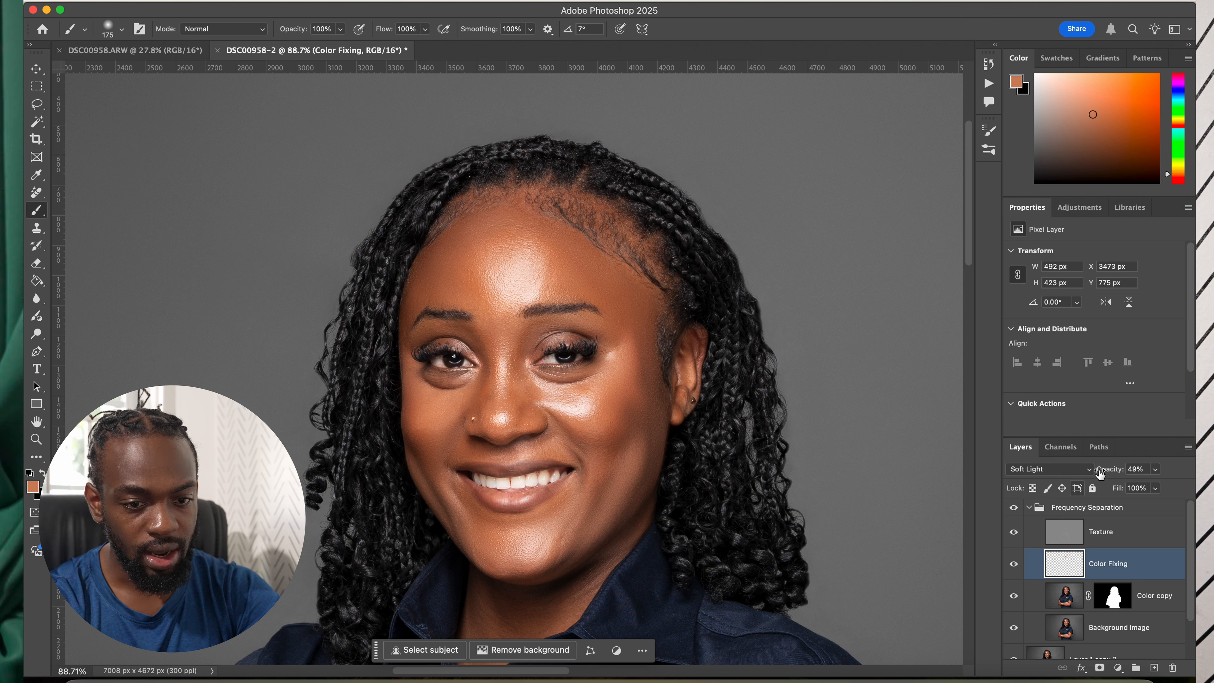
pyautogui.moveTo(1108, 472); pyautogui.dragTo(1112, 472)
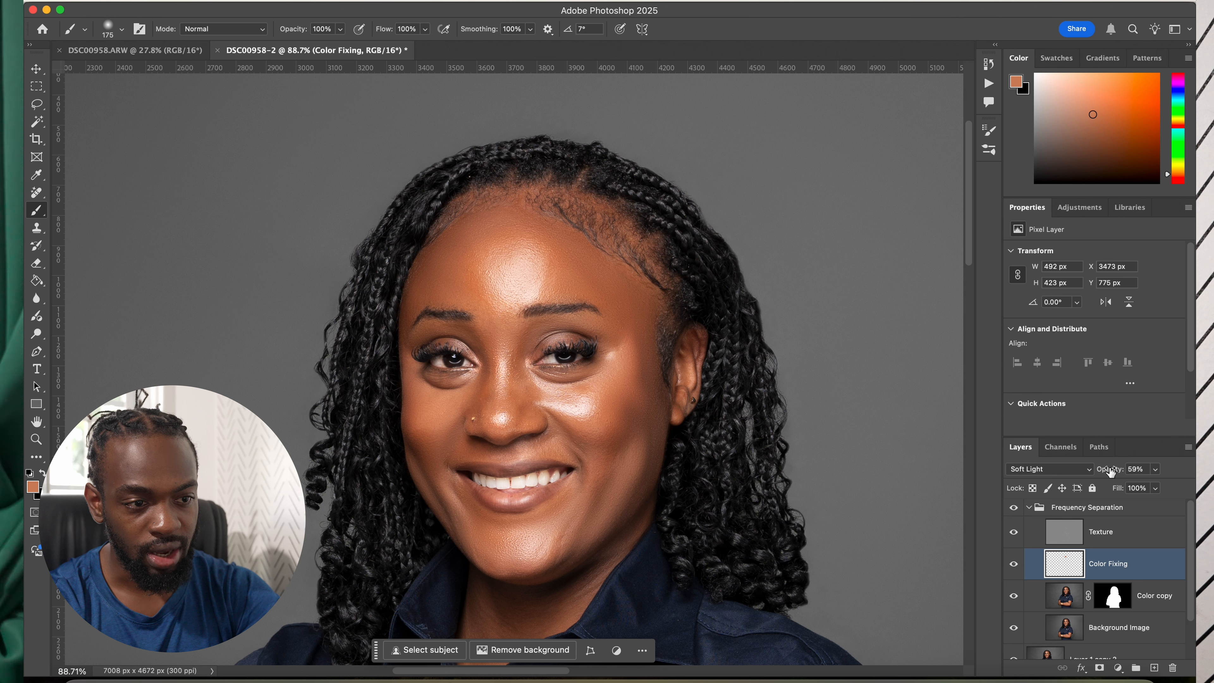
pyautogui.moveTo(1105, 473); pyautogui.dragTo(1107, 472)
pyautogui.click(1049, 468)
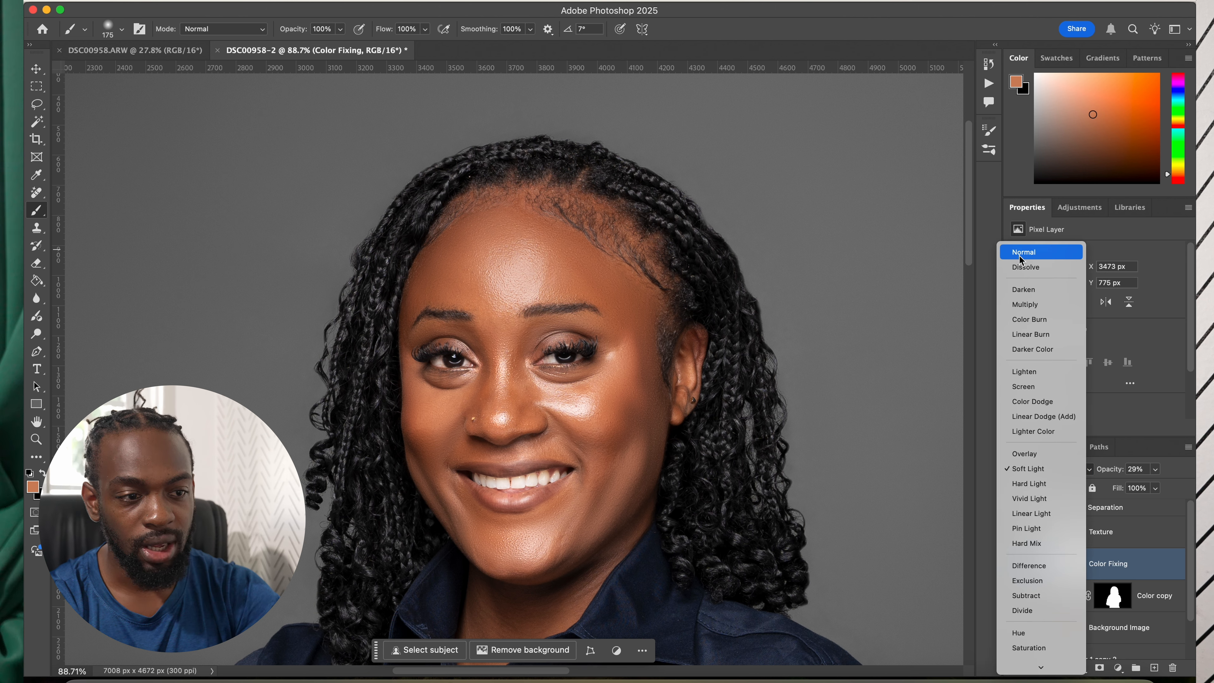
pyautogui.click(1042, 251)
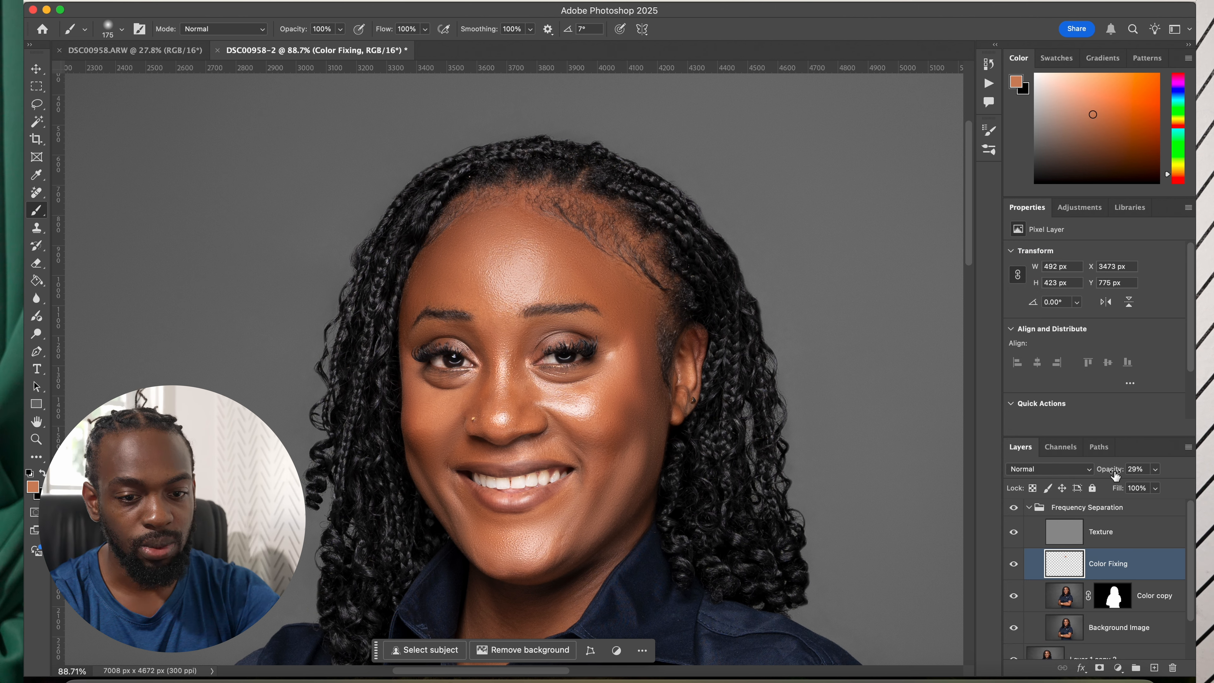
# Step: Set the Color Fixing layer's opacity to 32% and compare the portrait with the layer hidden and shown
pyautogui.moveTo(1112, 475); pyautogui.dragTo(1119, 472)
pyautogui.press('super+0')
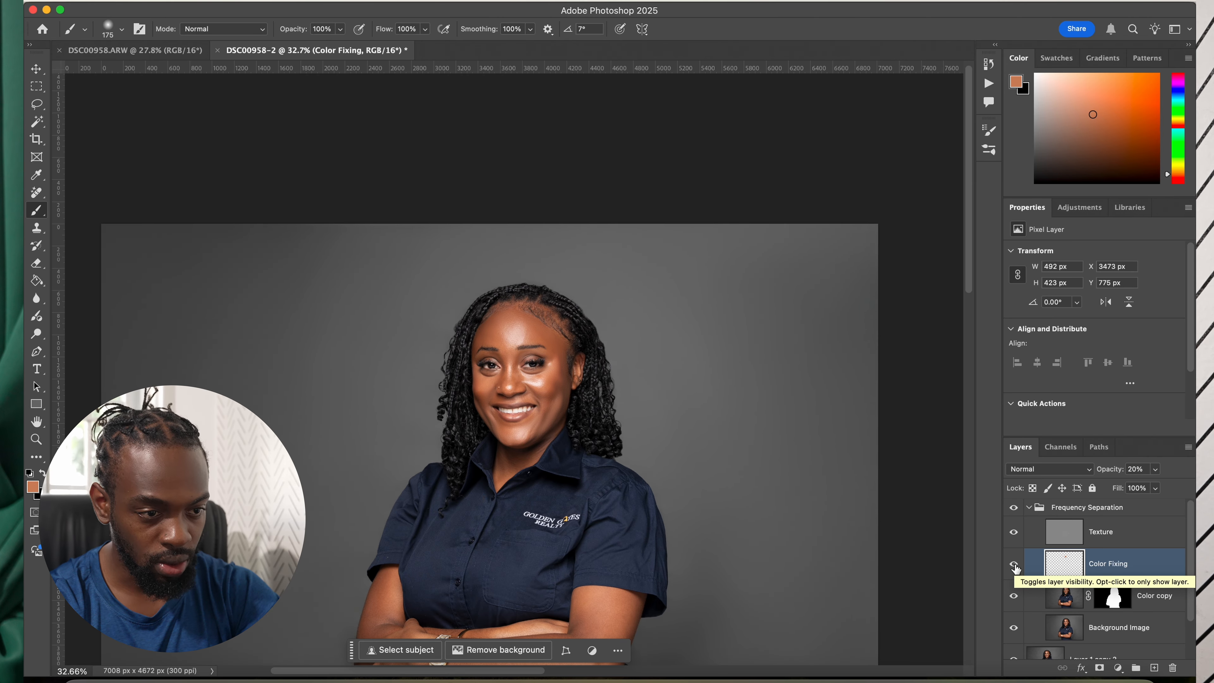
pyautogui.click(1014, 566)
pyautogui.click(1014, 567)
pyautogui.click(1014, 566)
pyautogui.click(1014, 566)
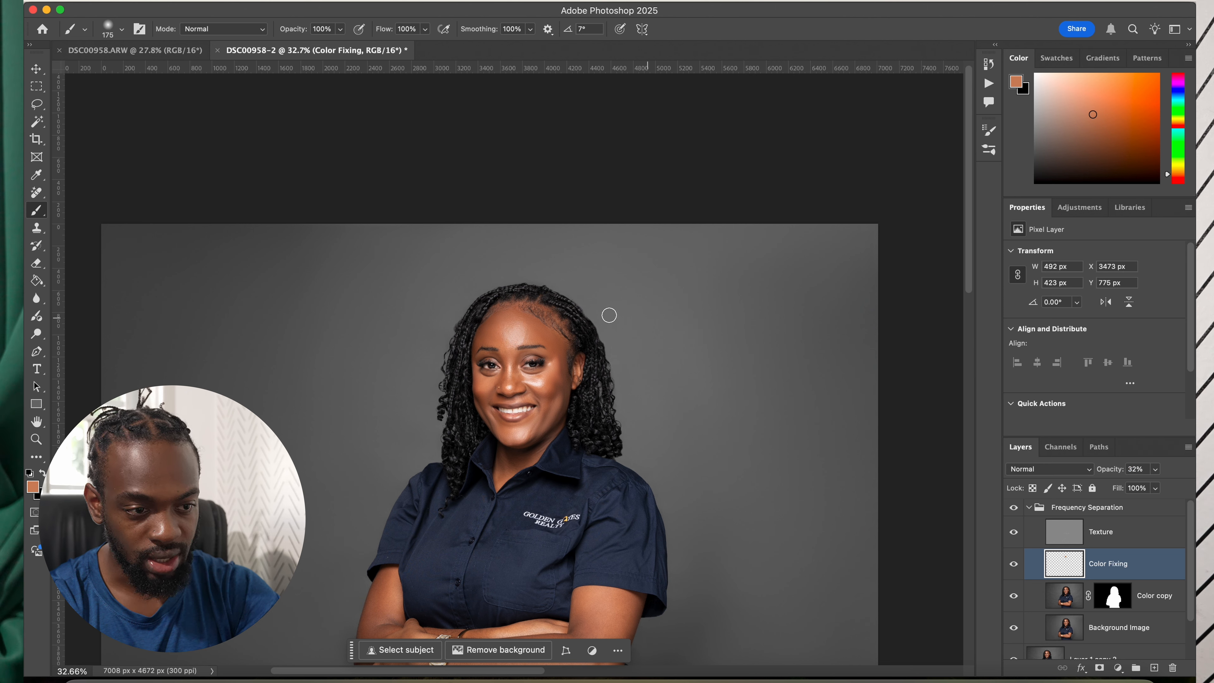
# Step: Extend the painted skin tone slightly over the forehead highlight on Color Fixing and compare it with the layer hidden and shown
pyautogui.scroll(5, 507, 330)
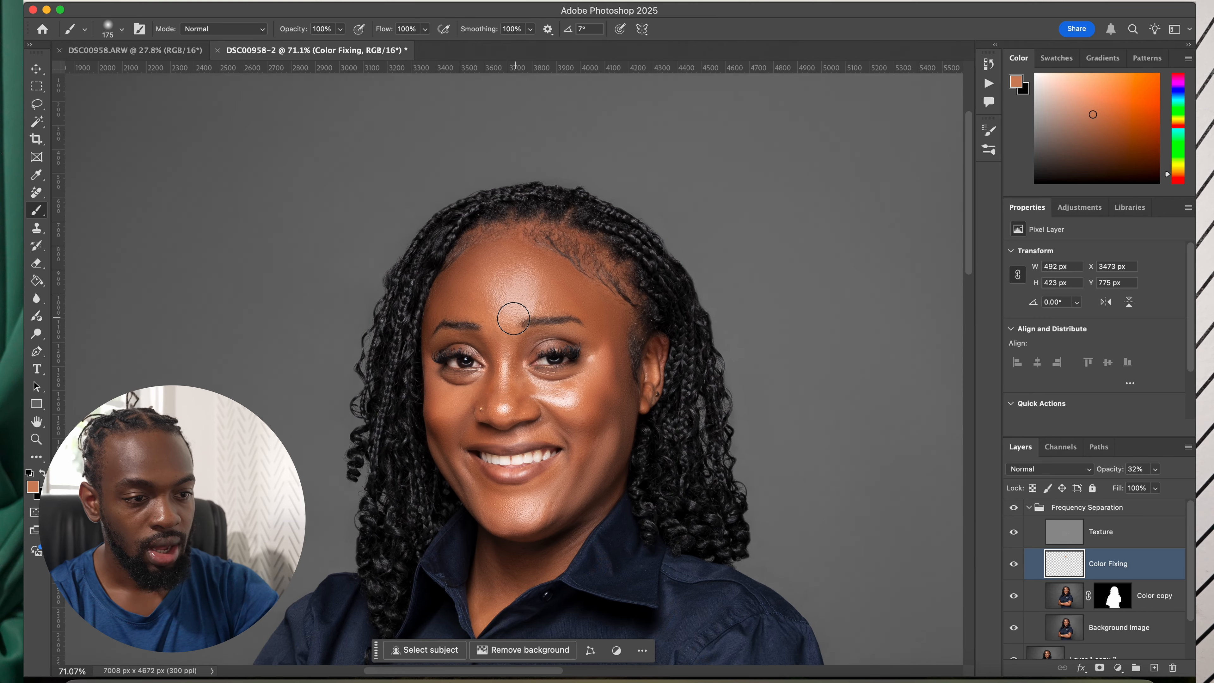
pyautogui.scroll(1, 513, 318)
pyautogui.moveTo(488, 291)
pyautogui.mouseDown()
pyautogui.moveTo(550, 289)
pyautogui.moveTo(516, 281)
pyautogui.moveTo(473, 295)
pyautogui.moveTo(498, 270)
pyautogui.moveTo(562, 285)
pyautogui.moveTo(497, 304)
pyautogui.moveTo(520, 300)
pyautogui.moveTo(484, 292)
pyautogui.mouseUp()
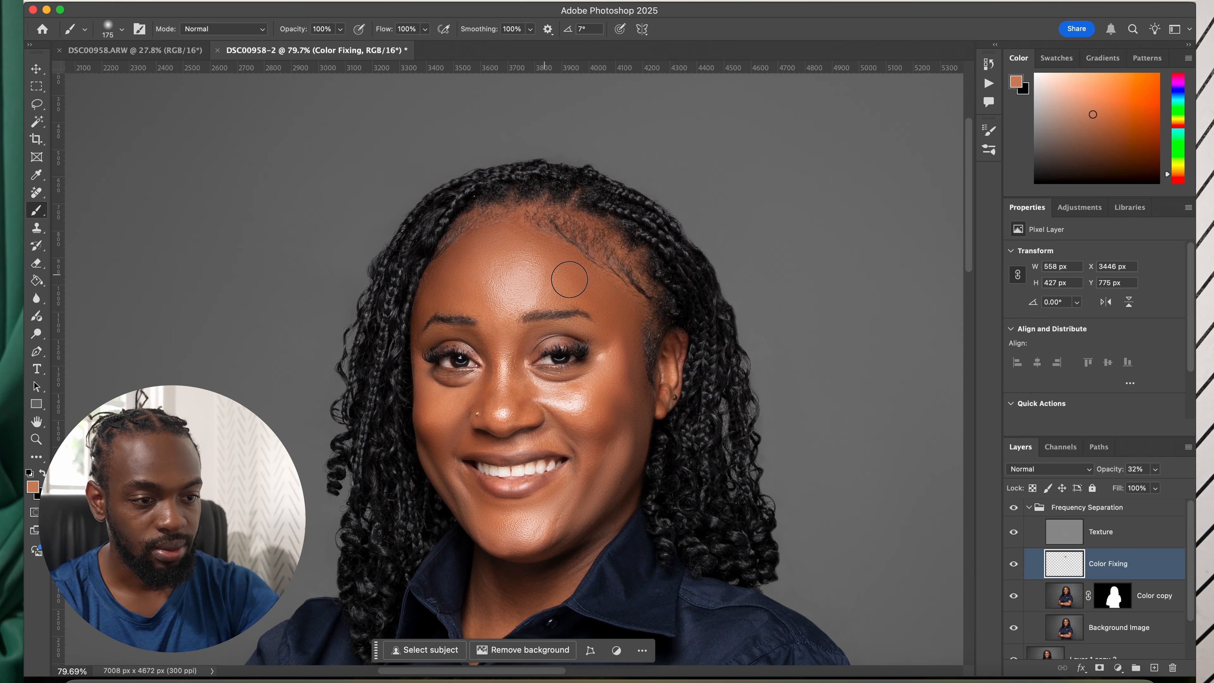
pyautogui.scroll(-3, 507, 335)
pyautogui.scroll(5, 519, 275)
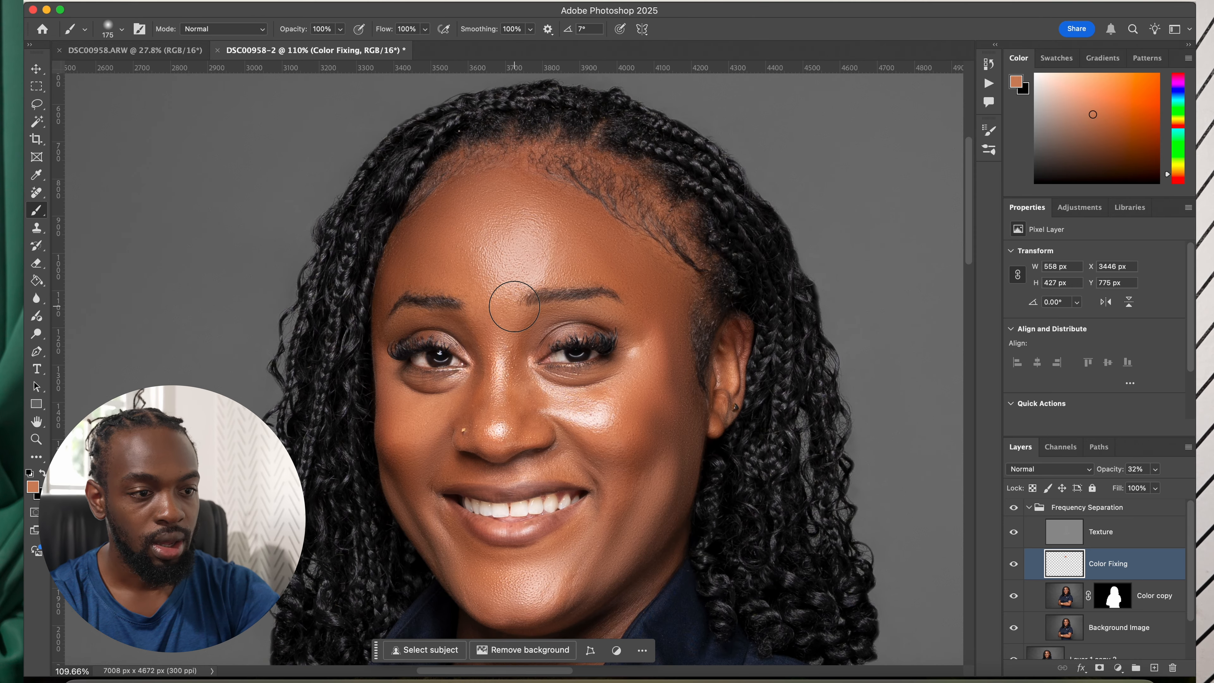
pyautogui.scroll(-3, 514, 306)
pyautogui.scroll(3, 507, 325)
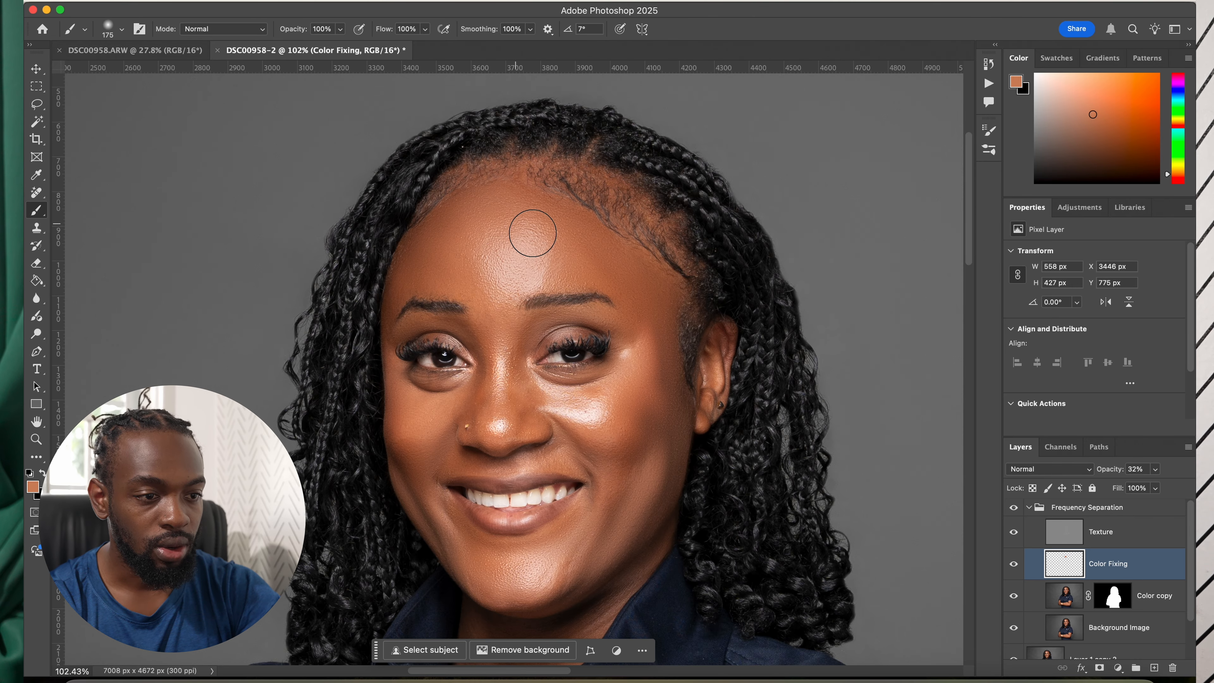
pyautogui.click(1014, 565)
pyautogui.click(1014, 564)
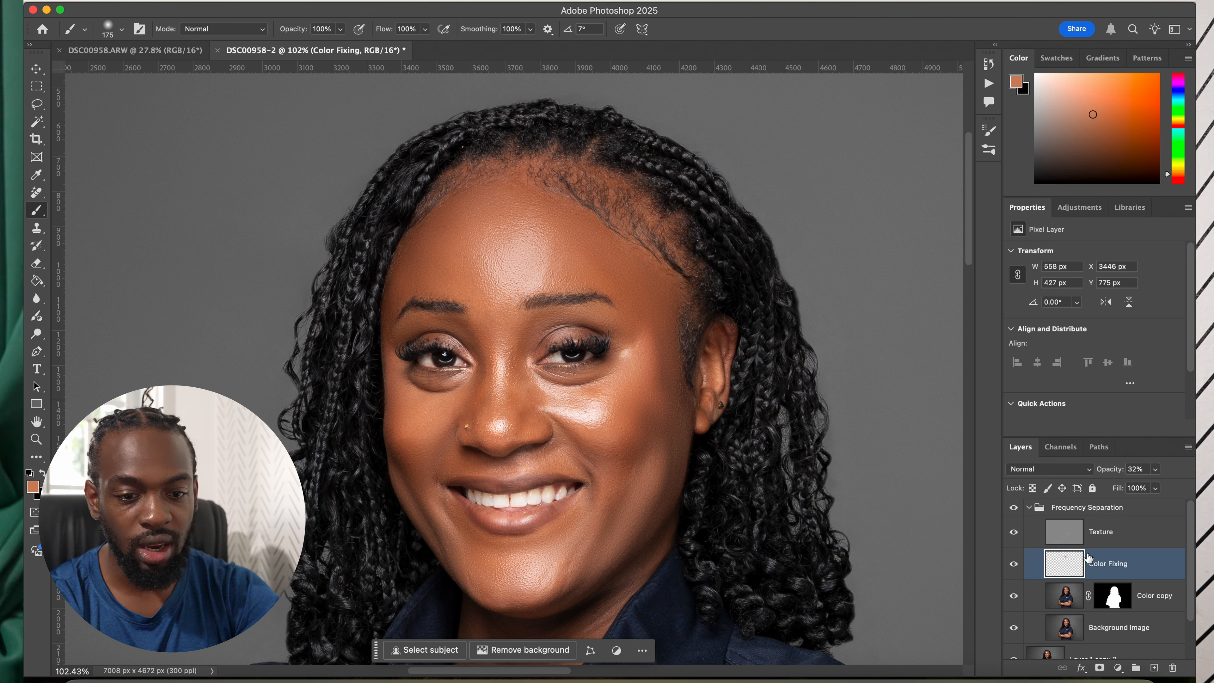
# Step: Add a new empty layer above Color Fixing and hide the Color Fixing layer
pyautogui.click(1154, 667)
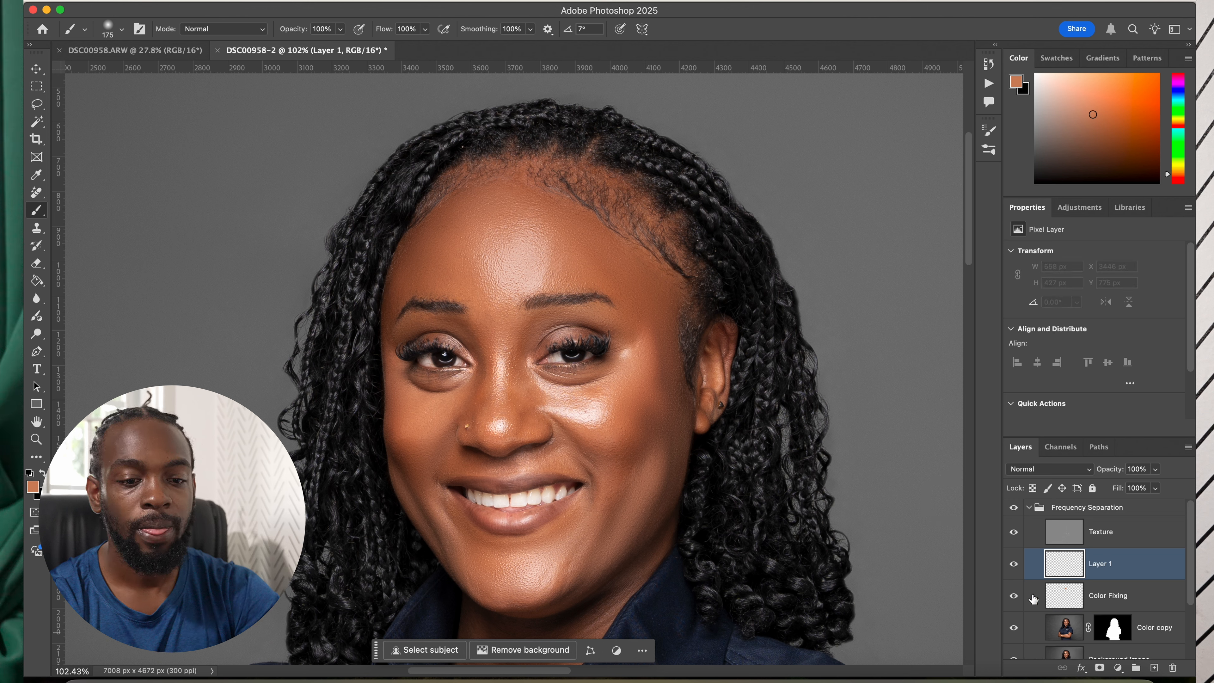
pyautogui.click(1014, 595)
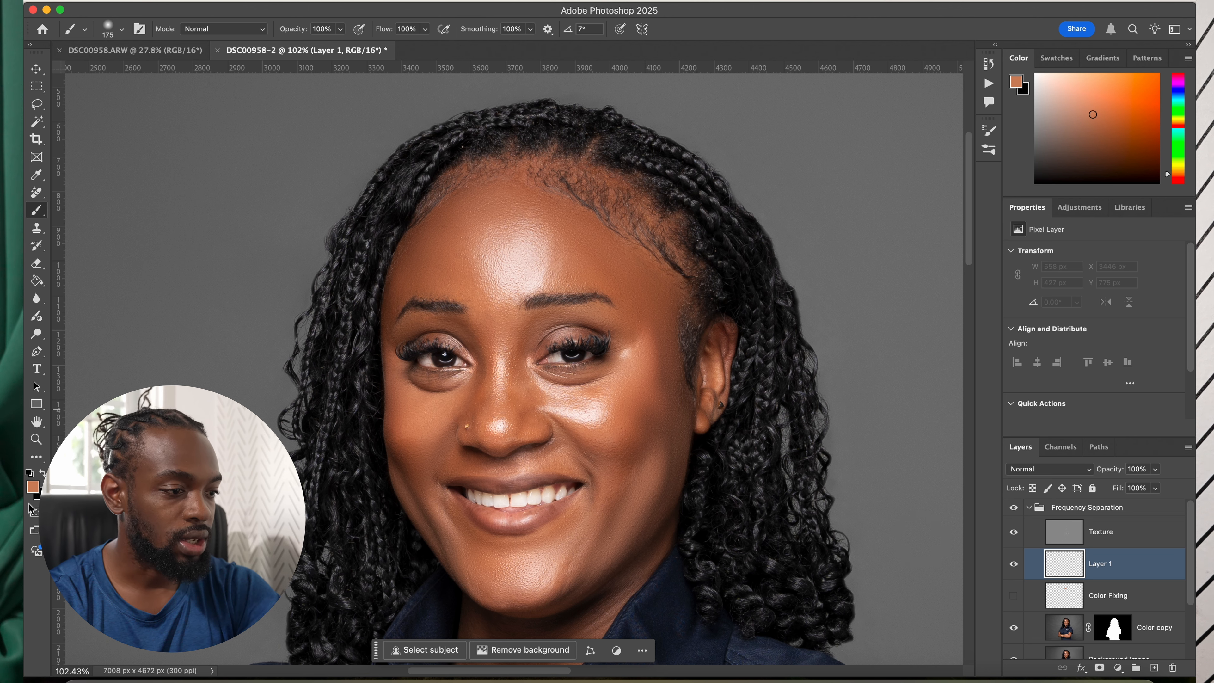
# Step: Resample the foreground color from the forehead skin beside the highlight and return to the Brush tool
pyautogui.click(34, 488)
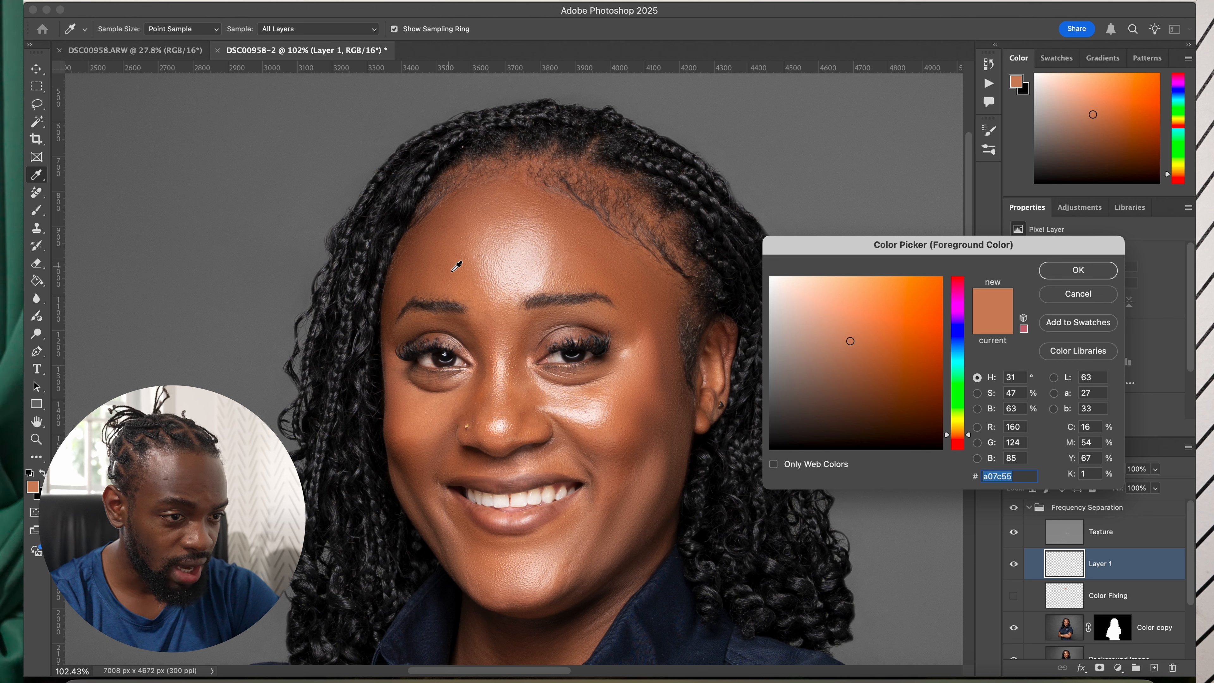
pyautogui.click(1114, 275)
pyautogui.press('b')
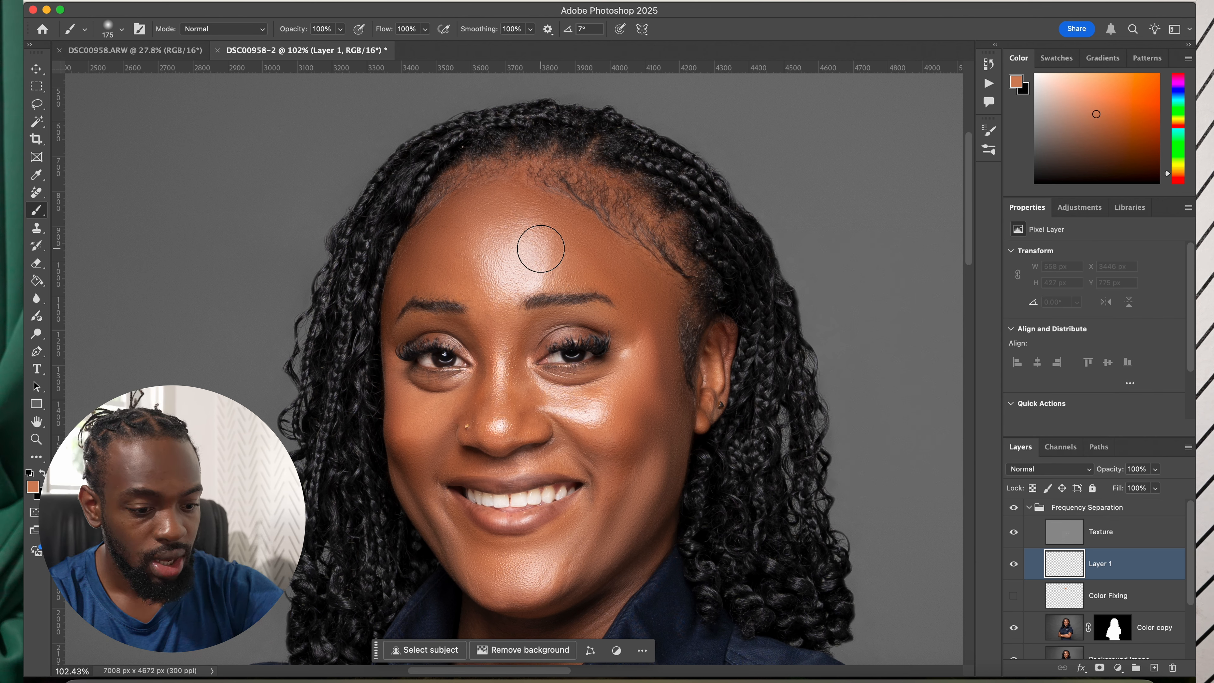
# Step: Paint the sampled skin tone over the central forehead highlight on the new layer with an 80 px brush
pyautogui.press('[')
pyautogui.press('[')
pyautogui.press('[')
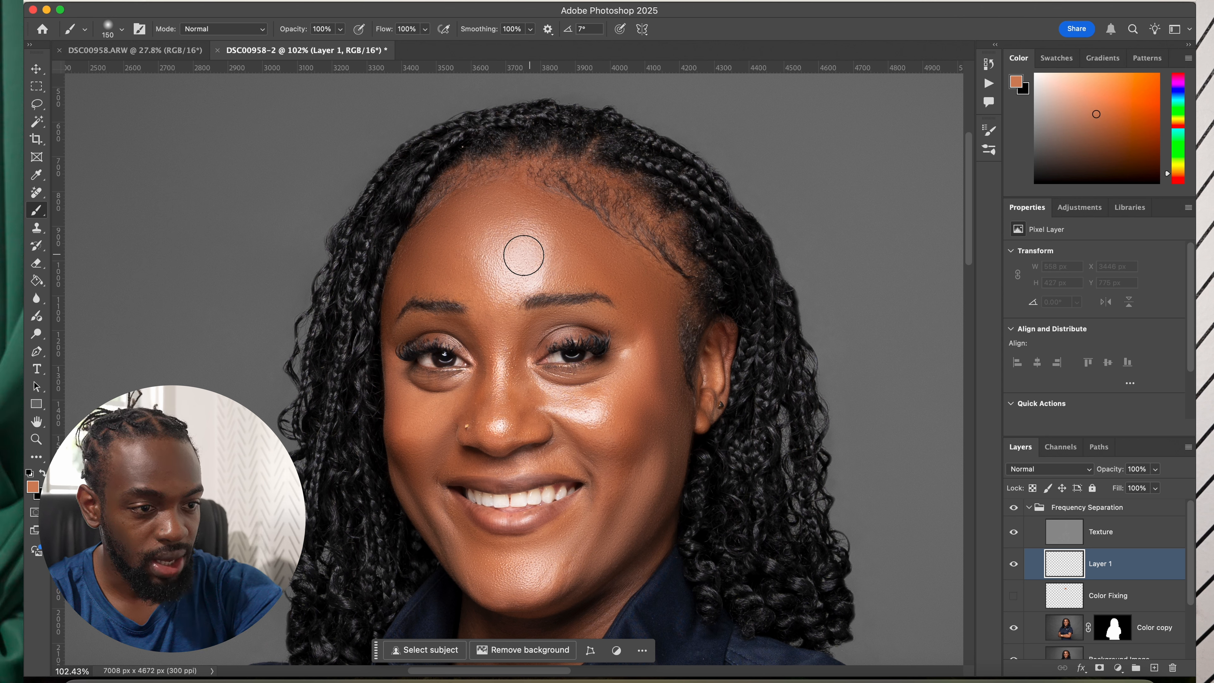
pyautogui.press('[')
pyautogui.press('[')
pyautogui.moveTo(483, 247)
pyautogui.mouseDown()
pyautogui.moveTo(516, 251)
pyautogui.moveTo(515, 230)
pyautogui.moveTo(500, 242)
pyautogui.moveTo(537, 226)
pyautogui.moveTo(532, 253)
pyautogui.moveTo(542, 228)
pyautogui.moveTo(543, 262)
pyautogui.moveTo(517, 282)
pyautogui.moveTo(545, 257)
pyautogui.moveTo(542, 237)
pyautogui.moveTo(479, 243)
pyautogui.moveTo(506, 280)
pyautogui.moveTo(531, 282)
pyautogui.moveTo(494, 286)
pyautogui.moveTo(481, 249)
pyautogui.mouseUp()
pyautogui.moveTo(534, 287)
pyautogui.mouseDown()
pyautogui.moveTo(490, 290)
pyautogui.moveTo(478, 243)
pyautogui.moveTo(535, 220)
pyautogui.moveTo(549, 236)
pyautogui.moveTo(547, 277)
pyautogui.moveTo(527, 256)
pyautogui.mouseUp()
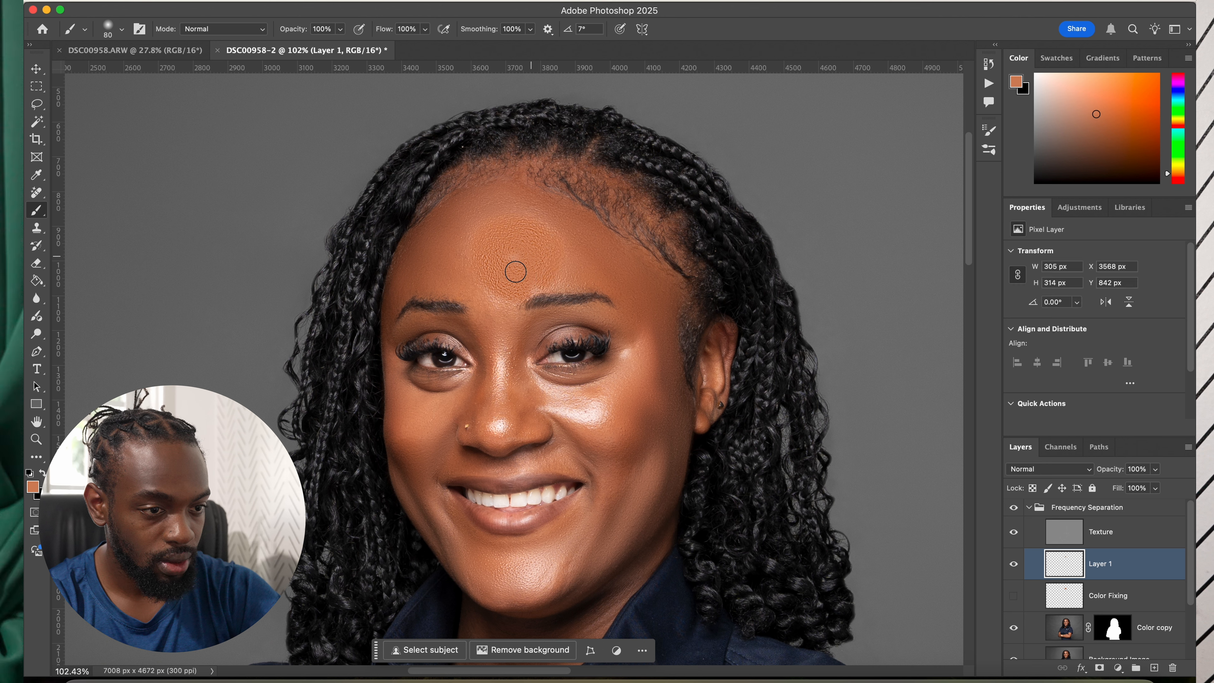
pyautogui.moveTo(547, 235); pyautogui.dragTo(542, 231)
# Step: Enlarge the brush to 150 px and widen the painted forehead patch around its edges on Layer 1
pyautogui.press(']')
pyautogui.press(']')
pyautogui.press(']')
pyautogui.press(']')
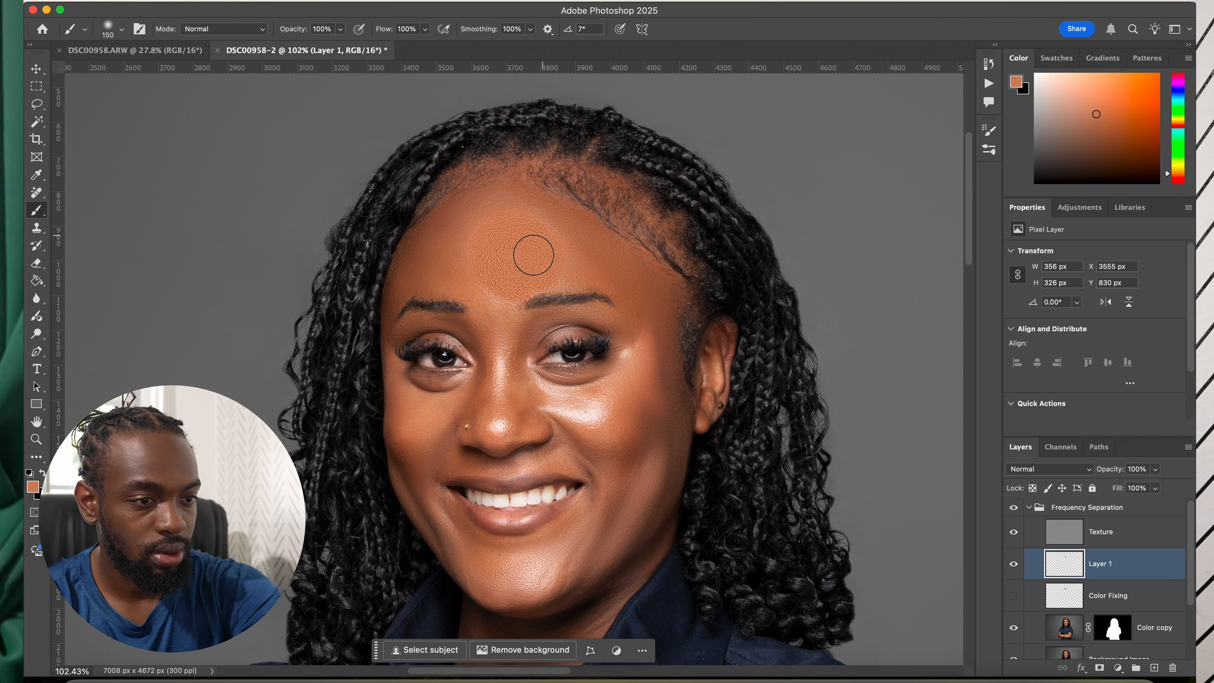
pyautogui.moveTo(490, 282)
pyautogui.mouseDown()
pyautogui.moveTo(484, 228)
pyautogui.moveTo(521, 238)
pyautogui.mouseUp()
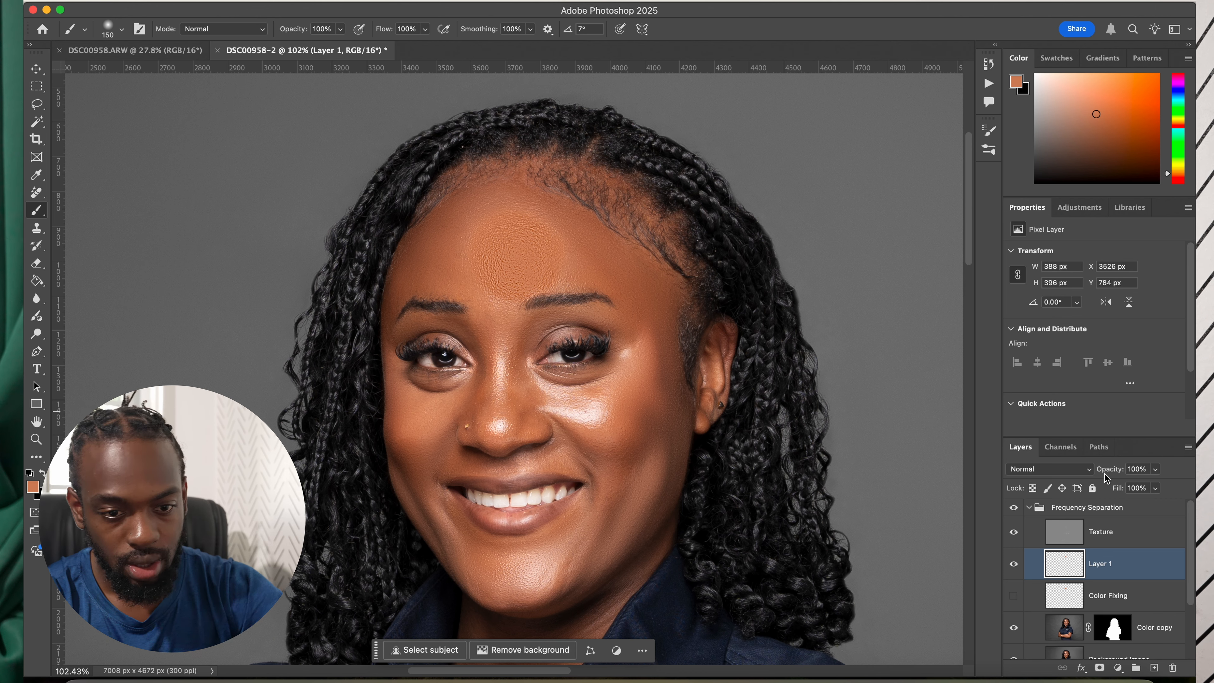
# Step: Lower Layer 1's opacity to 46% and check the blended forehead patch with the layer hidden and shown
pyautogui.moveTo(1114, 470); pyautogui.dragTo(1077, 470)
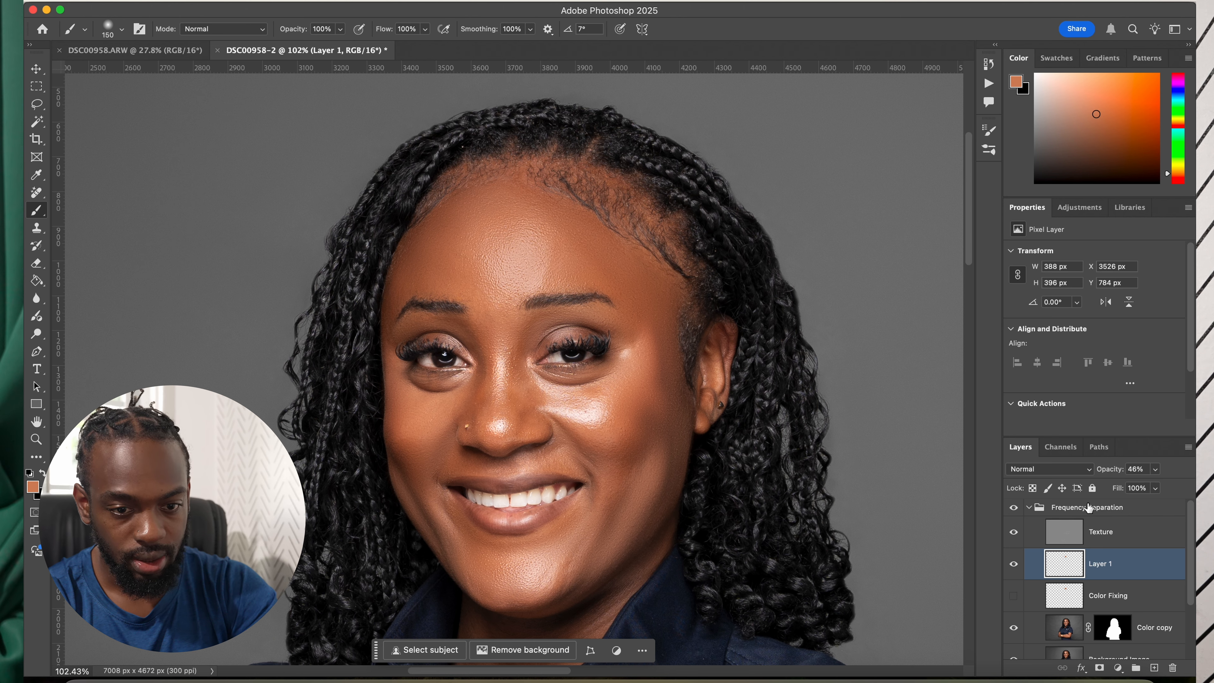
pyautogui.click(1013, 564)
pyautogui.click(1013, 565)
# Step: Compare the forehead correction on Color Fixing with the one on Layer 1, leaving only Layer 1 shown
pyautogui.scroll(-6, 640, 320)
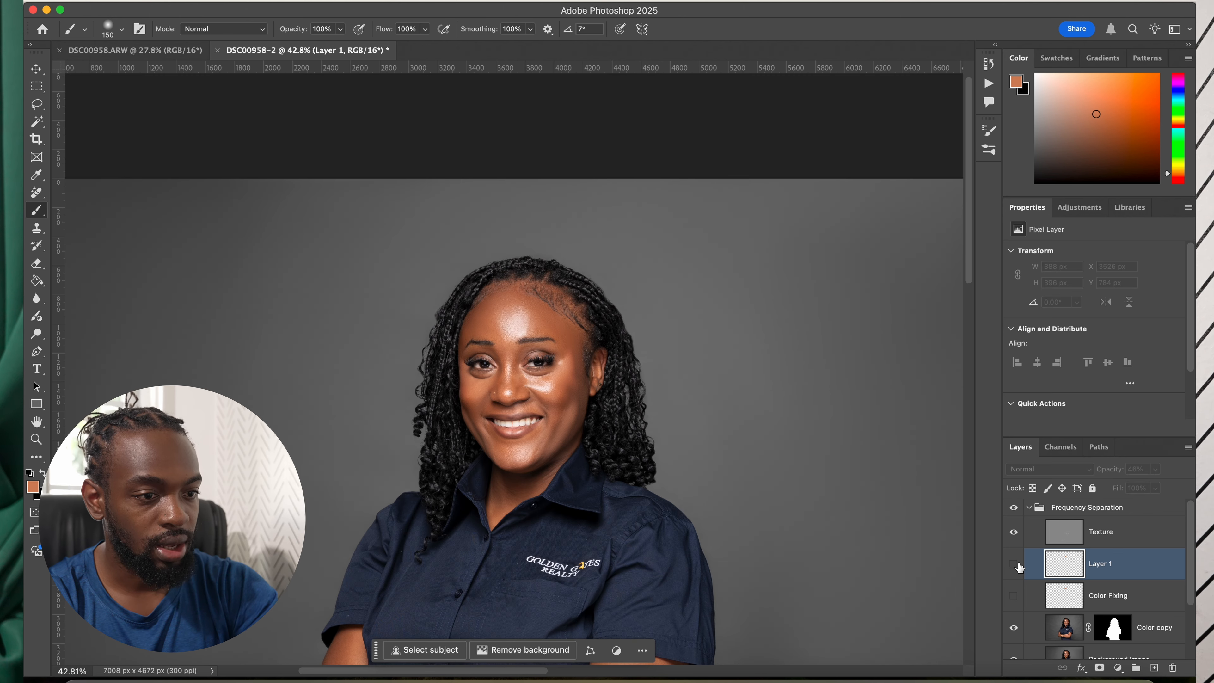
pyautogui.click(1013, 595)
pyautogui.click(1013, 563)
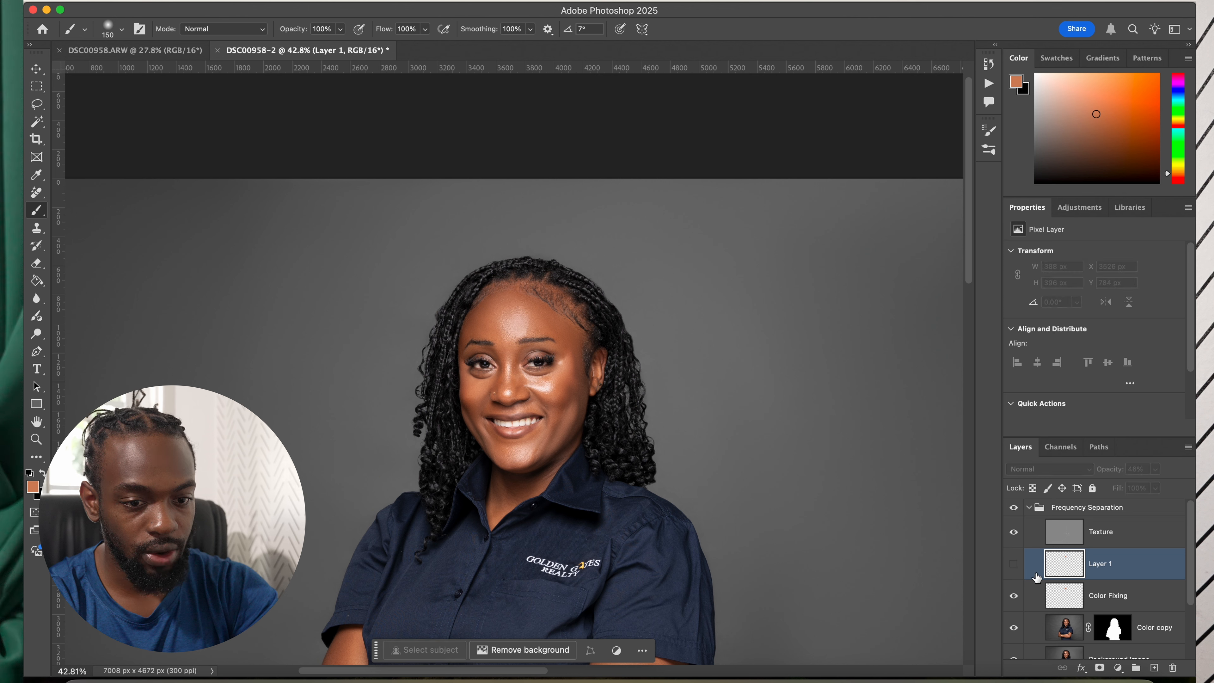
pyautogui.click(1014, 566)
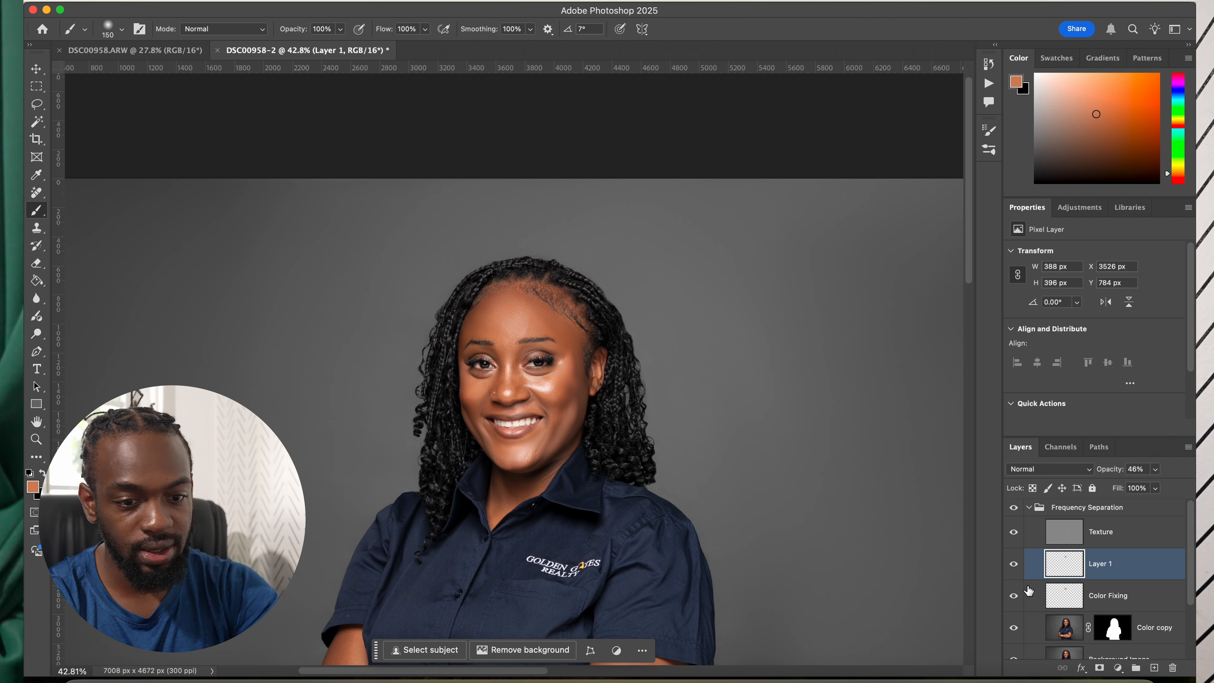
pyautogui.click(1014, 596)
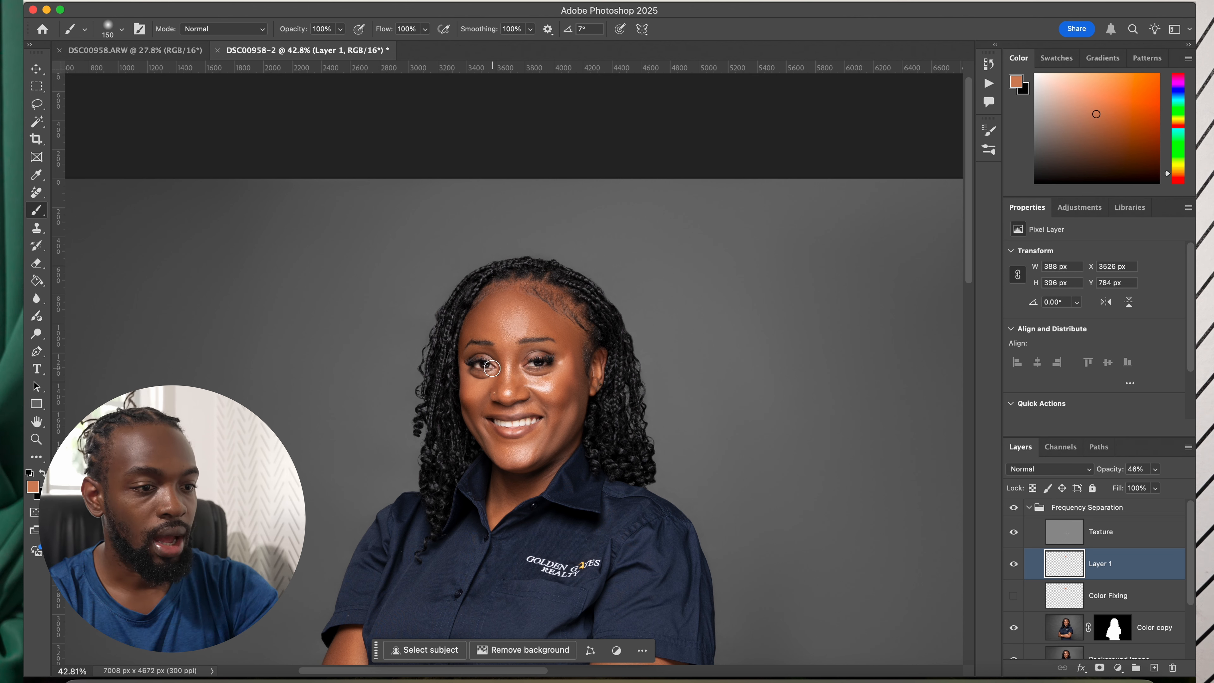
# Step: Examine the portrait and the forehead correction up close, with Layer 1 hidden and shown
pyautogui.scroll(-3, 550, 381)
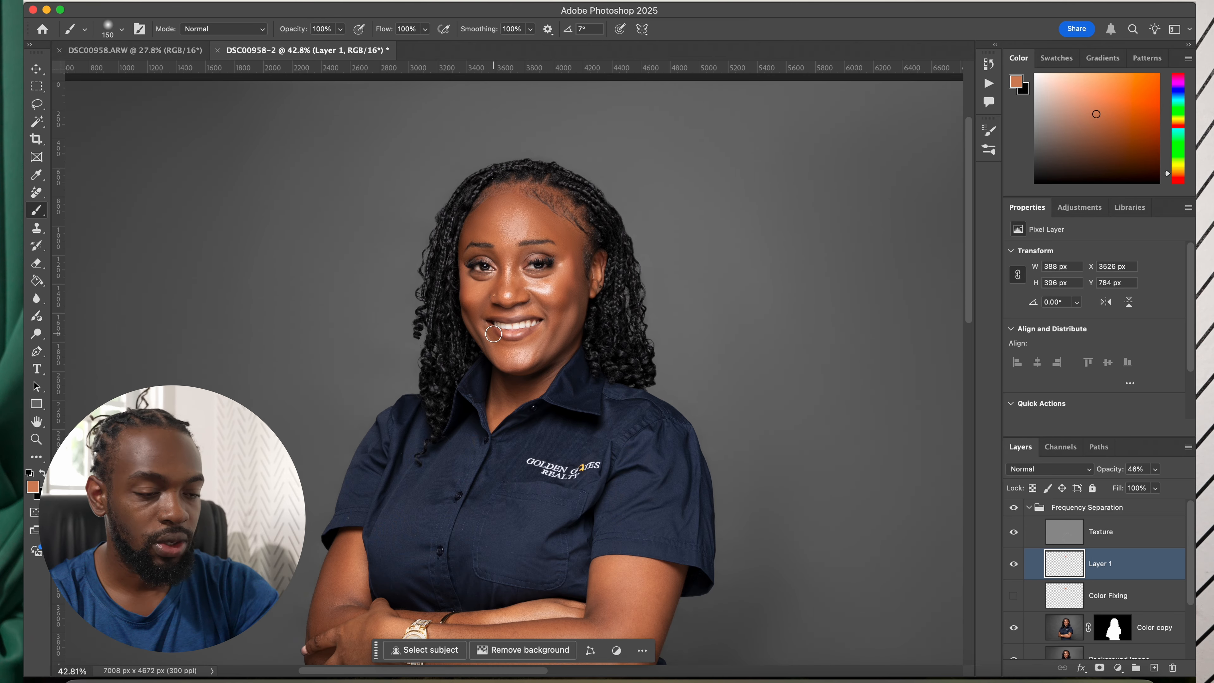
pyautogui.scroll(-2, 493, 334)
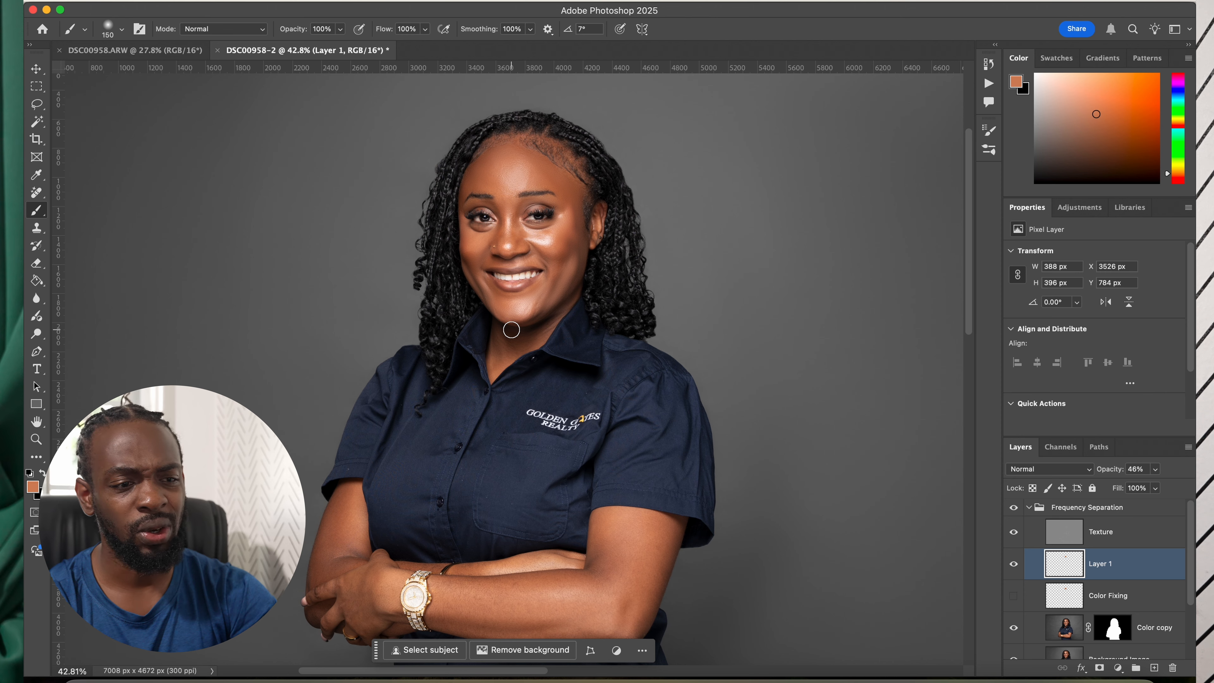
pyautogui.scroll(6, 482, 264)
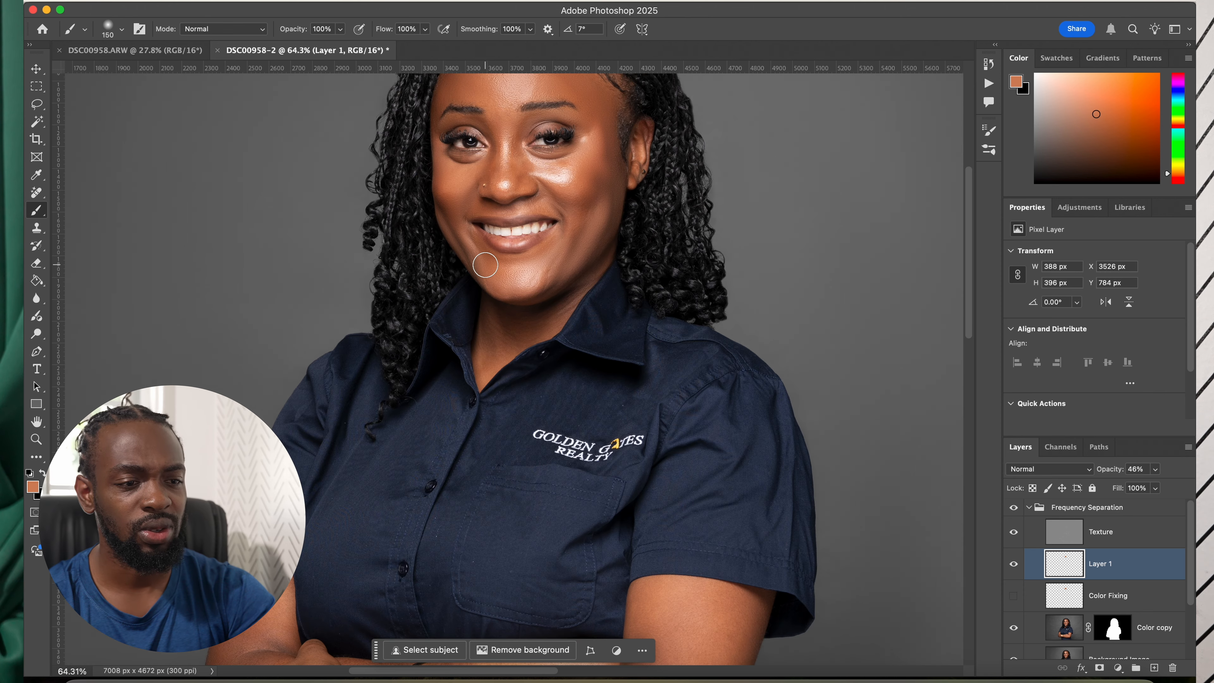
pyautogui.scroll(10, 483, 264)
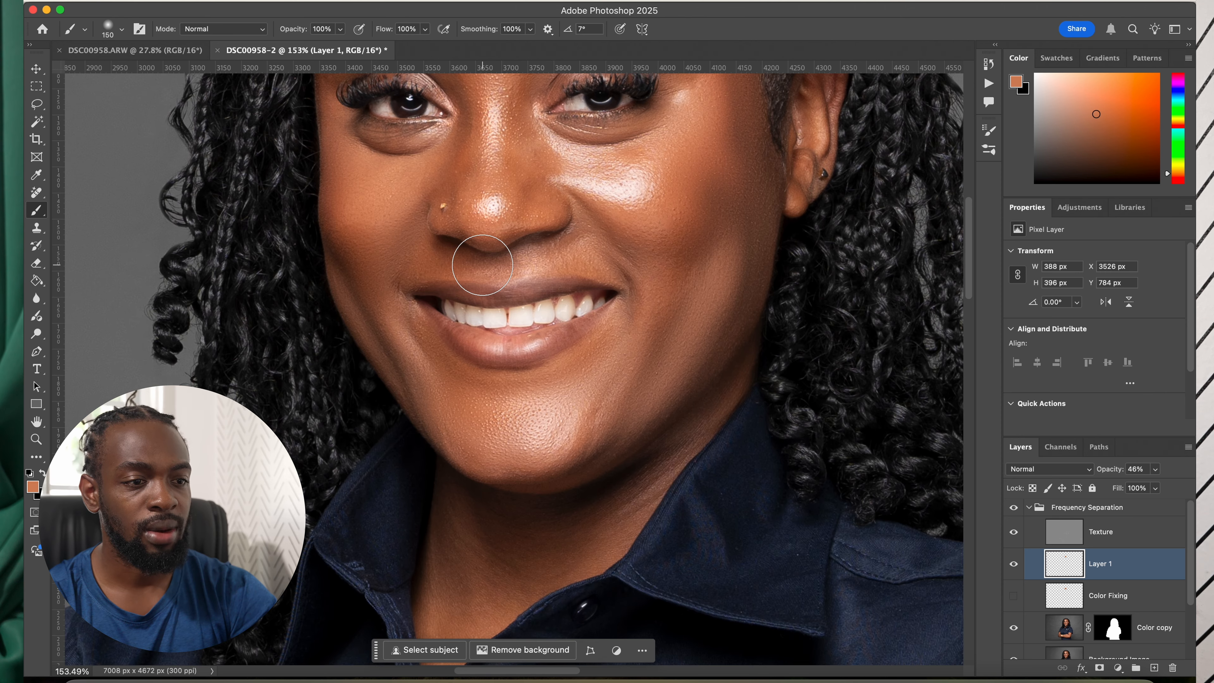
pyautogui.scroll(6, 482, 264)
pyautogui.scroll(-2, 483, 264)
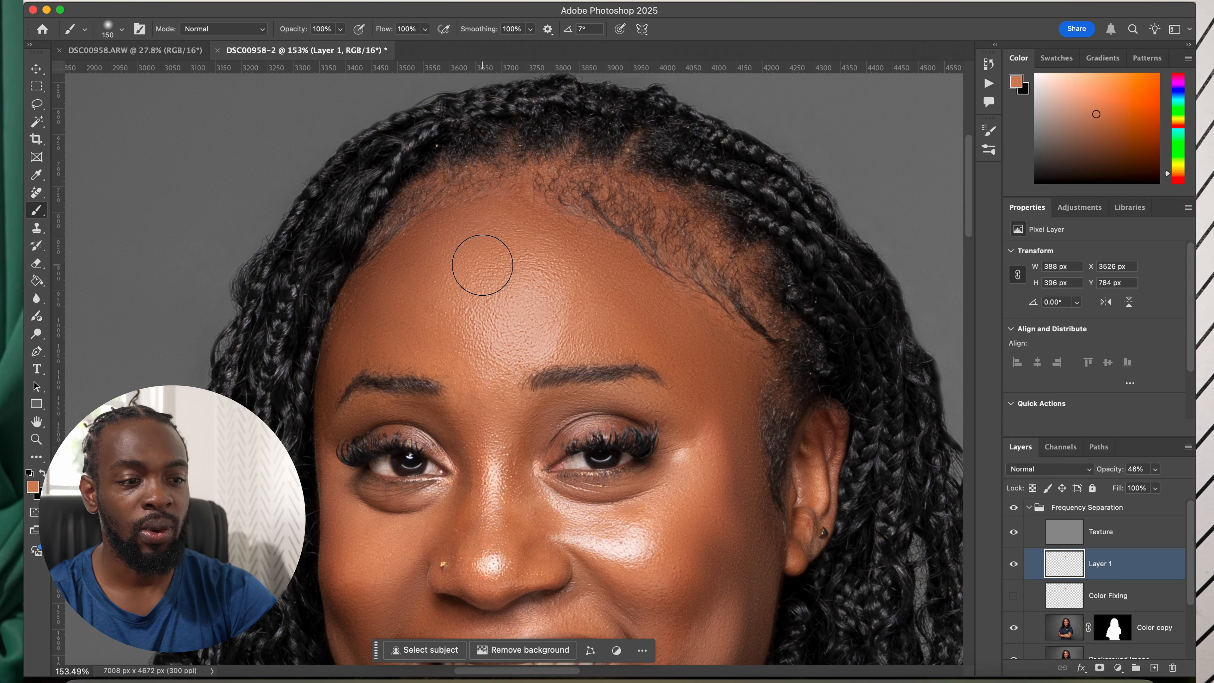
pyautogui.scroll(-1, 554, 344)
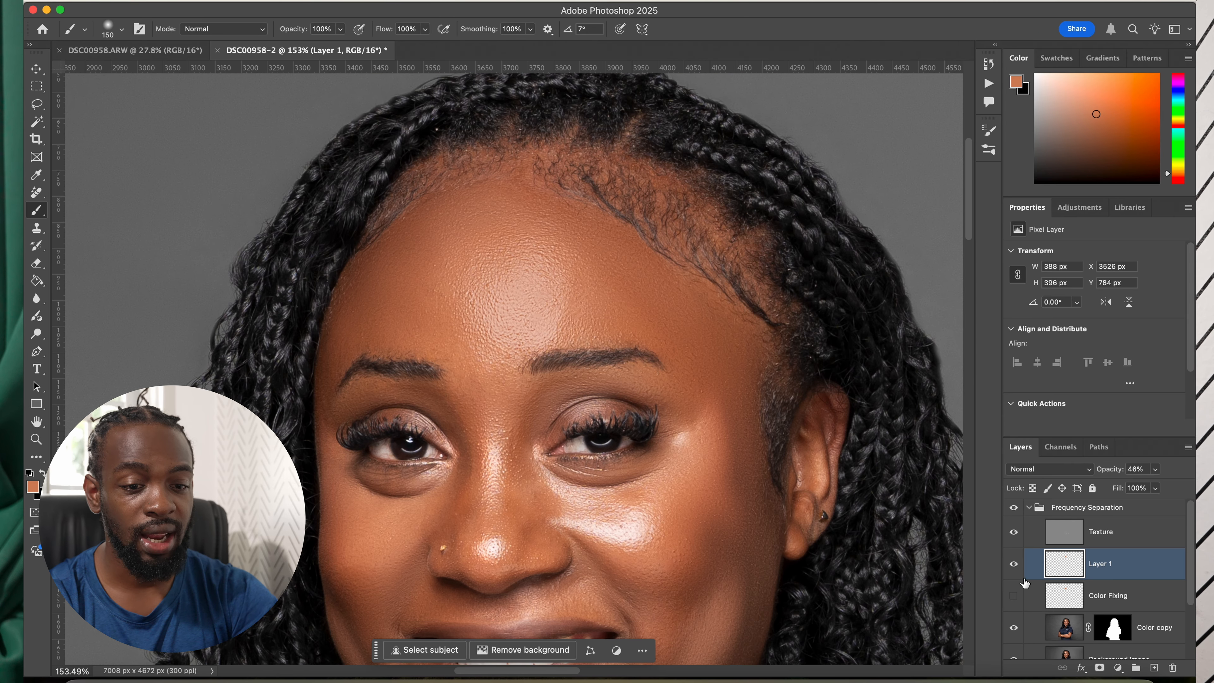
pyautogui.click(1013, 564)
pyautogui.click(1013, 564)
pyautogui.click(1013, 565)
pyautogui.click(1012, 565)
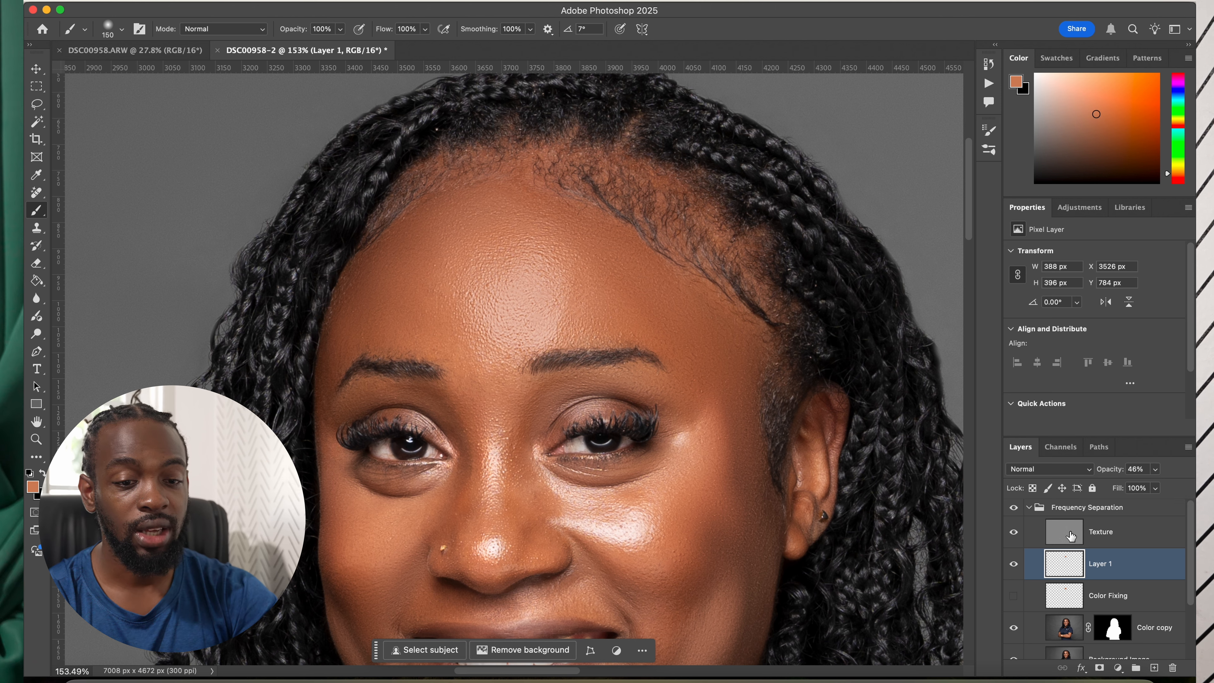
# Step: Try a much lower opacity on Layer 1, and set it to 45%
pyautogui.moveTo(1111, 473); pyautogui.dragTo(1085, 472)
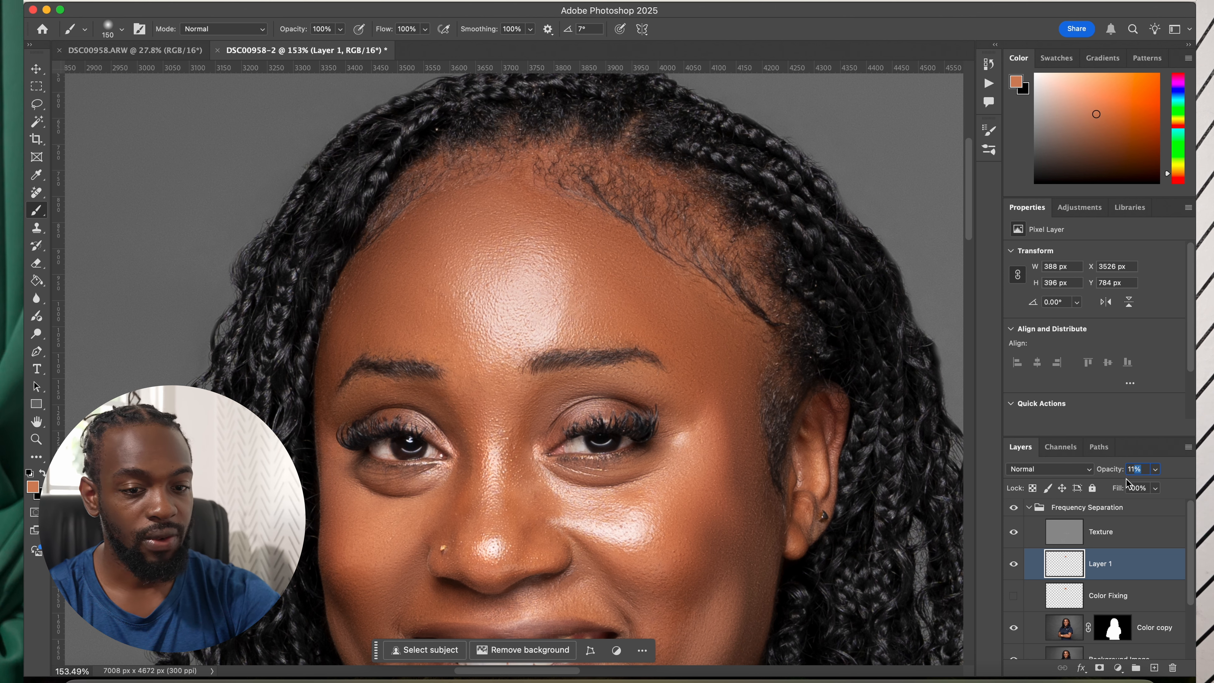
pyautogui.write('45')
pyautogui.press('Return')
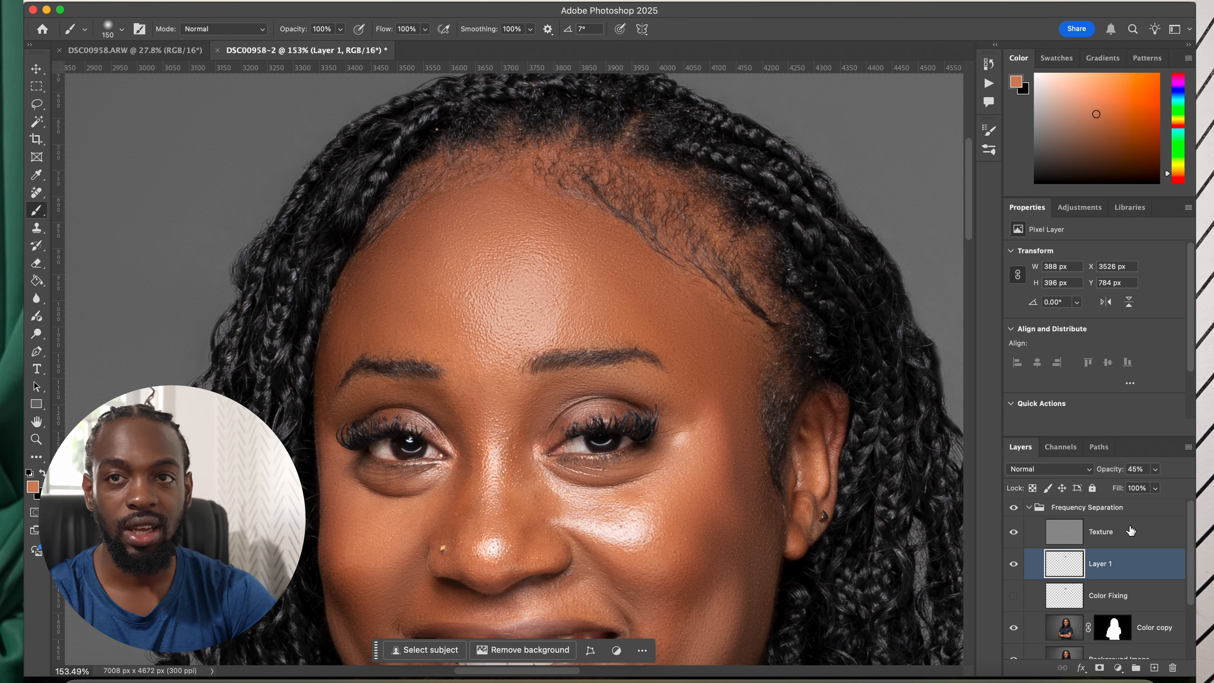
pyautogui.scroll(-3, 482, 306)
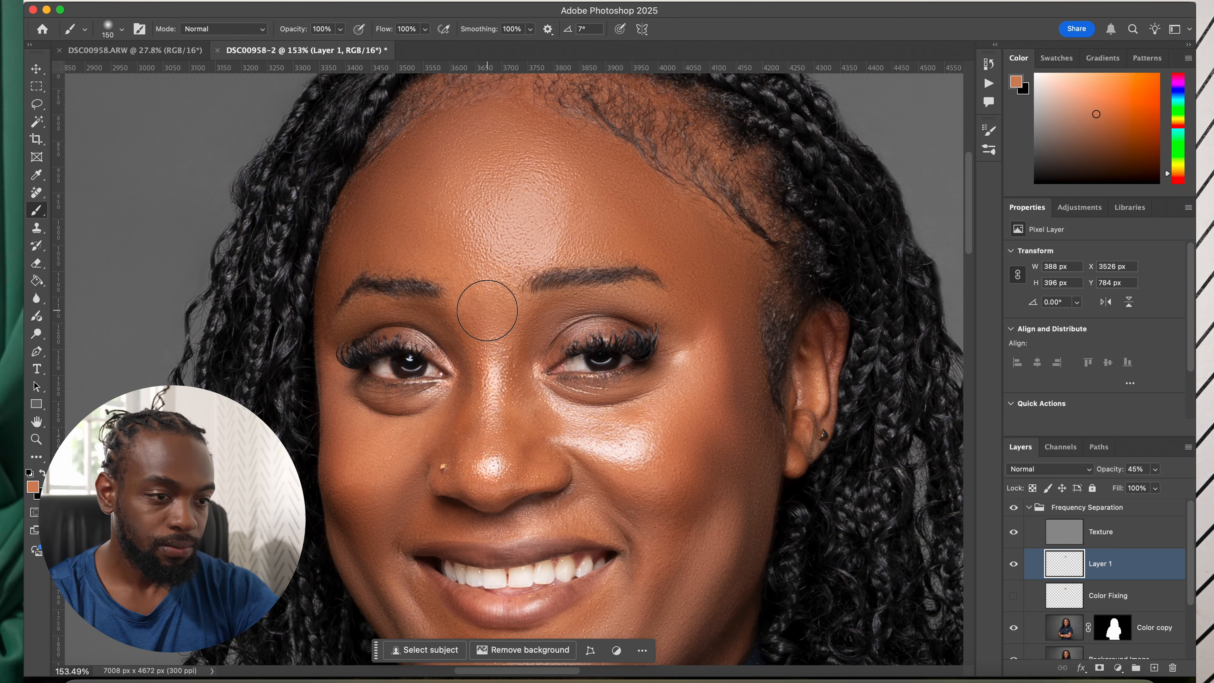
# Step: Examine the portrait's face and remaining skin highlights at several magnifications, ending close on the nose and mouth
pyautogui.scroll(-1, 482, 312)
pyautogui.scroll(-5, 483, 312)
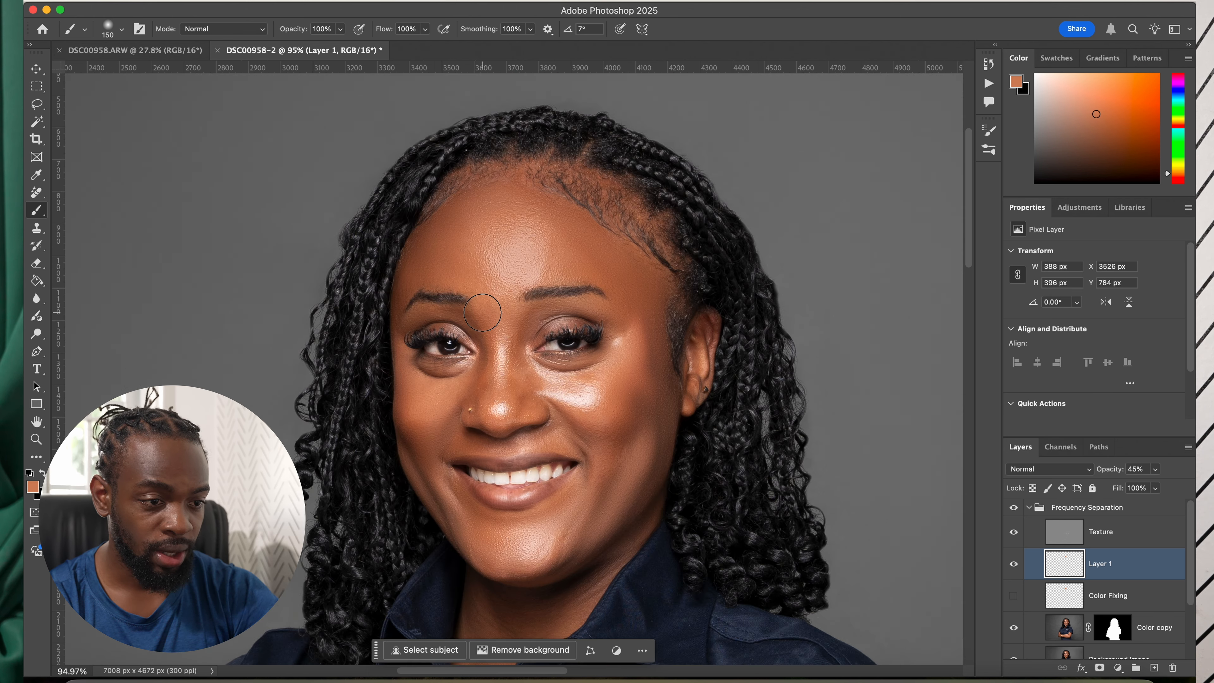
pyautogui.scroll(3, 482, 312)
pyautogui.scroll(-3, 482, 312)
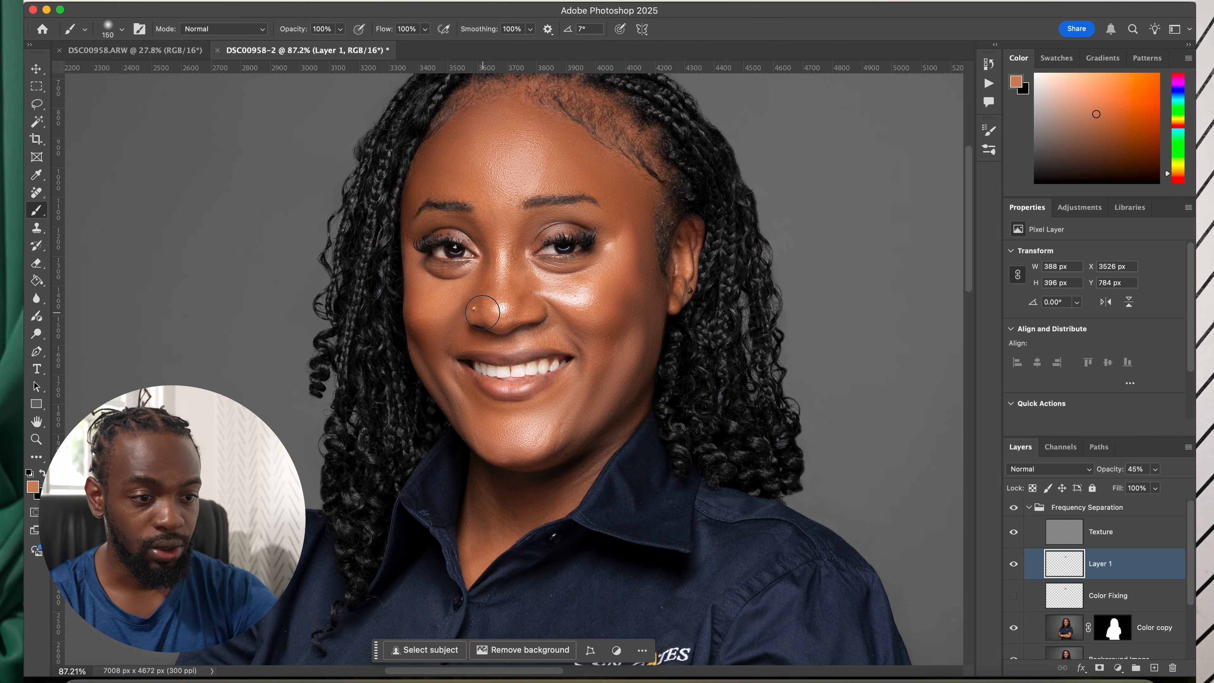
pyautogui.scroll(-5, 482, 312)
pyautogui.scroll(6, 483, 312)
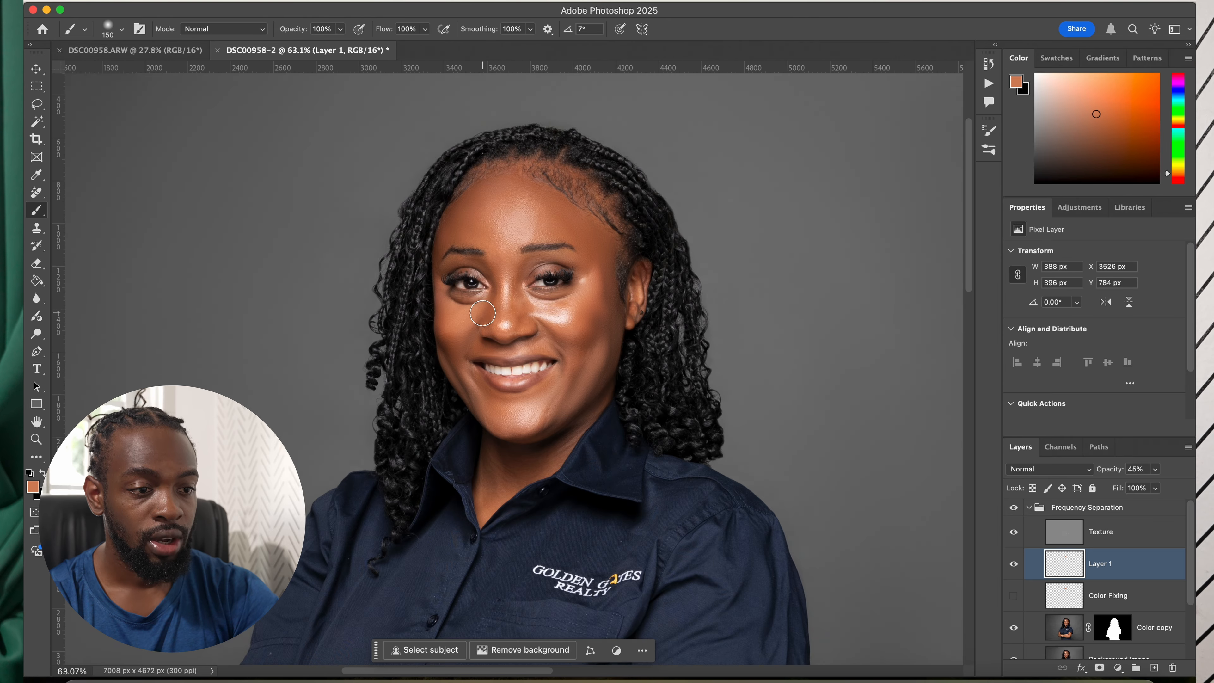
pyautogui.scroll(5, 483, 312)
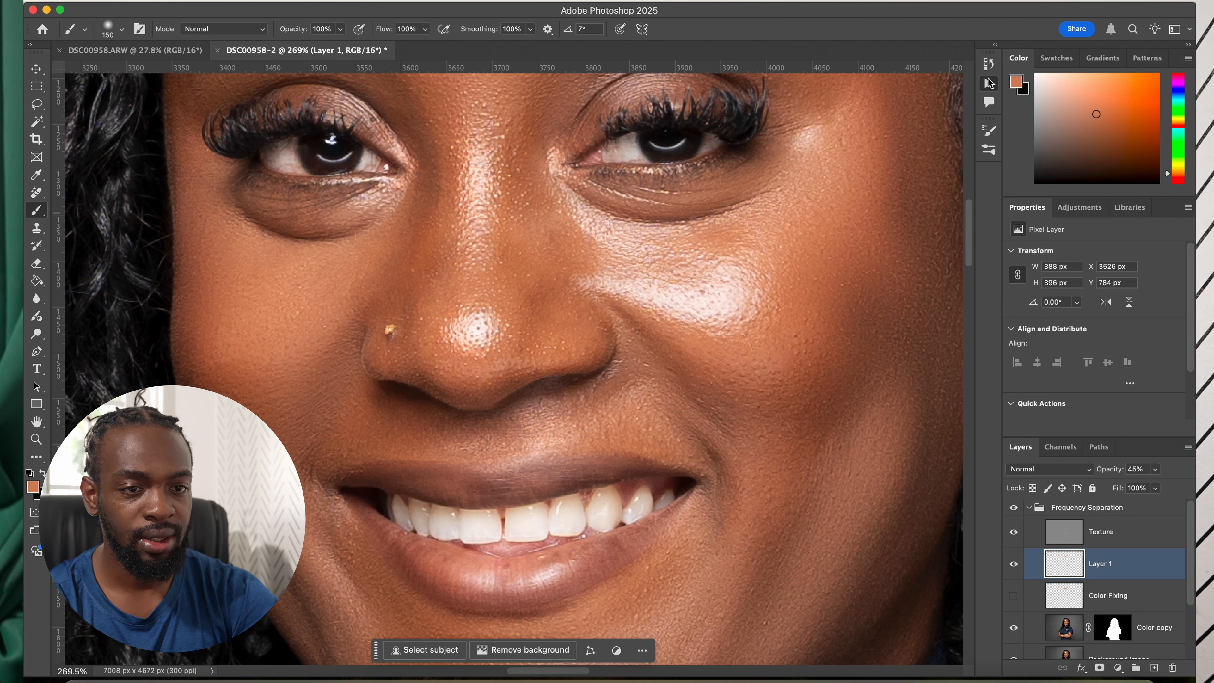
# Step: Show the recorded actions and select Eyes - Curves from the Infante 2021 Actions set
pyautogui.click(987, 83)
pyautogui.click(851, 104)
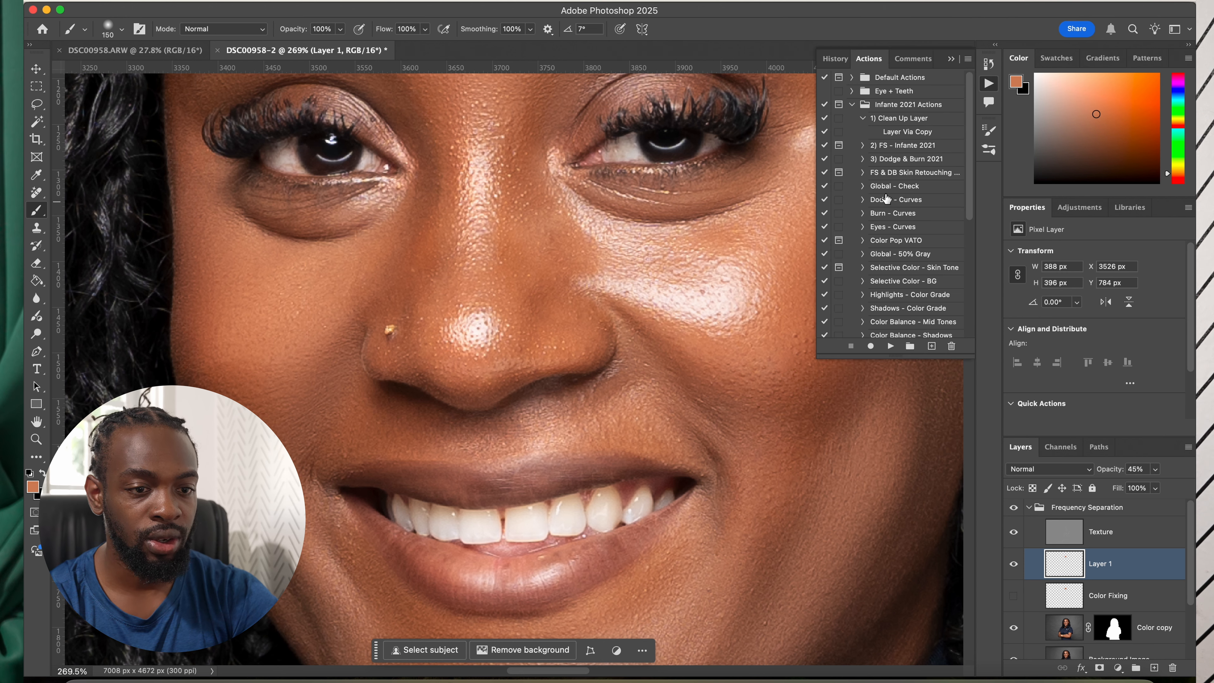
pyautogui.click(902, 228)
pyautogui.click(890, 346)
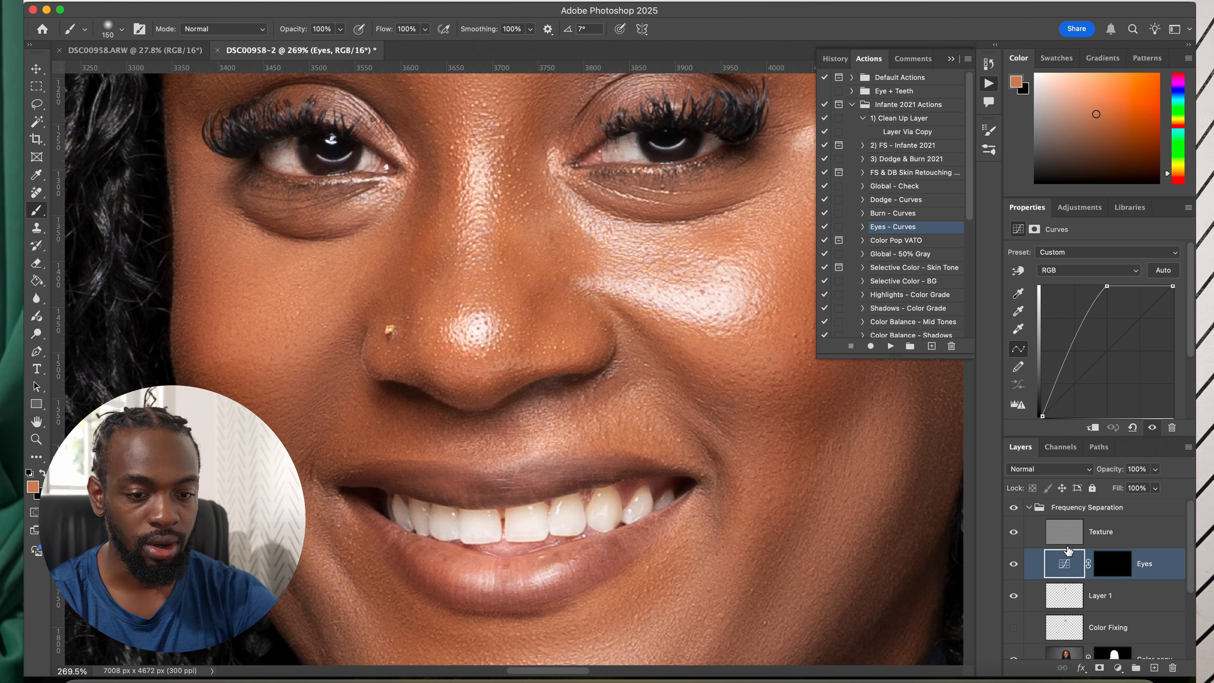
pyautogui.press('super+z')
pyautogui.press('super+z')
pyautogui.press('super+z')
pyautogui.press('super+z')
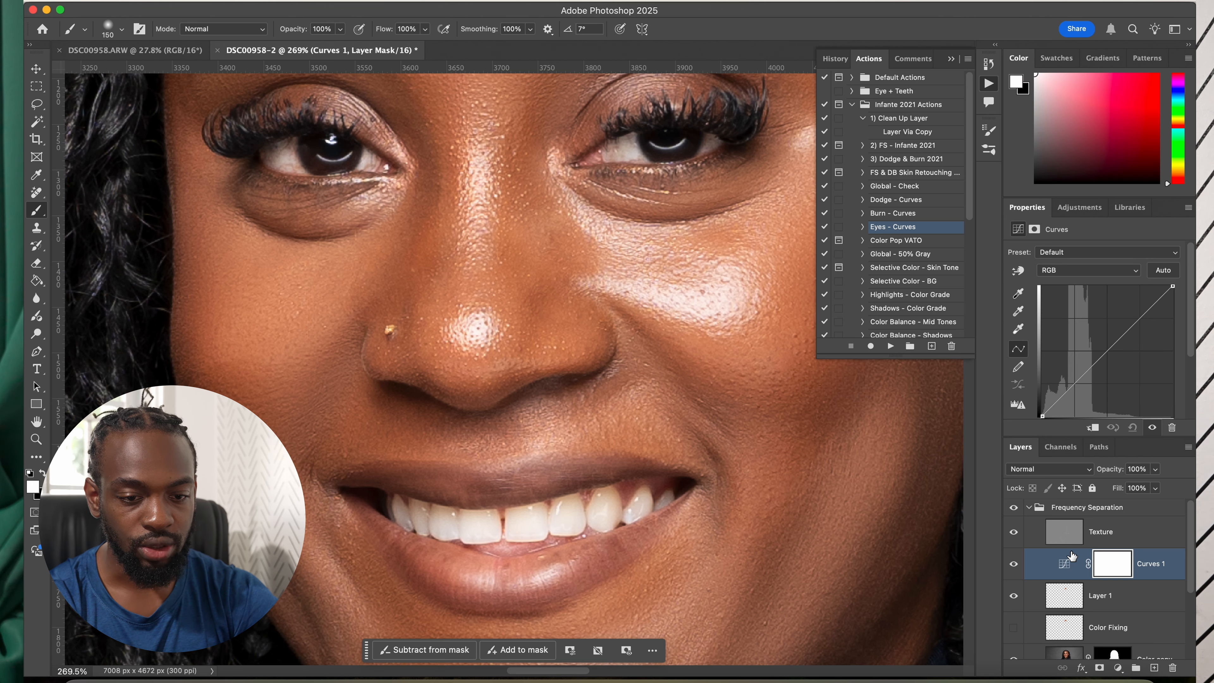
# Step: Collapse the Frequency Separation group, then run the Eyes - Curves action above it and target the new layer's mask
pyautogui.click(1030, 508)
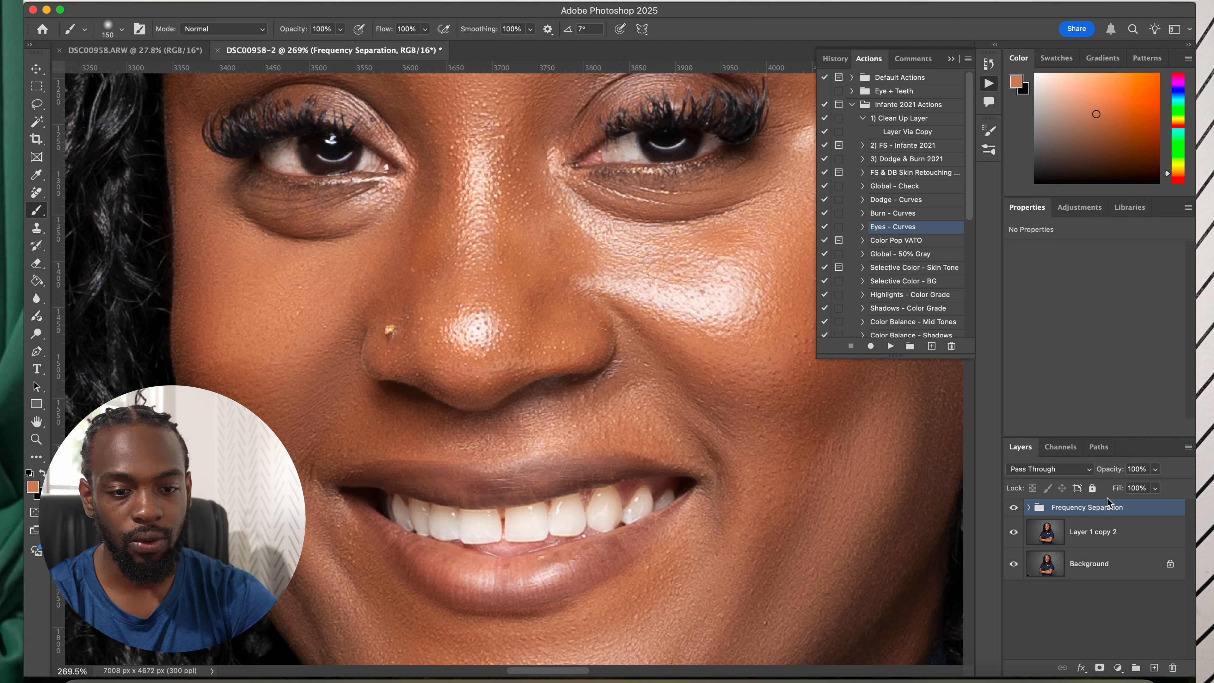
pyautogui.click(890, 346)
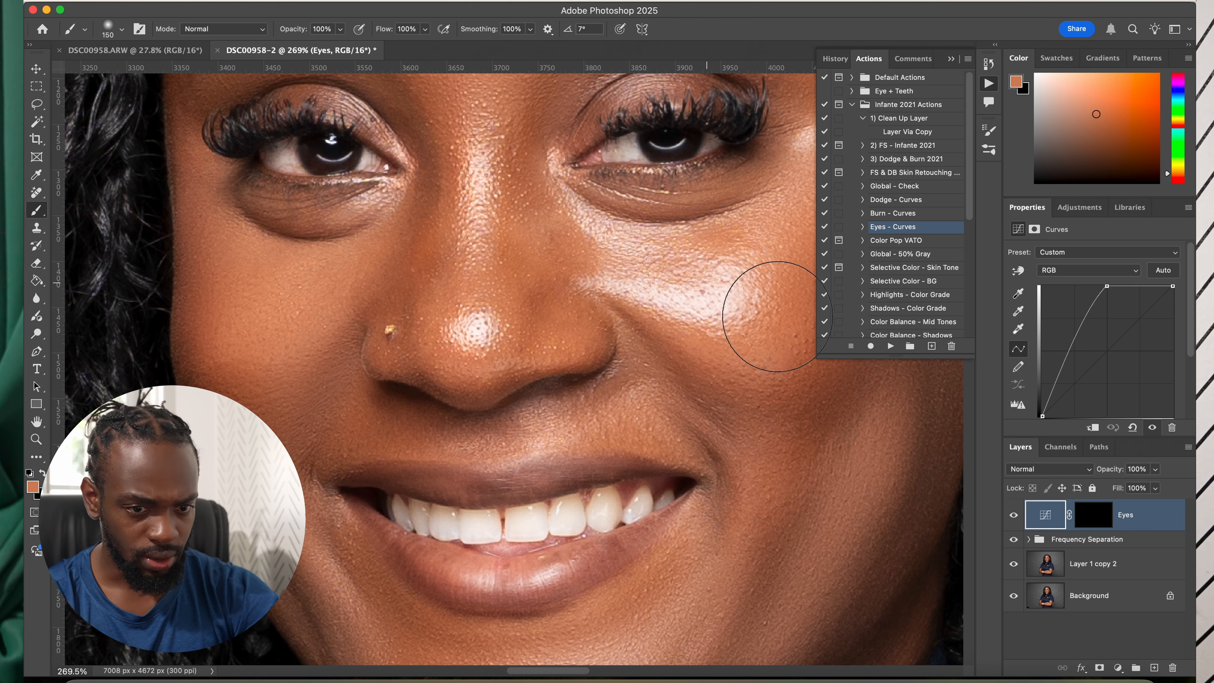
pyautogui.scroll(1, 772, 317)
pyautogui.click(1093, 515)
pyautogui.scroll(1, 681, 241)
pyautogui.scroll(1, 680, 241)
pyautogui.moveTo(623, 255); pyautogui.dragTo(517, 443)
pyautogui.moveTo(442, 241); pyautogui.dragTo(432, 382)
pyautogui.press('super+z')
# Step: Shrink the brush to 20 px and paint white over the whites of both eyes on the Eyes layer's mask
pyautogui.press('[')
pyautogui.press('[')
pyautogui.press('[')
pyautogui.press('[')
pyautogui.press('[')
pyautogui.press('[')
pyautogui.press('[')
pyautogui.press('[')
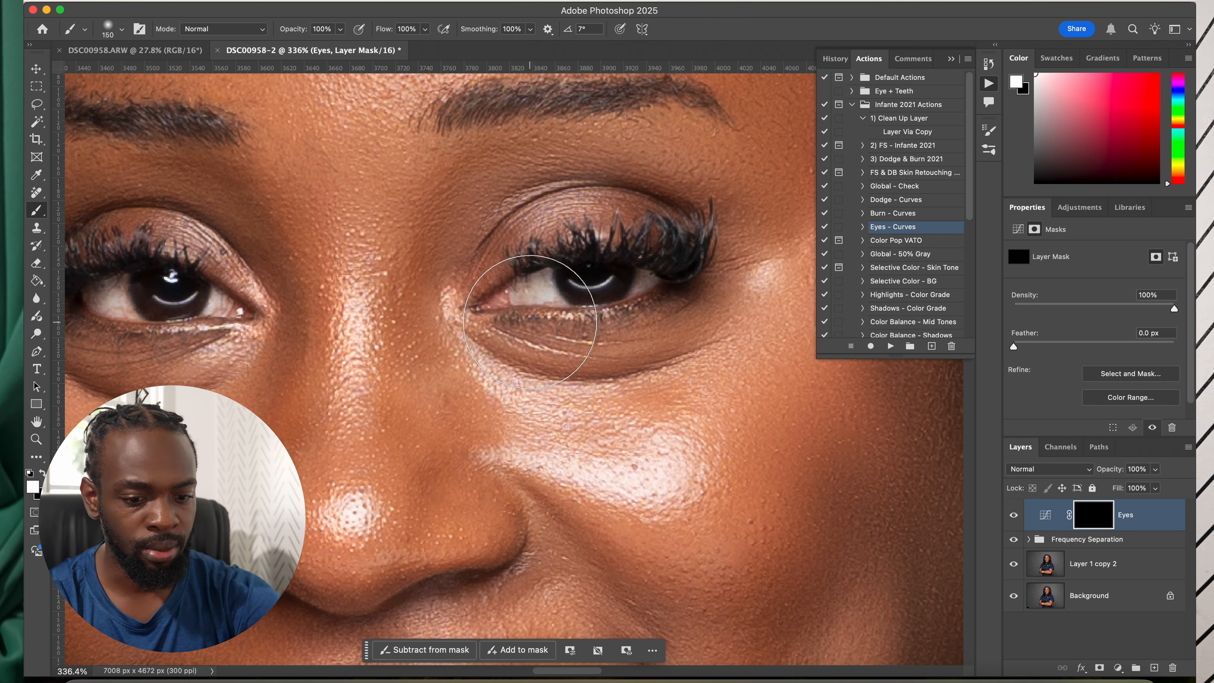
pyautogui.press('[')
pyautogui.press('[')
pyautogui.press('[')
pyautogui.press('[')
pyautogui.press('[')
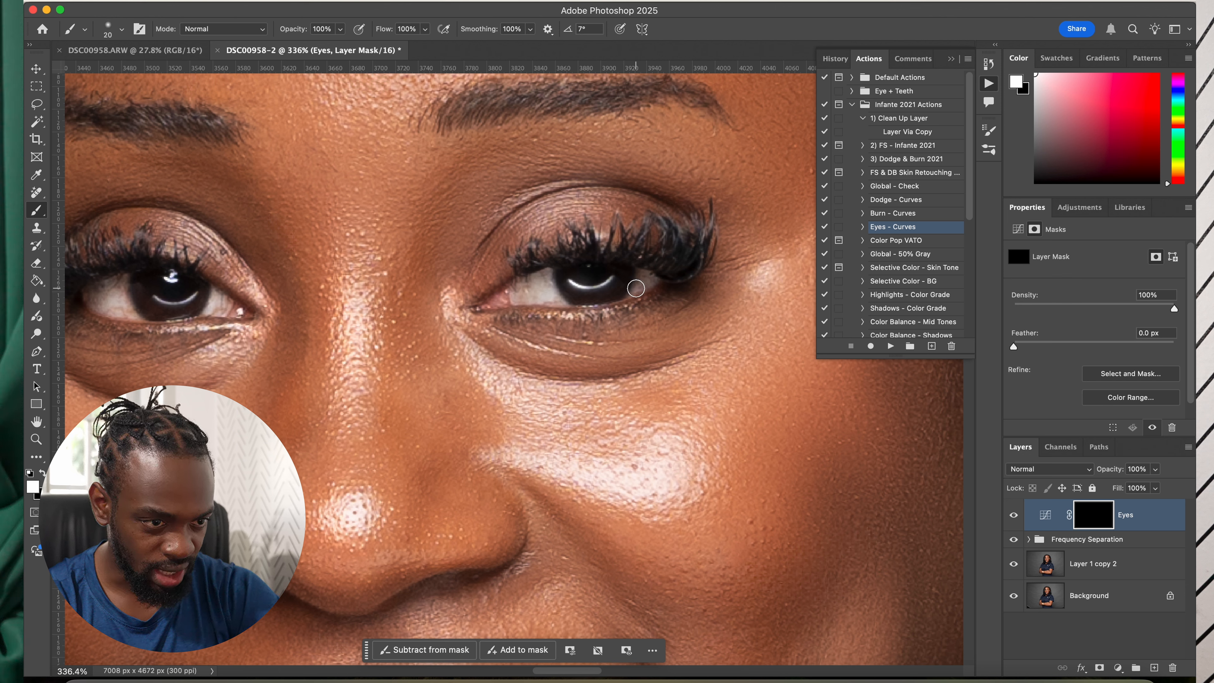
pyautogui.moveTo(526, 301)
pyautogui.mouseDown()
pyautogui.moveTo(544, 280)
pyautogui.moveTo(512, 292)
pyautogui.moveTo(554, 297)
pyautogui.mouseUp()
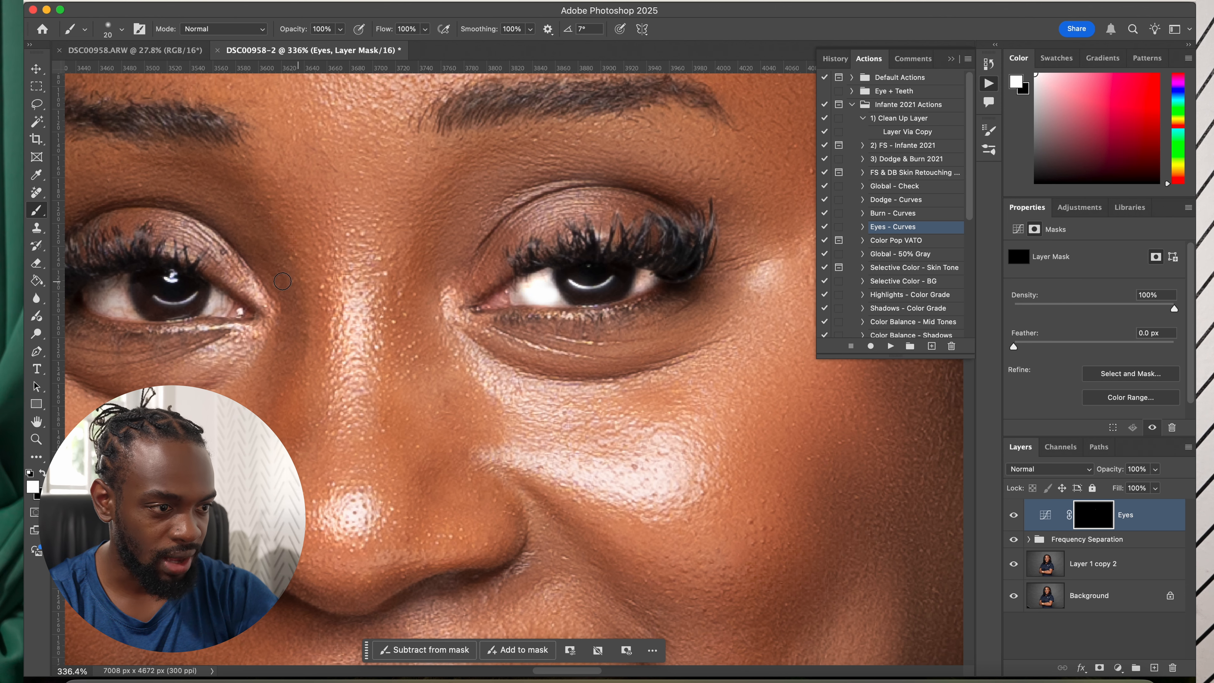
pyautogui.hscroll(-5, 292, 288)
pyautogui.moveTo(271, 282); pyautogui.dragTo(286, 311)
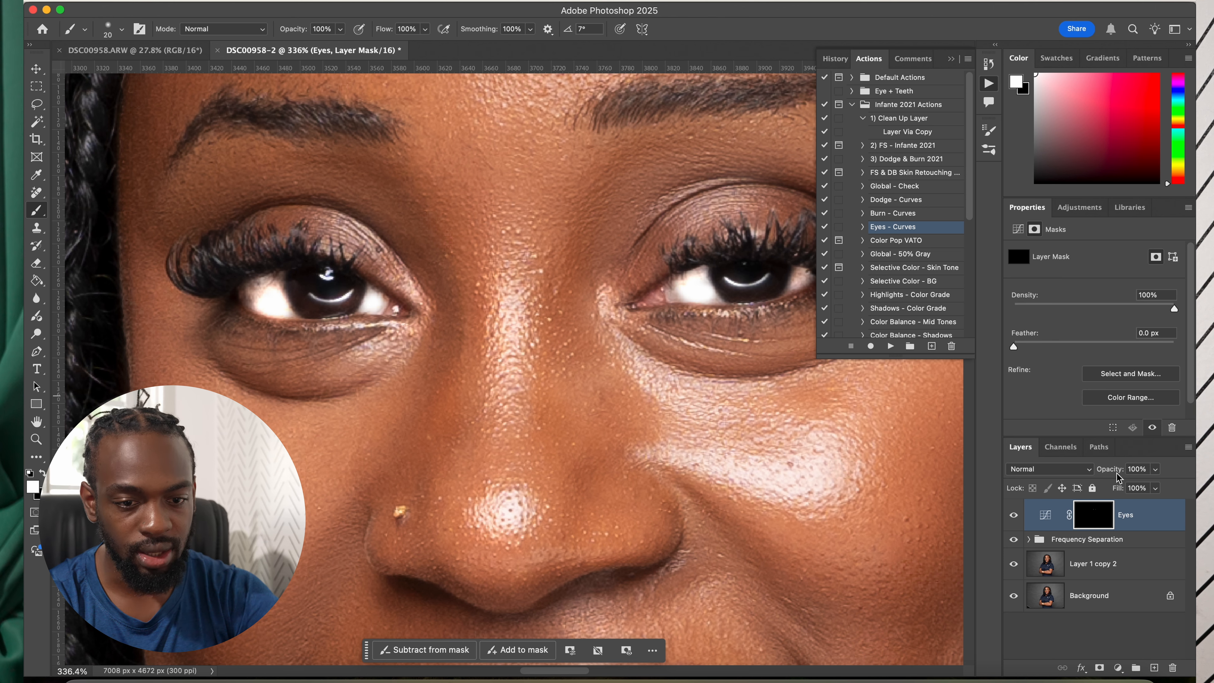
# Step: Try 44% opacity on the Eyes layer and compare the face with the layer hidden and shown
pyautogui.moveTo(1118, 471); pyautogui.dragTo(1099, 474)
pyautogui.scroll(-5, 578, 355)
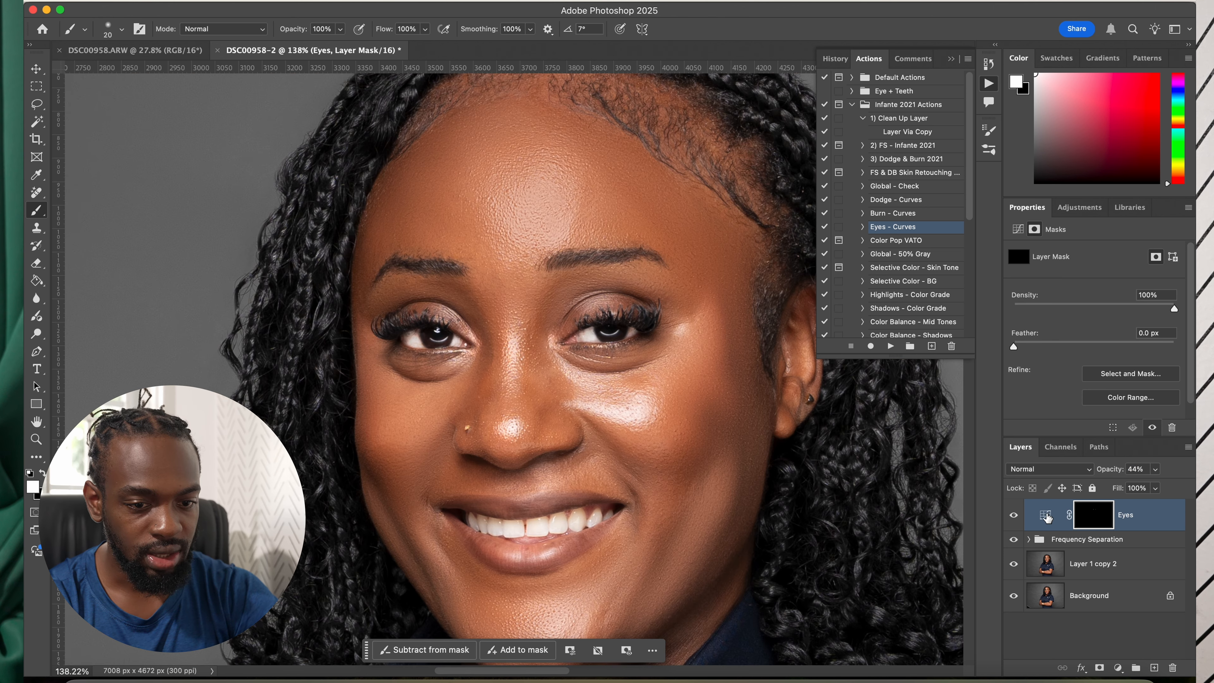
pyautogui.click(1013, 515)
pyautogui.click(1013, 515)
pyautogui.click(1013, 515)
pyautogui.click(1013, 515)
pyautogui.click(1013, 515)
pyautogui.click(1013, 515)
pyautogui.click(1013, 515)
pyautogui.click(1012, 515)
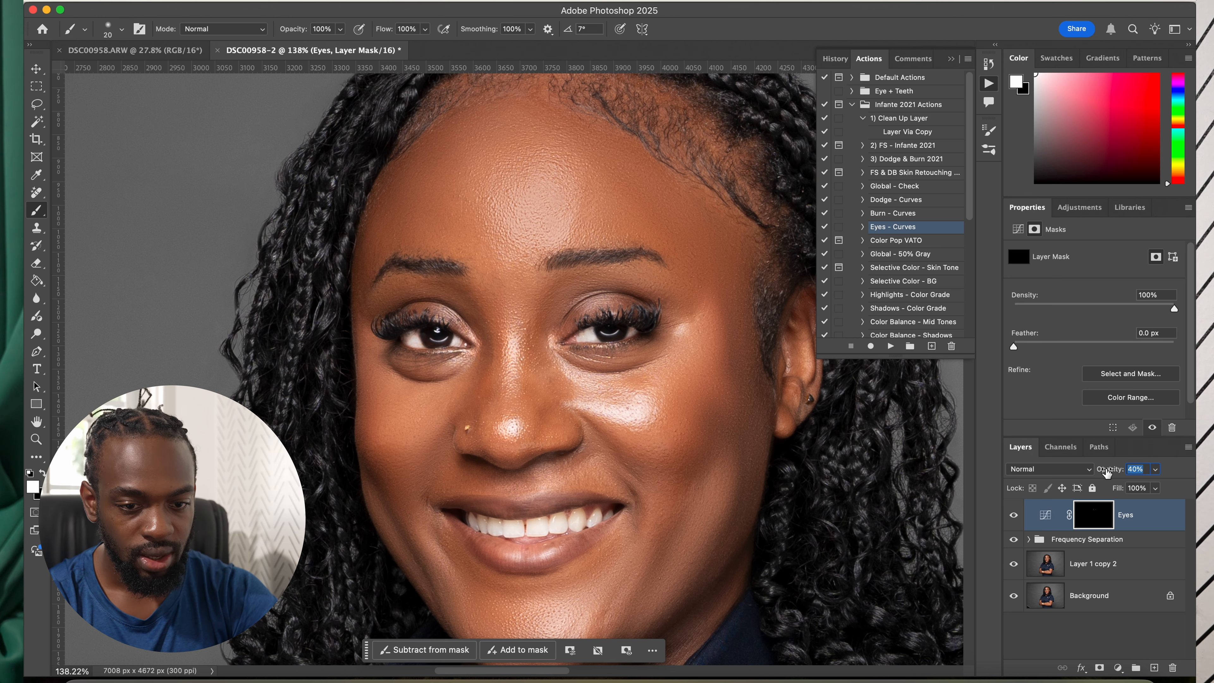
# Step: Set the Eyes layer's opacity to 40% and check the wider portrait with the layer hidden and shown
pyautogui.moveTo(1106, 470); pyautogui.dragTo(1105, 470)
pyautogui.scroll(-5, 599, 382)
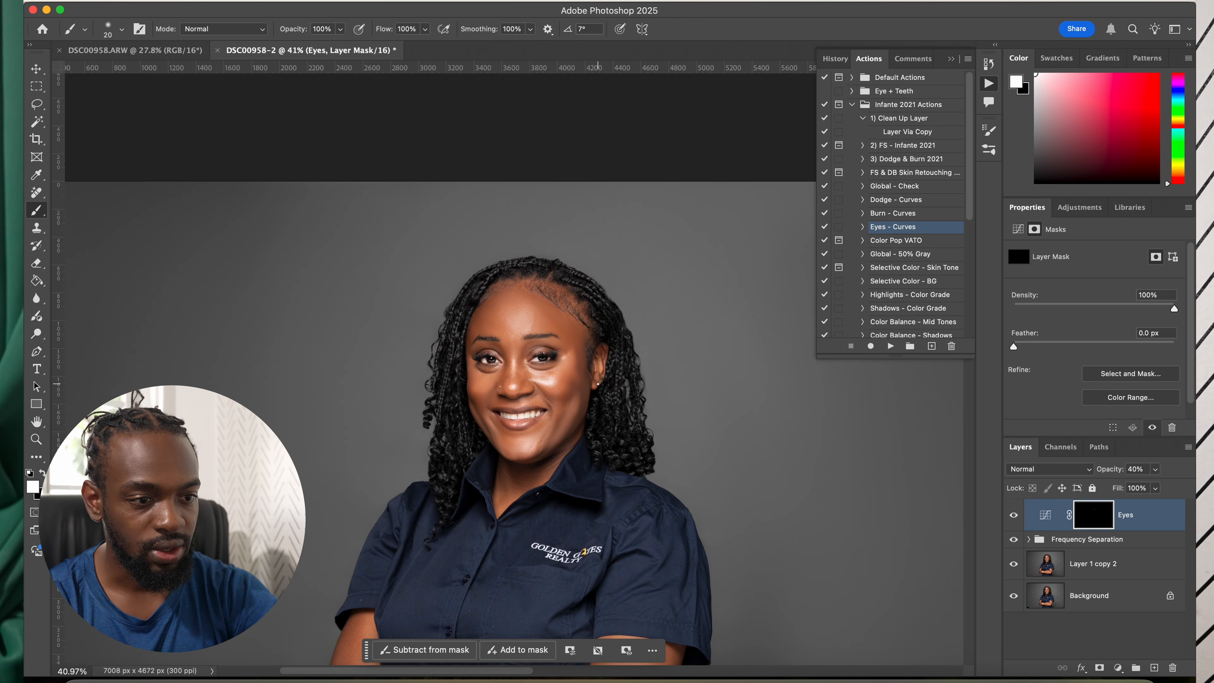
pyautogui.click(1014, 514)
pyautogui.click(1014, 515)
pyautogui.click(1014, 515)
pyautogui.click(1014, 514)
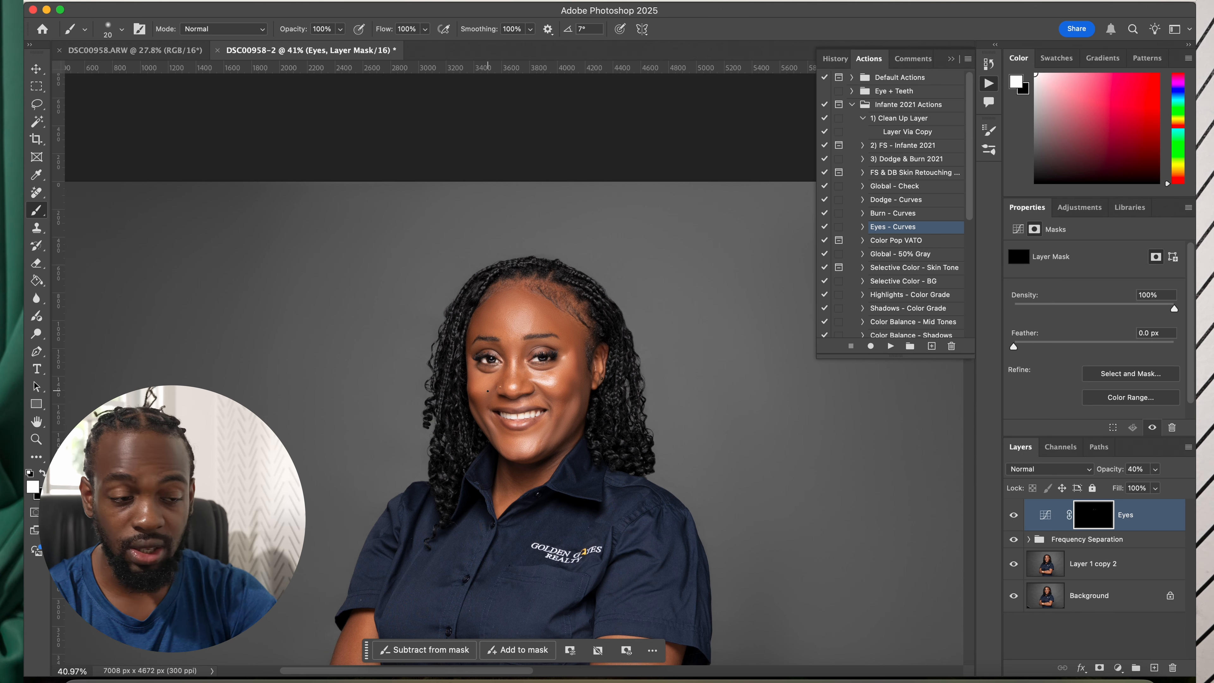
# Step: Run the Eyes - Curves action again to add a second curves layer for the teeth, and target its mask
pyautogui.scroll(5, 488, 391)
pyautogui.click(892, 346)
pyautogui.scroll(3, 534, 438)
pyautogui.scroll(-5, 534, 438)
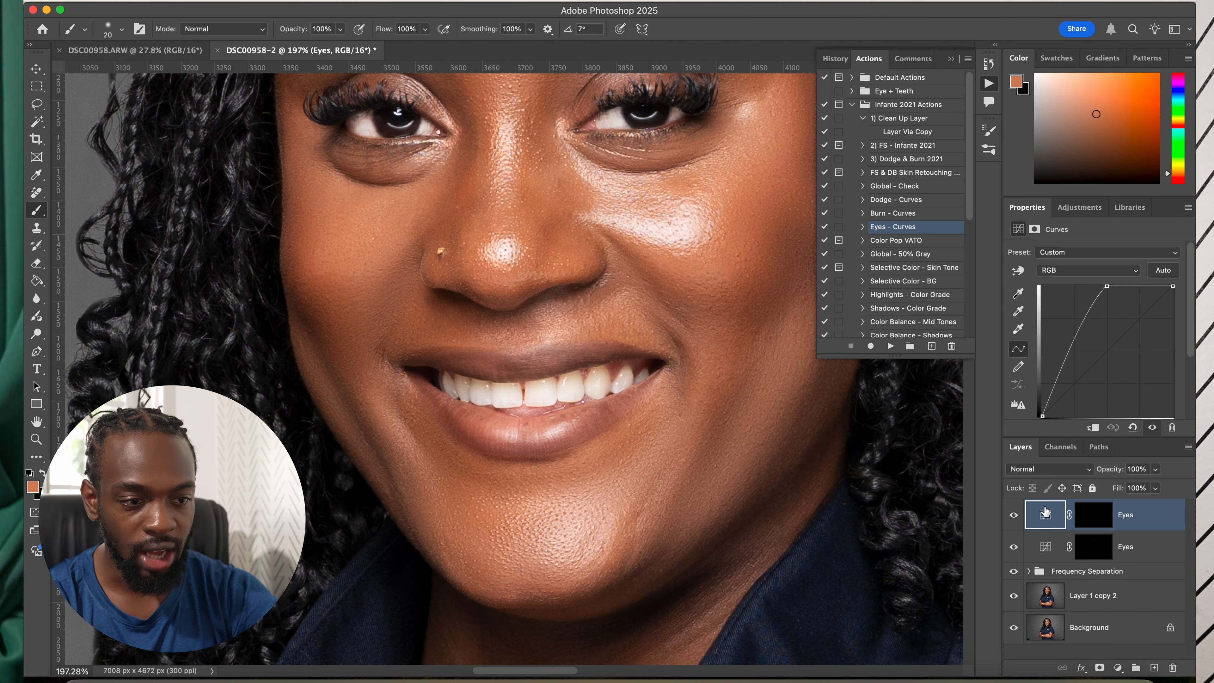
pyautogui.scroll(2, 550, 392)
pyautogui.click(1095, 515)
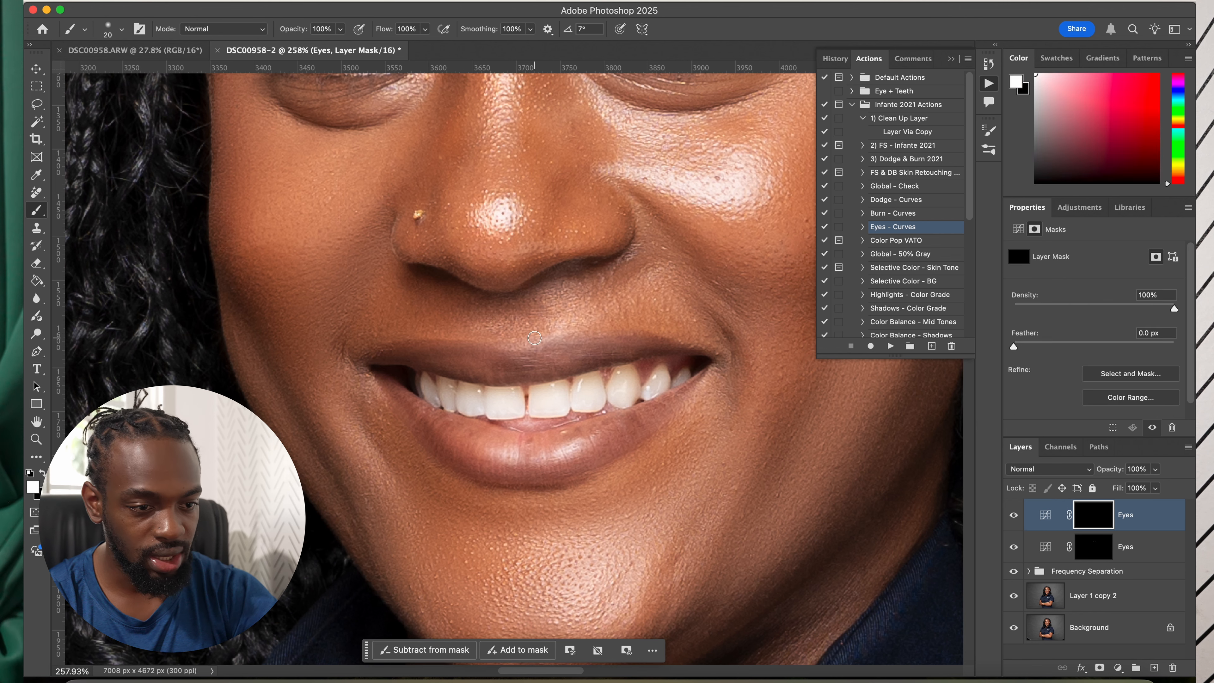
# Step: Paint white over the teeth on the new Eyes layer's mask, enlarging the brush to 35 px
pyautogui.moveTo(615, 402)
pyautogui.mouseDown()
pyautogui.moveTo(635, 378)
pyautogui.moveTo(620, 373)
pyautogui.moveTo(628, 402)
pyautogui.mouseUp()
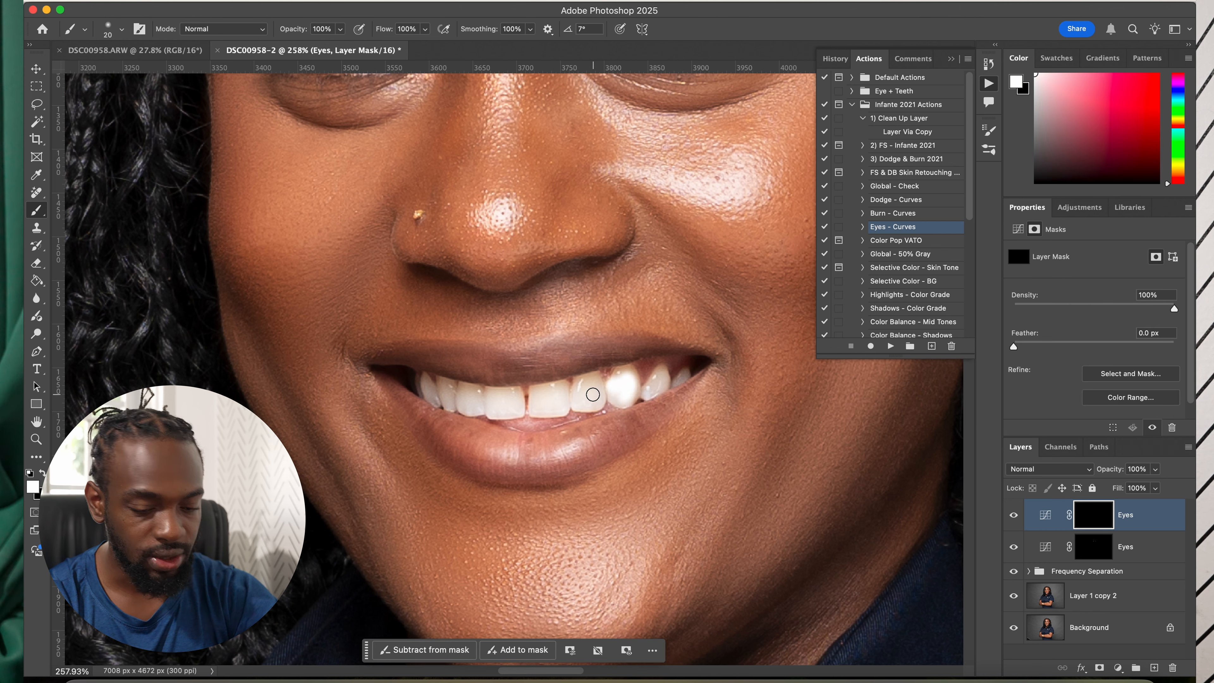
pyautogui.press(']')
pyautogui.press(']')
pyautogui.press(']')
pyautogui.moveTo(579, 396)
pyautogui.mouseDown()
pyautogui.moveTo(555, 385)
pyautogui.moveTo(512, 404)
pyautogui.moveTo(466, 401)
pyautogui.moveTo(414, 383)
pyautogui.moveTo(437, 399)
pyautogui.mouseUp()
pyautogui.moveTo(674, 388); pyautogui.dragTo(655, 378)
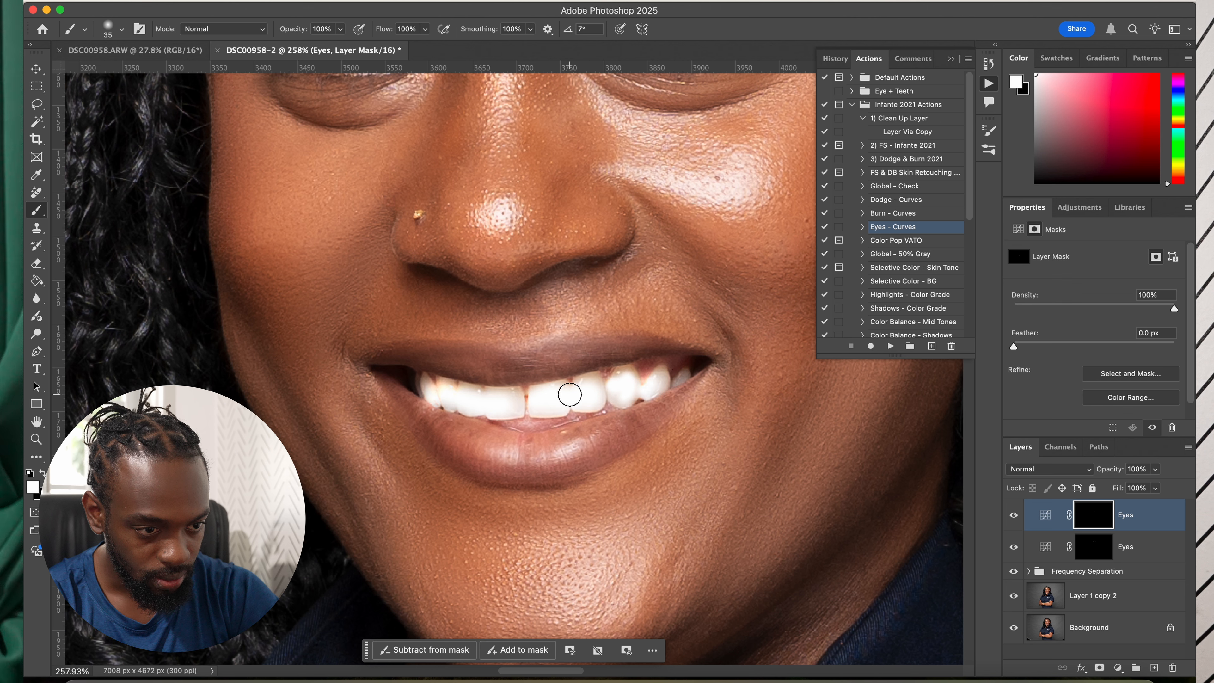
# Step: Try 50% opacity on the teeth-brightening curves layer and compare the smile with it hidden and shown
pyautogui.moveTo(1108, 469)
pyautogui.mouseDown()
pyautogui.moveTo(1093, 473)
pyautogui.moveTo(1097, 486)
pyautogui.mouseUp()
pyautogui.click(1015, 516)
pyautogui.click(1015, 515)
pyautogui.click(1015, 516)
pyautogui.click(1015, 516)
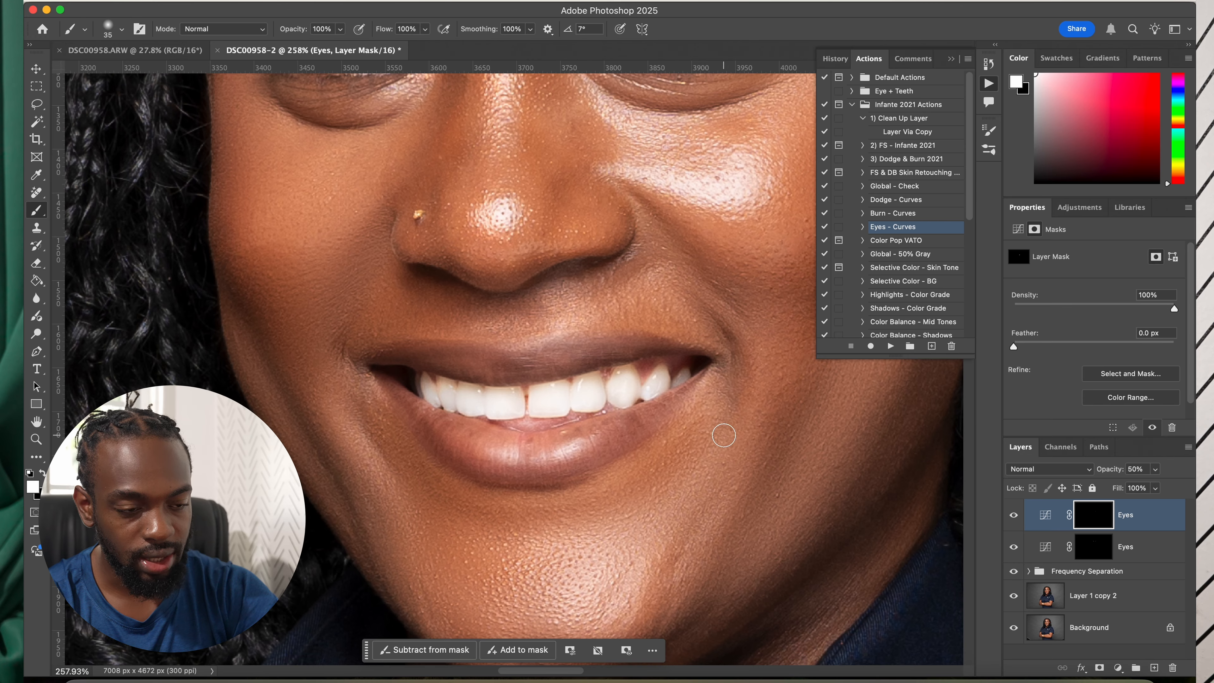
# Step: Lower the teeth-brightening layer's opacity to 30% and compare the wider portrait with it hidden and shown
pyautogui.scroll(-10, 724, 435)
pyautogui.click(1017, 516)
pyautogui.click(1015, 516)
pyautogui.click(1015, 515)
pyautogui.click(1015, 515)
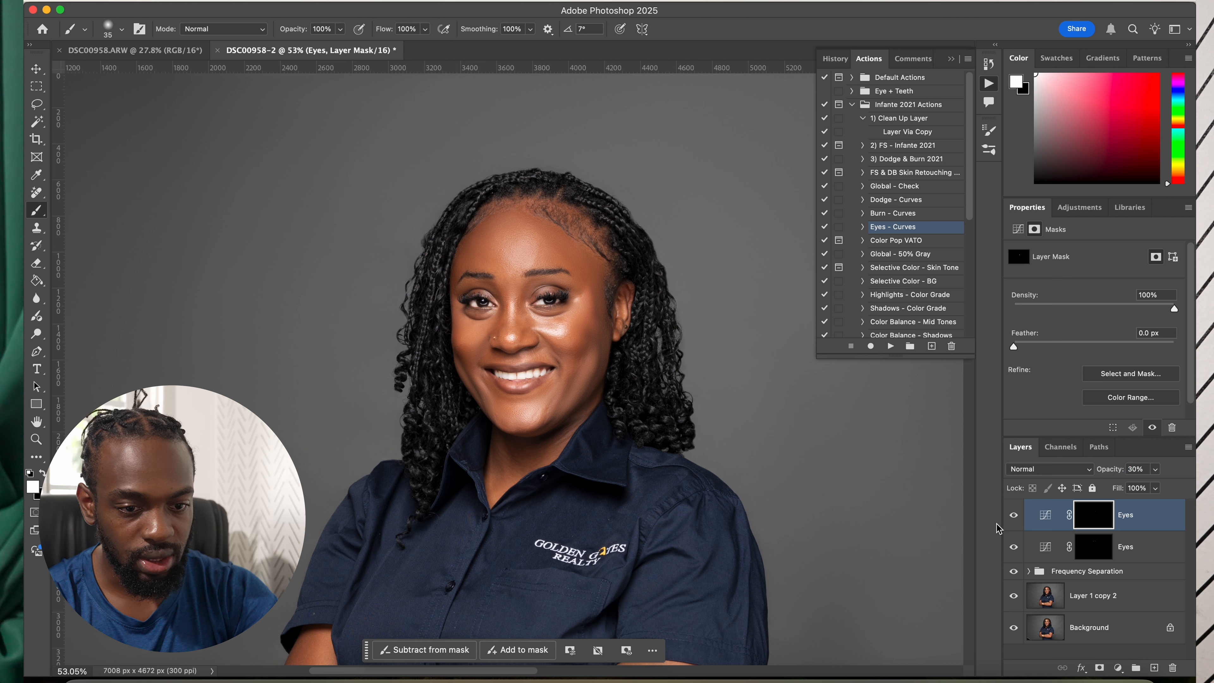
pyautogui.click(1014, 515)
pyautogui.click(1015, 515)
pyautogui.click(1014, 515)
pyautogui.click(1015, 516)
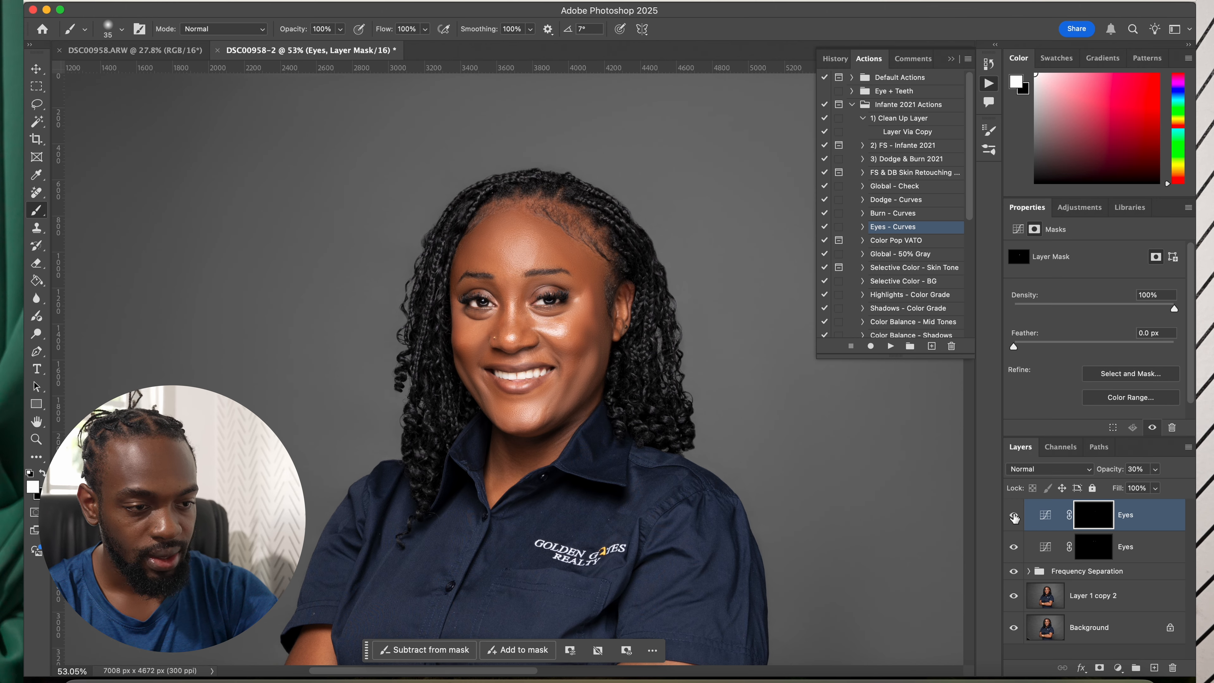
# Step: Convert the Frequency Separation group and both Eyes layers together into one smart object
pyautogui.scroll(-5, 548, 434)
pyautogui.scroll(1, 548, 434)
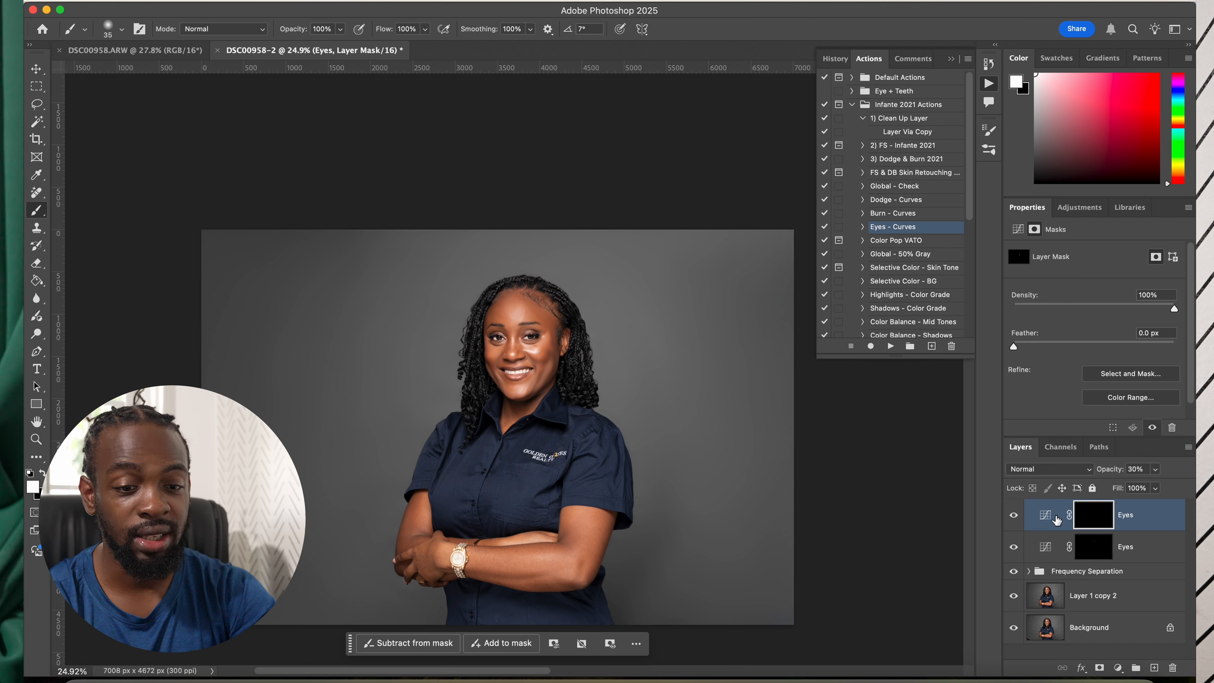
pyautogui.click(1066, 578)
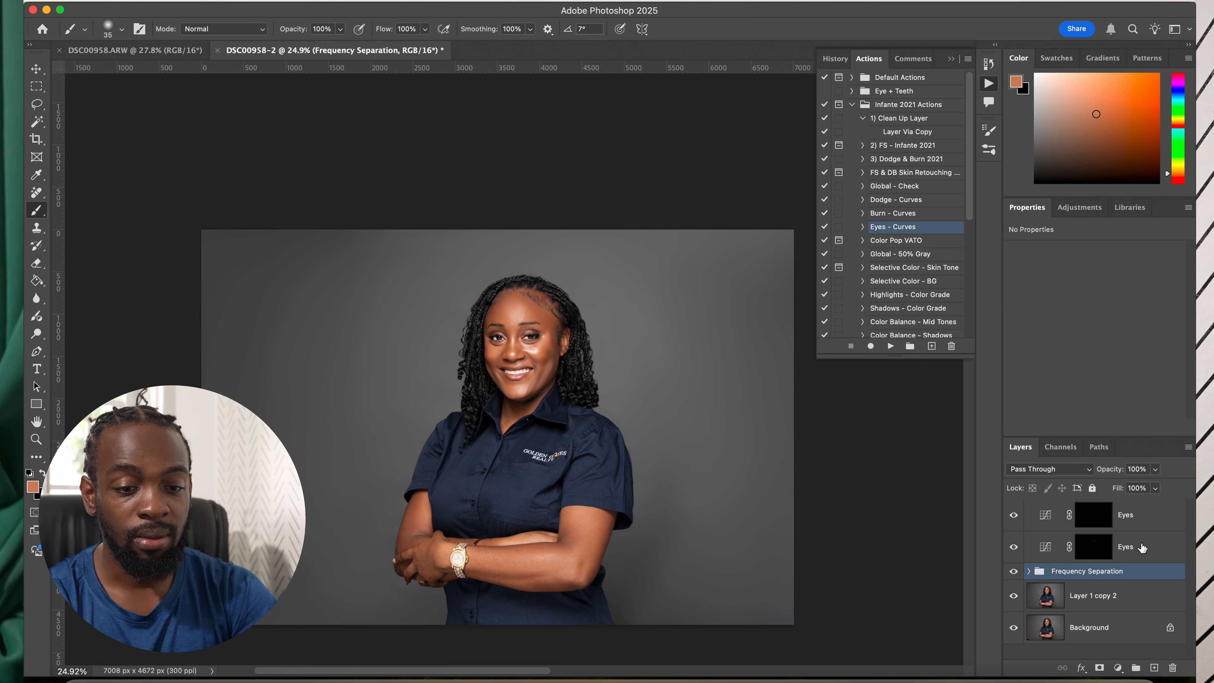
pyautogui.keyDown('shift'); pyautogui.click(1150, 523); pyautogui.keyUp('shift')
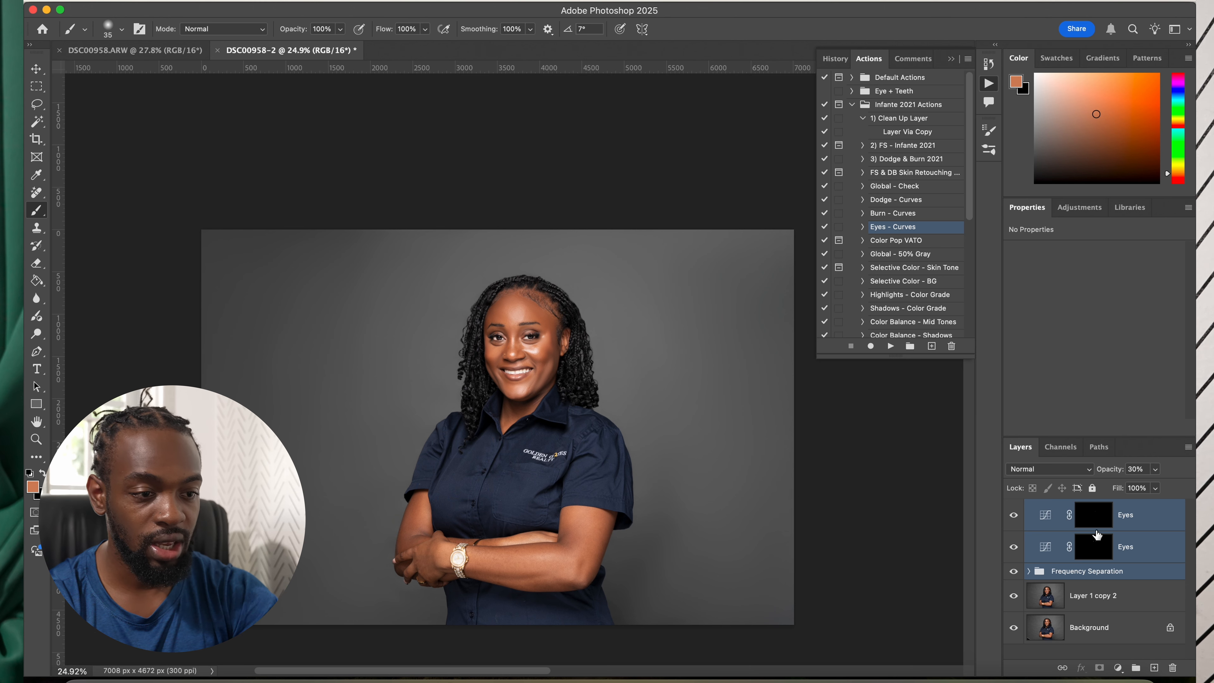
pyautogui.rightClick(1145, 543)
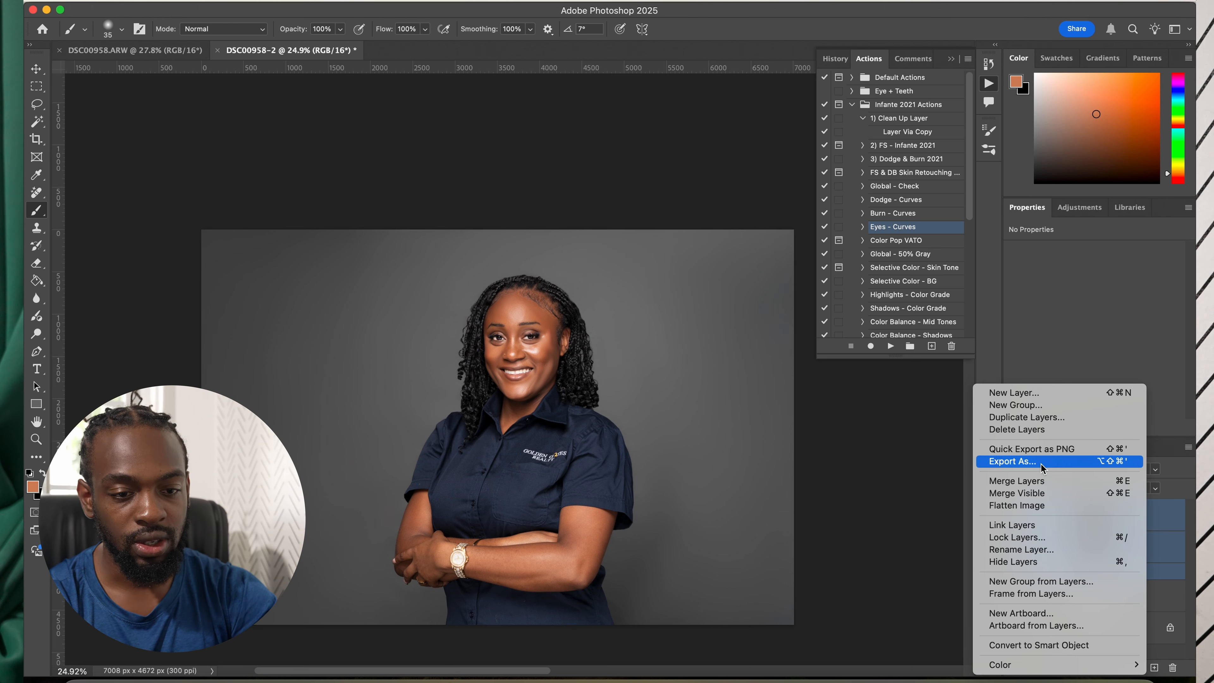
pyautogui.click(1037, 646)
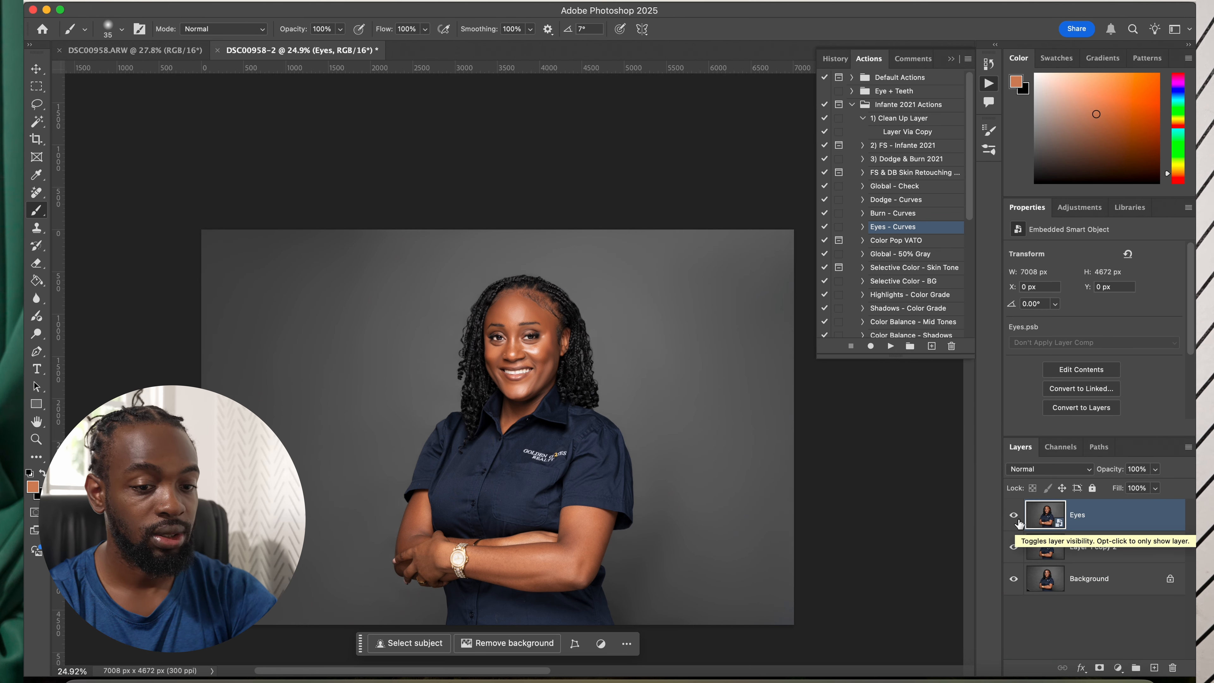
# Step: Compare the full portrait before and after retouching by hiding and showing the Eyes smart object
pyautogui.click(1015, 518)
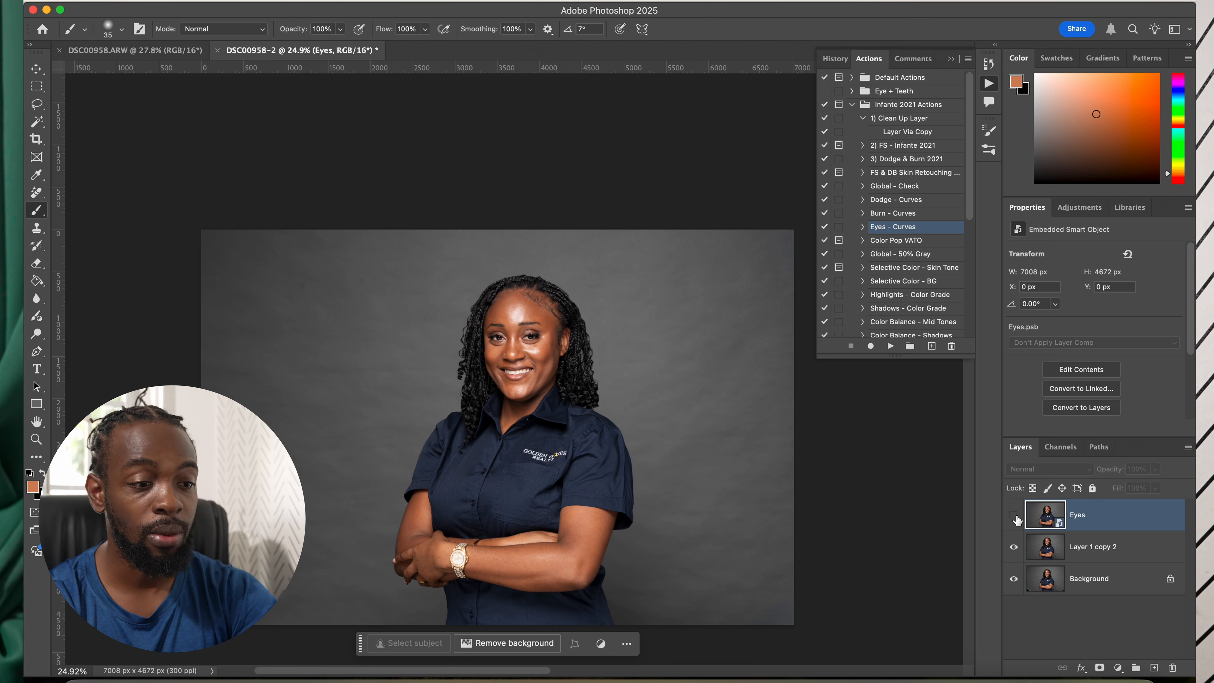
pyautogui.click(1014, 516)
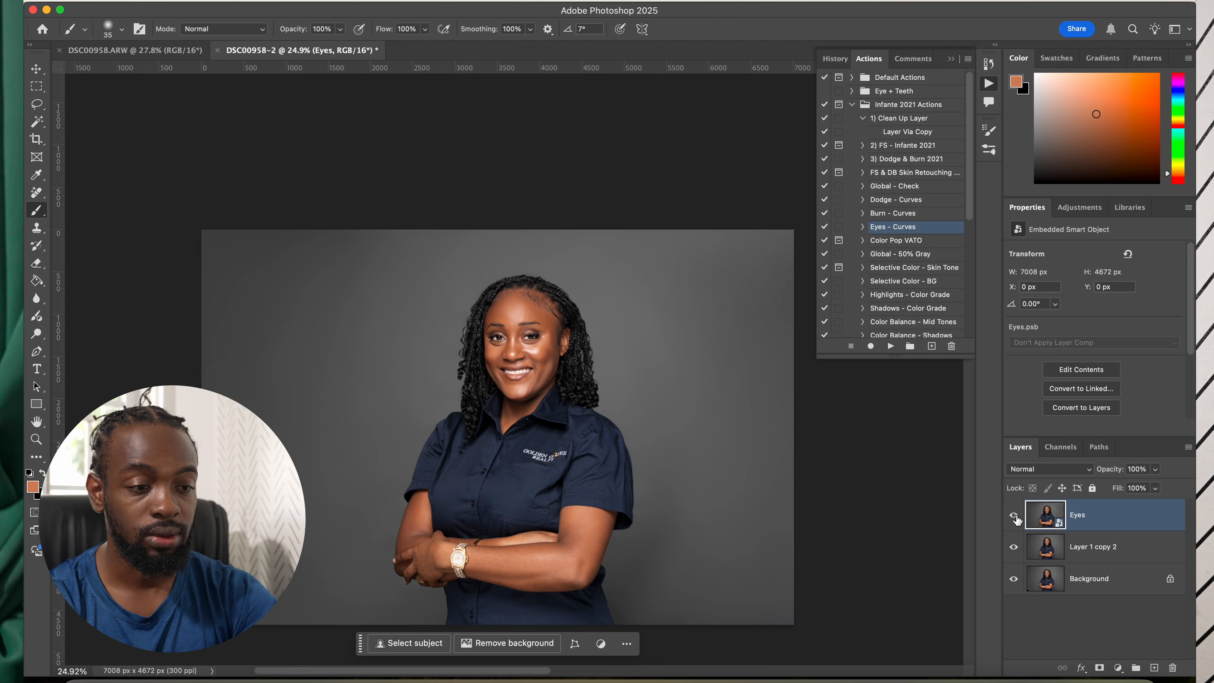
pyautogui.click(1014, 516)
pyautogui.click(1015, 517)
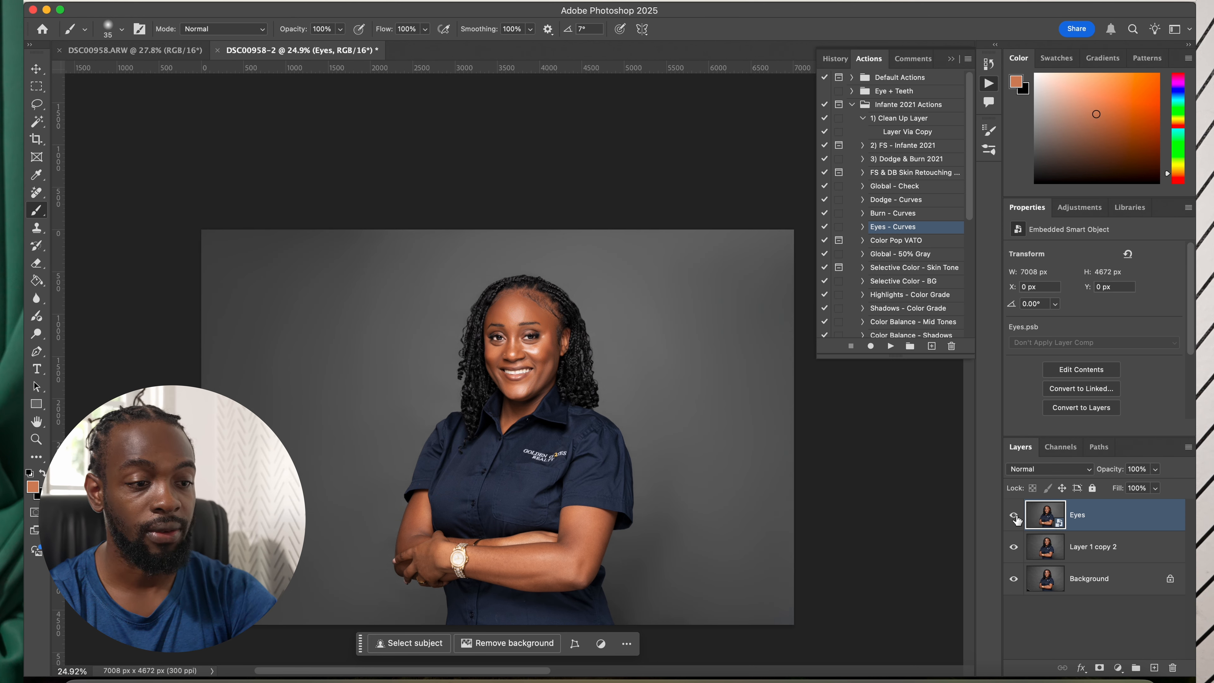
pyautogui.click(1015, 518)
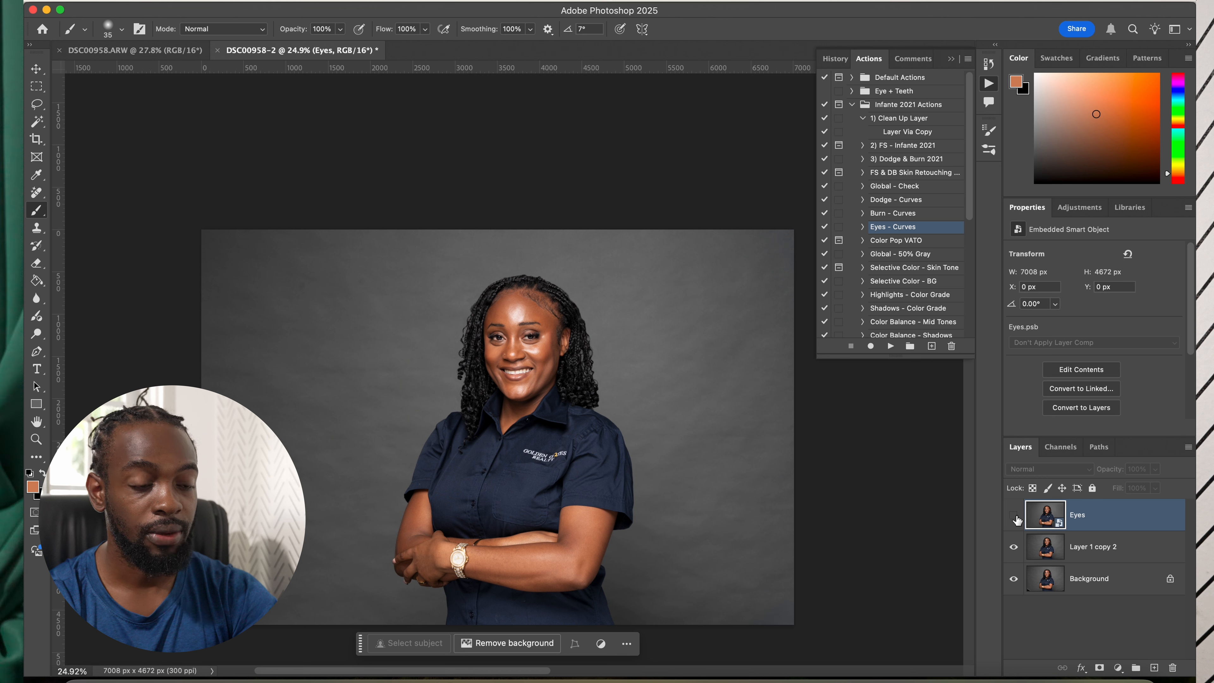
pyautogui.click(1014, 517)
# Step: Rename the smart object layer Final Image and collapse the Infante 2021 Actions set
pyautogui.doubleClick(1084, 515)
pyautogui.write('Final Image')
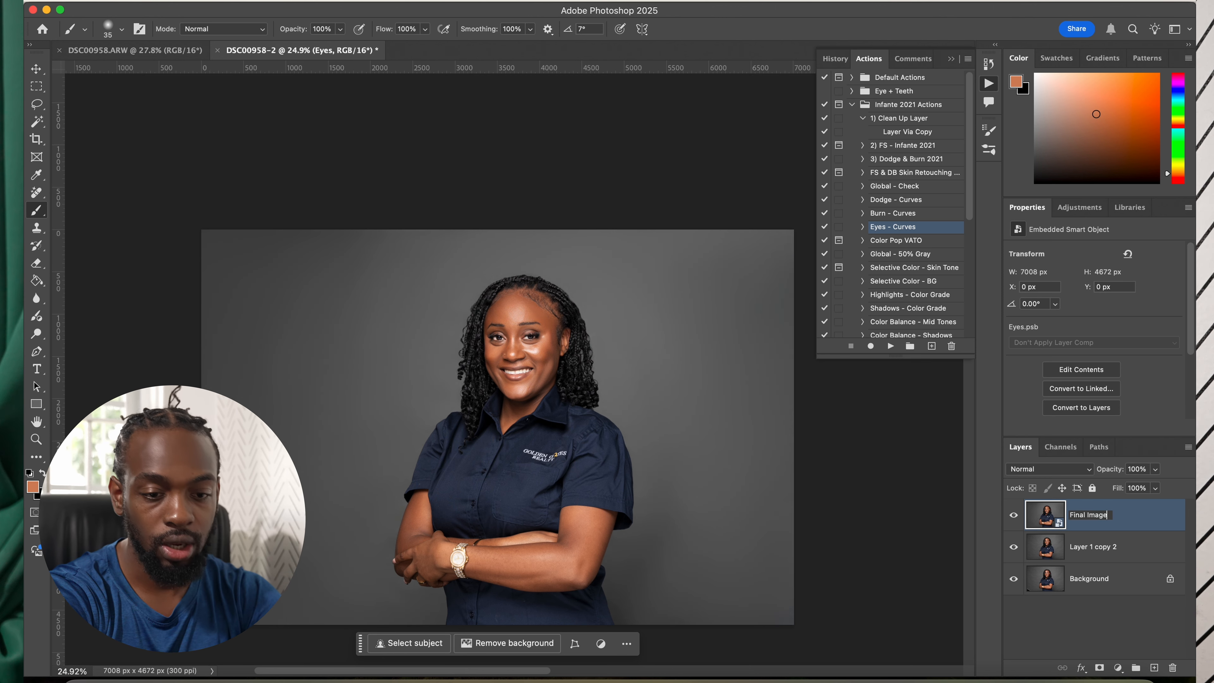
pyautogui.press('Return')
pyautogui.click(852, 105)
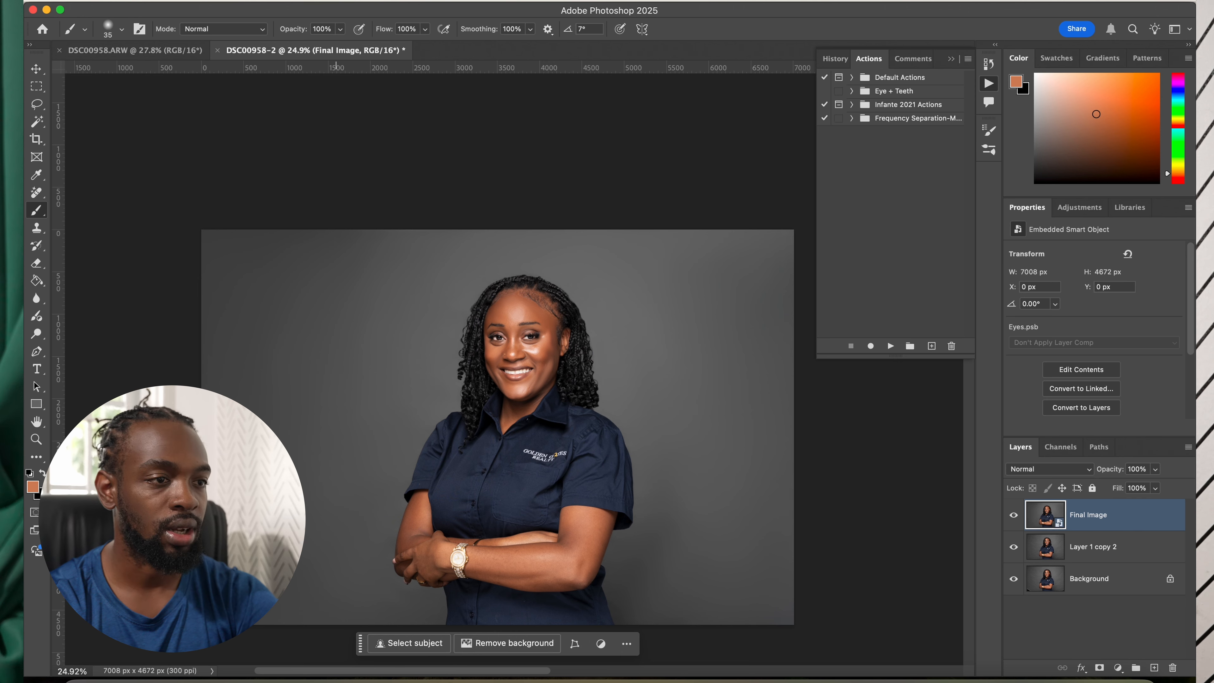
# Step: Open the Final Image layer in the Camera Raw filter and raise the portrait's Contrast to +13
pyautogui.click(375, 1)
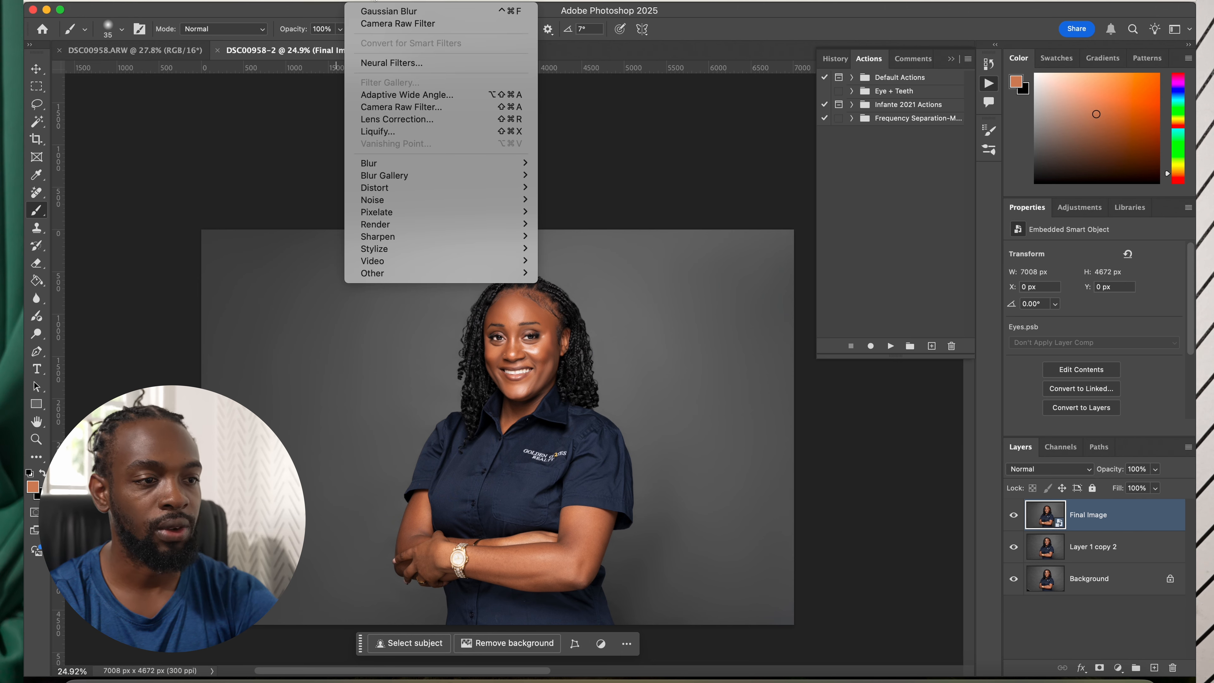
pyautogui.click(388, 110)
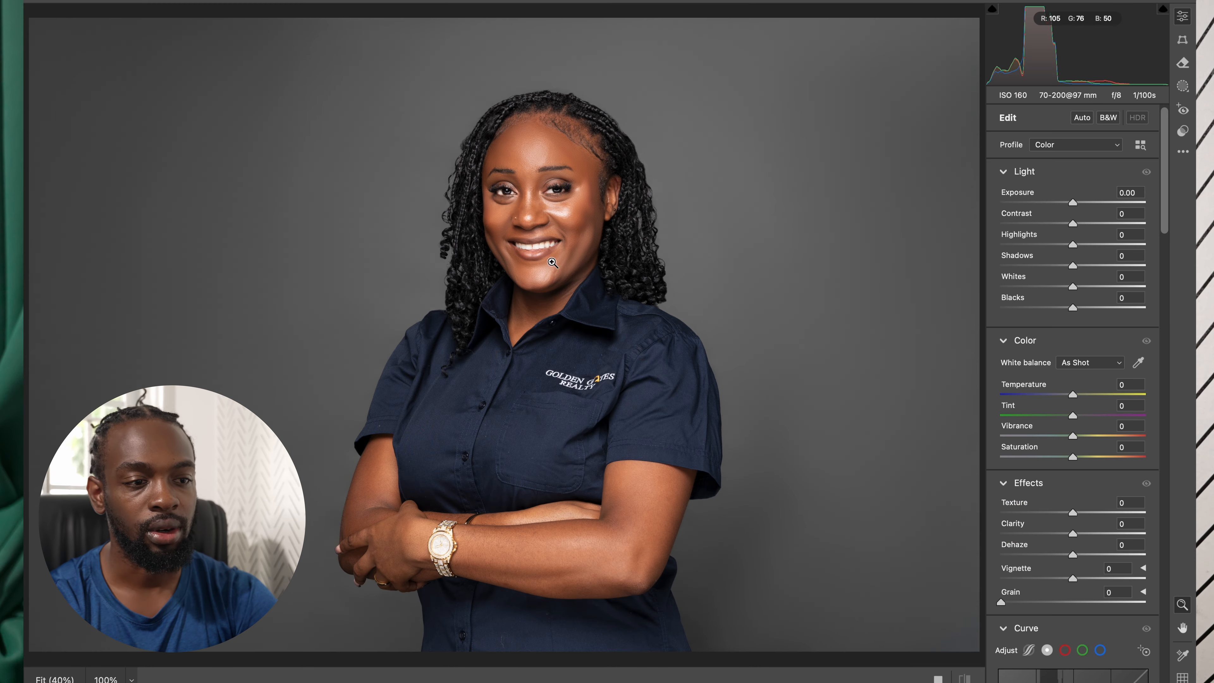
pyautogui.scroll(5, 533, 251)
pyautogui.scroll(-5, 533, 252)
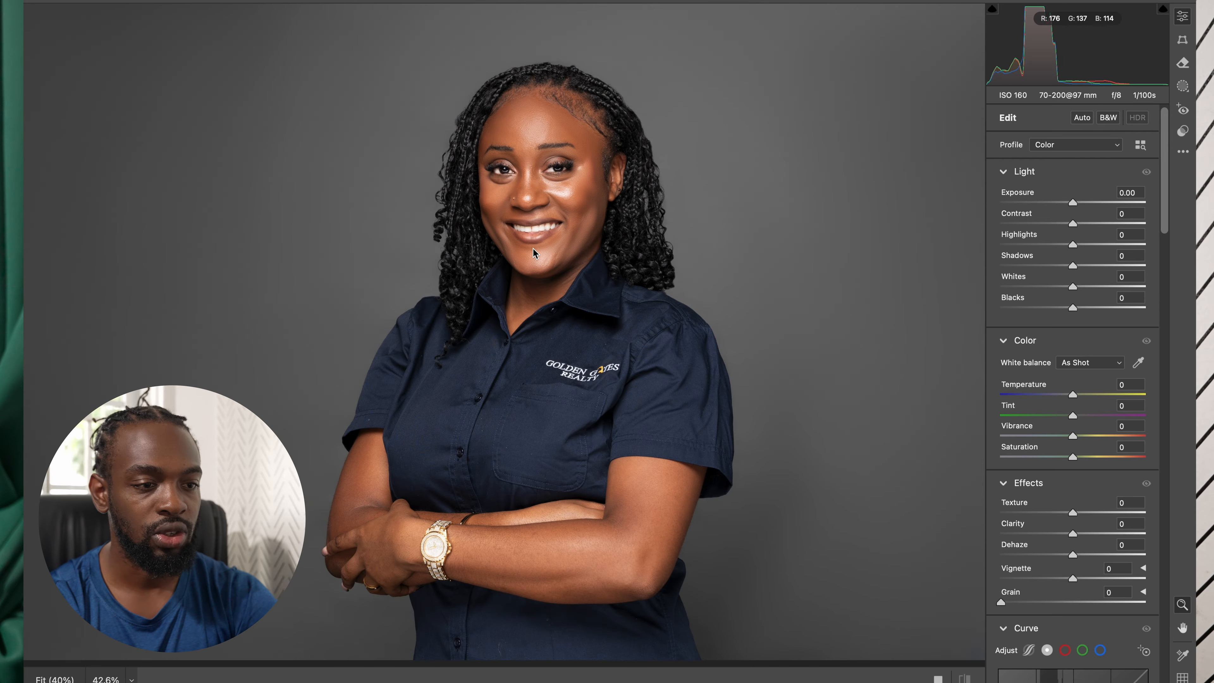
pyautogui.scroll(-4, 534, 253)
pyautogui.scroll(3, 534, 249)
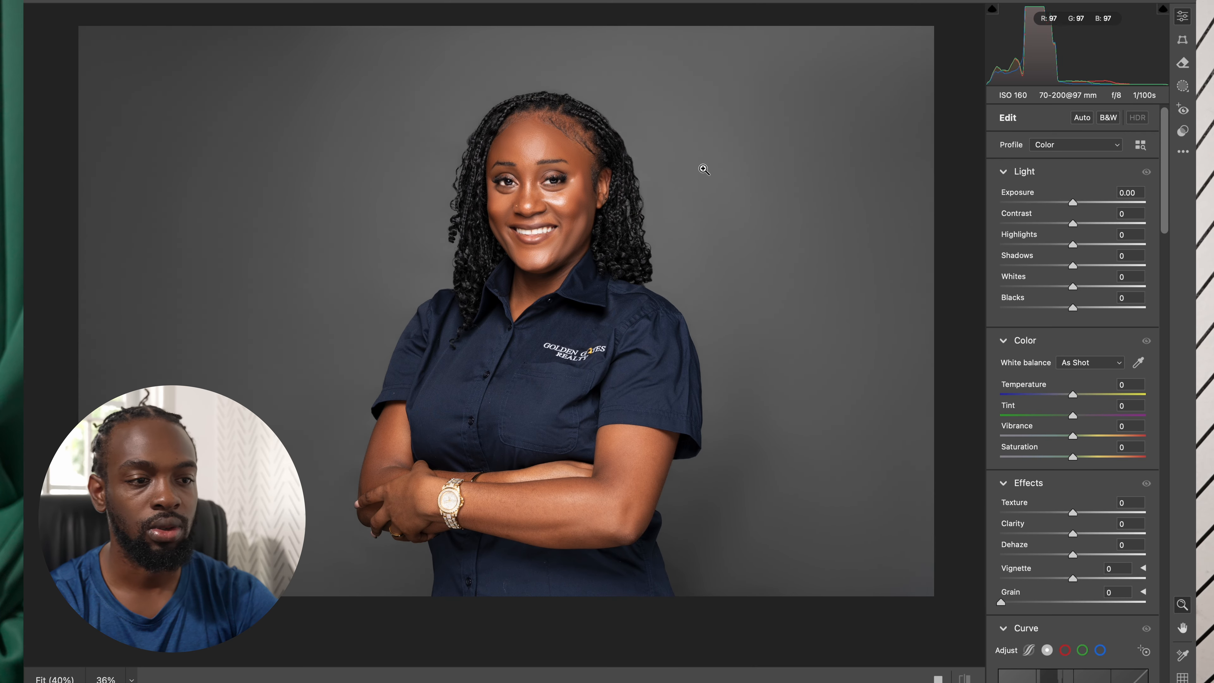
pyautogui.scroll(-1, 694, 194)
pyautogui.scroll(2, 694, 194)
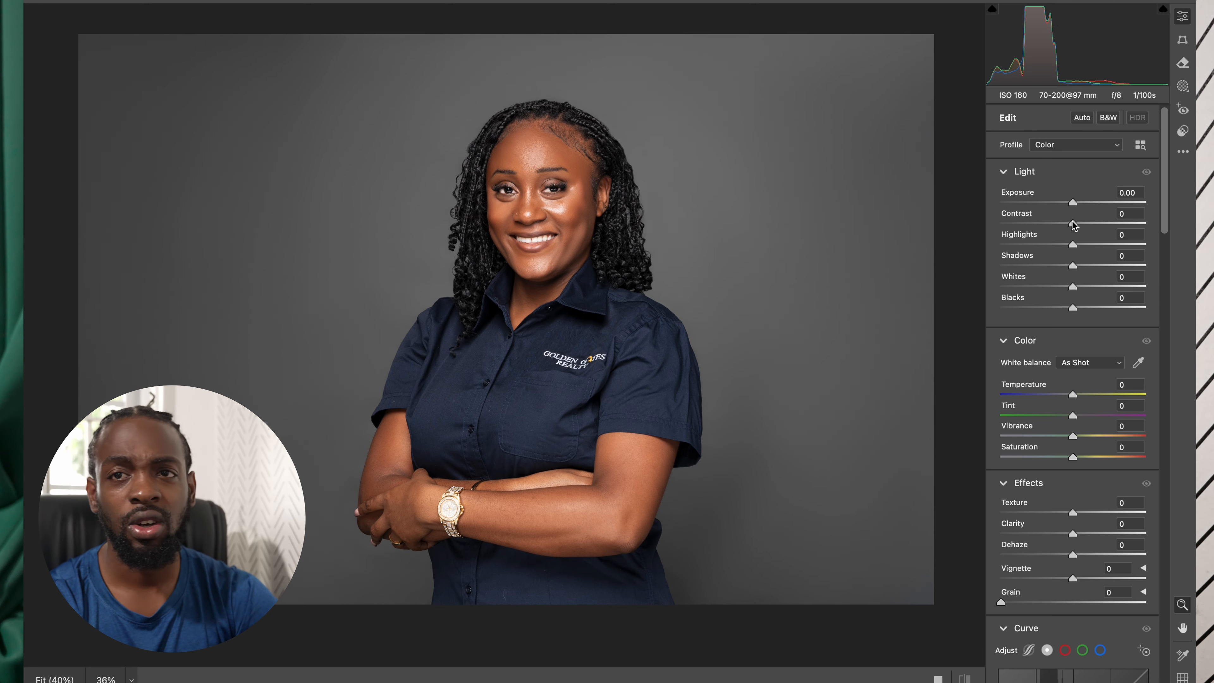
pyautogui.moveTo(1073, 223)
pyautogui.mouseDown()
pyautogui.moveTo(1097, 225)
pyautogui.moveTo(1083, 224)
pyautogui.mouseUp()
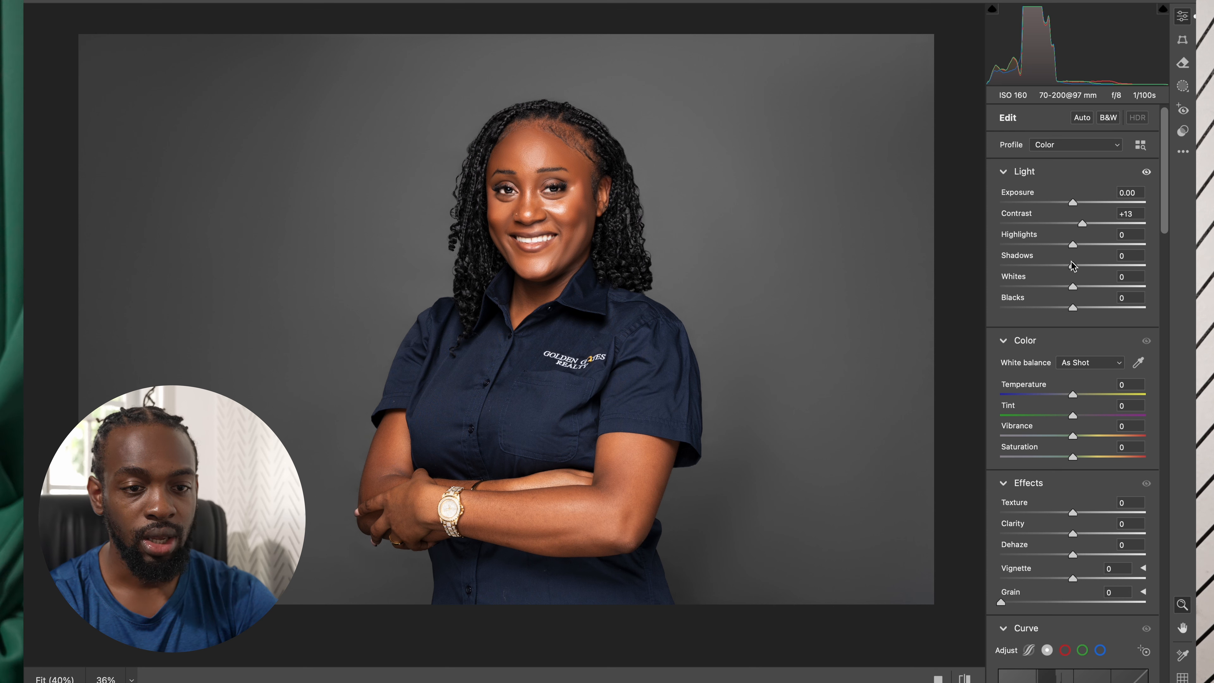
# Step: Try Highlights at -23 and +26 on the portrait and reset the setting to 0
pyautogui.moveTo(1073, 245)
pyautogui.mouseDown()
pyautogui.moveTo(1028, 247)
pyautogui.moveTo(1055, 247)
pyautogui.mouseUp()
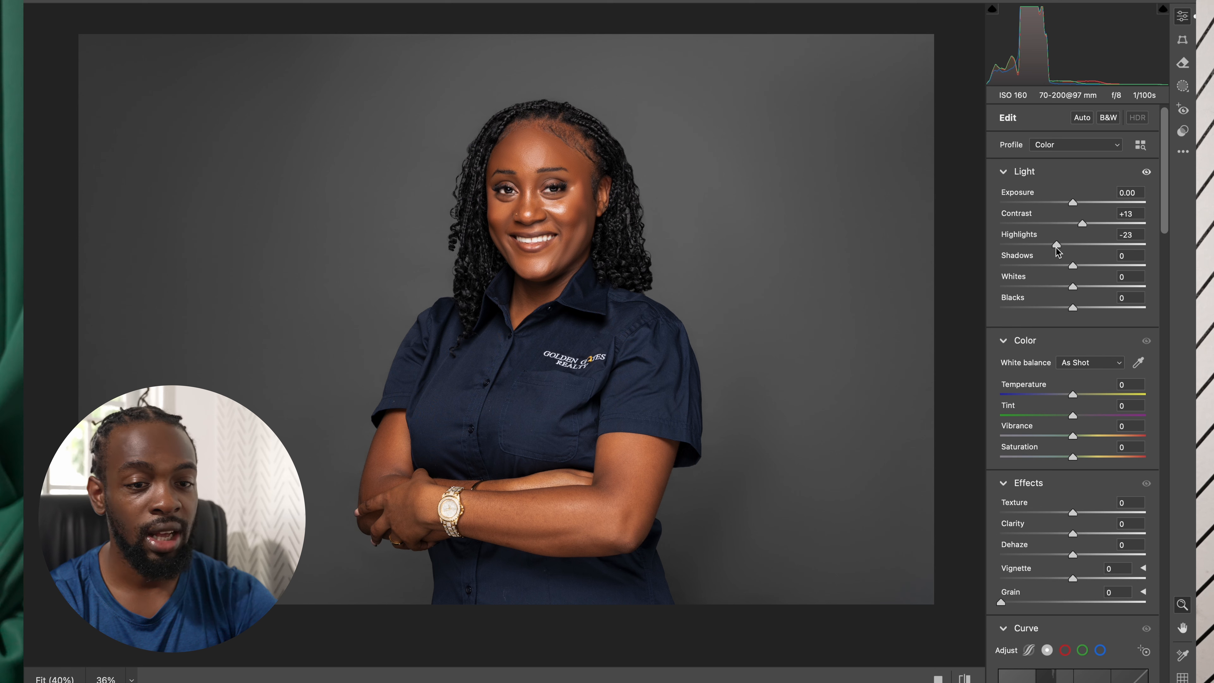
pyautogui.moveTo(1057, 245); pyautogui.dragTo(1093, 257)
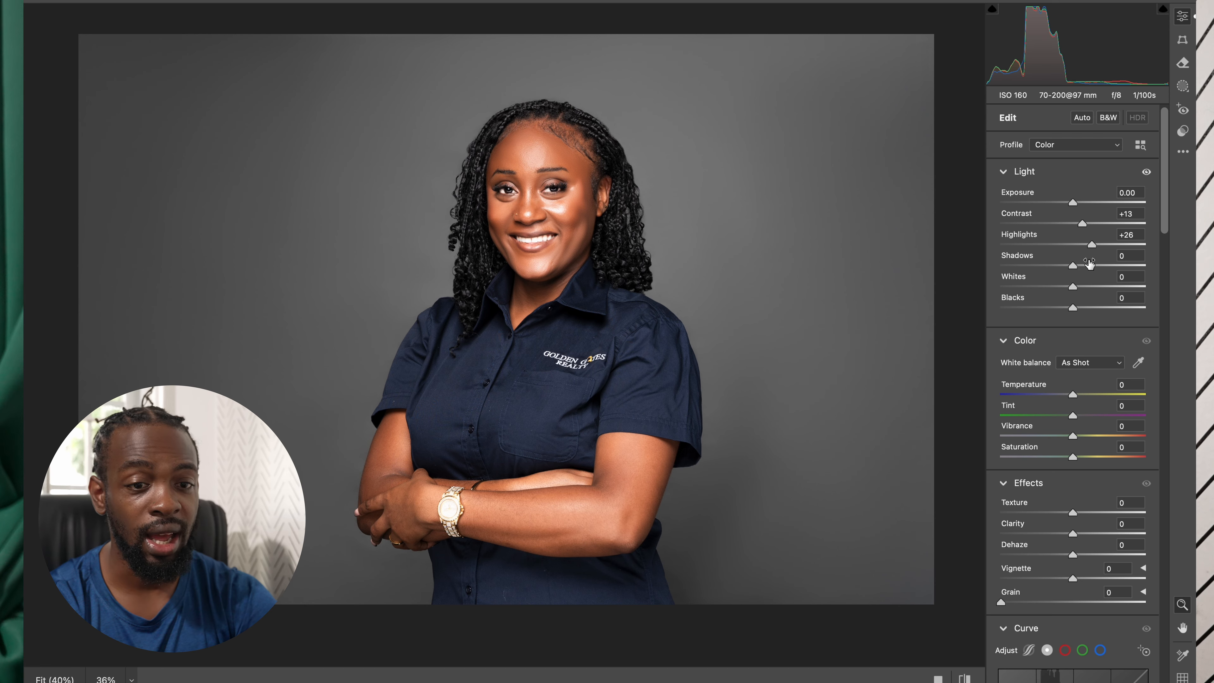
pyautogui.press('super+z')
pyautogui.write('0')
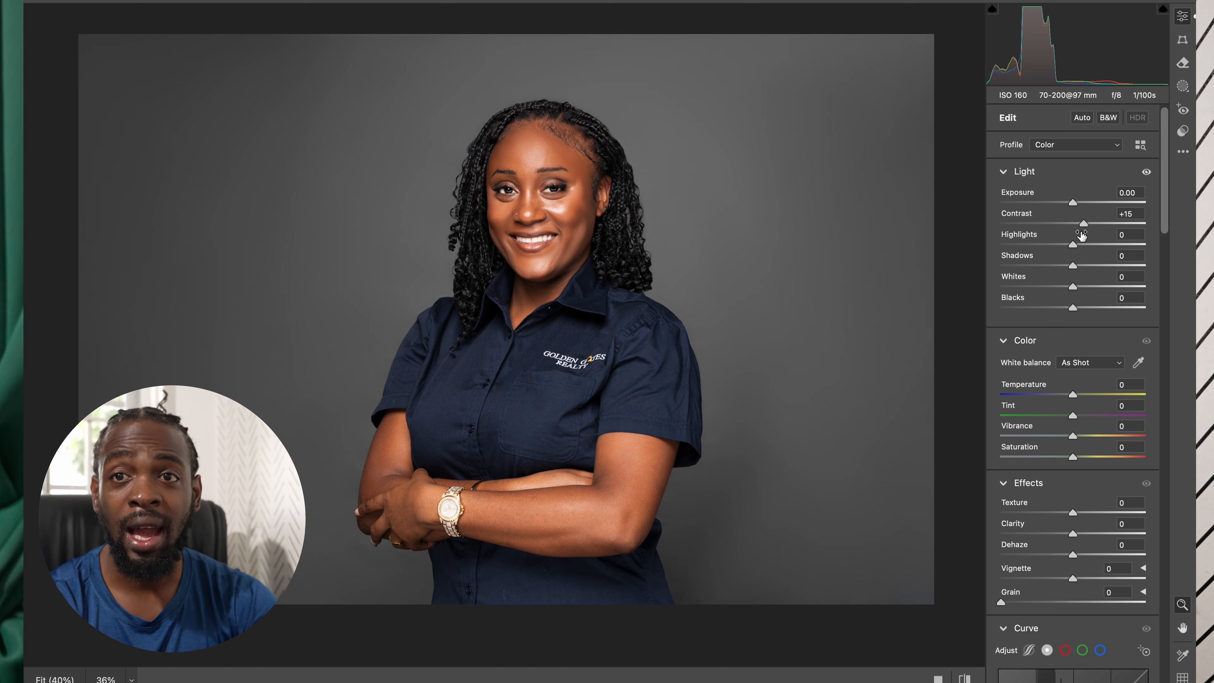
pyautogui.moveTo(1081, 235)
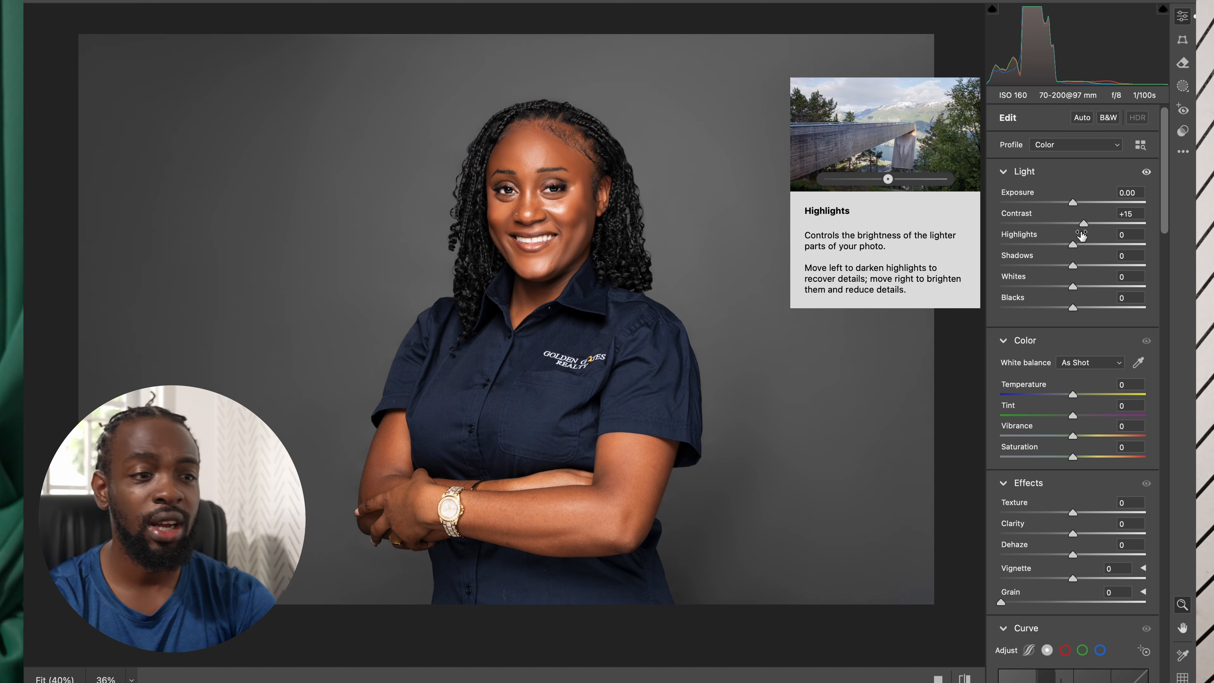
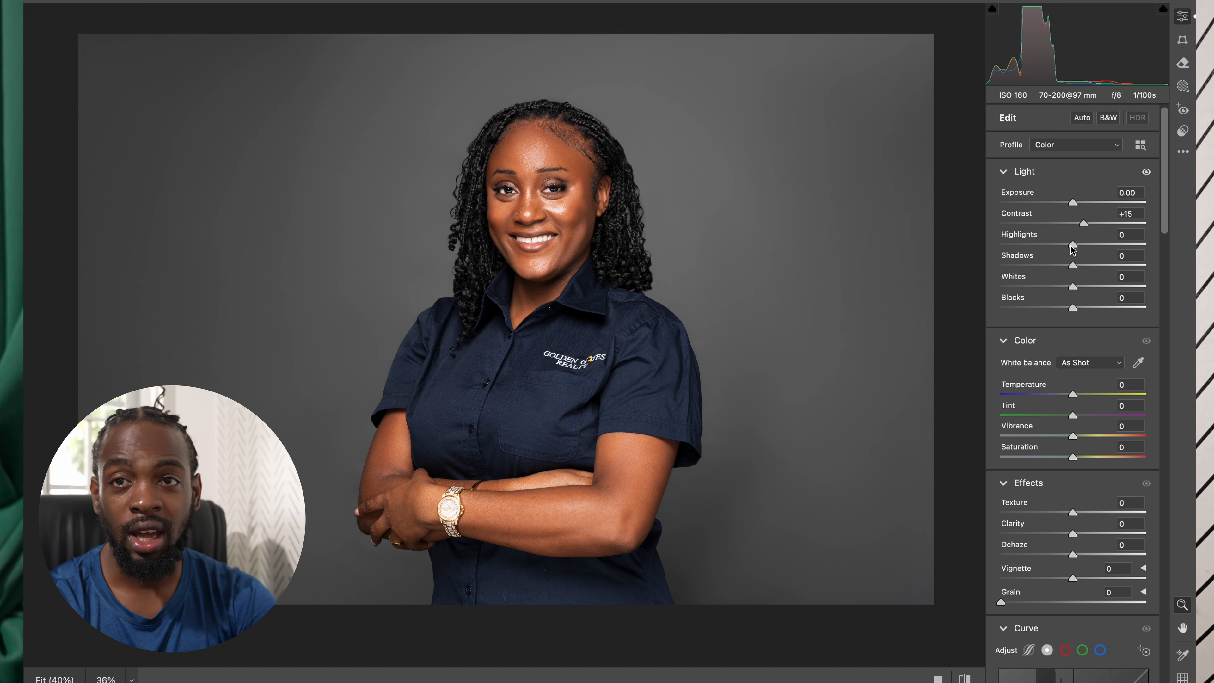
# Step: Examine the contrast and bright areas on the face at several magnifications, keeping Exposure at 0.00
pyautogui.click(529, 195)
pyautogui.scroll(2, 529, 195)
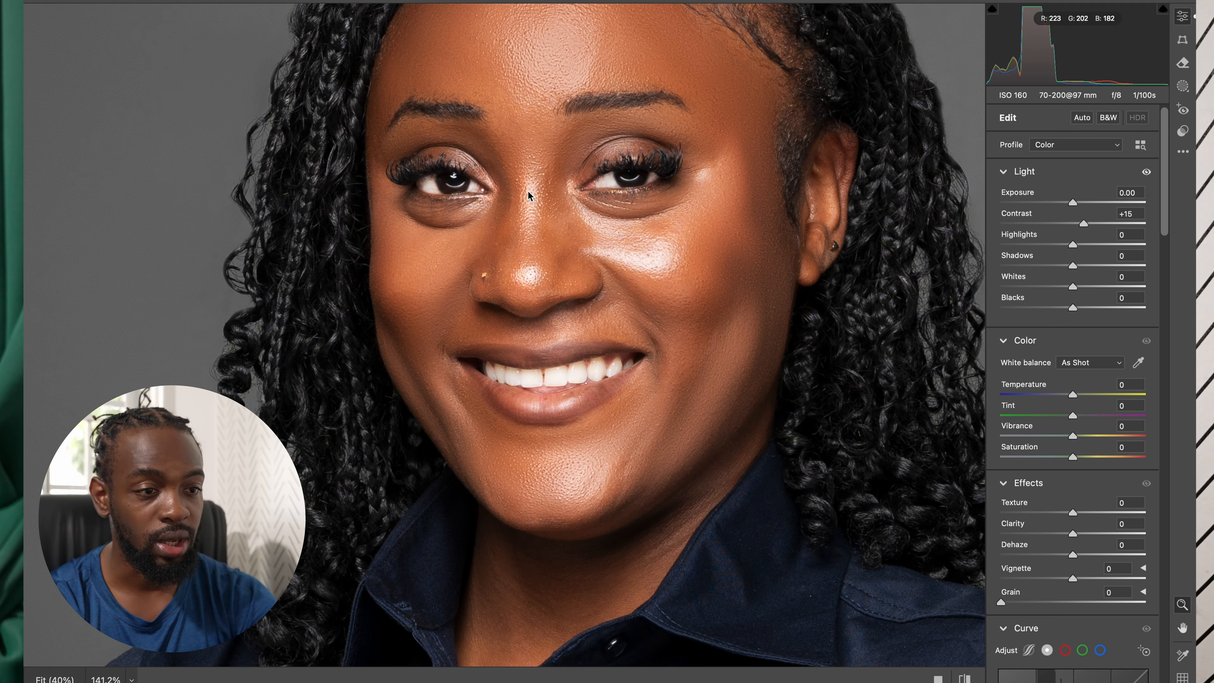
pyautogui.scroll(-5, 529, 195)
pyautogui.scroll(-2, 601, 197)
pyautogui.scroll(6, 598, 201)
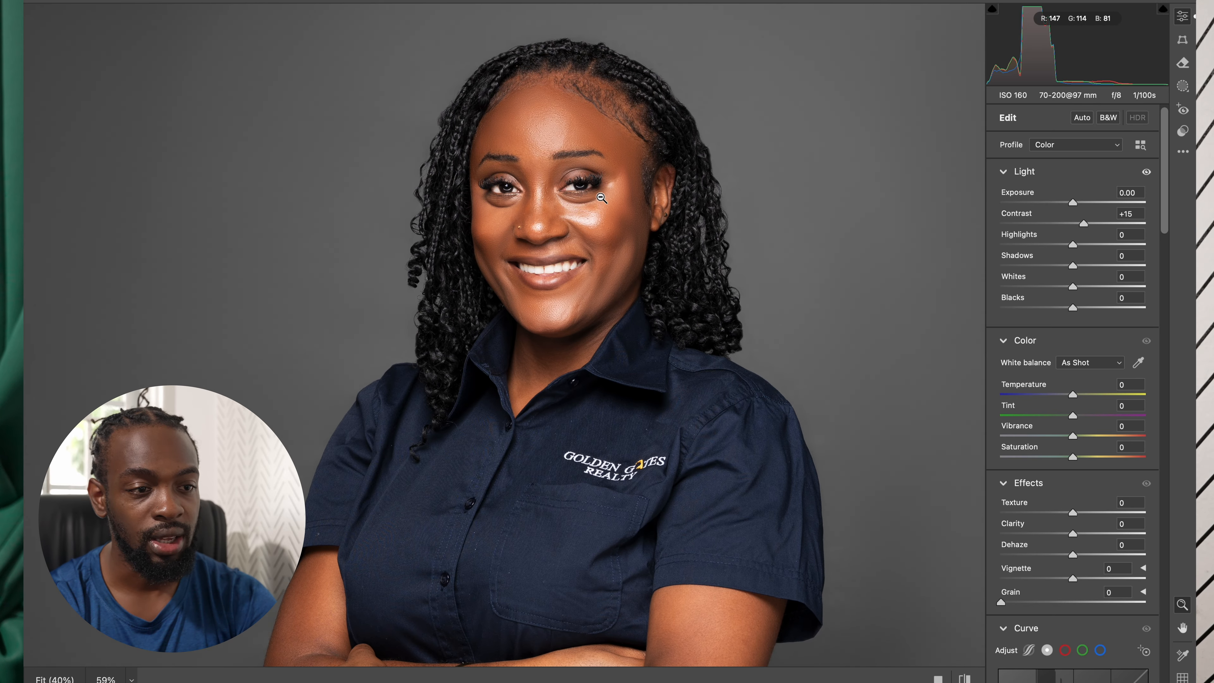
pyautogui.scroll(-5, 591, 206)
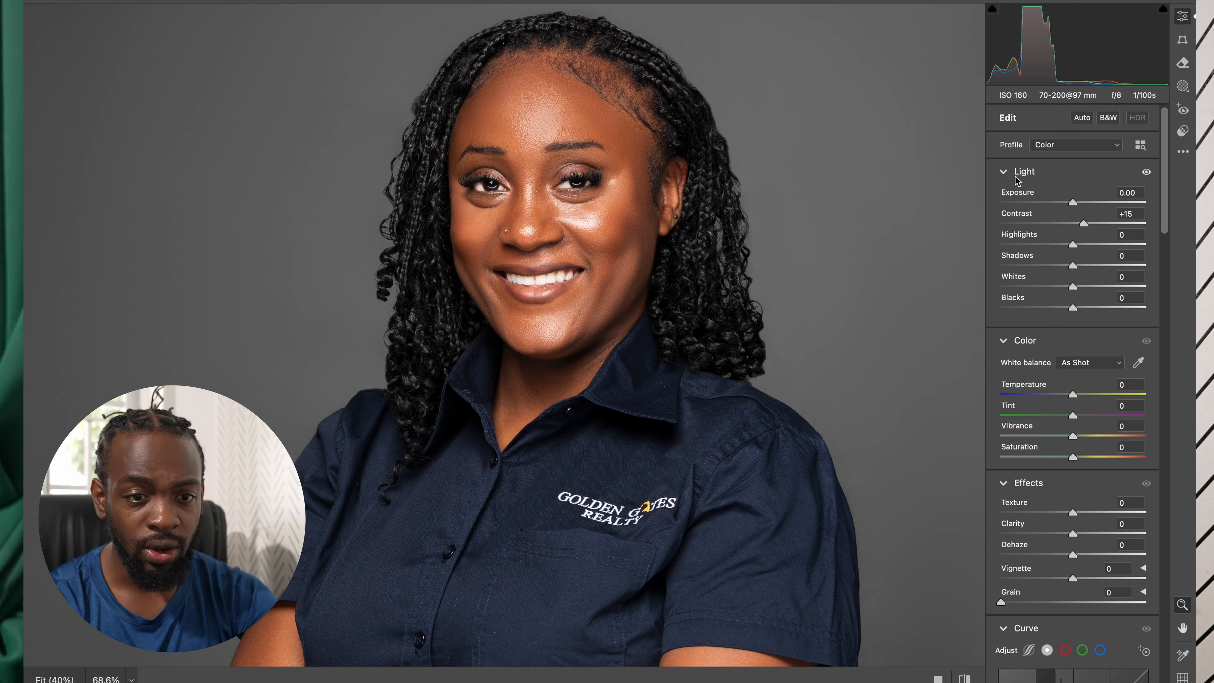
pyautogui.moveTo(1076, 201); pyautogui.dragTo(1073, 202)
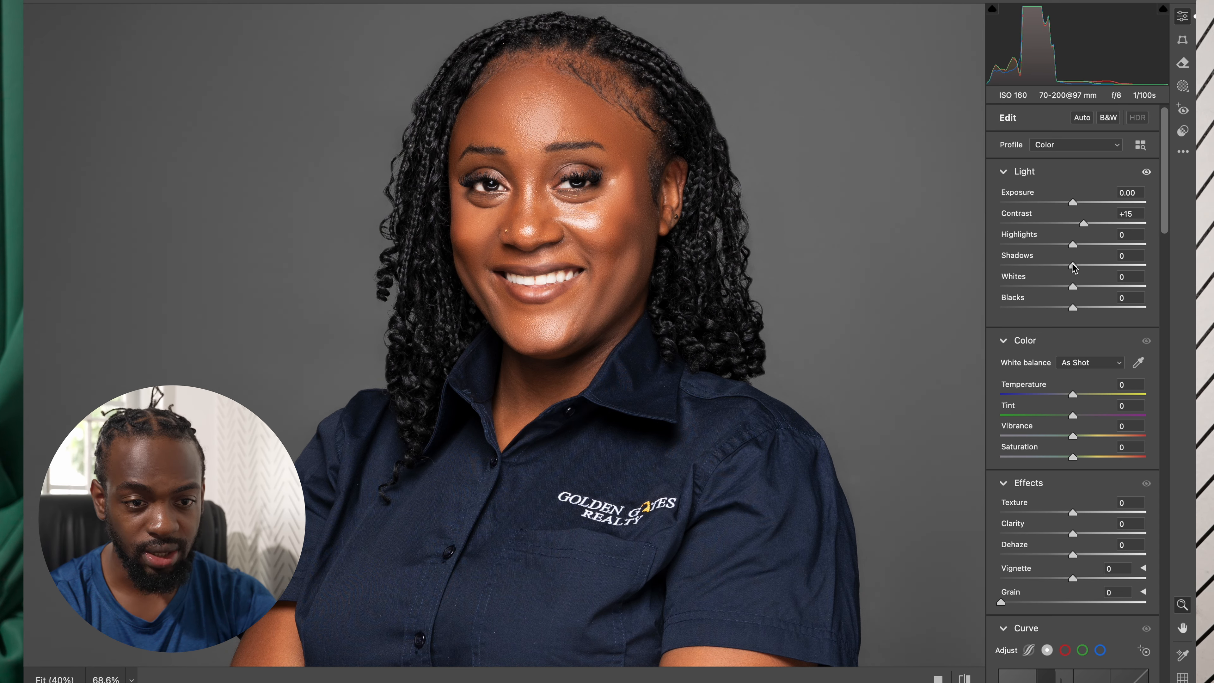
pyautogui.scroll(-1, 1073, 264)
pyautogui.scroll(-4, 583, 197)
pyautogui.scroll(3, 583, 197)
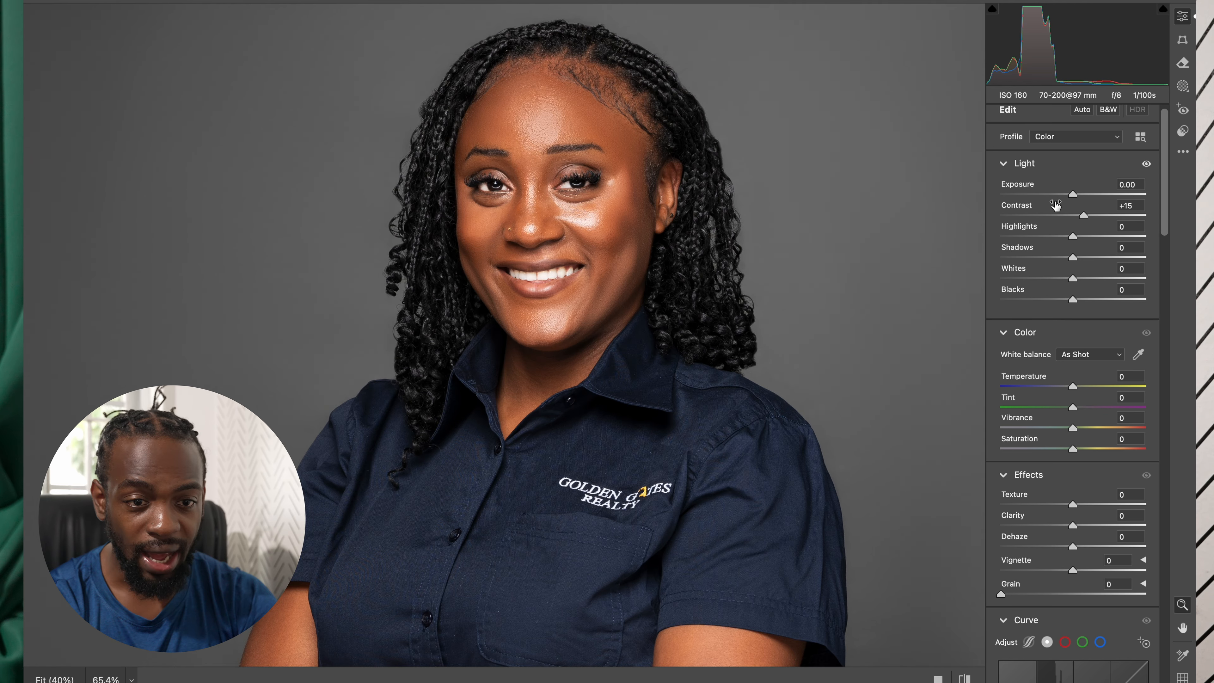
# Step: Adjust the portrait's tones with Contrast +10, Blacks -12 and Shadows -15
pyautogui.moveTo(1083, 212); pyautogui.dragTo(1080, 219)
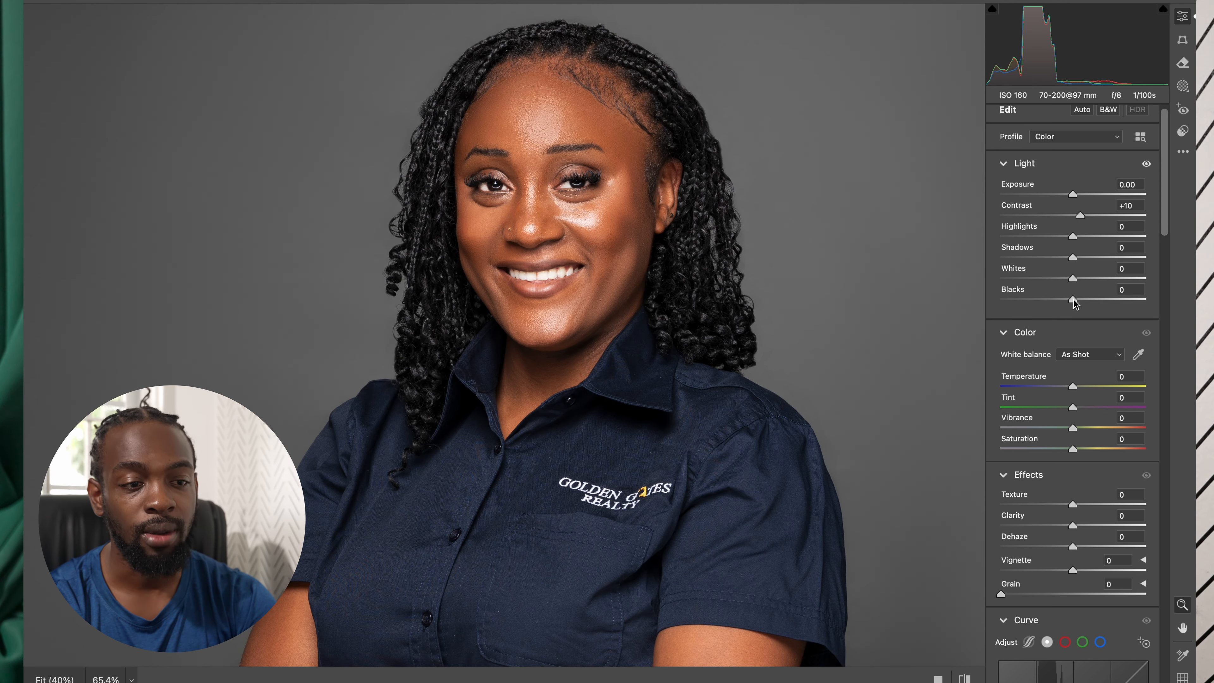
pyautogui.moveTo(1073, 299); pyautogui.dragTo(1064, 300)
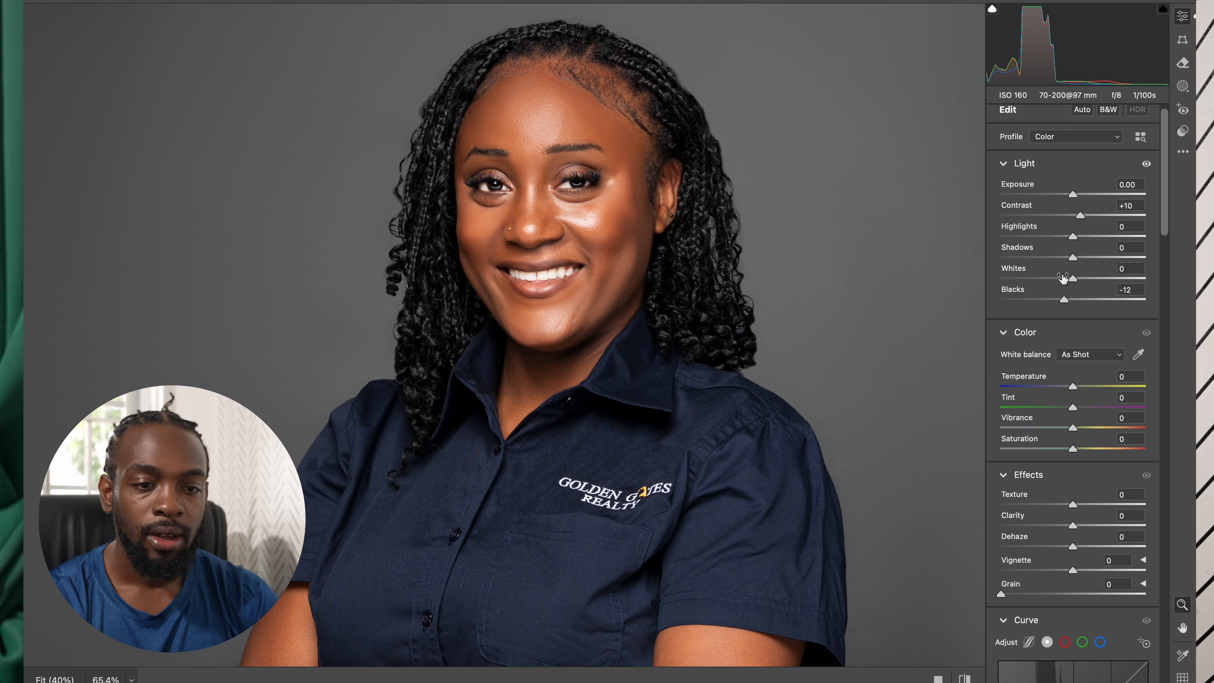
pyautogui.scroll(-3, 594, 201)
pyautogui.scroll(-2, 595, 201)
pyautogui.moveTo(1073, 257); pyautogui.dragTo(1065, 259)
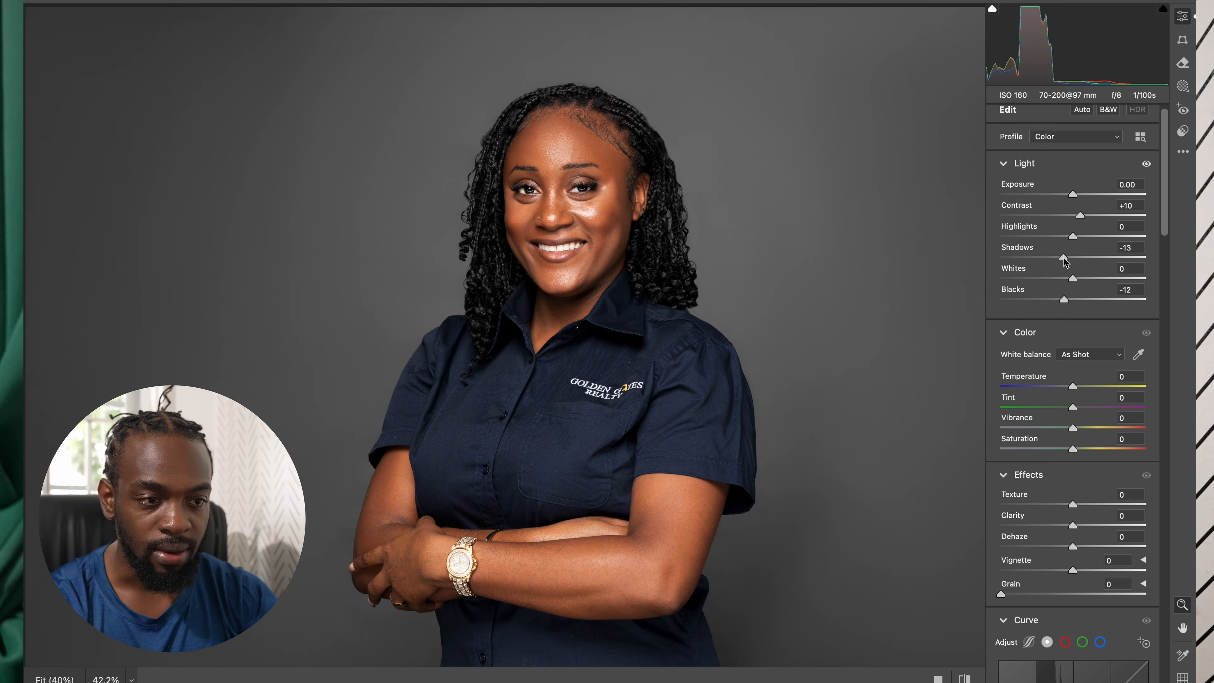
pyautogui.moveTo(1062, 257); pyautogui.dragTo(1063, 258)
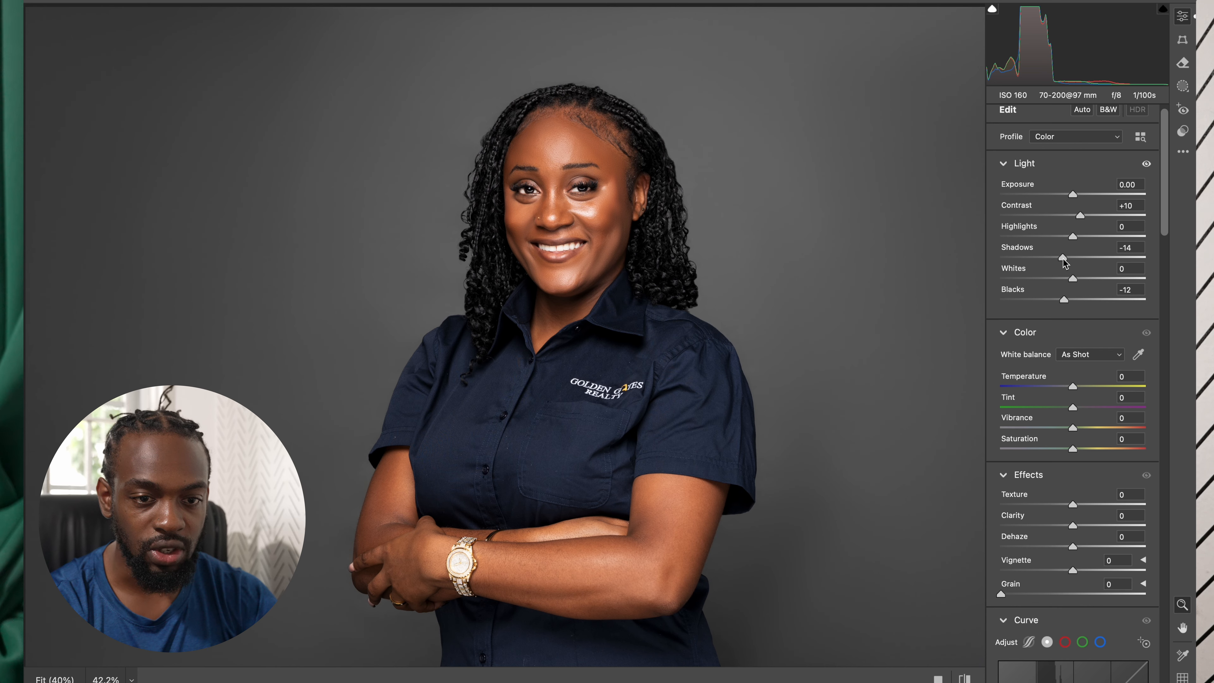
# Step: Zoom in on the face and compare the portrait before and after the Camera Raw adjustments
pyautogui.click(526, 192)
pyautogui.keyDown('alt'); pyautogui.click(586, 194); pyautogui.keyUp('alt')
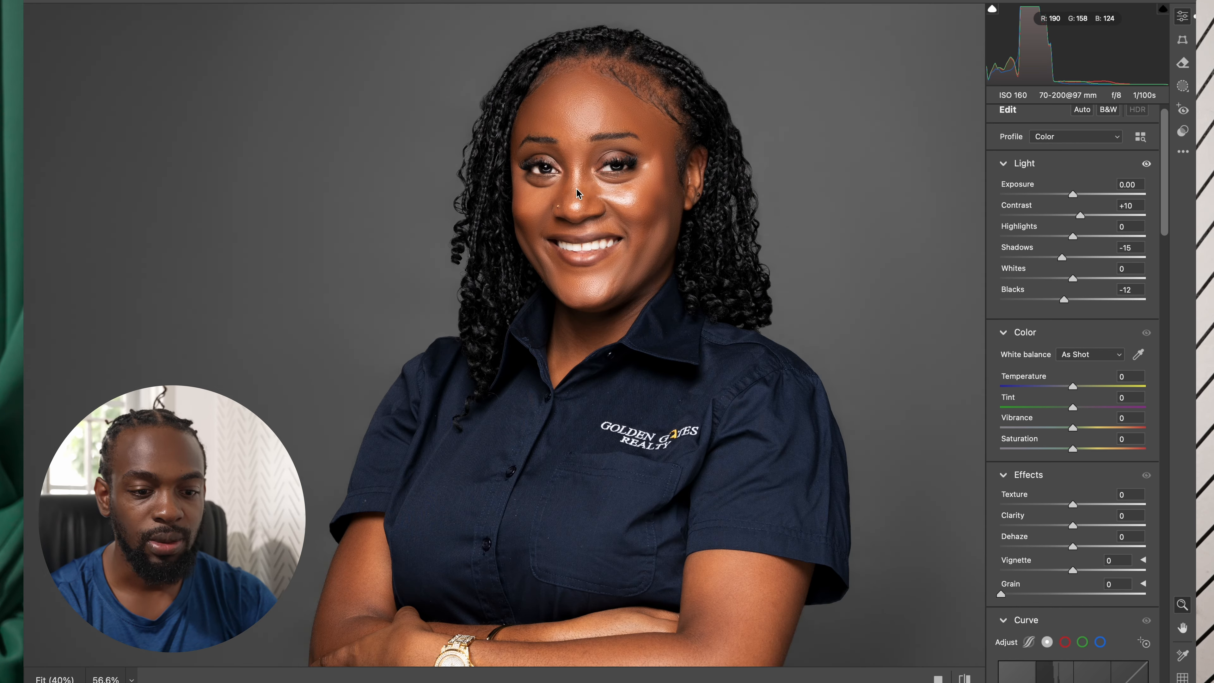
pyautogui.click(645, 158)
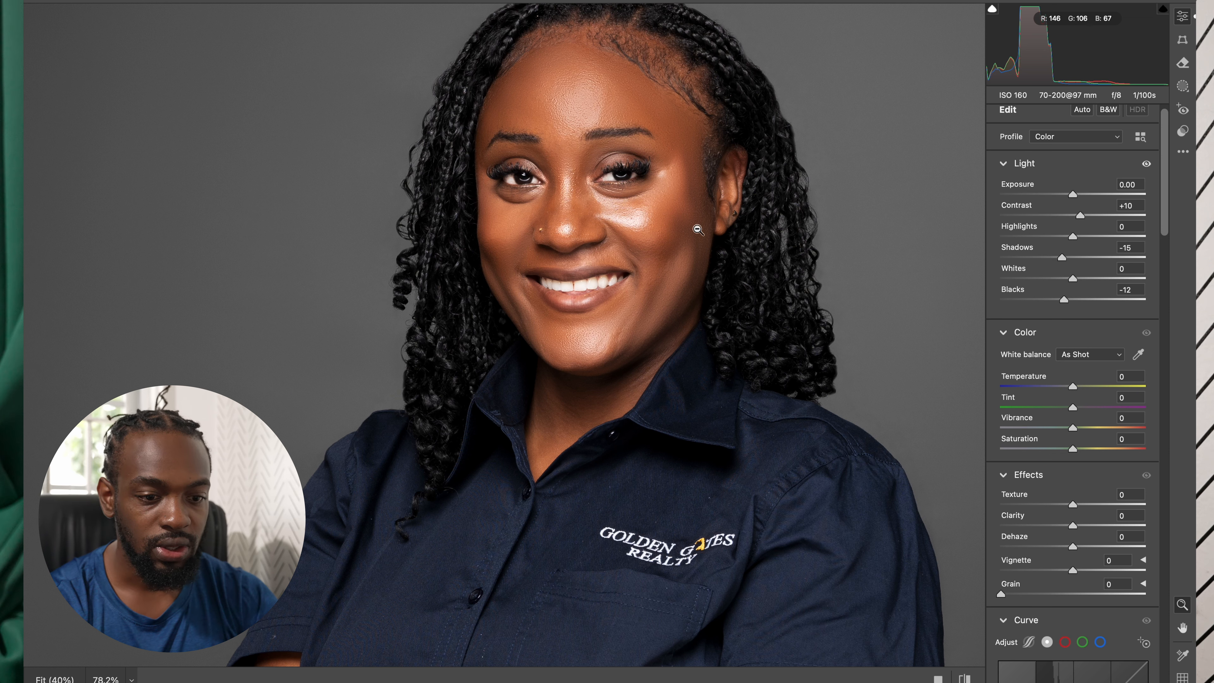
pyautogui.click(966, 677)
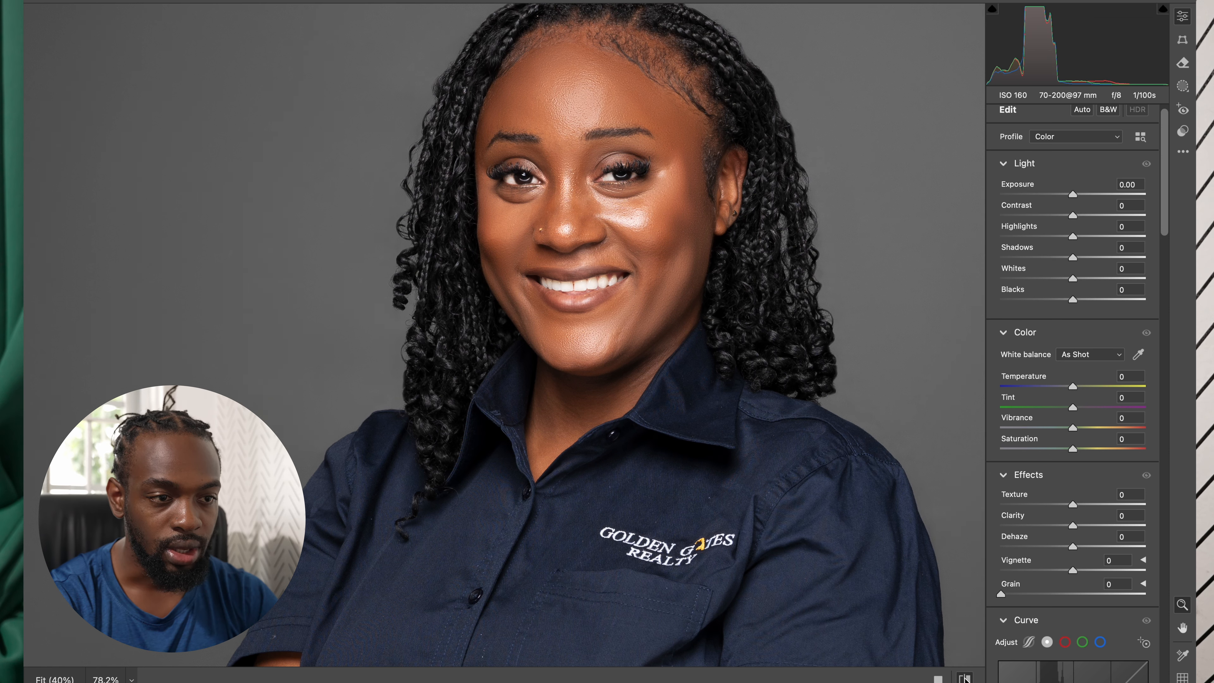
pyautogui.click(965, 677)
pyautogui.click(966, 678)
pyautogui.click(965, 678)
pyautogui.click(965, 678)
pyautogui.click(966, 678)
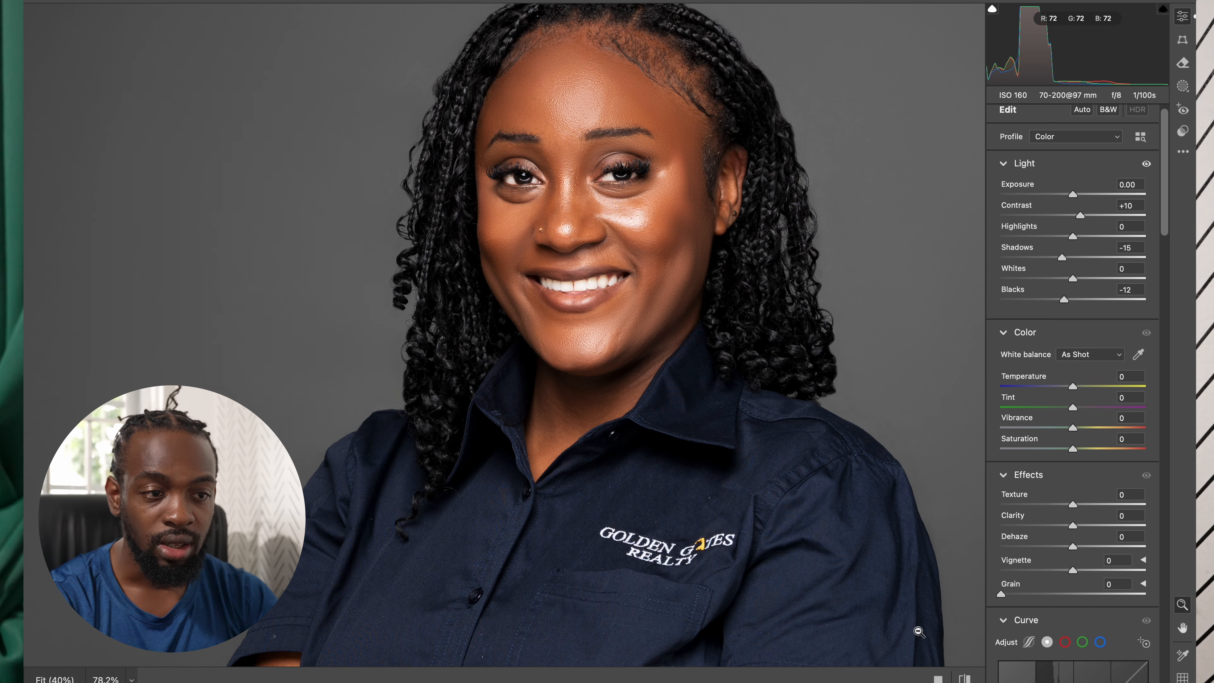
# Step: Try adjusting the portrait's Vibrance and return it to 0
pyautogui.scroll(-8, 622, 186)
pyautogui.scroll(8, 622, 263)
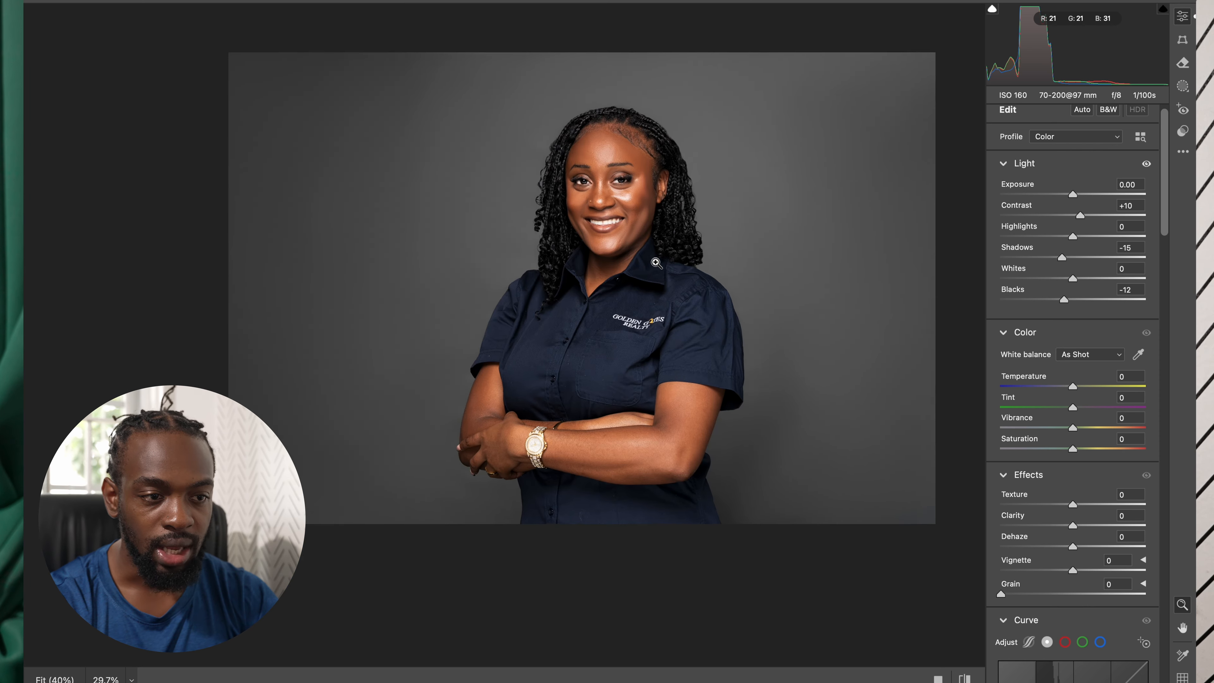
pyautogui.scroll(-5, 621, 263)
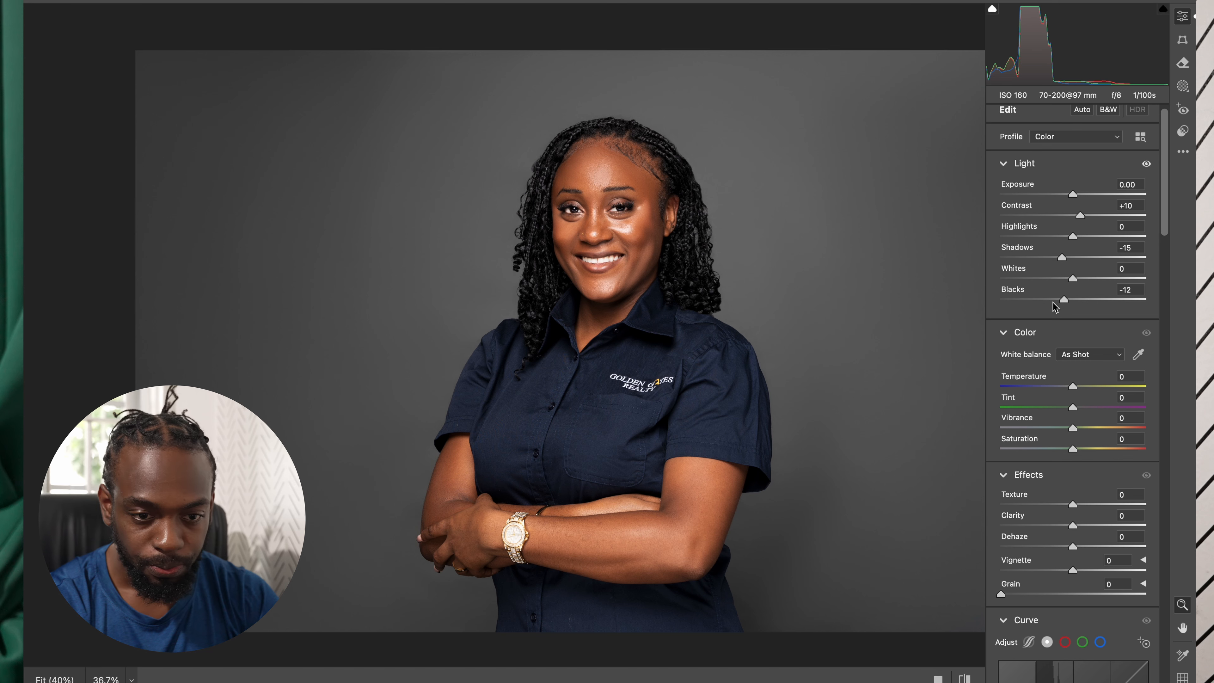
pyautogui.scroll(-2, 1057, 290)
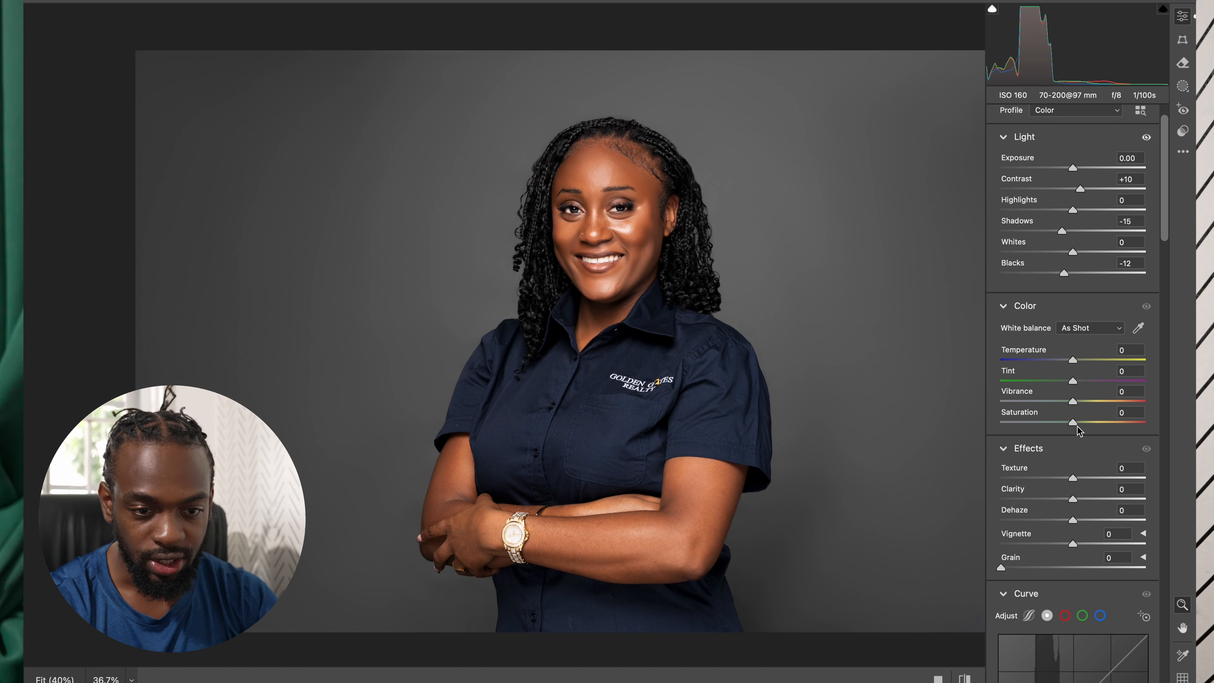
pyautogui.moveTo(1079, 427)
pyautogui.mouseDown()
pyautogui.moveTo(1061, 430)
pyautogui.moveTo(1082, 403)
pyautogui.moveTo(1091, 417)
pyautogui.moveTo(1057, 415)
pyautogui.moveTo(1074, 410)
pyautogui.mouseUp()
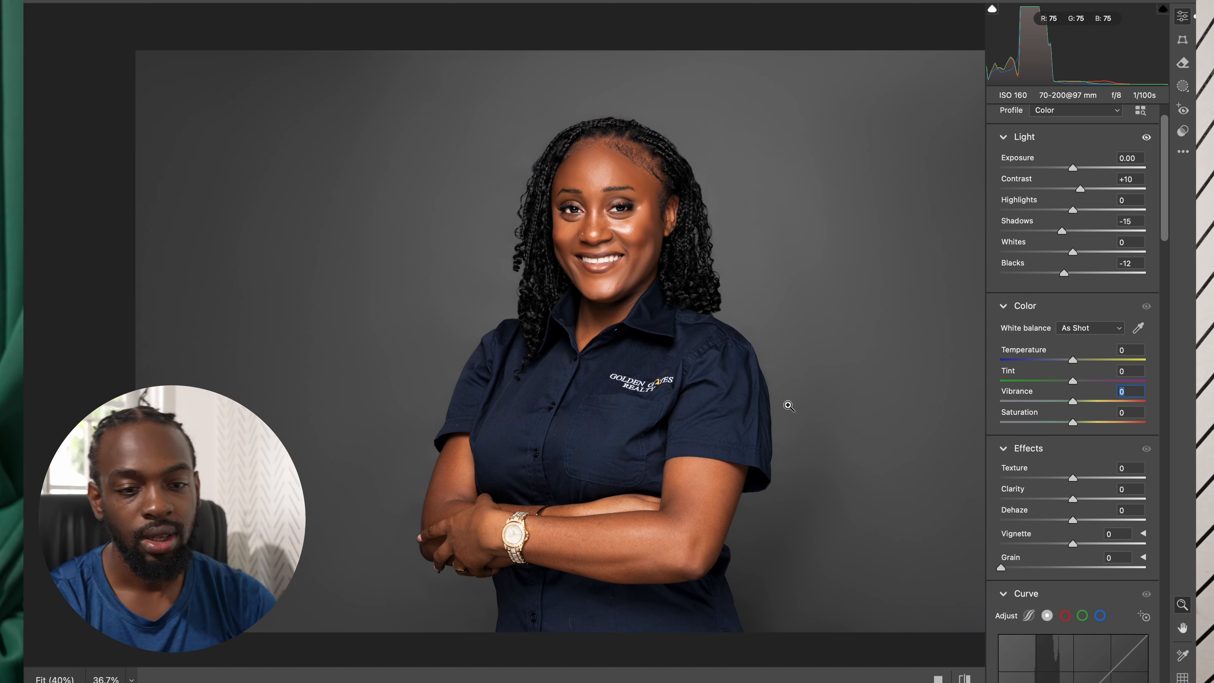
# Step: Create a new mask that automatically selects the background behind the woman
pyautogui.scroll(-2, 620, 320)
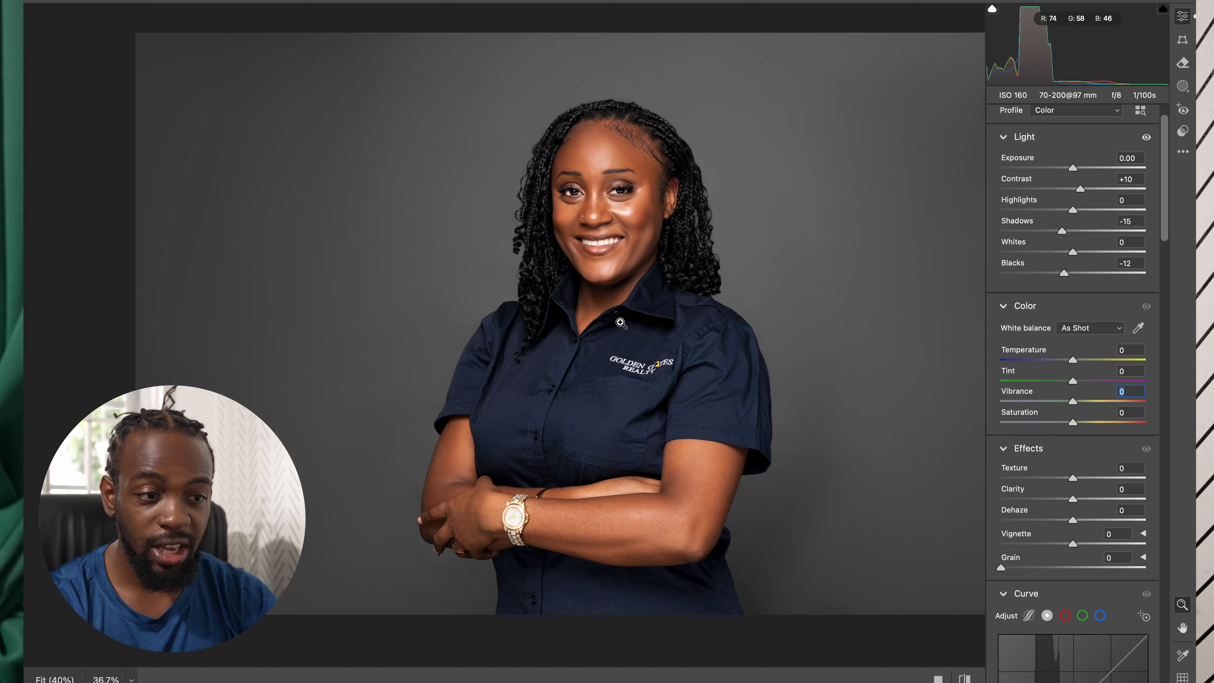
pyautogui.scroll(5, 643, 340)
pyautogui.scroll(-6, 646, 344)
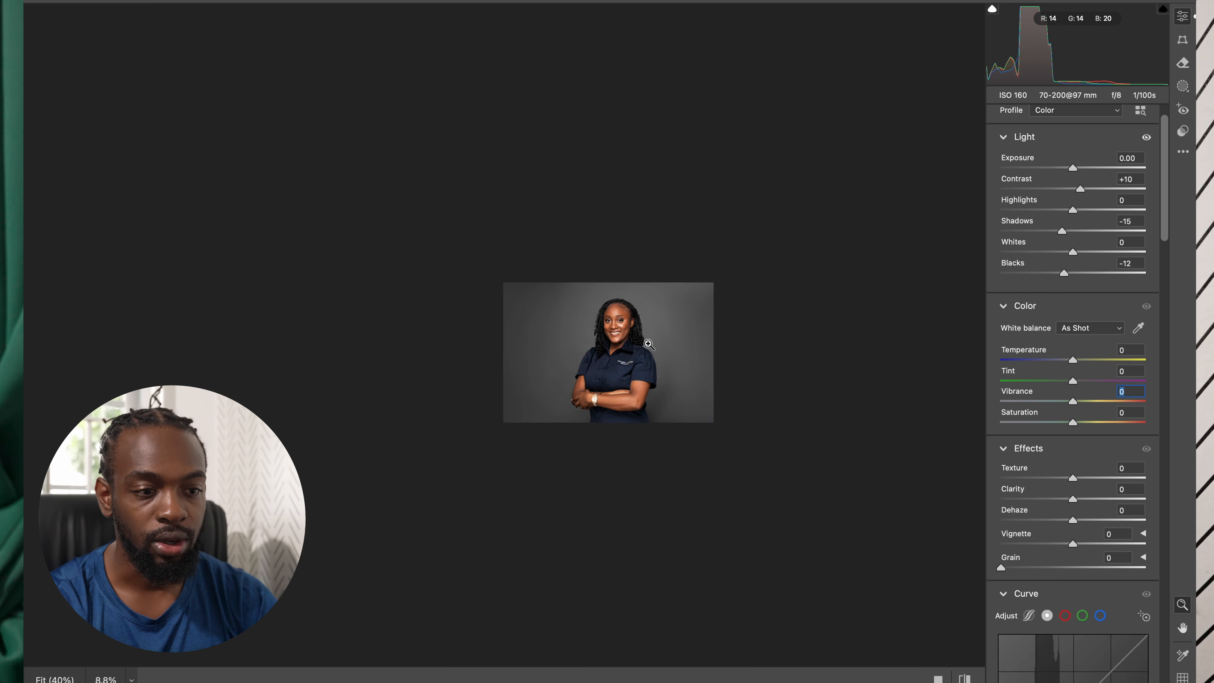
pyautogui.scroll(4, 646, 344)
pyautogui.scroll(2, 646, 343)
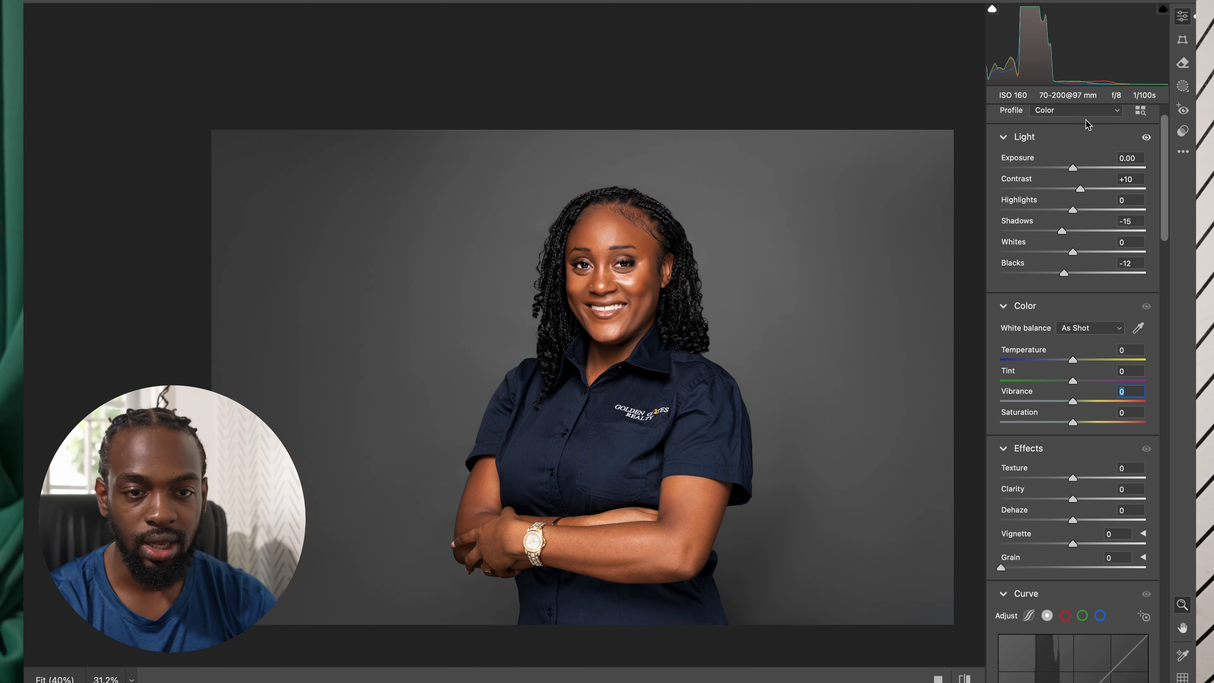
pyautogui.click(1183, 86)
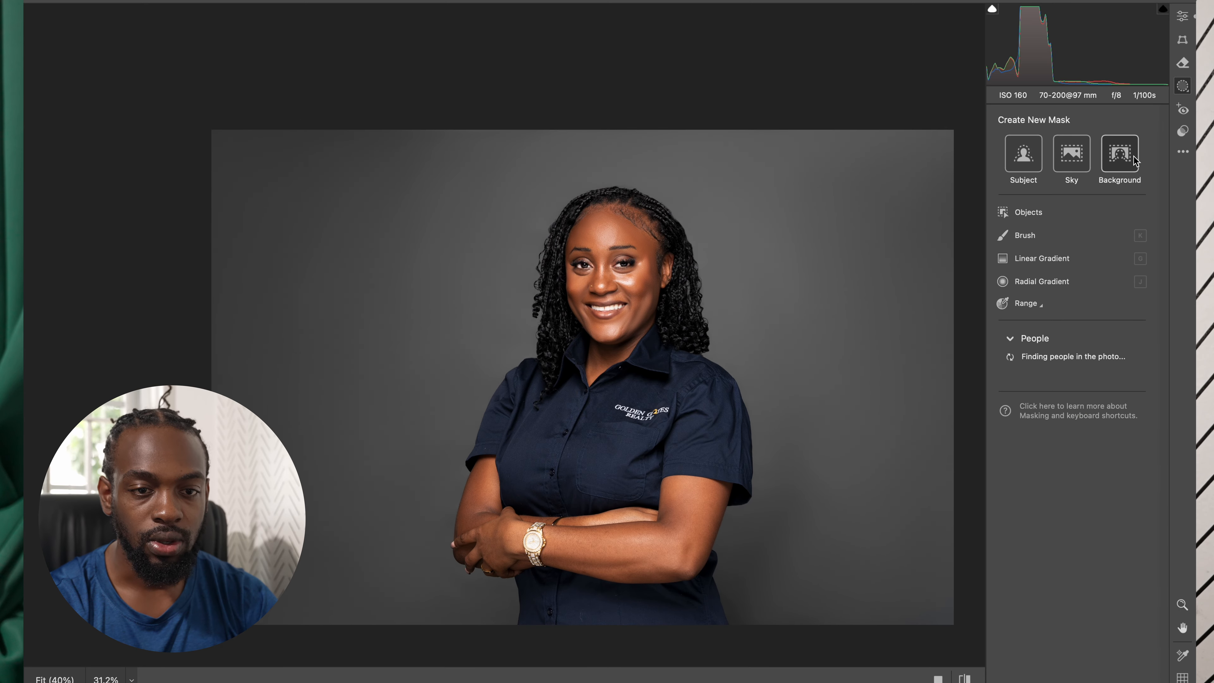
pyautogui.click(1118, 169)
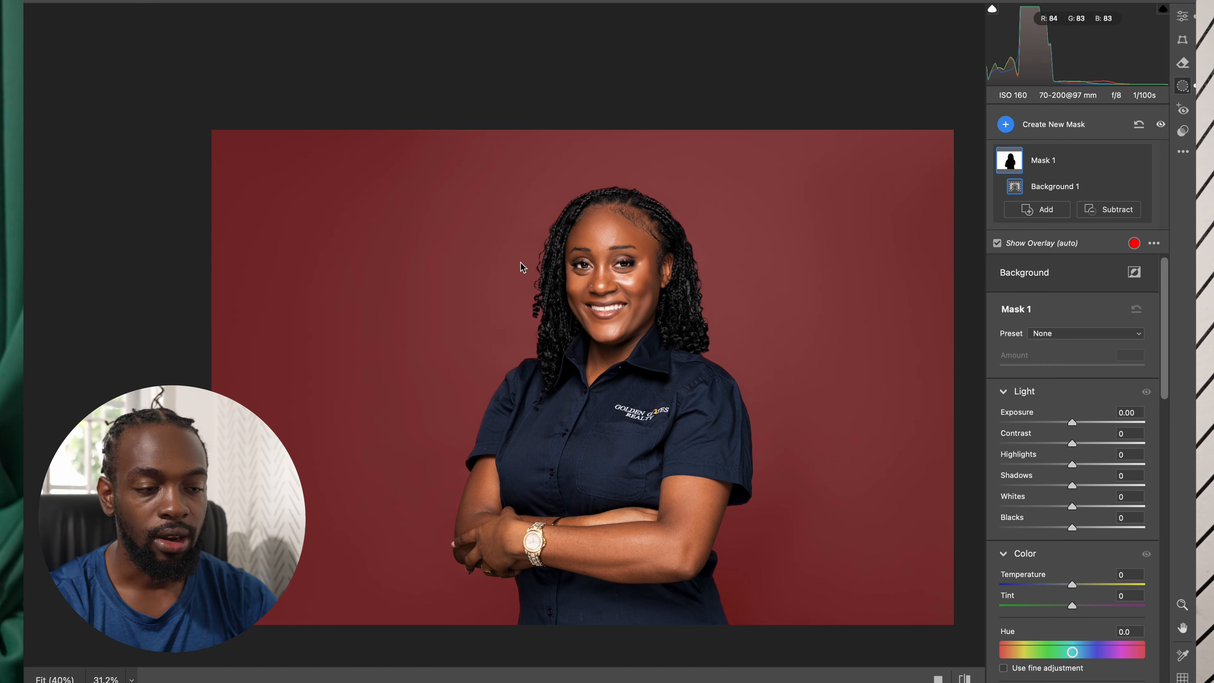
# Step: Set the background mask's Contrast to +20 and Blacks to -15, comparing the backdrop with the mask hidden and shown
pyautogui.moveTo(1072, 442)
pyautogui.mouseDown()
pyautogui.moveTo(1140, 446)
pyautogui.moveTo(1088, 446)
pyautogui.mouseUp()
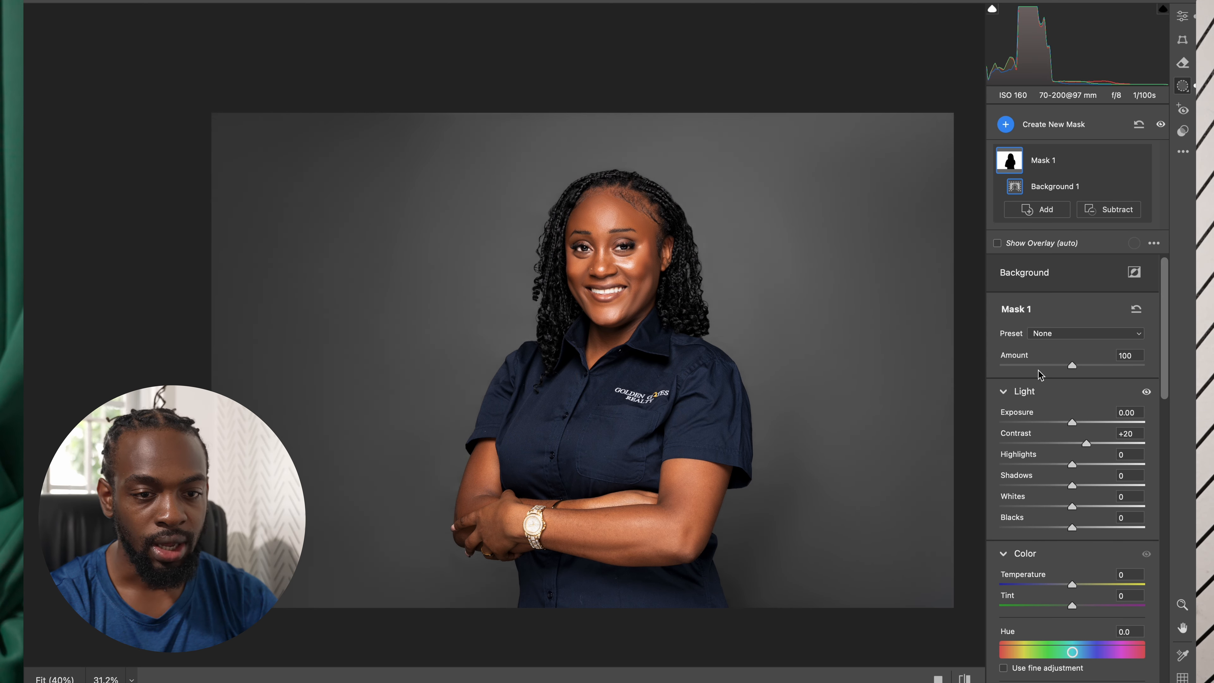
pyautogui.click(1139, 161)
pyautogui.click(1139, 160)
pyautogui.click(1139, 160)
pyautogui.click(1139, 160)
pyautogui.scroll(-1, 1084, 474)
pyautogui.moveTo(1073, 514)
pyautogui.mouseDown()
pyautogui.moveTo(1043, 514)
pyautogui.moveTo(1063, 514)
pyautogui.mouseUp()
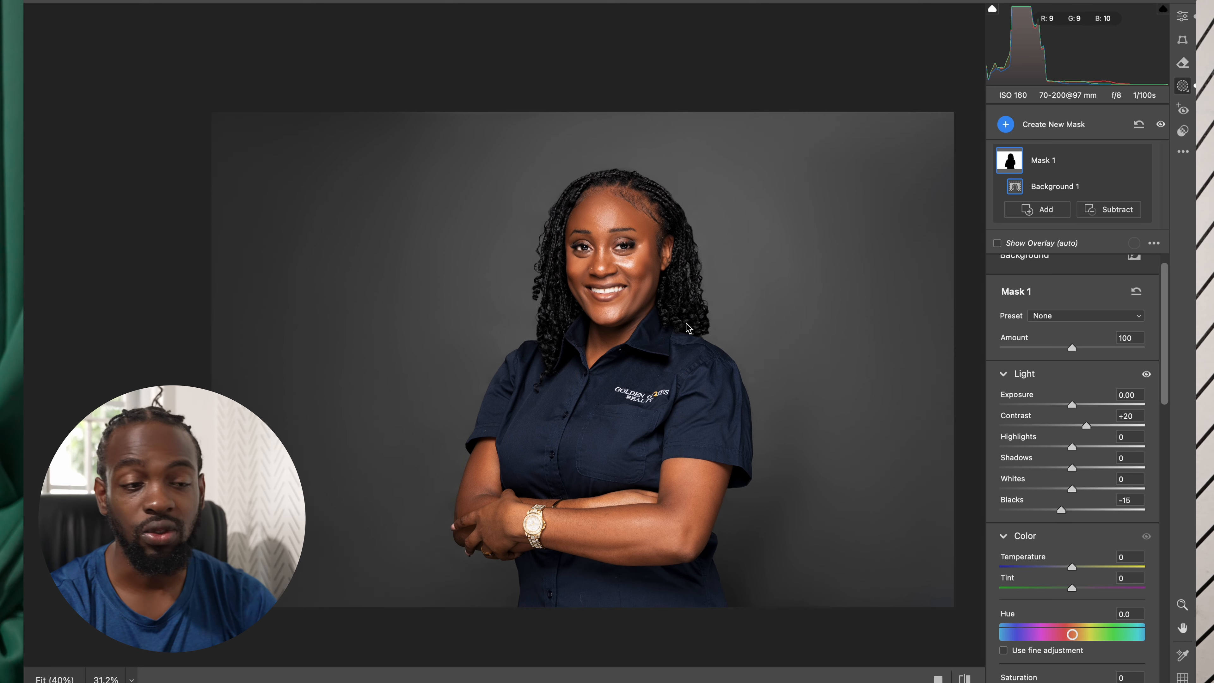
# Step: Inspect the woman's face and navy shirt up close, and return from masking to the global edit adjustments
pyautogui.scroll(-1, 688, 328)
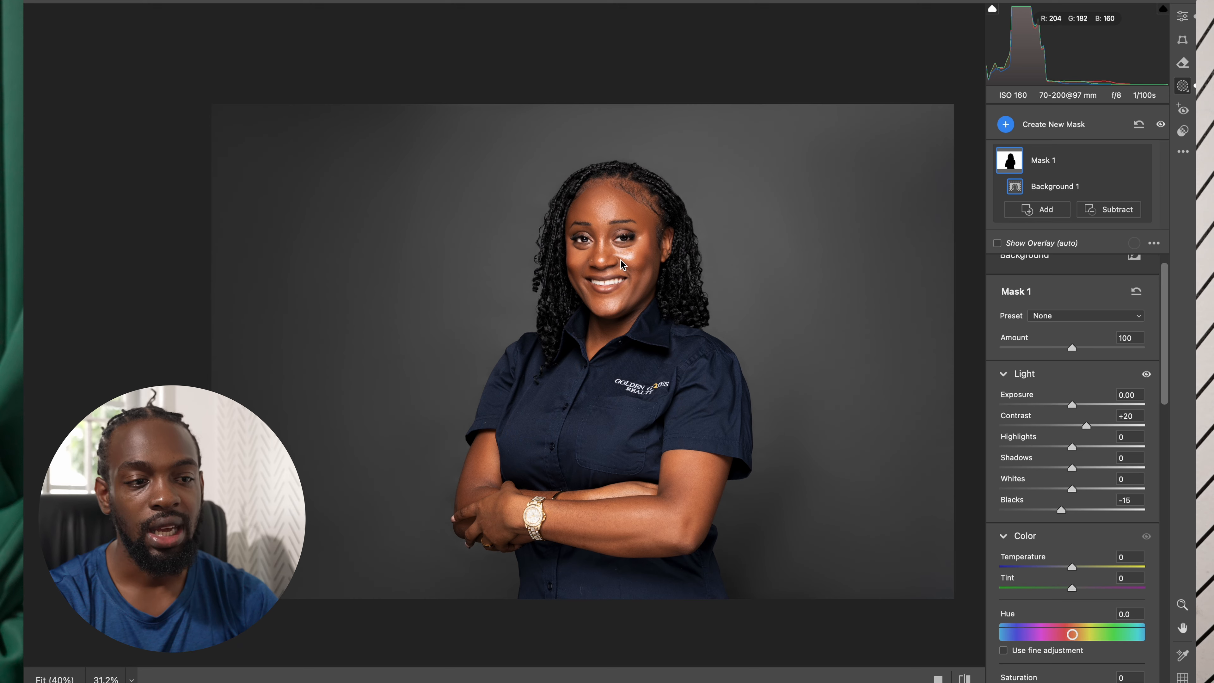
pyautogui.scroll(3, 620, 267)
pyautogui.scroll(-2, 620, 267)
pyautogui.scroll(5, 620, 266)
pyautogui.scroll(5, 620, 267)
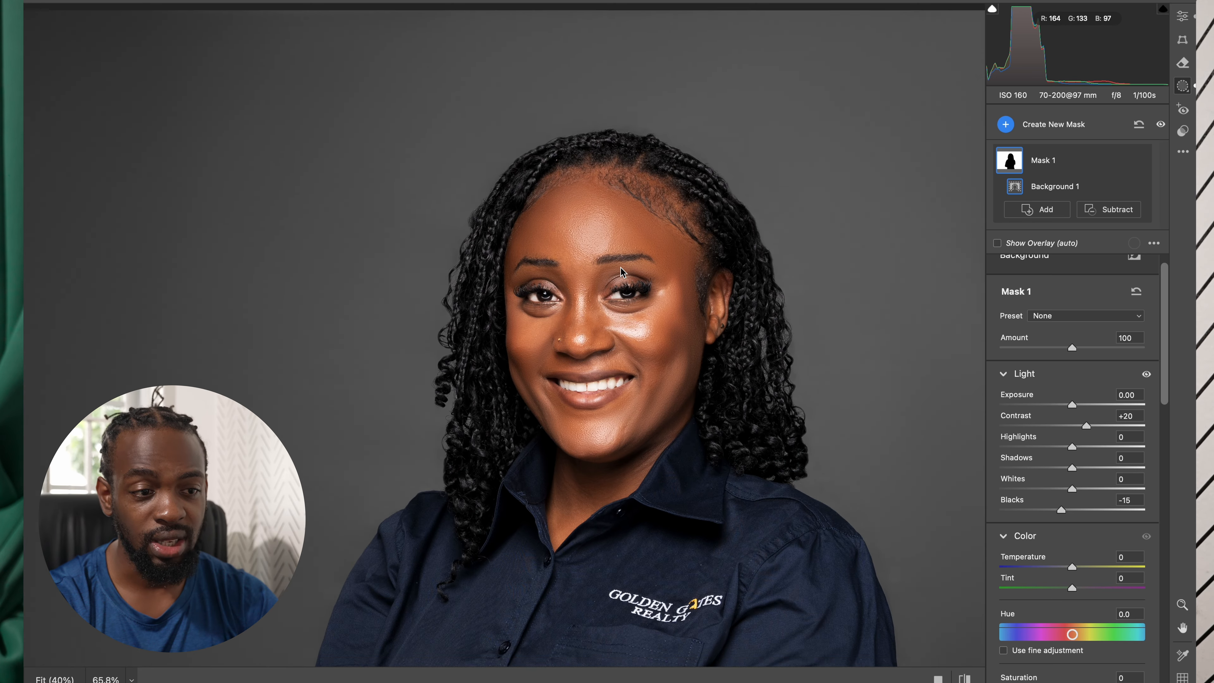
pyautogui.scroll(-2, 620, 267)
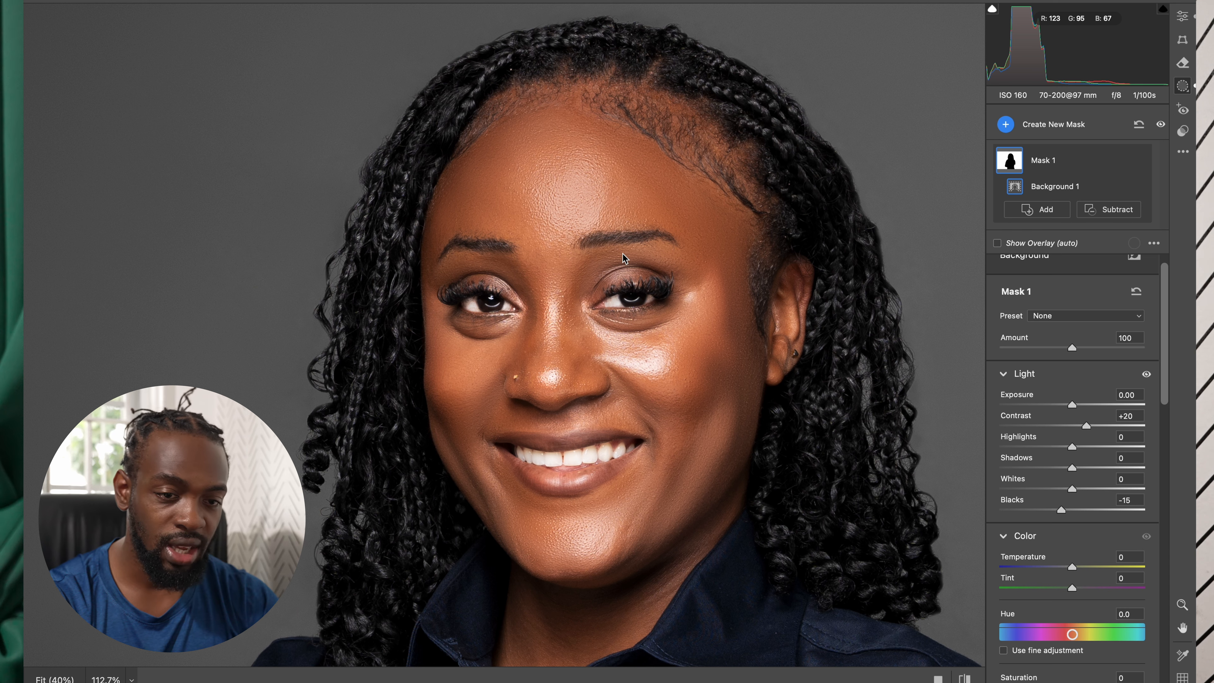
pyautogui.scroll(-6, 700, 347)
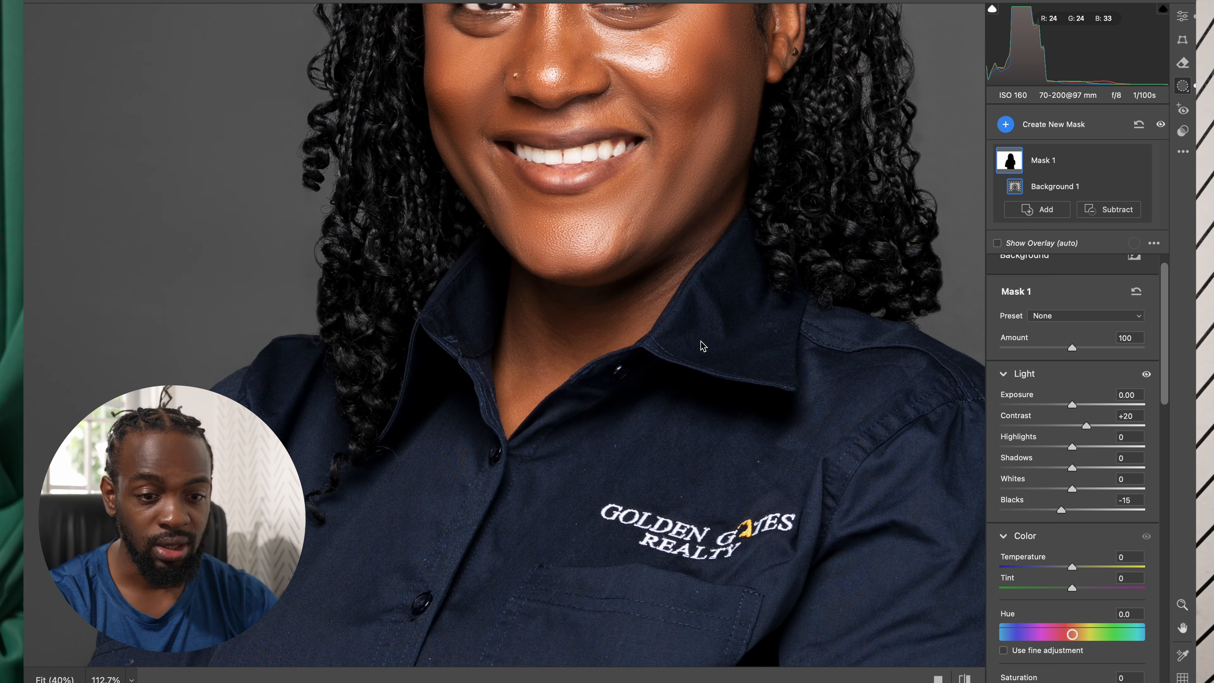
pyautogui.scroll(1, 1096, 374)
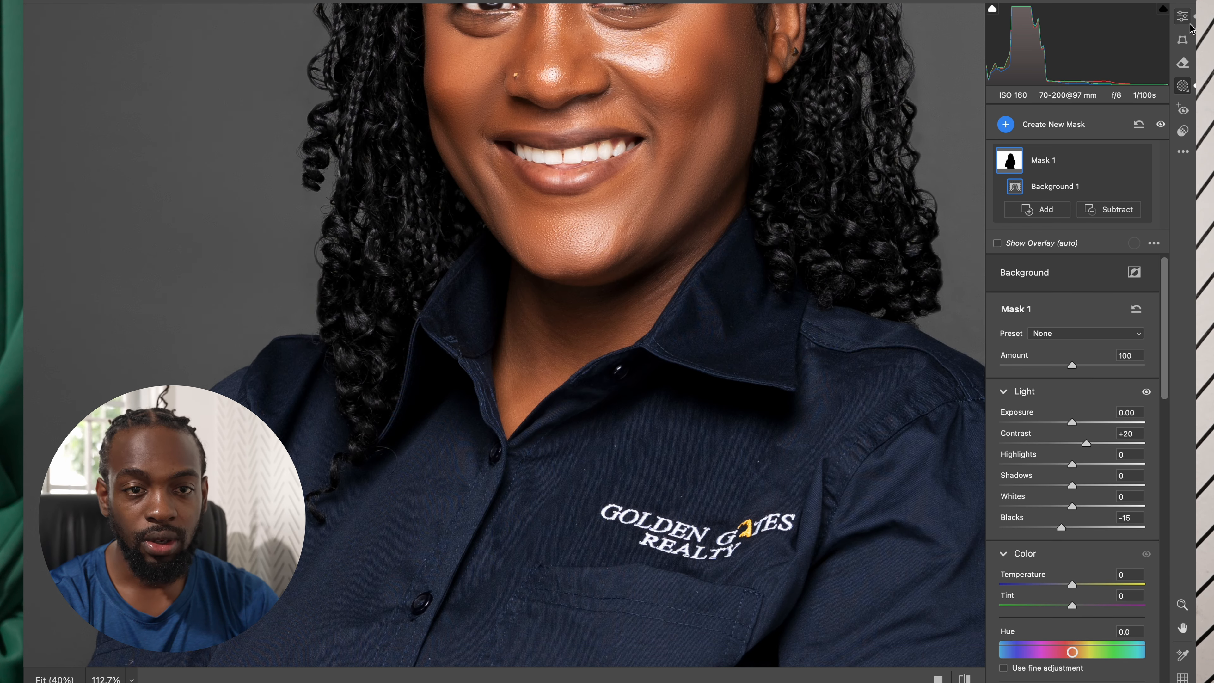
pyautogui.click(1182, 16)
# Step: Try raising the portrait's overall Vibrance as far as +35 while viewing the shirt, and reset it to 0
pyautogui.moveTo(1073, 401)
pyautogui.mouseDown()
pyautogui.moveTo(1099, 406)
pyautogui.moveTo(1089, 407)
pyautogui.mouseUp()
pyautogui.scroll(-1, 750, 429)
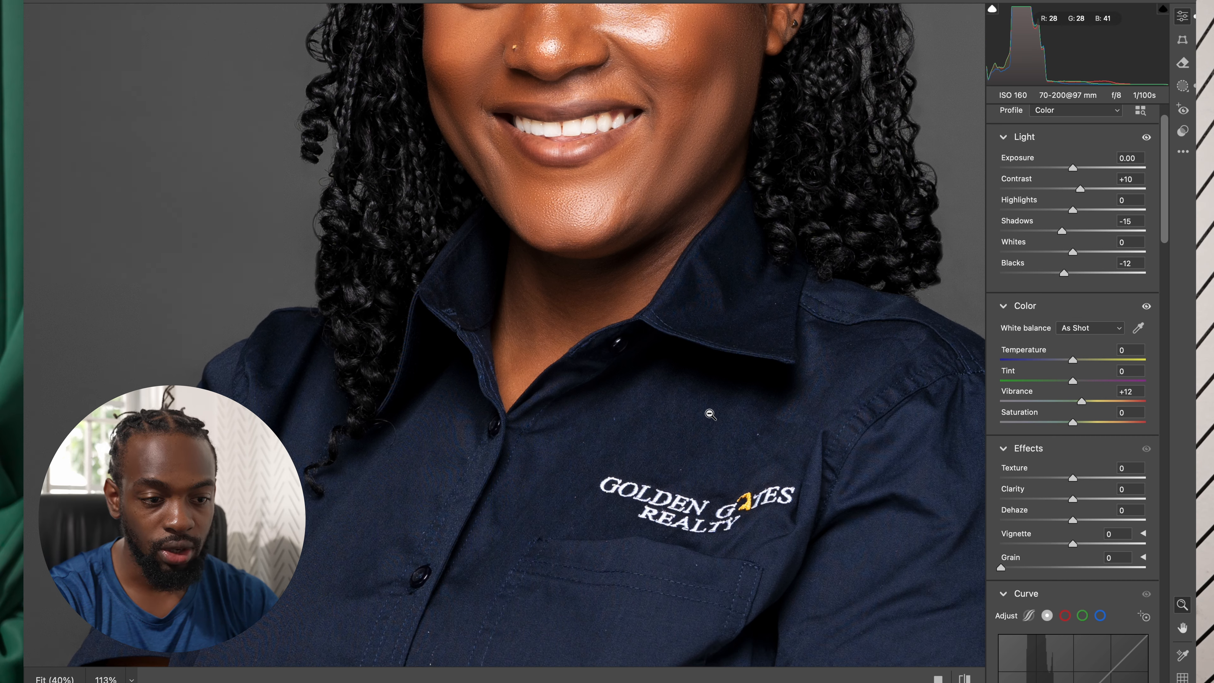
pyautogui.scroll(5, 710, 414)
pyautogui.scroll(-5, 710, 414)
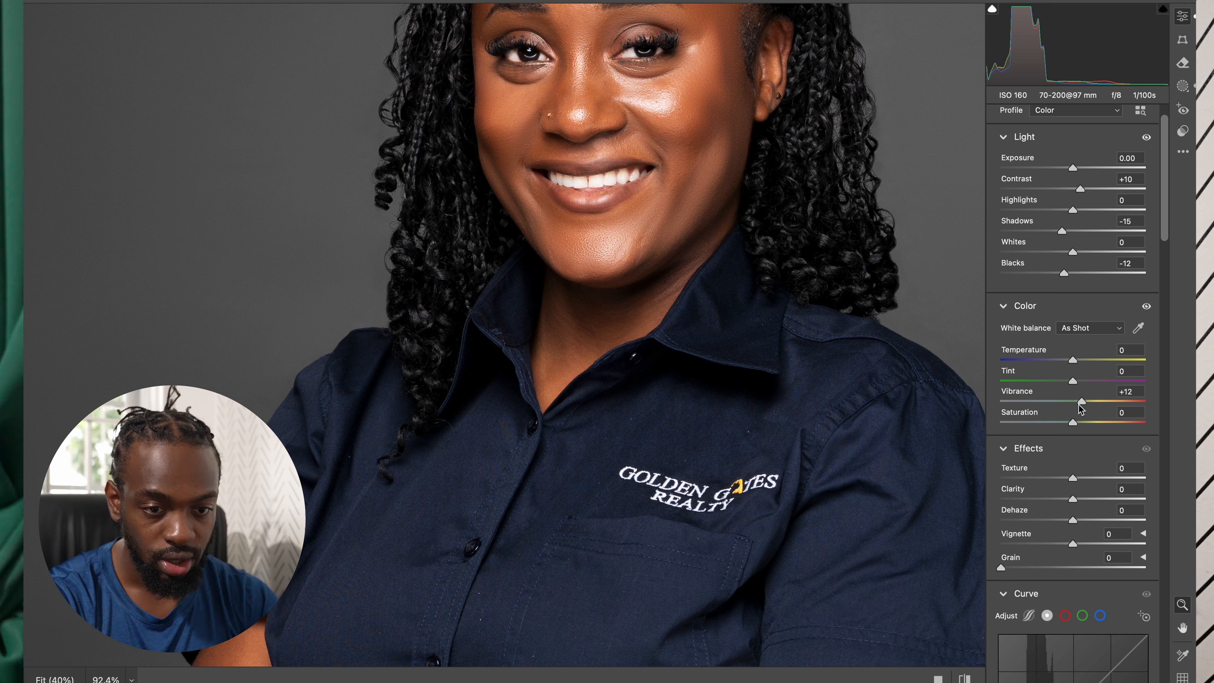
pyautogui.moveTo(1083, 405); pyautogui.dragTo(1103, 406)
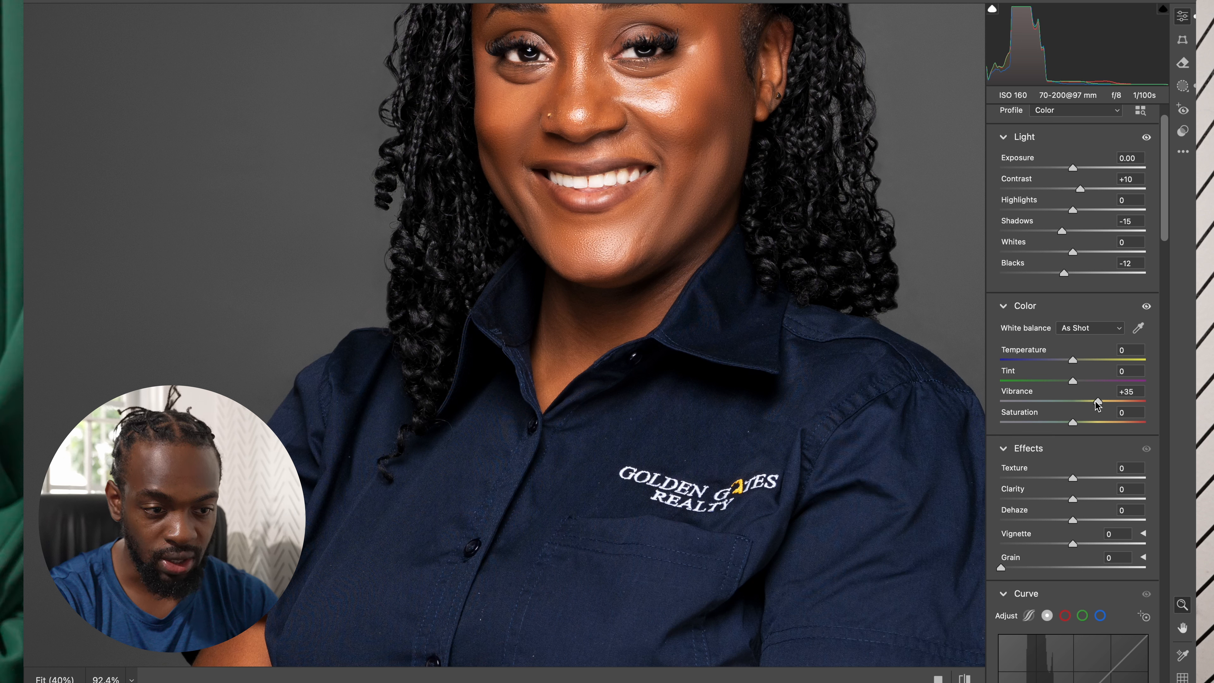
pyautogui.moveTo(1088, 406); pyautogui.dragTo(1073, 406)
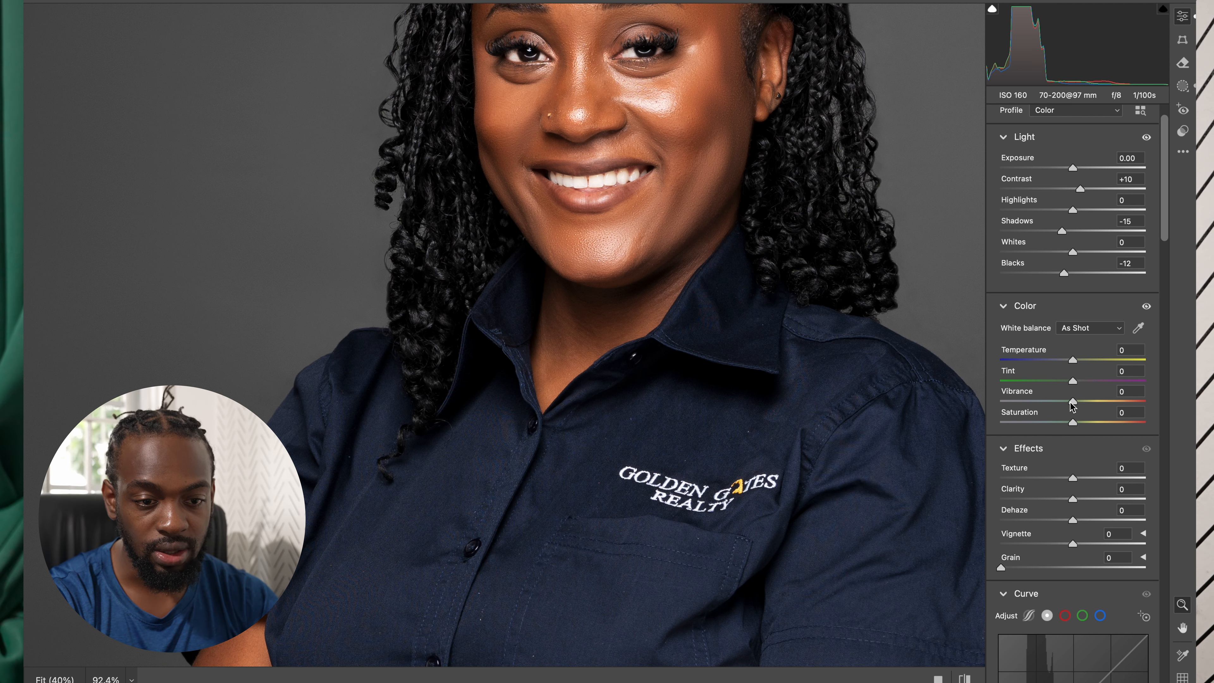
# Step: Set the Blues saturation to +36 in the Color Mixer, leaving the Blues hue at 0, and check the shirt
pyautogui.scroll(-10, 1071, 406)
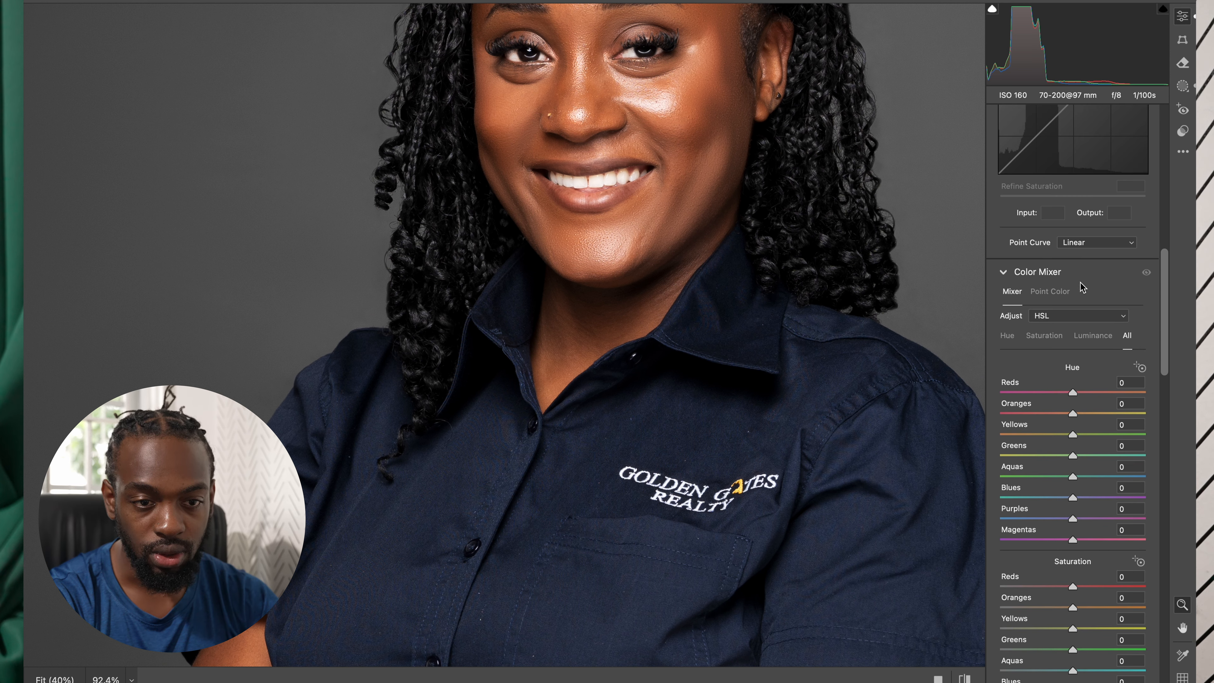
pyautogui.scroll(-2, 1058, 378)
pyautogui.scroll(-1, 1059, 377)
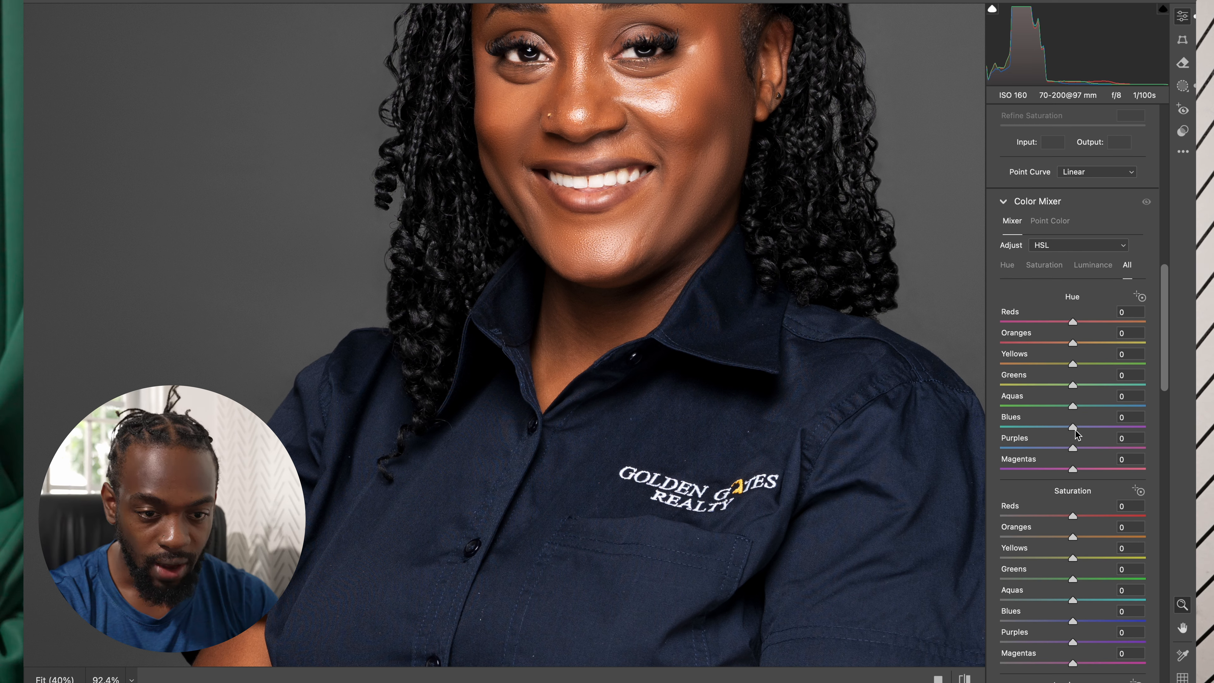
pyautogui.moveTo(1072, 433); pyautogui.dragTo(1073, 439)
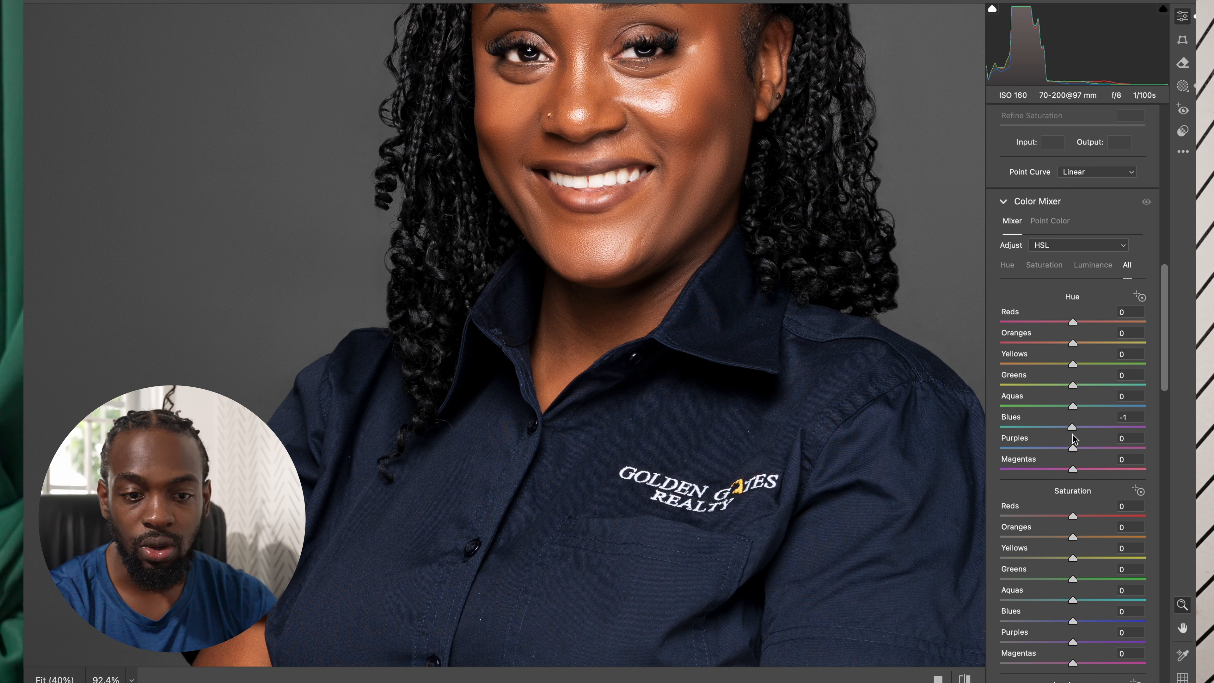
pyautogui.scroll(-3, 1075, 439)
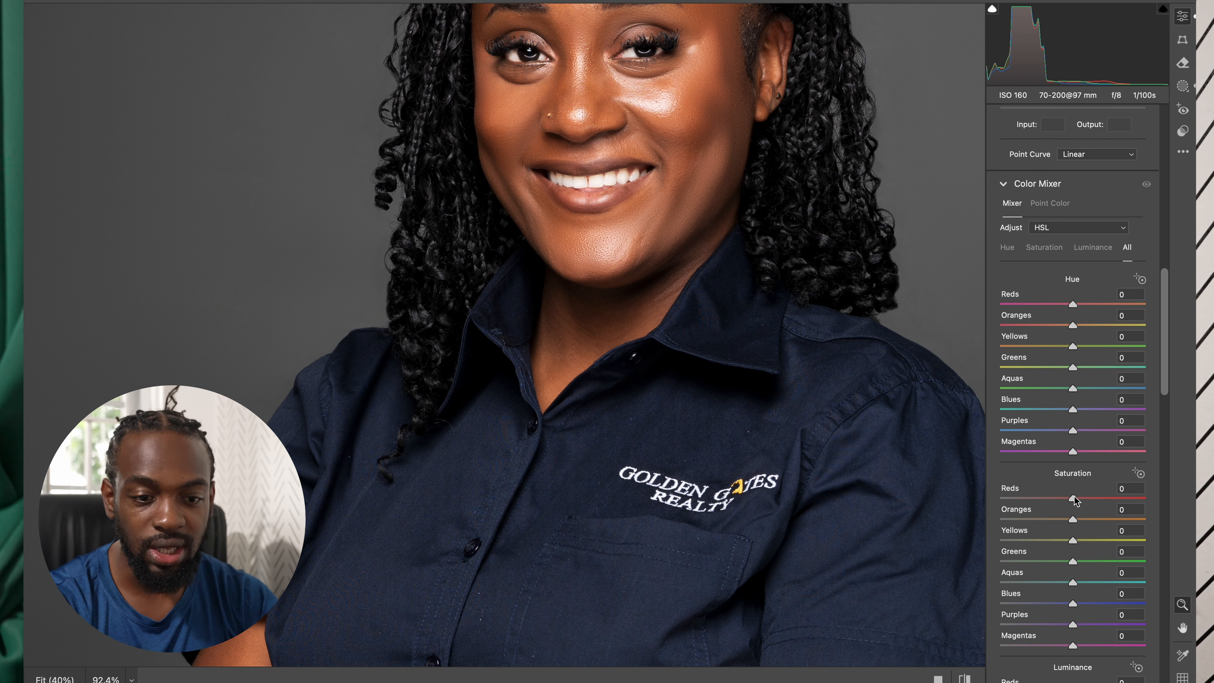
pyautogui.moveTo(1073, 566); pyautogui.dragTo(1093, 567)
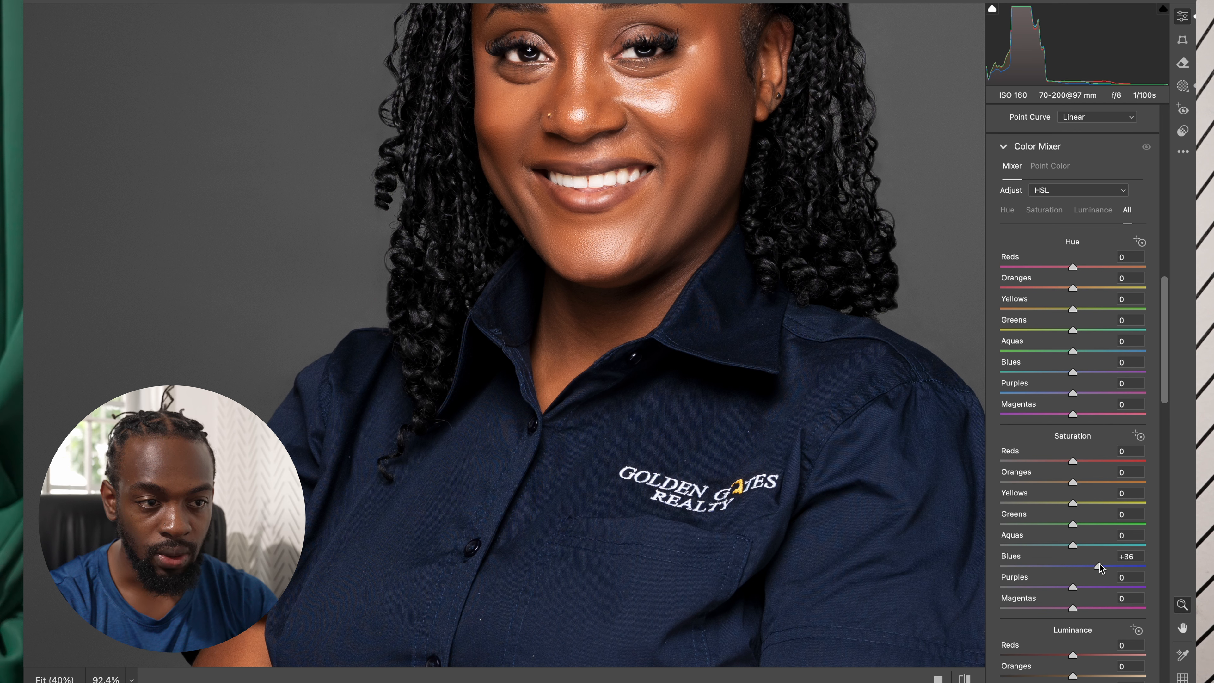
pyautogui.scroll(3, 602, 194)
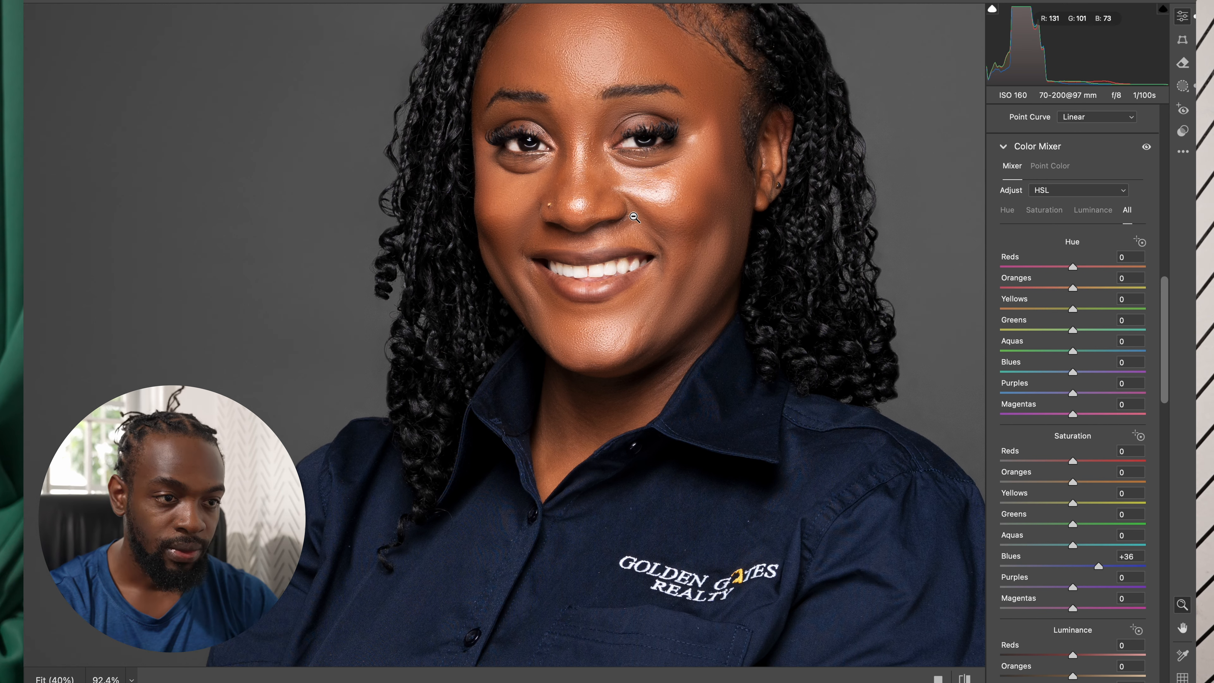
pyautogui.scroll(5, 632, 218)
pyautogui.scroll(-5, 632, 217)
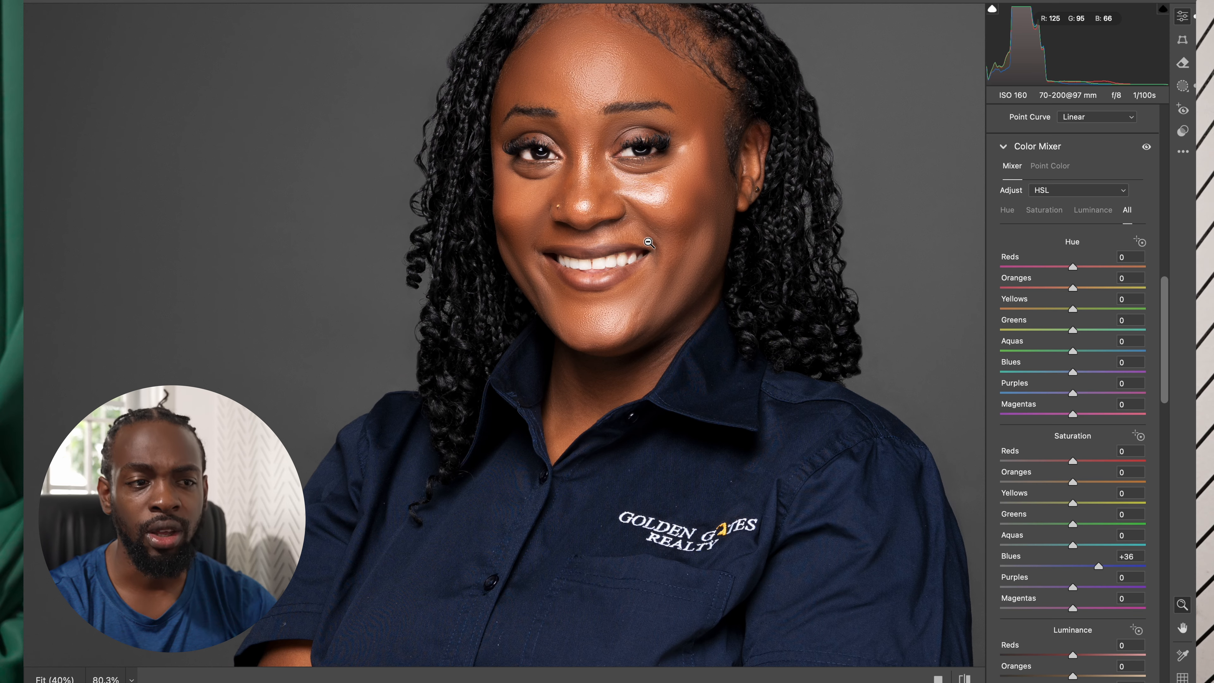
# Step: Sample the facial skin tone with the Point Color dropper in the Color Mixer
pyautogui.scroll(1, 649, 243)
pyautogui.scroll(5, 649, 242)
pyautogui.scroll(1, 1099, 262)
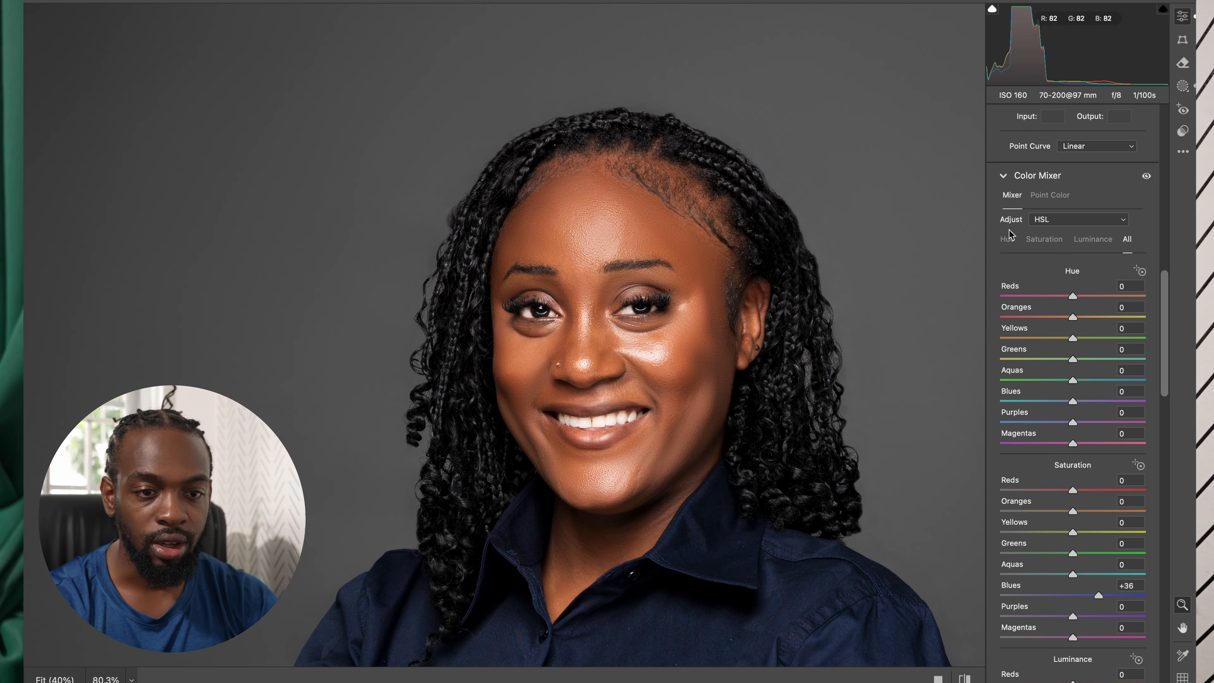
pyautogui.click(1054, 197)
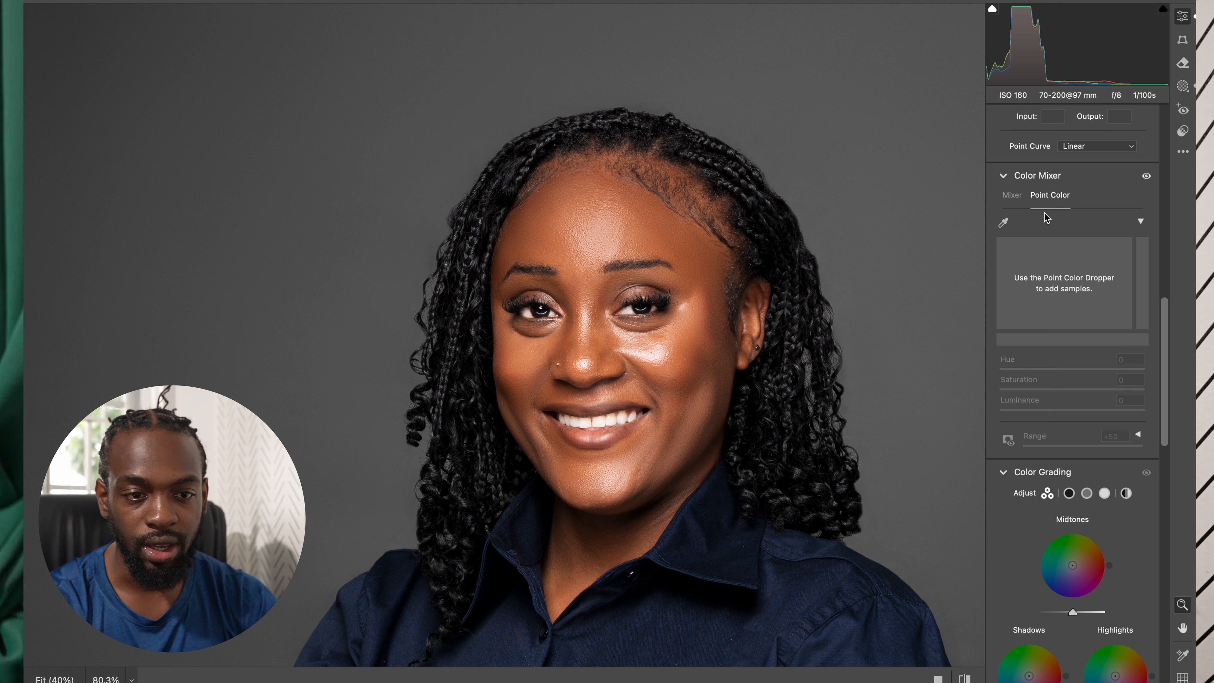
pyautogui.click(1003, 223)
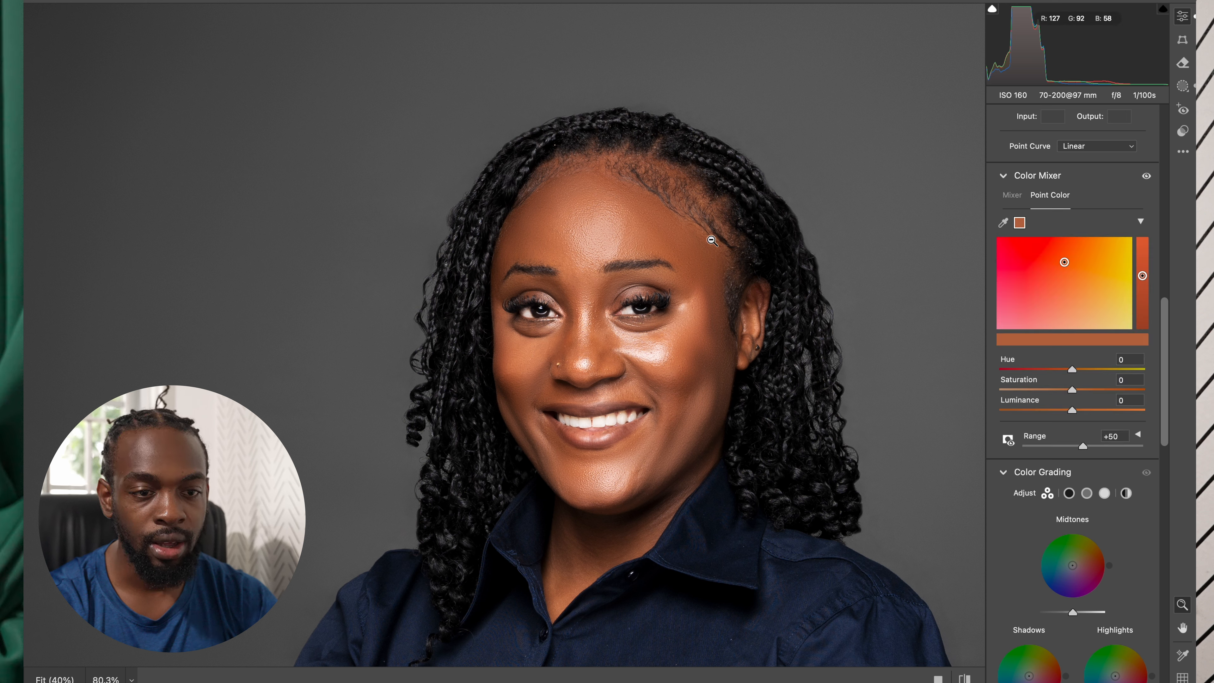
pyautogui.click(671, 321)
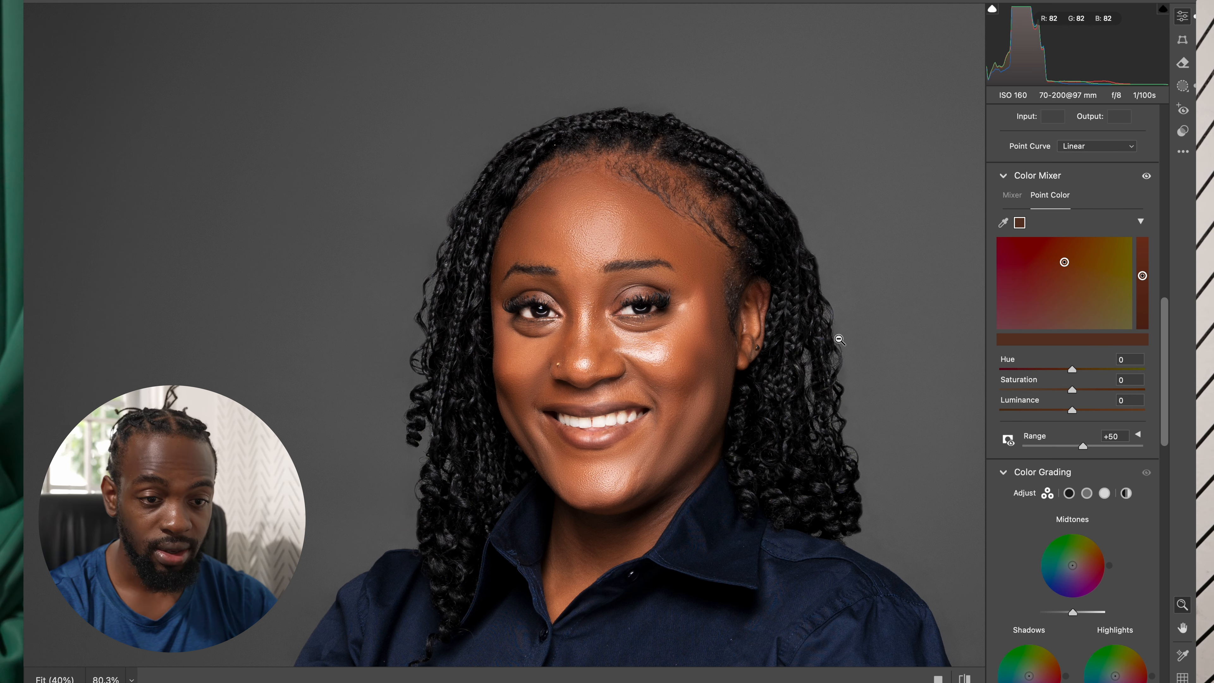
# Step: Set the skin tone sample's Saturation to -5 and Hue to +2, comparing the portrait with the Color Mixer off and on
pyautogui.scroll(-1, 617, 249)
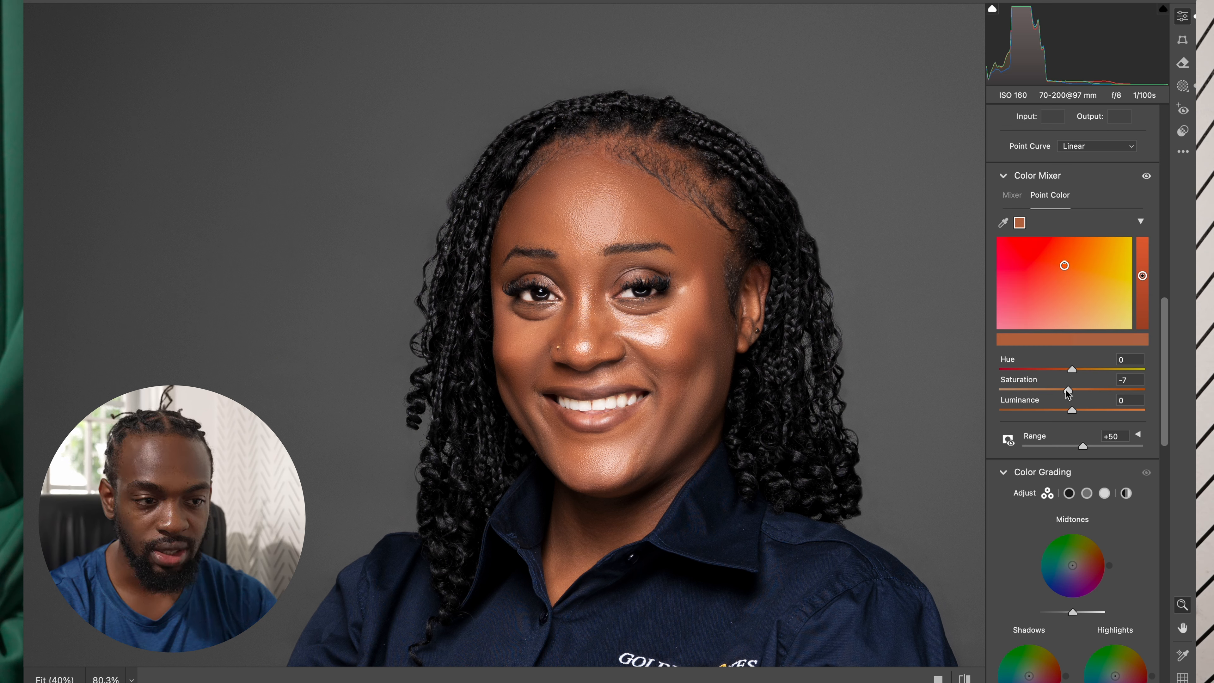
pyautogui.moveTo(1071, 410); pyautogui.dragTo(1075, 413)
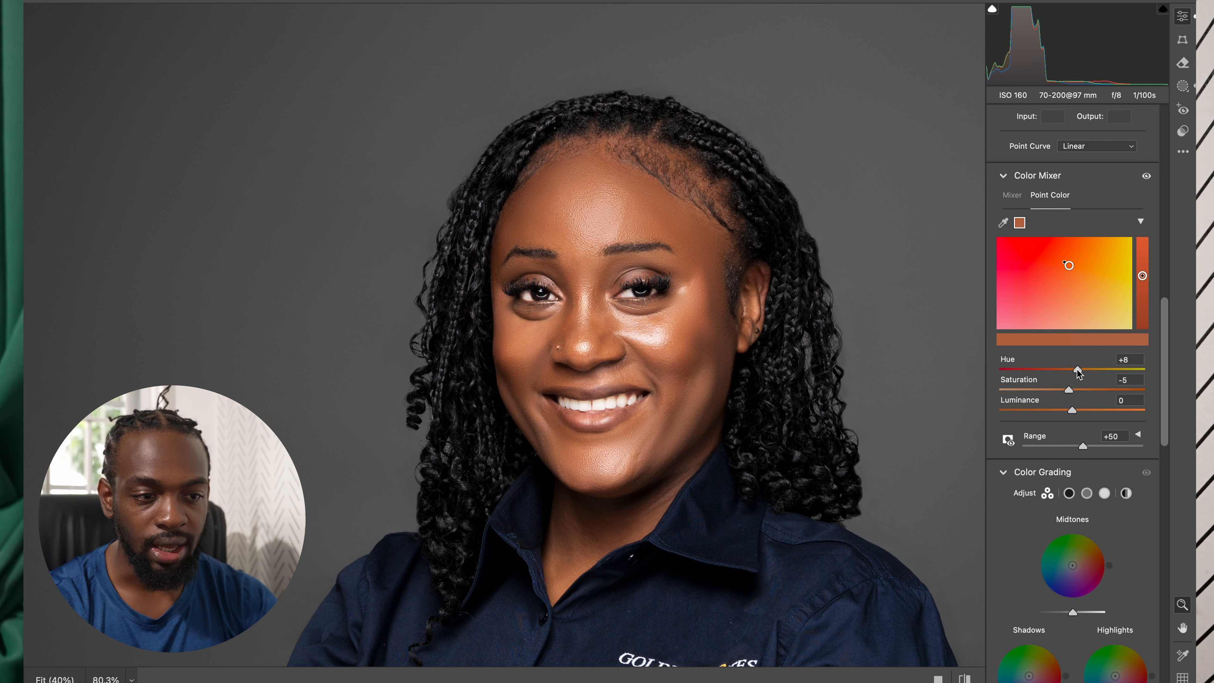
pyautogui.moveTo(1075, 372); pyautogui.dragTo(1073, 372)
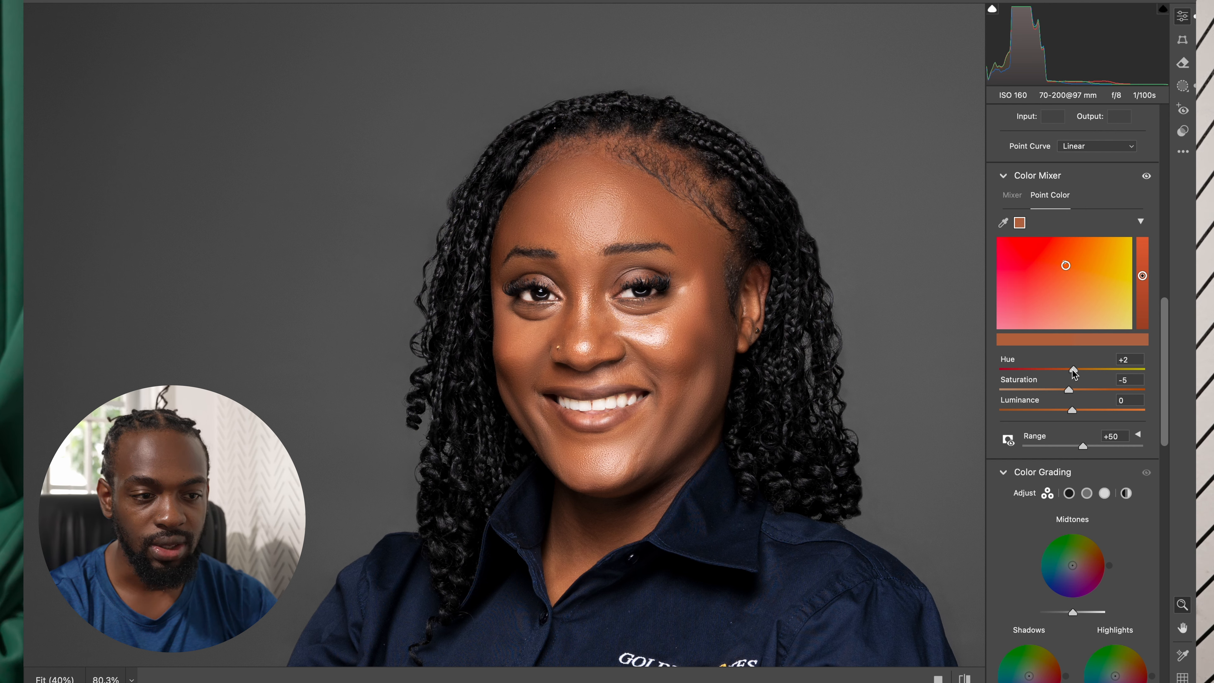
pyautogui.scroll(5, 544, 298)
pyautogui.scroll(-7, 544, 297)
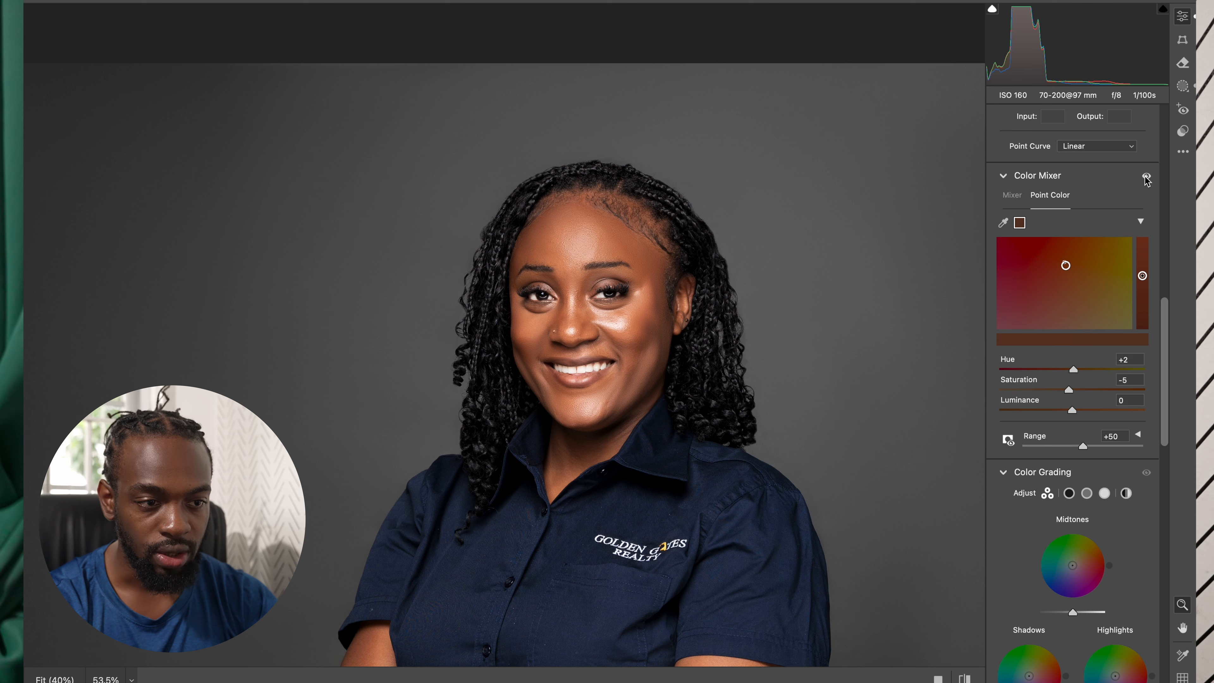
pyautogui.scroll(-4, 607, 349)
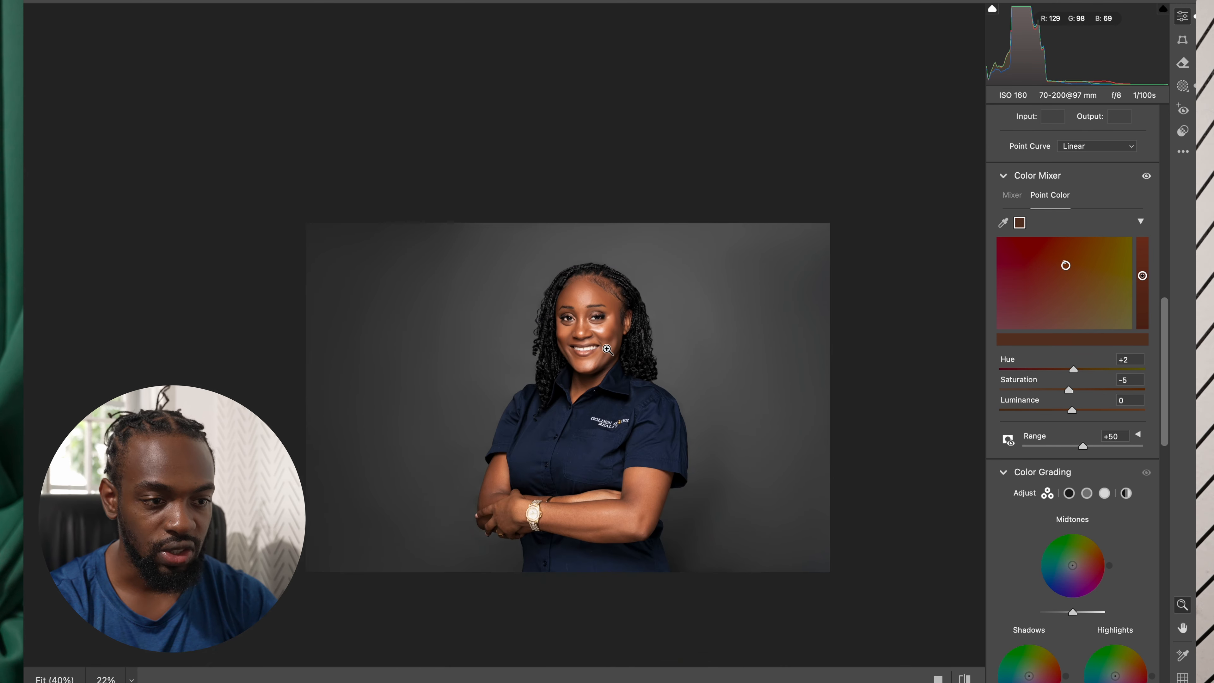
pyautogui.scroll(2, 607, 349)
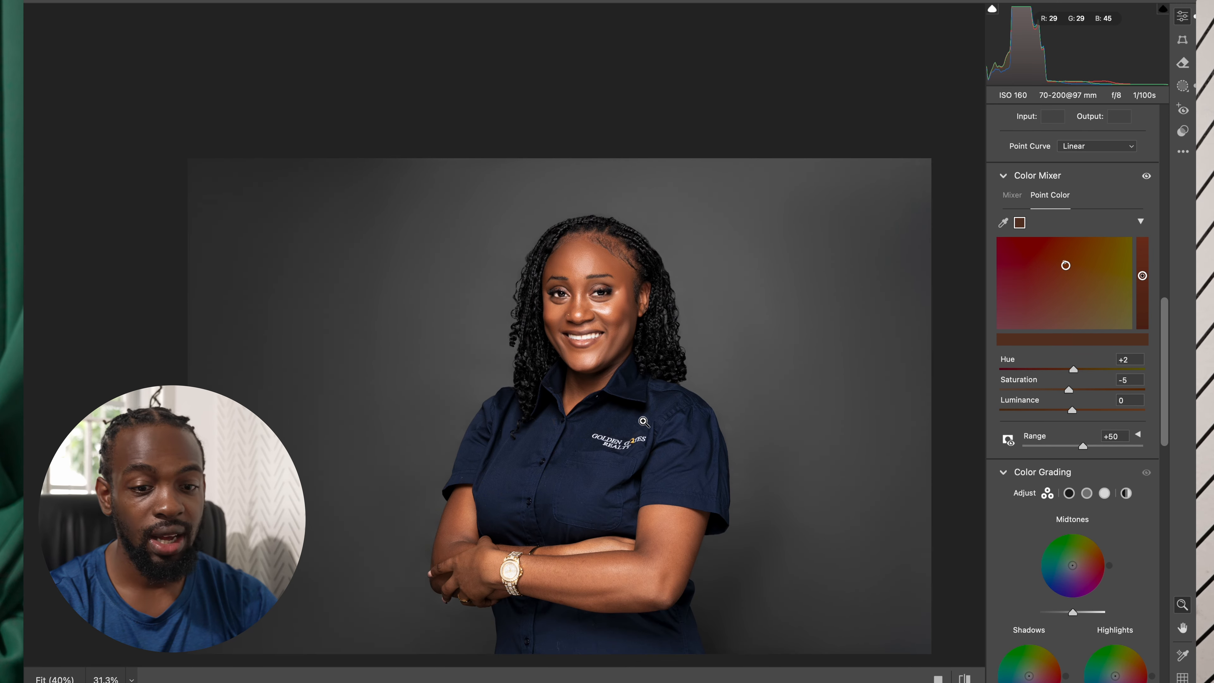
# Step: Apply the Camera Raw adjustments to the Final Image smart object and collapse the actions list beside the canvas
pyautogui.click(1162, 681)
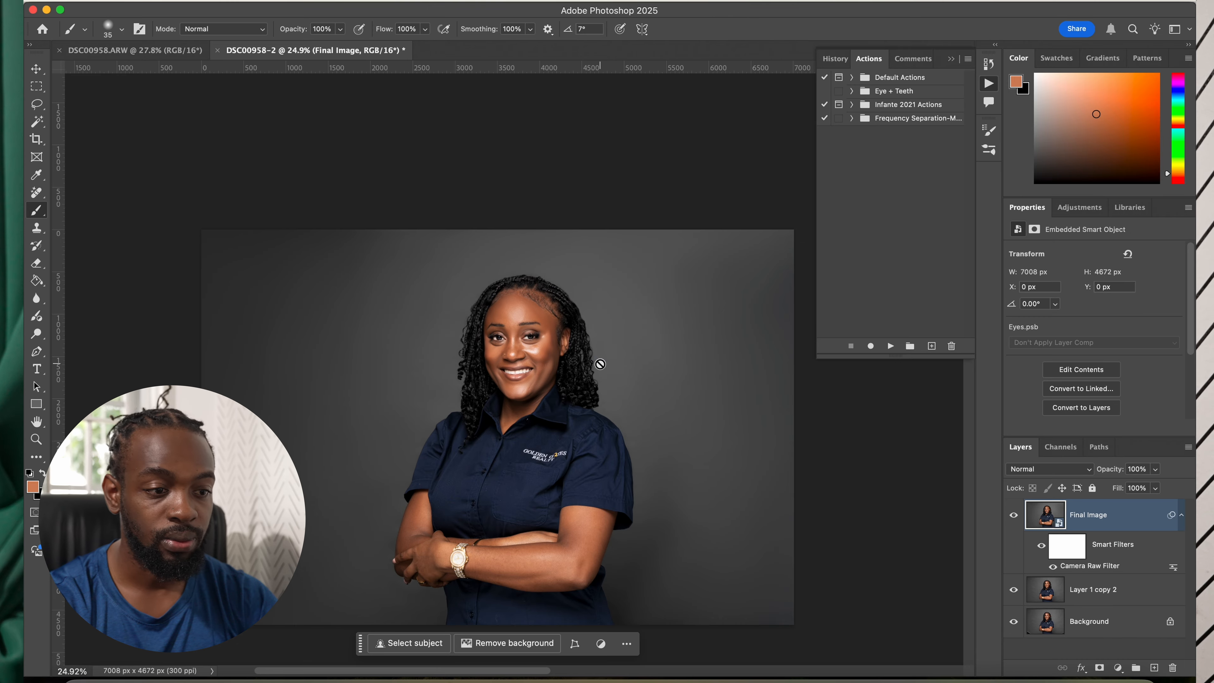
pyautogui.scroll(-4, 524, 377)
pyautogui.scroll(2, 524, 377)
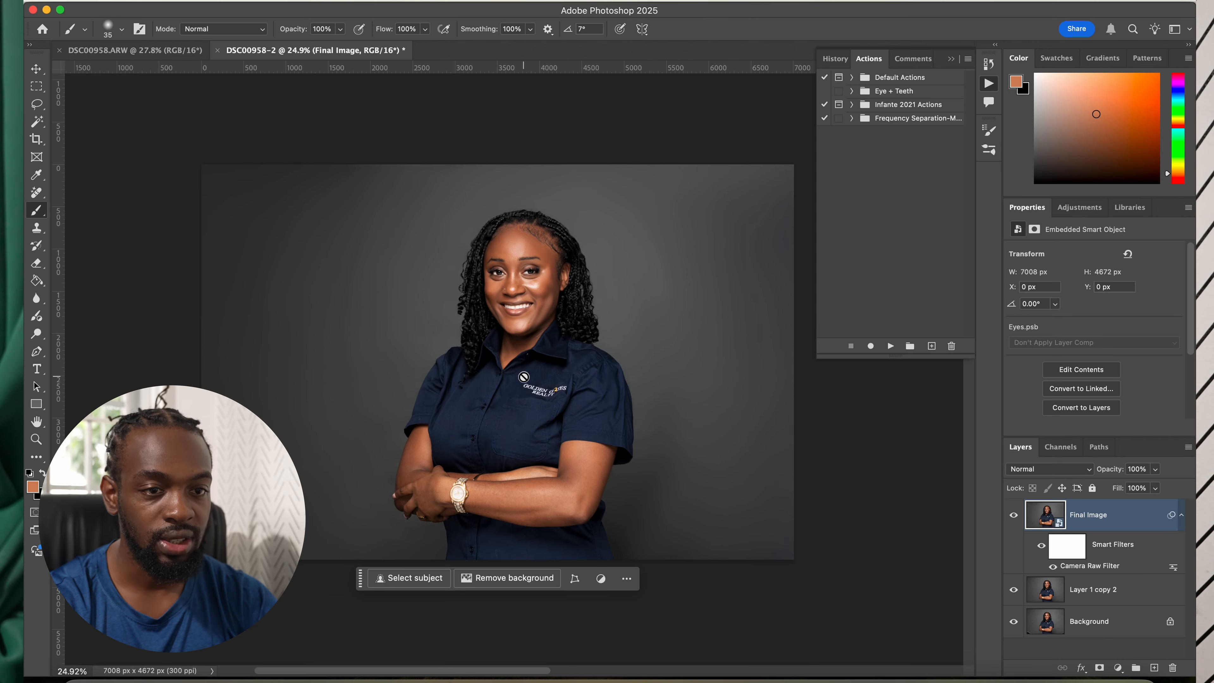
pyautogui.click(951, 60)
pyautogui.scroll(-1, 557, 356)
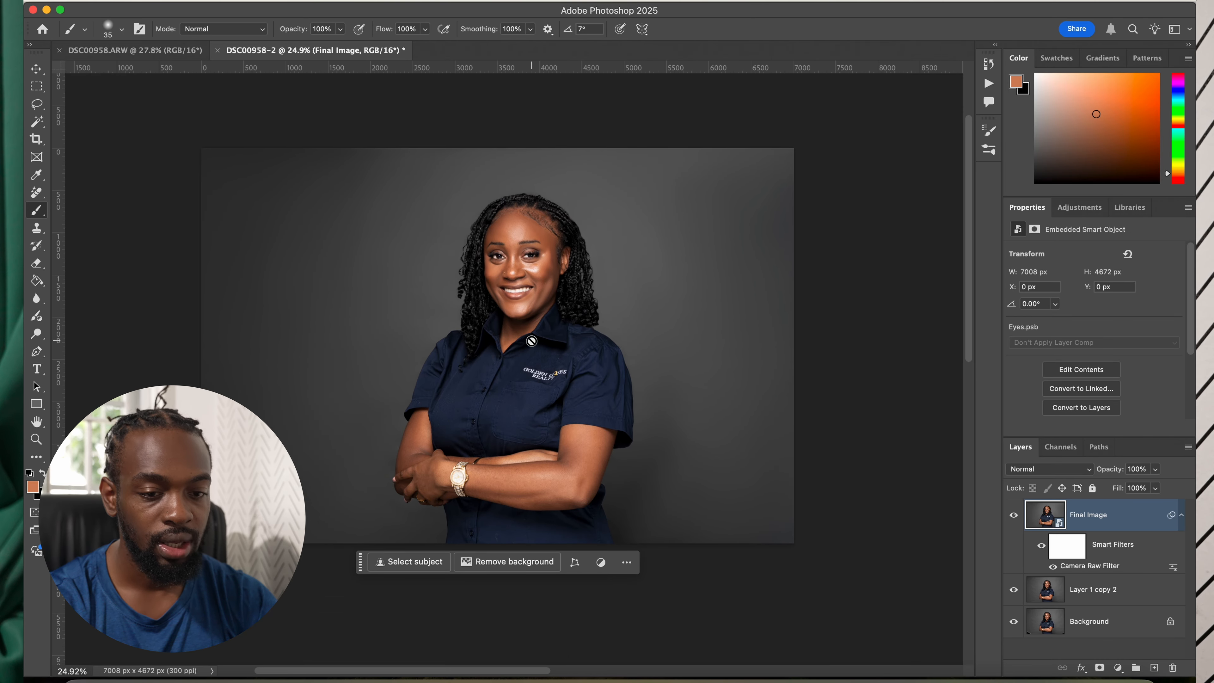
# Step: Compare the portrait with the Camera Raw Filter hidden and shown, leave the filter on, and save the document
pyautogui.click(1051, 567)
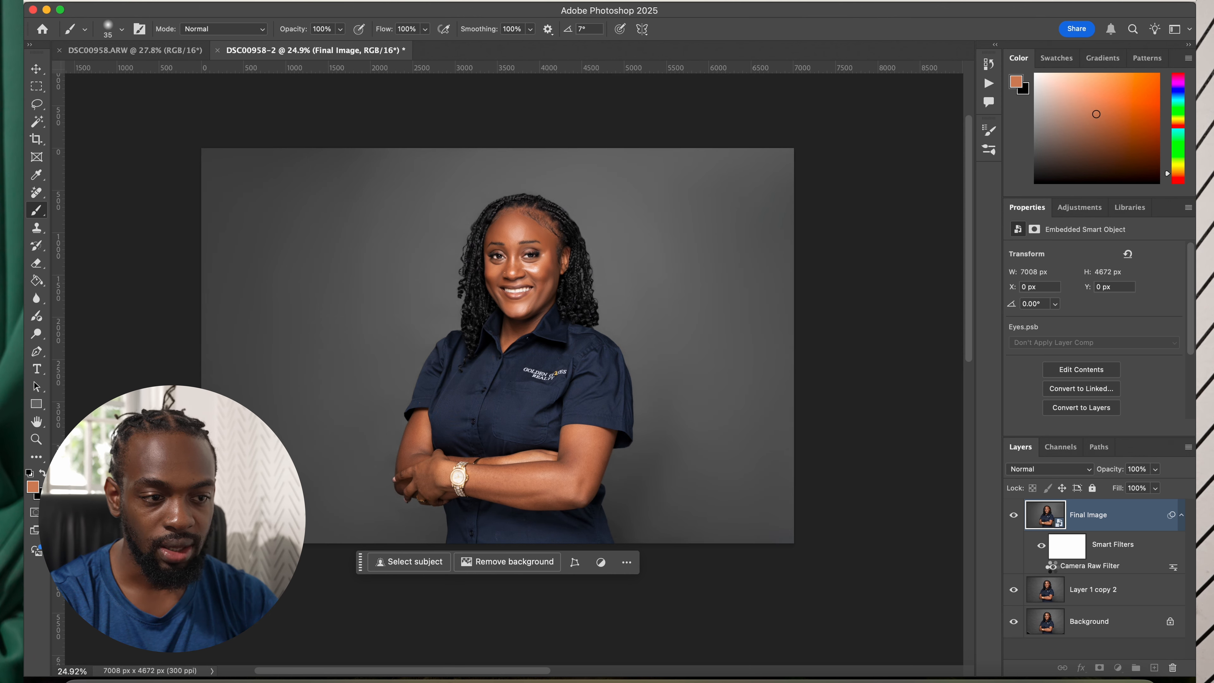
pyautogui.click(1053, 569)
pyautogui.click(1053, 569)
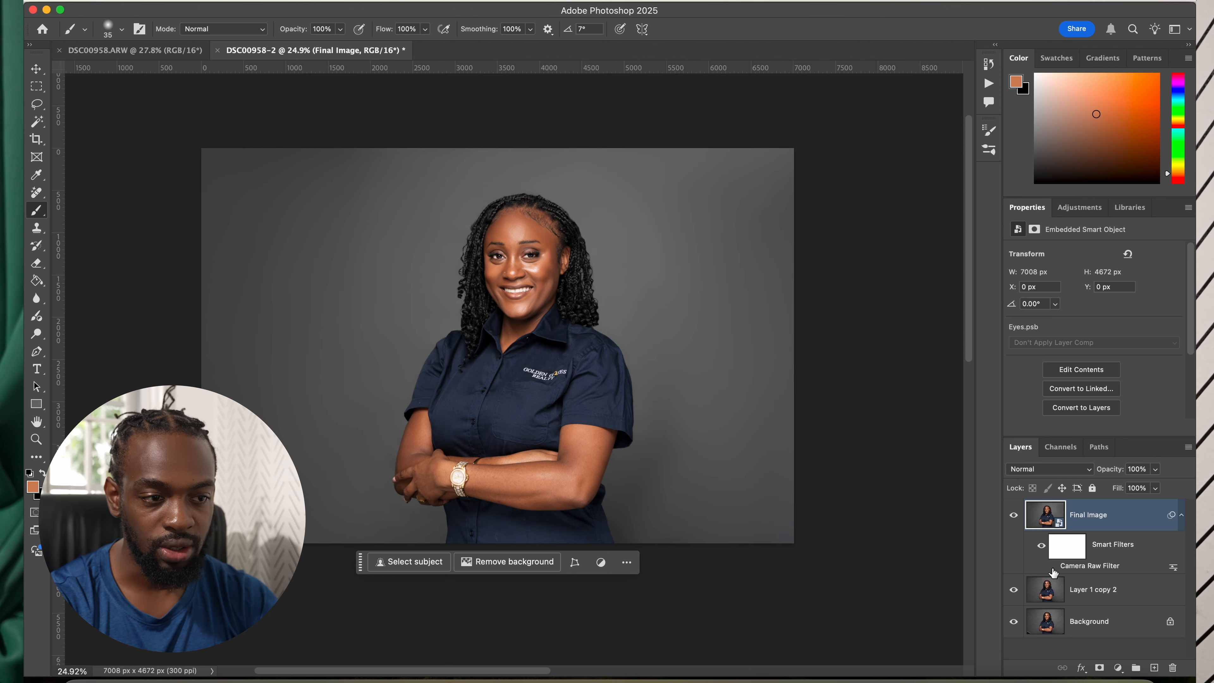
pyautogui.click(1053, 568)
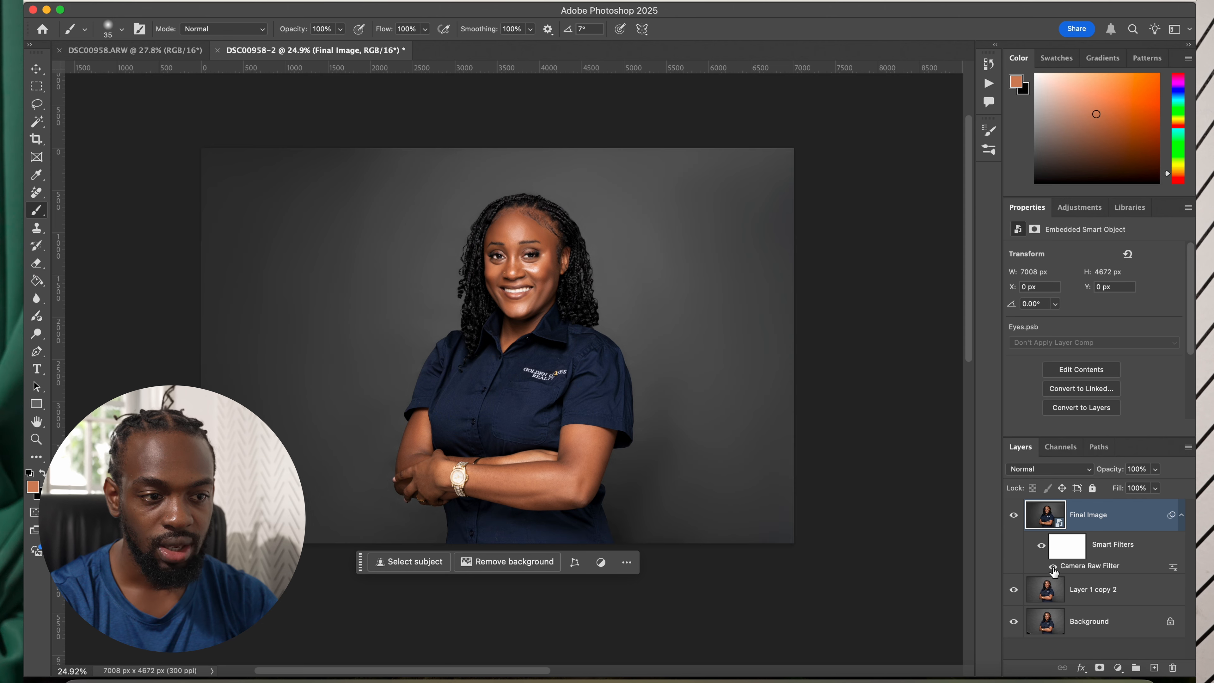
pyautogui.press('super+s')
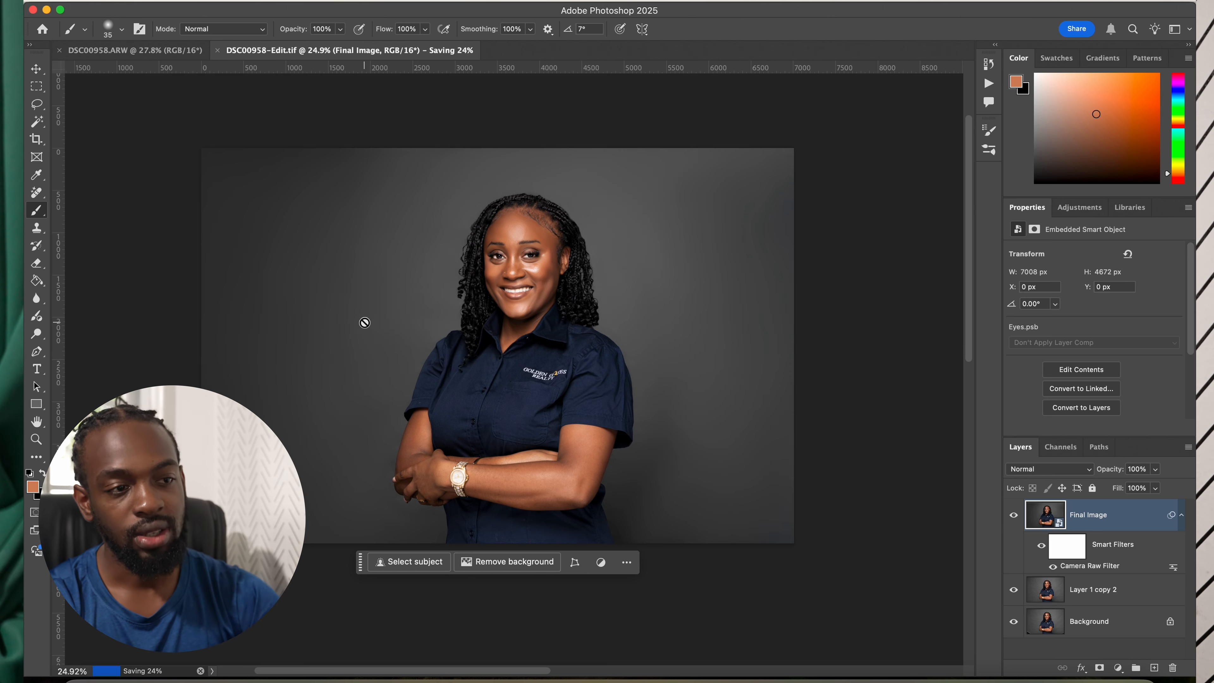